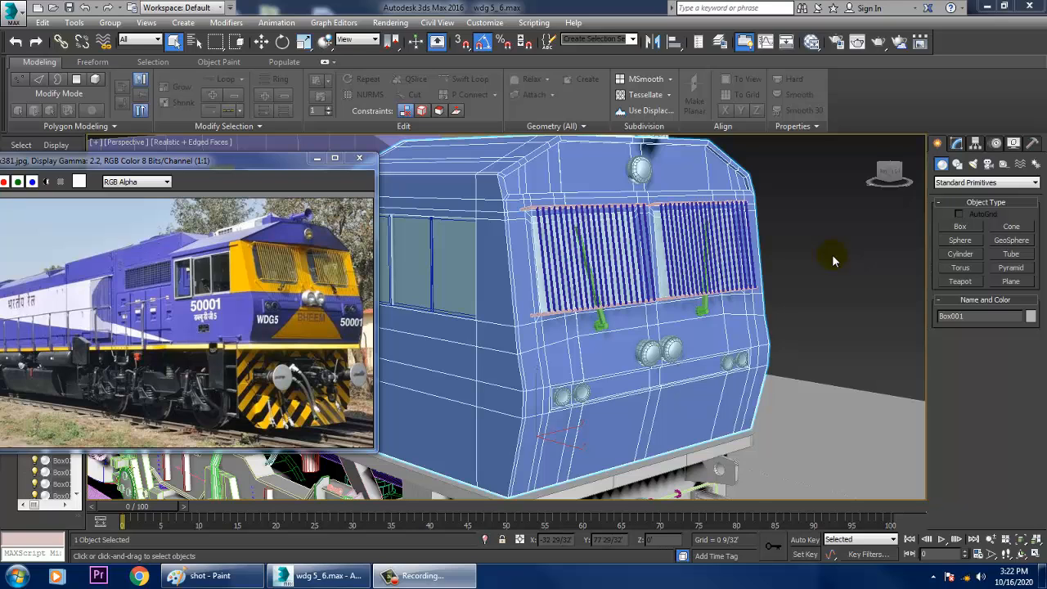
- Examine the locomotive cab's front and side from several angles against the reference photo
scroll(760, 300, "down", 5)
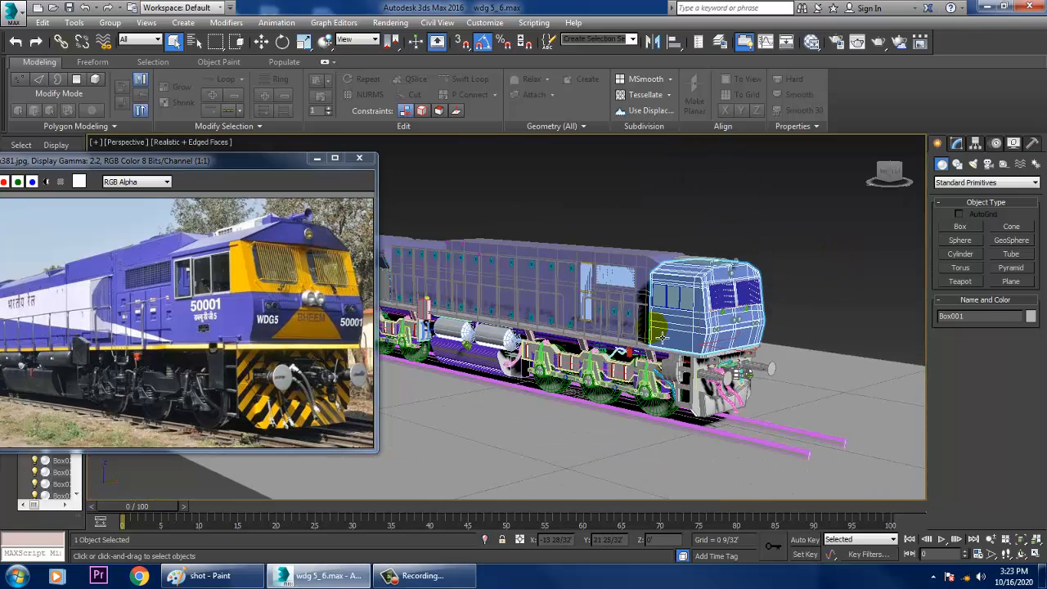
scroll(662, 337, "up", 2)
key("w")
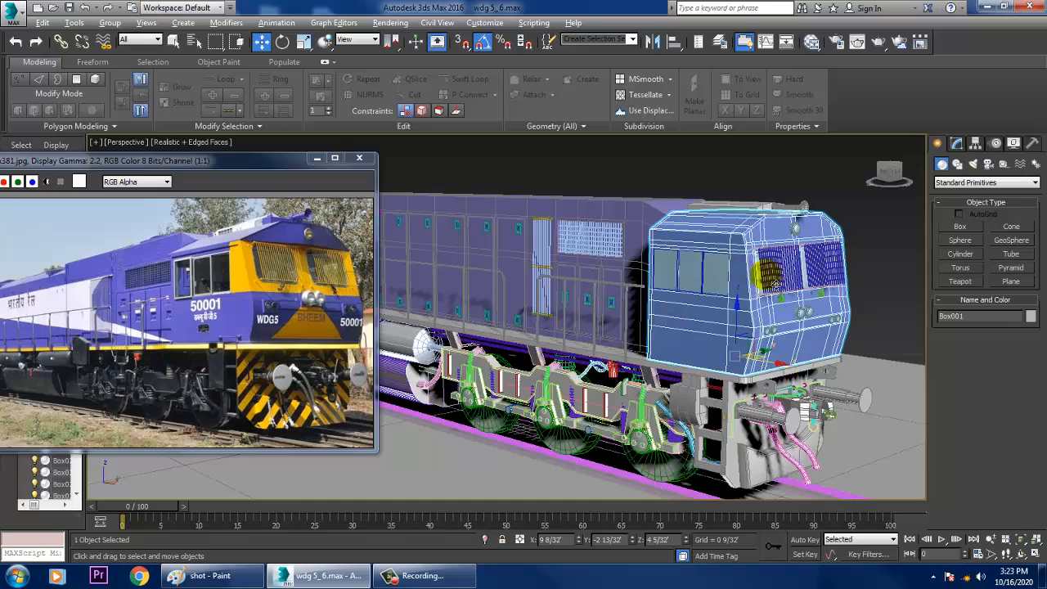
middle_click_drag(772, 282, 708, 308, "alt")
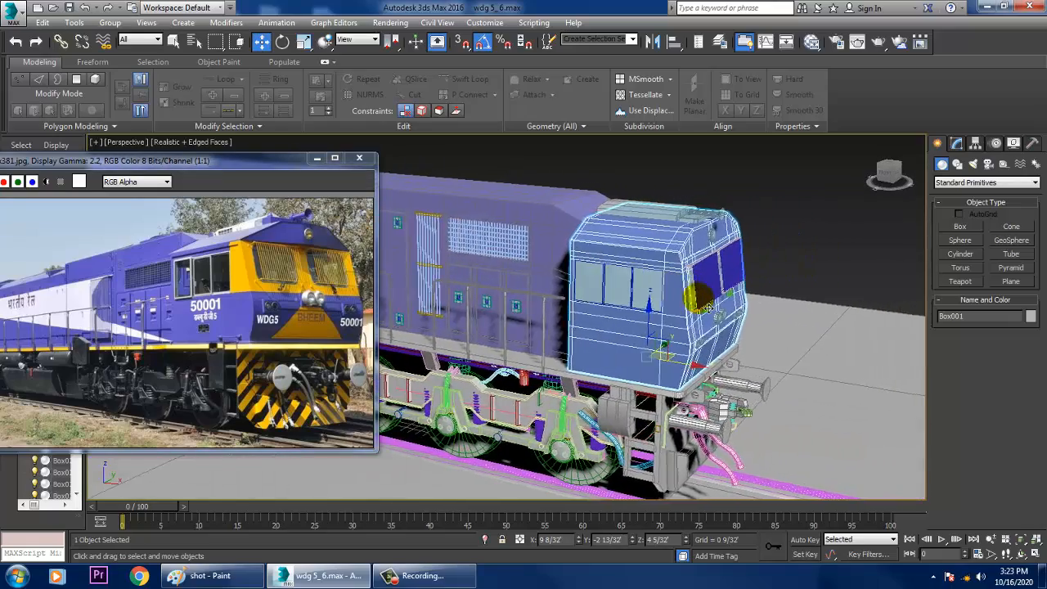
scroll(705, 306, "up", 3)
middle_click_drag(775, 315, 670, 294, "alt")
middle_click_drag(729, 309, 838, 299)
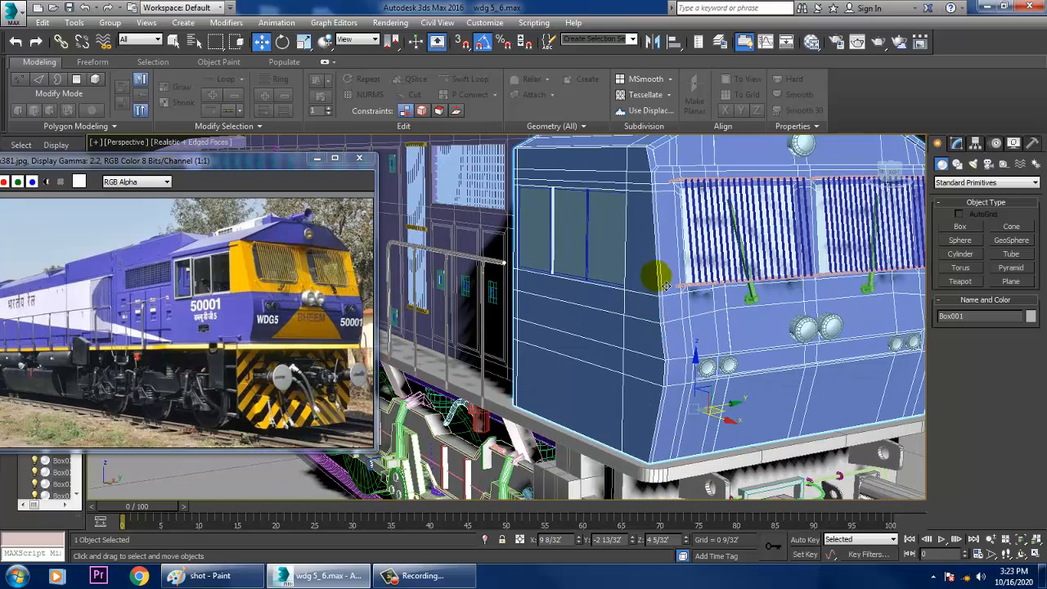
middle_click_drag(666, 310, 694, 309, "alt")
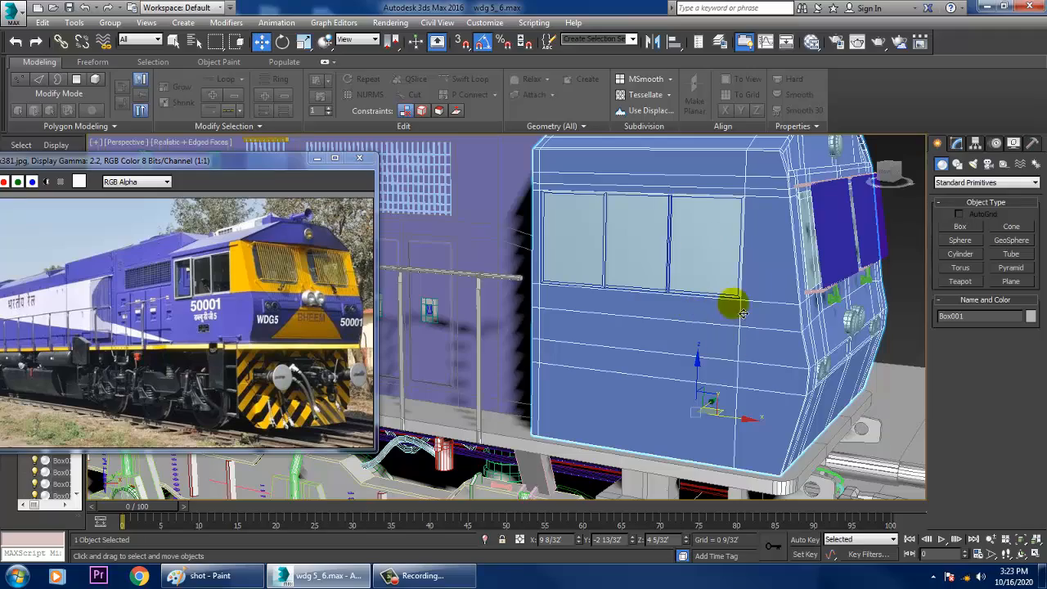
middle_click_drag(745, 363, 679, 339, "alt")
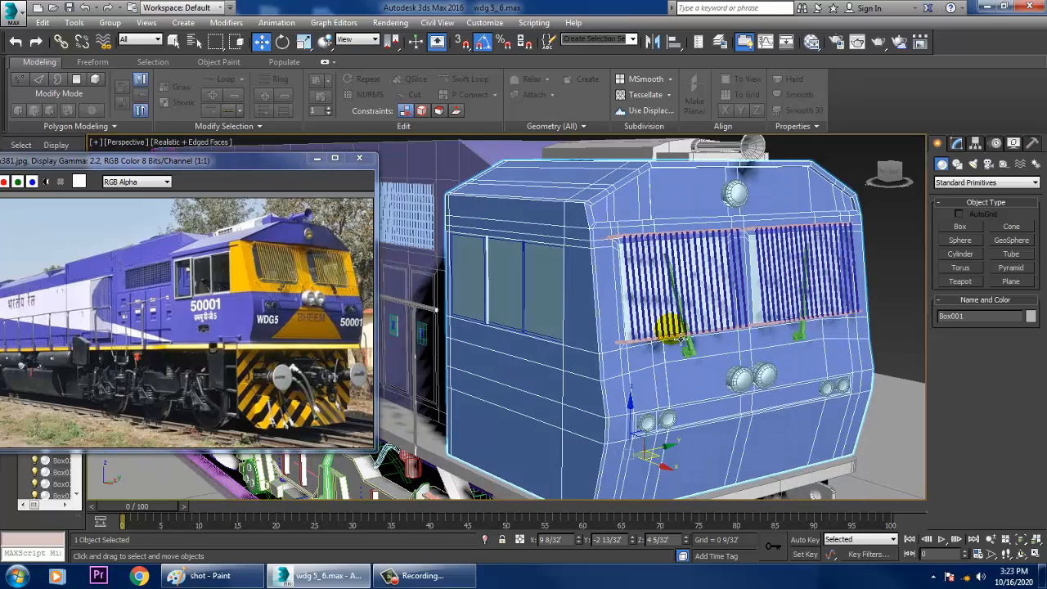
scroll(700, 360, "down", 5)
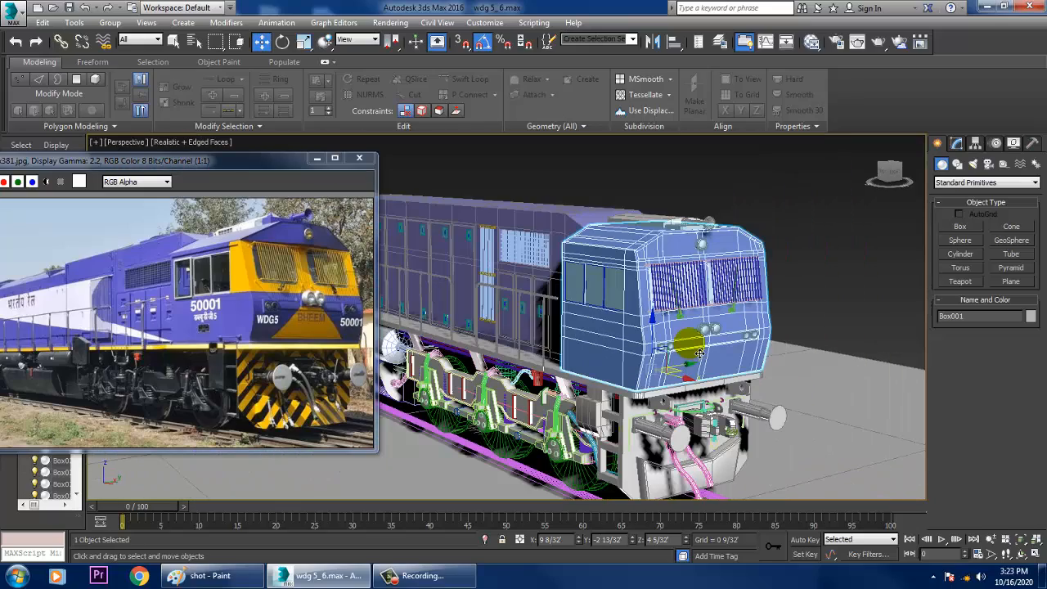
- Save the scene as a new file named "wdg 5_ 7" in the Vlog 2 folder on the desktop
left_click(957, 144)
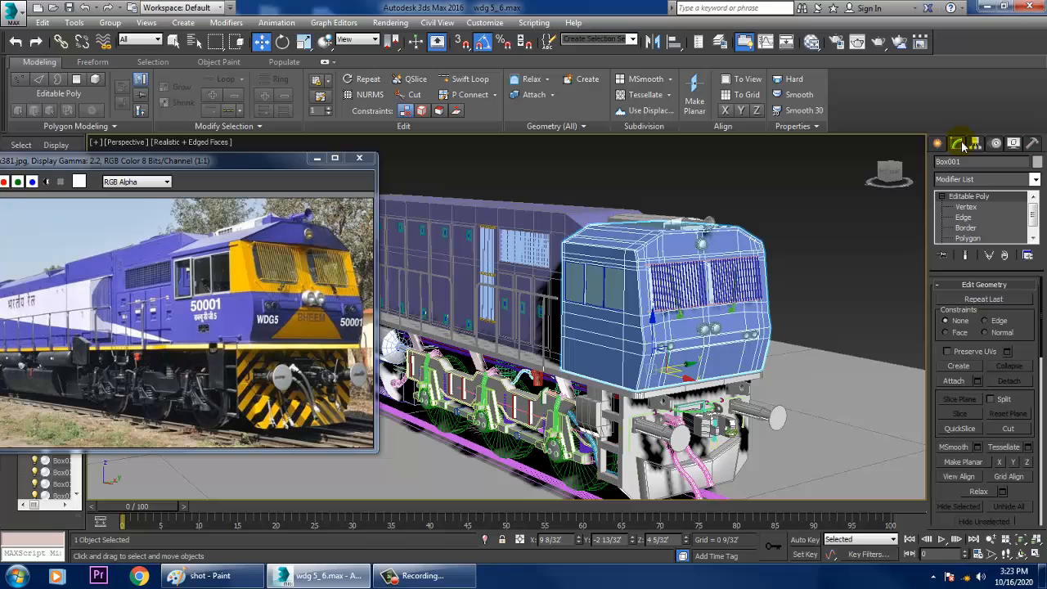
left_click(18, 13)
left_click(28, 168)
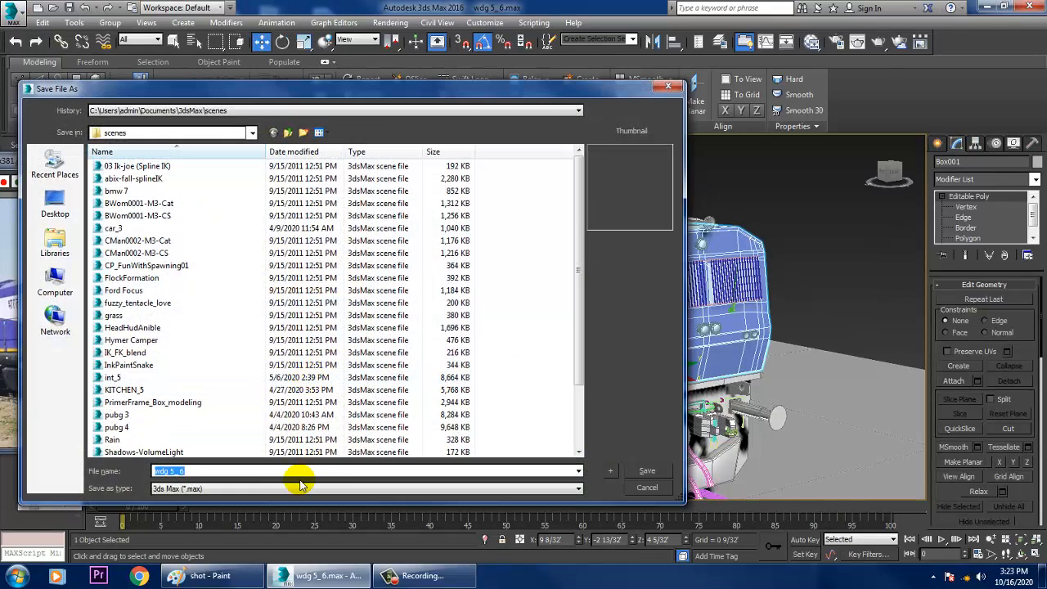
left_click(255, 472)
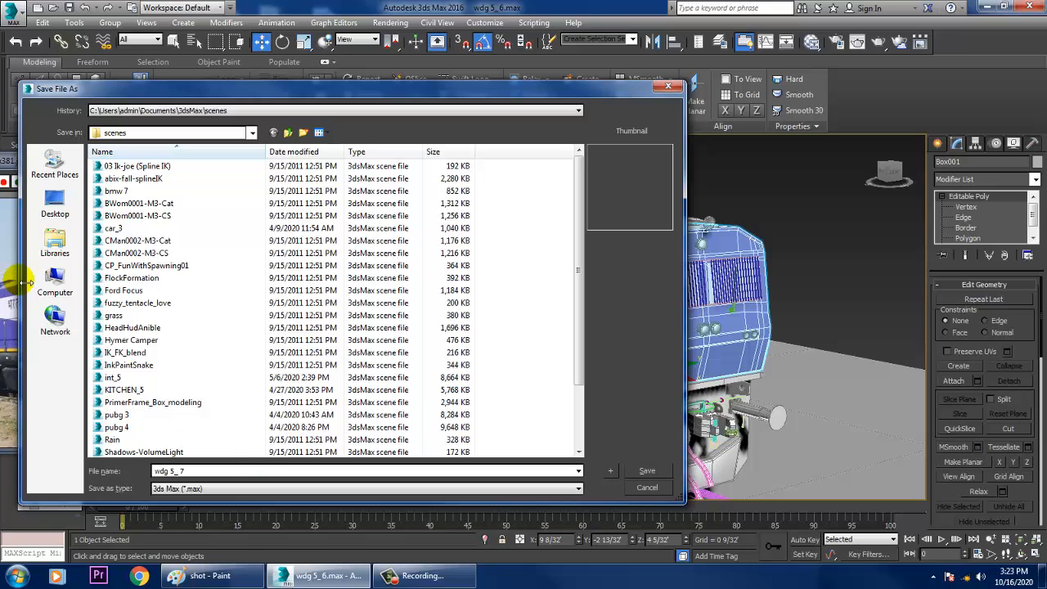
left_click(55, 204)
double_click(315, 327)
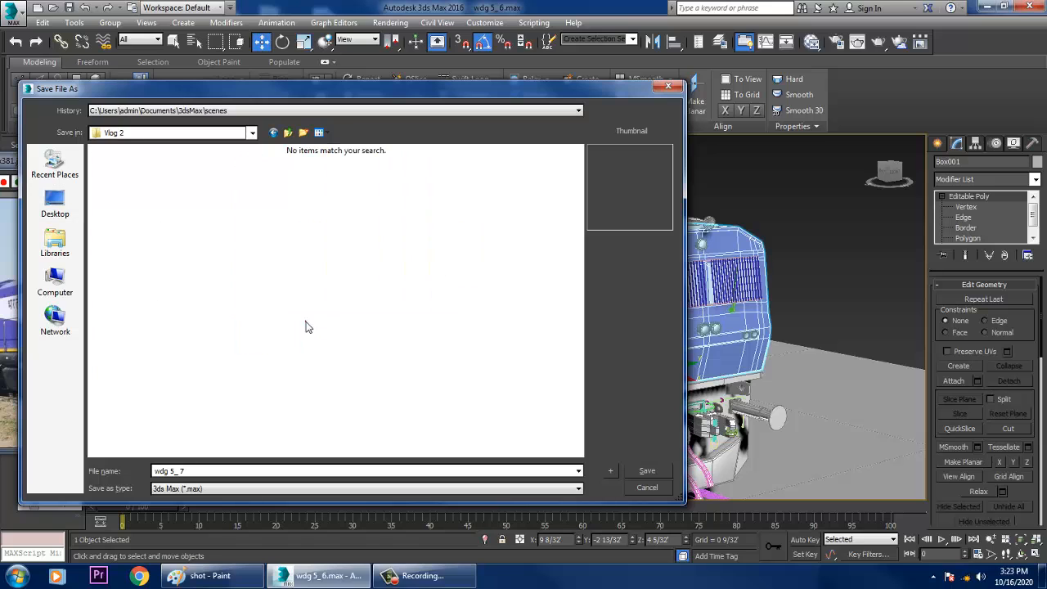
left_click(644, 471)
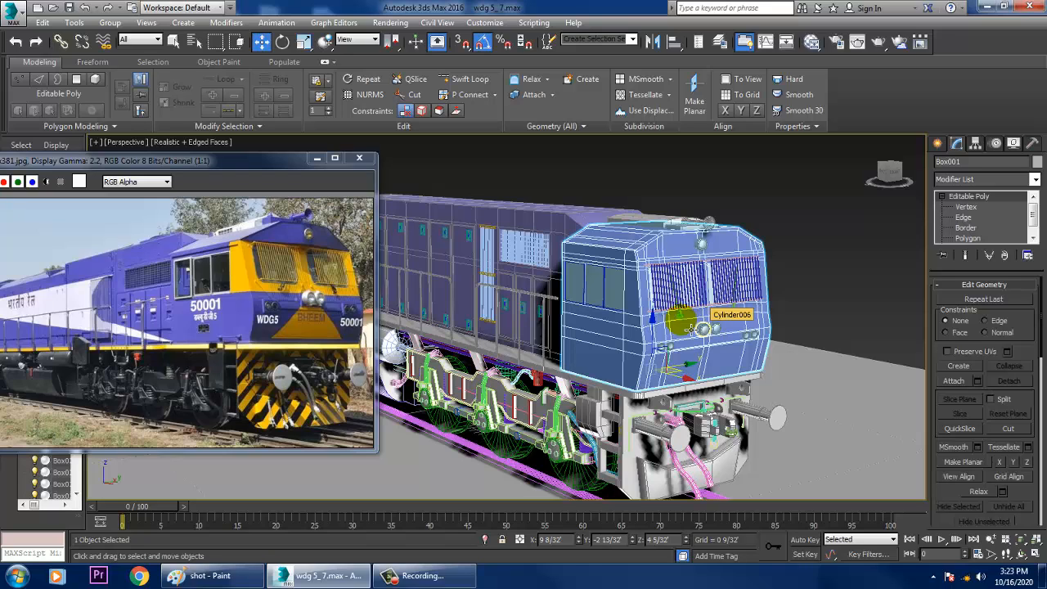
- Add an Unwrap UVW modifier to the cab and switch to its polygon level
left_click(1035, 180)
key("u")
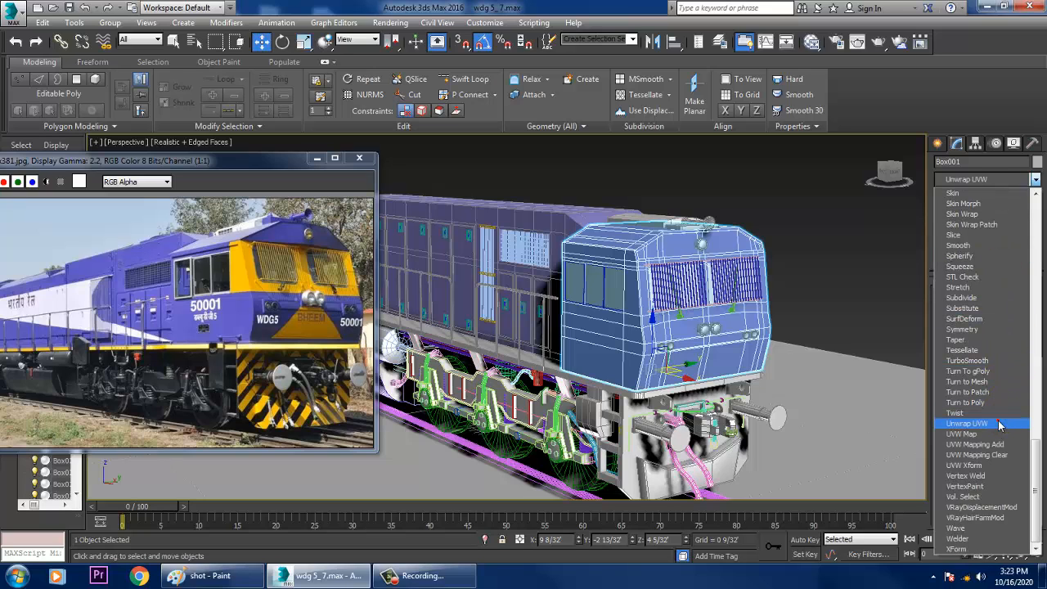
left_click(967, 422)
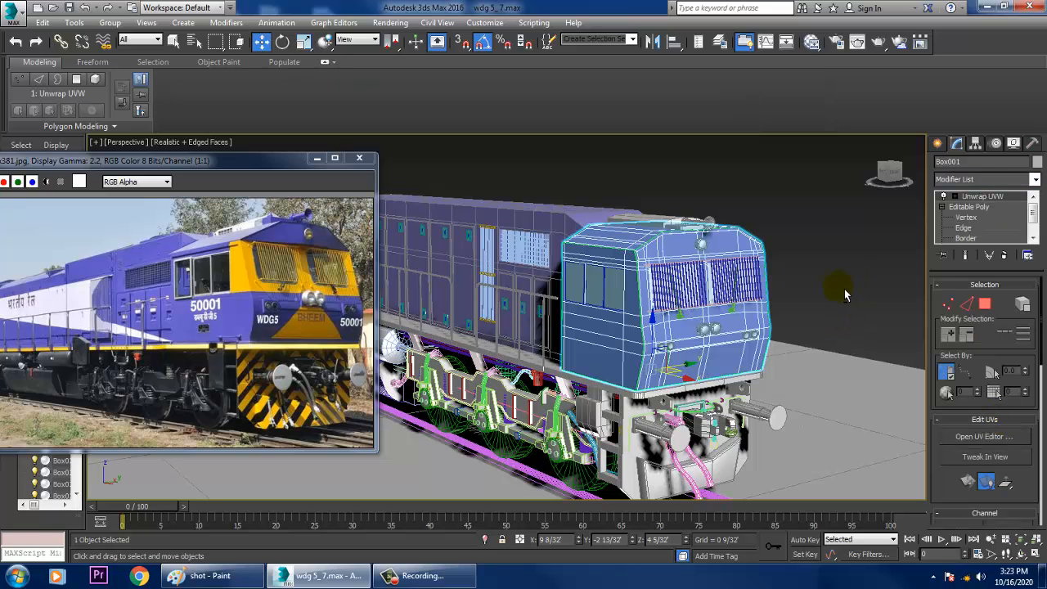
middle_click_drag(844, 289, 814, 287, "alt")
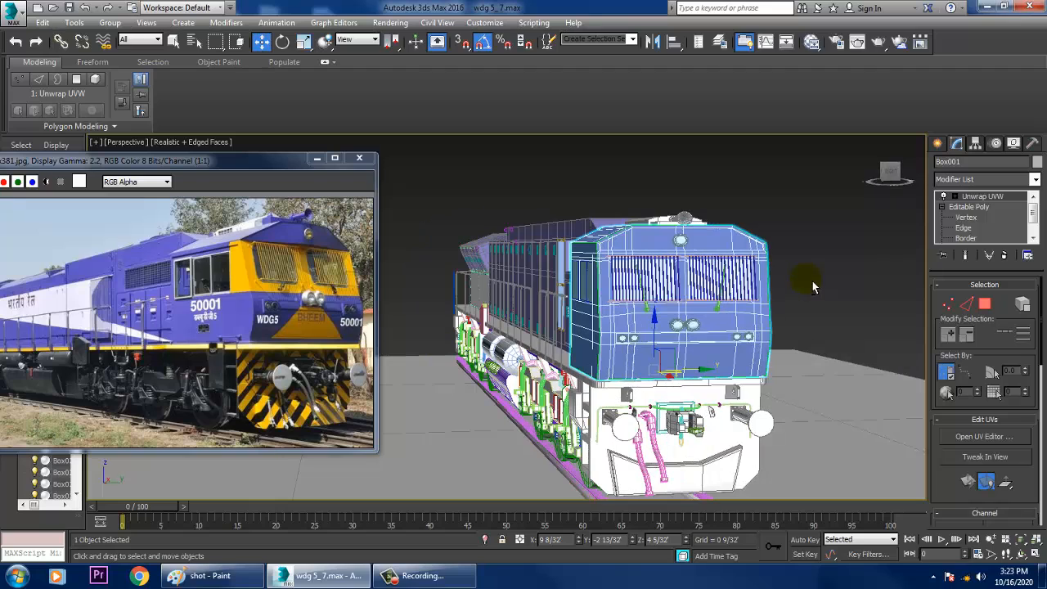
left_click(953, 197)
left_click(979, 227)
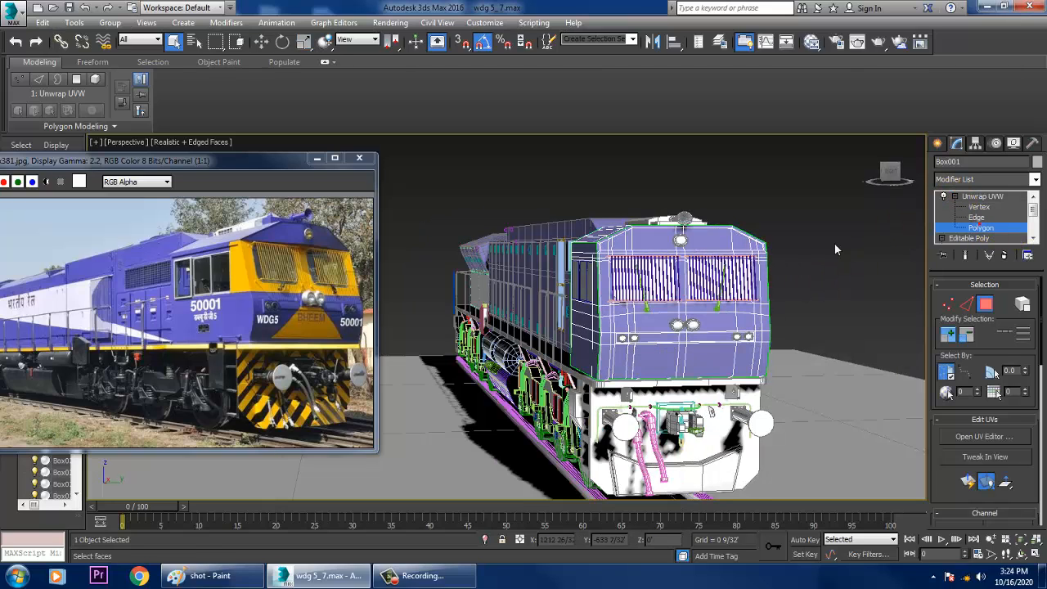
- Select the cab's polygons and subtract the side, roof and rear ones in wireframe, keeping only the front face selected
middle_click_drag(826, 245, 754, 245, "alt")
left_click_drag(538, 185, 838, 401)
middle_click_drag(708, 292, 611, 293, "alt")
scroll(726, 292, "up", 4)
mouse_move(811, 305)
middle_mouse_down("alt")
mouse_move(731, 304)
mouse_move(888, 242)
middle_mouse_up("alt")
key("F3")
middle_click_drag(792, 357, 664, 308, "alt")
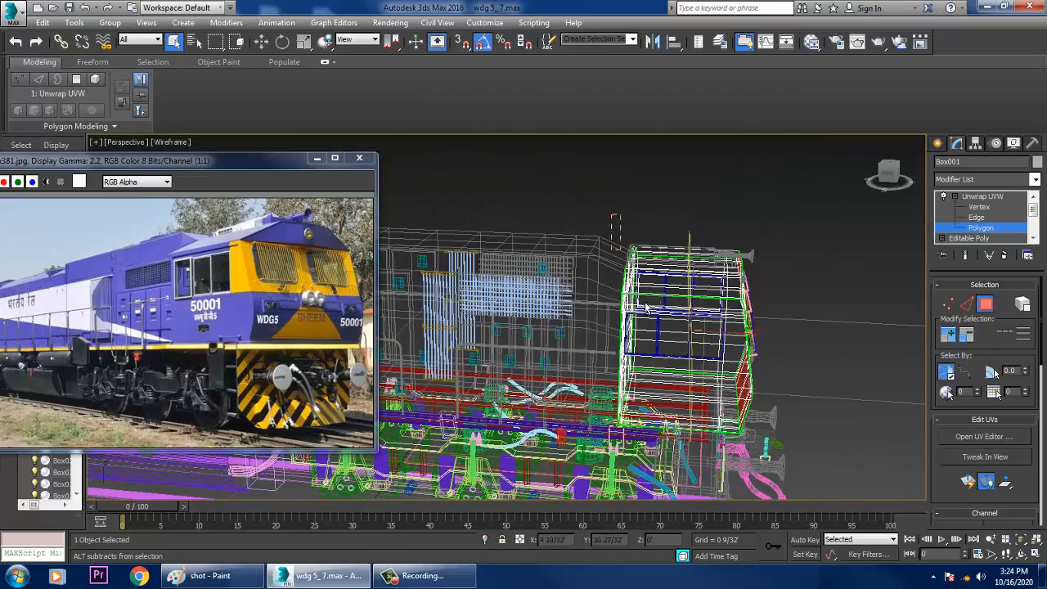
middle_click_drag(685, 445, 670, 322, "alt")
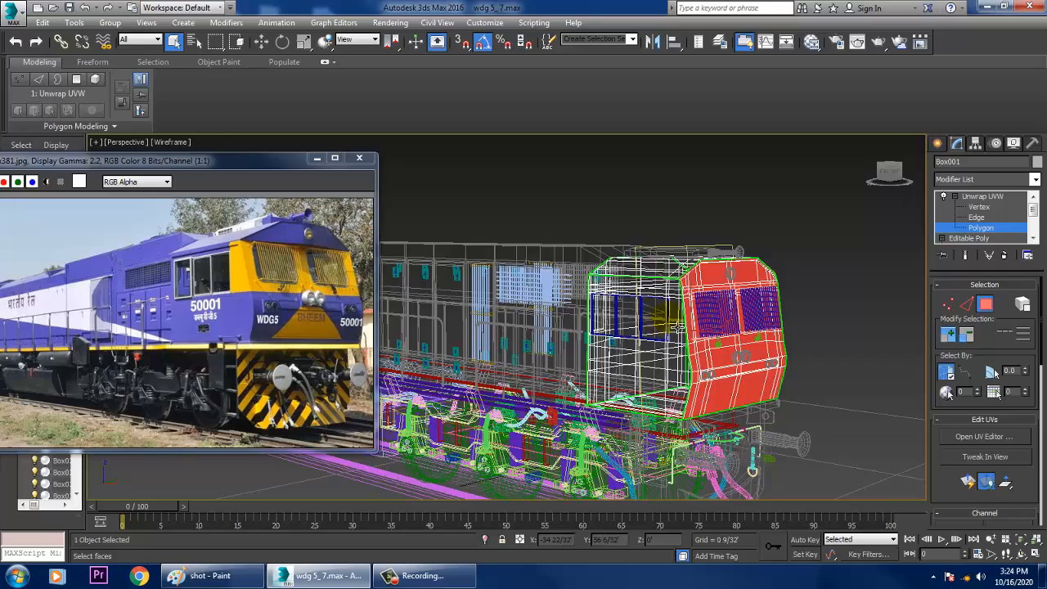
key("F3")
mouse_move(836, 346)
middle_mouse_down("alt")
mouse_move(801, 346)
mouse_move(910, 337)
mouse_move(760, 345)
mouse_move(797, 343)
middle_mouse_up("alt")
- Remove the glass polygons of both windscreens behind the grilles from the front-face selection
scroll(636, 300, "up", 6)
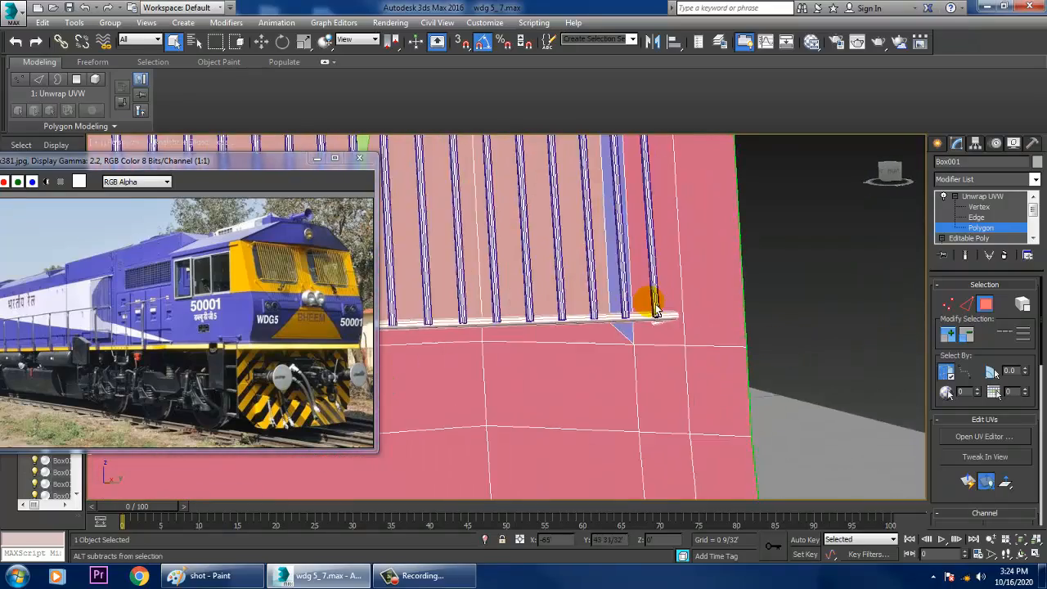
scroll(602, 285, "down", 4)
middle_click_drag(603, 294, 752, 338, "alt")
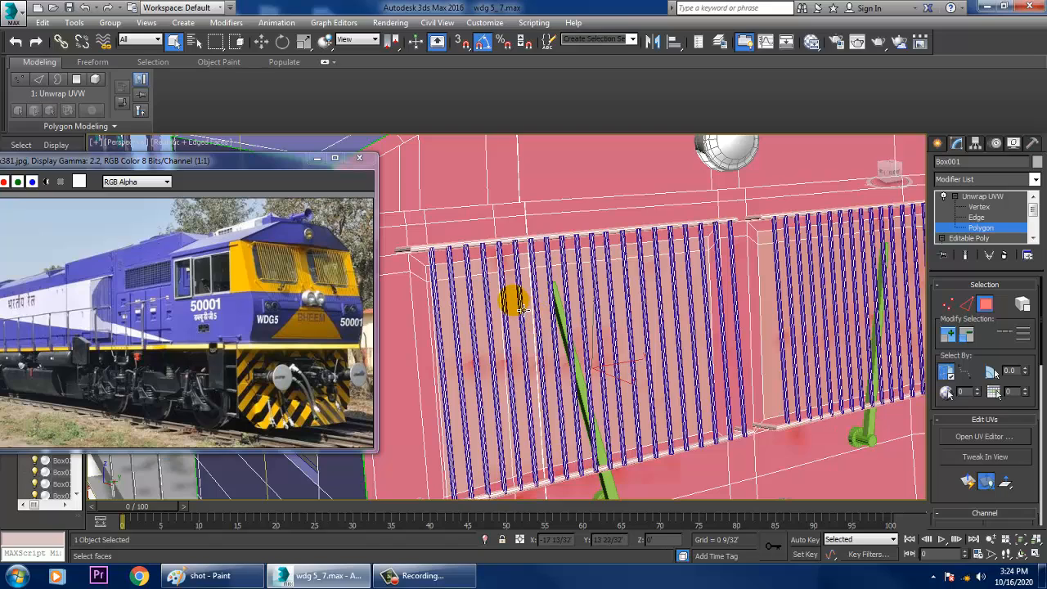
left_click(467, 280)
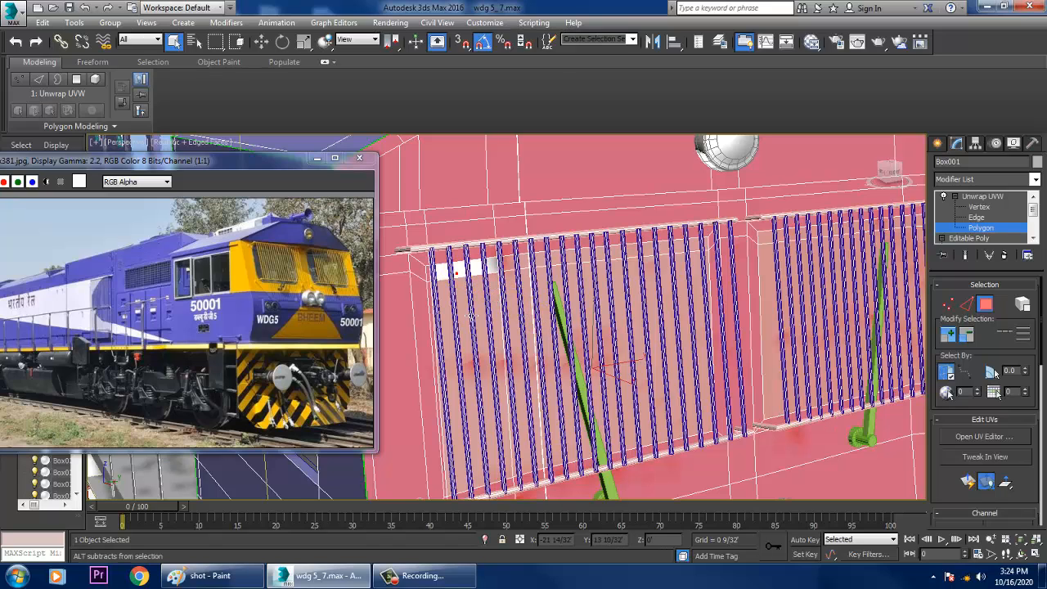
left_click(462, 302)
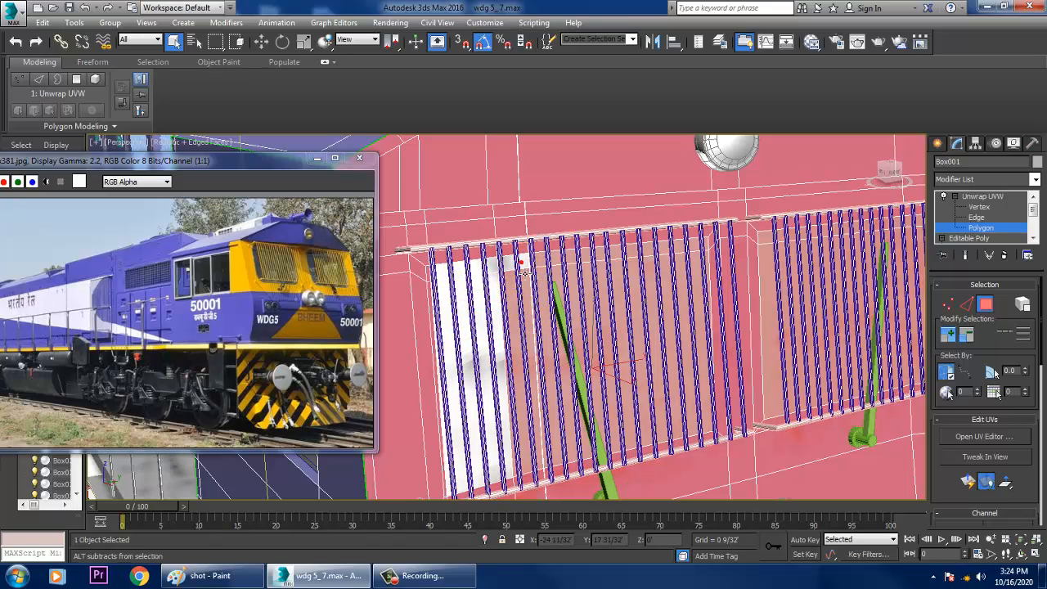
left_click(566, 266)
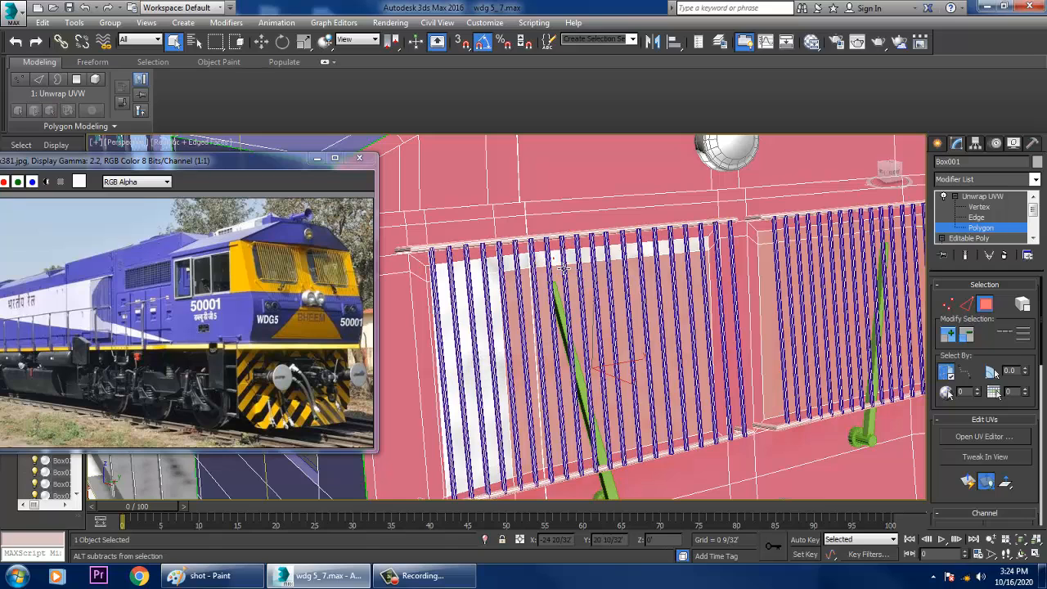
left_click(678, 299, "ctrl")
left_click(524, 348, "ctrl")
middle_click_drag(656, 367, 665, 335)
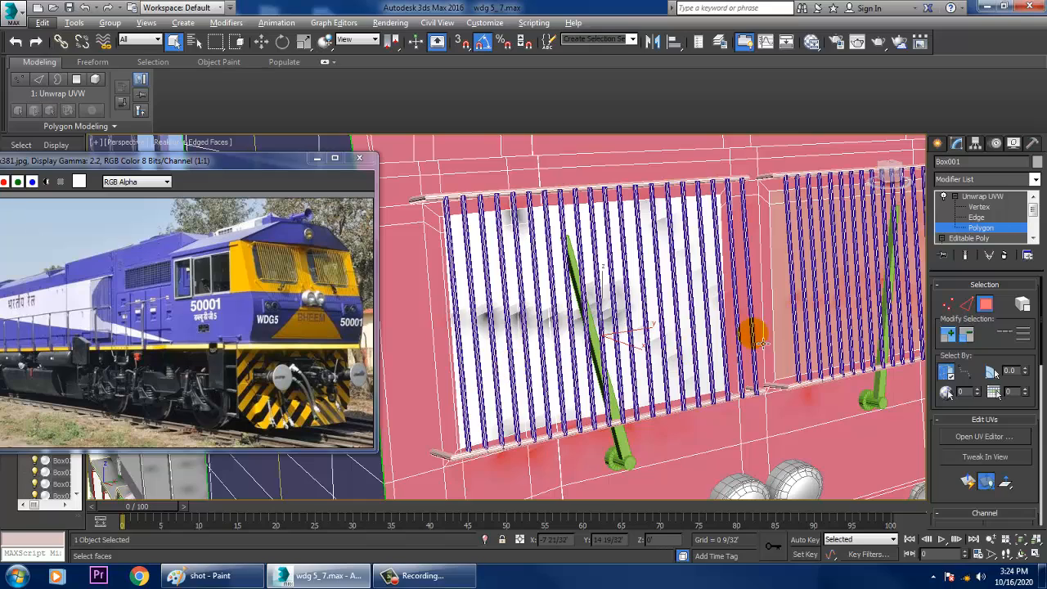
middle_click_drag(750, 332, 775, 332, "alt")
left_click(818, 280)
- Check the front-face selection in wireframe for stray polygons along the cab's sides and underside
scroll(685, 341, "down", 5)
scroll(743, 306, "down", 4)
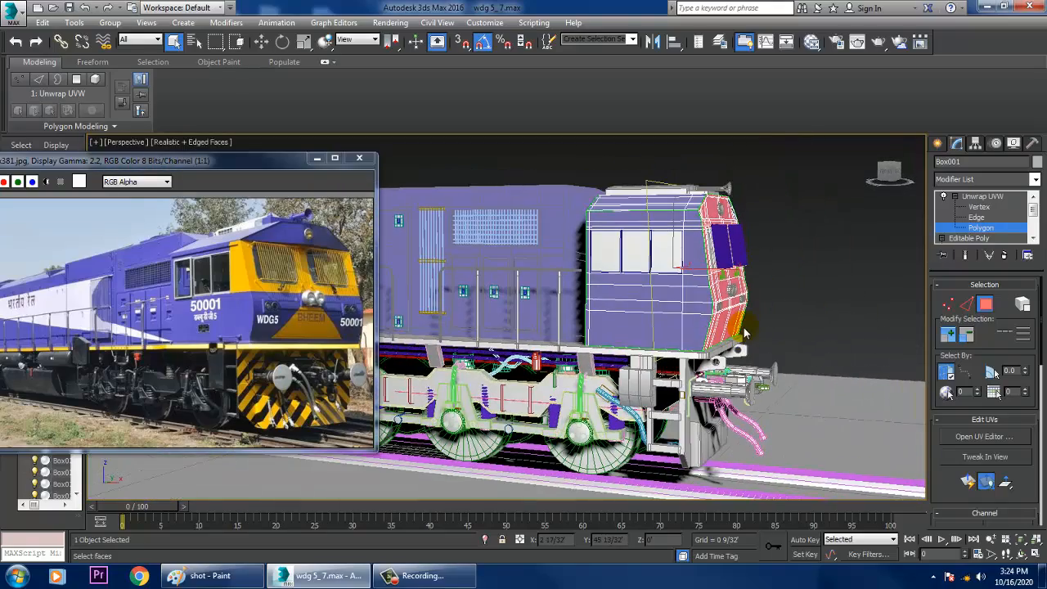
key("F3")
scroll(665, 343, "up", 5)
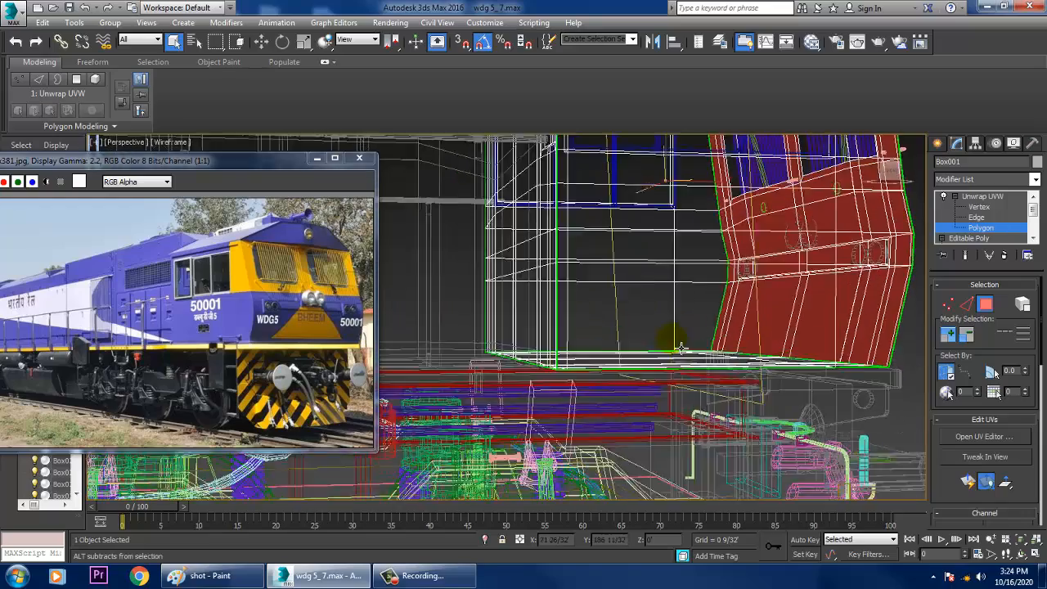
middle_click_drag(636, 274, 536, 398, "alt")
mouse_move(630, 205)
middle_mouse_down("alt")
mouse_move(660, 264)
mouse_move(529, 288)
mouse_move(748, 341)
mouse_move(641, 365)
mouse_move(783, 373)
mouse_move(720, 358)
mouse_move(736, 341)
mouse_move(771, 345)
middle_mouse_up("alt")
key("F3")
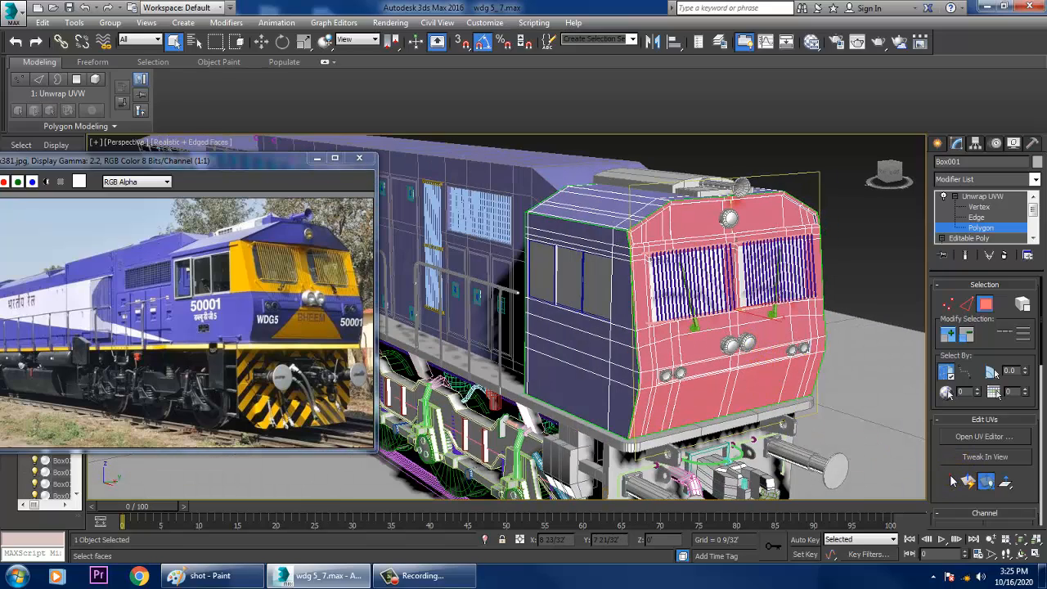
- Apply a quick planar map to the selected front polygons and open the UV editor at full-screen size
left_click_drag(945, 491, 959, 441)
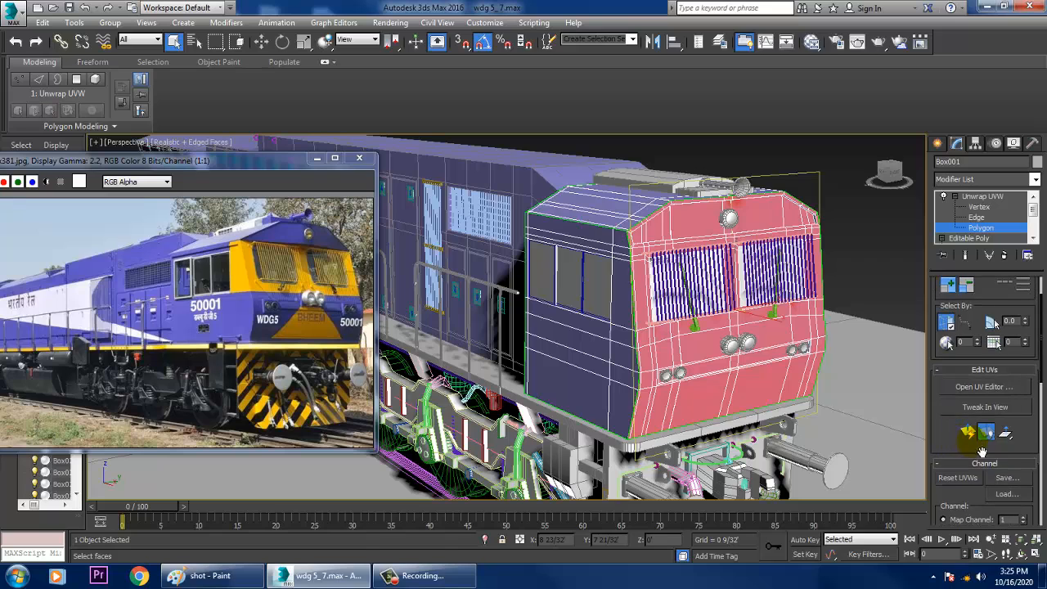
left_click(968, 433)
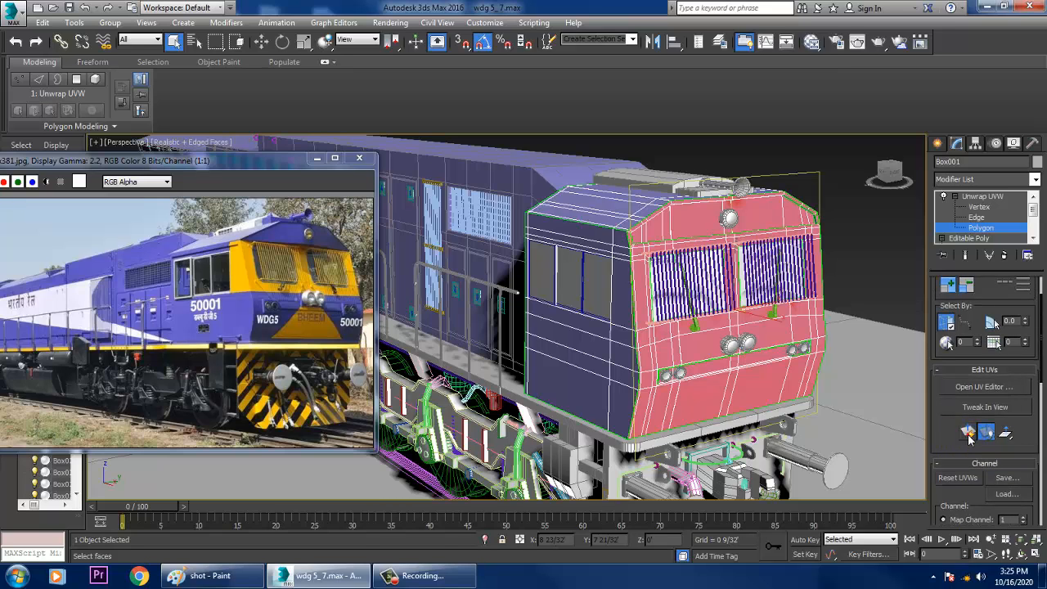
left_click(979, 387)
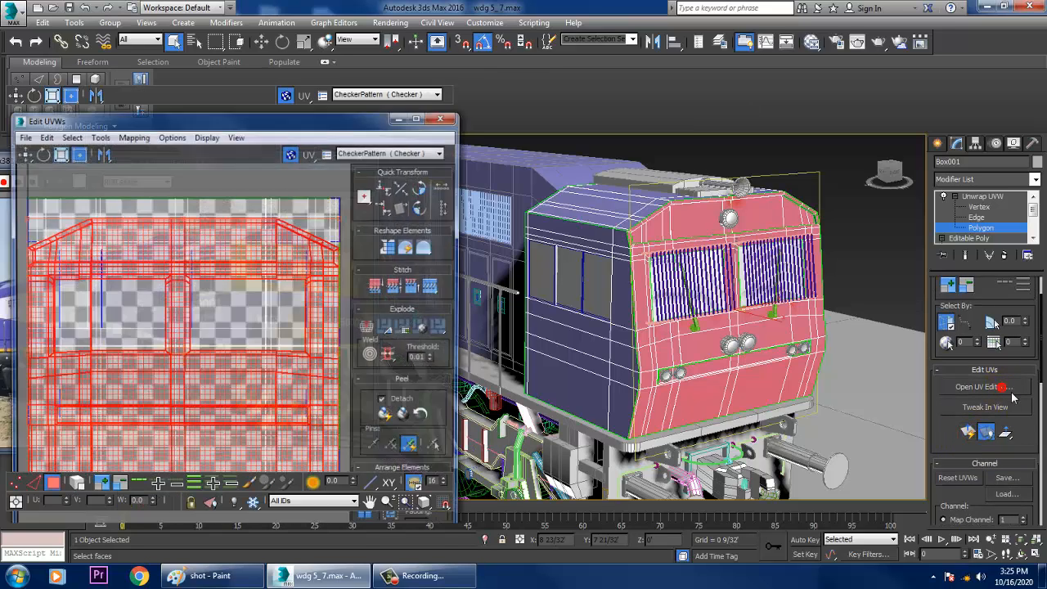
left_click(408, 53)
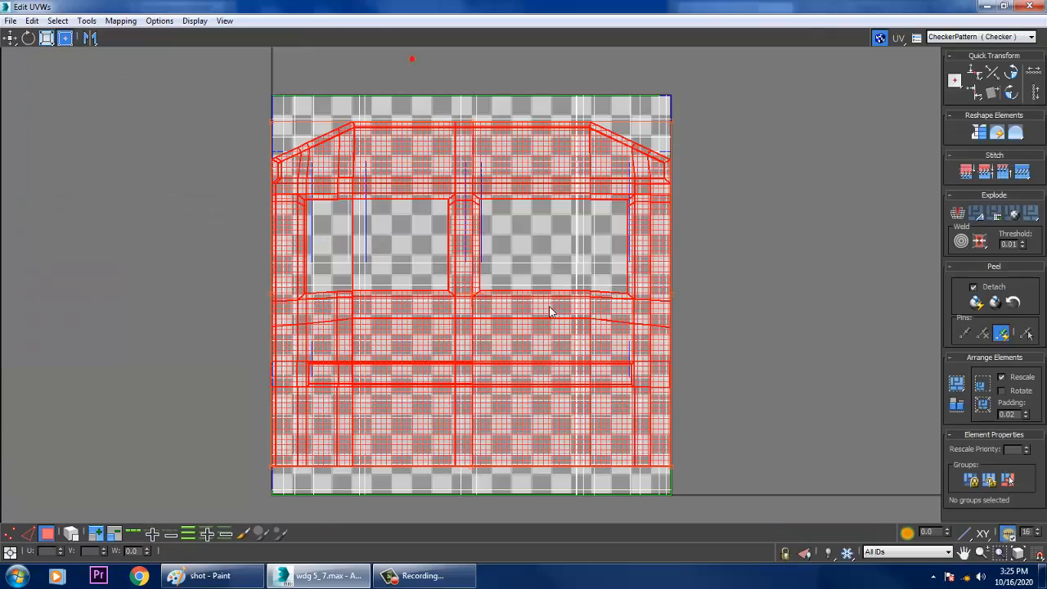
- Move the front-face UV cluster well outside the checker tile on its left side, and minimize the UV editor
middle_click_drag(554, 312, 689, 344)
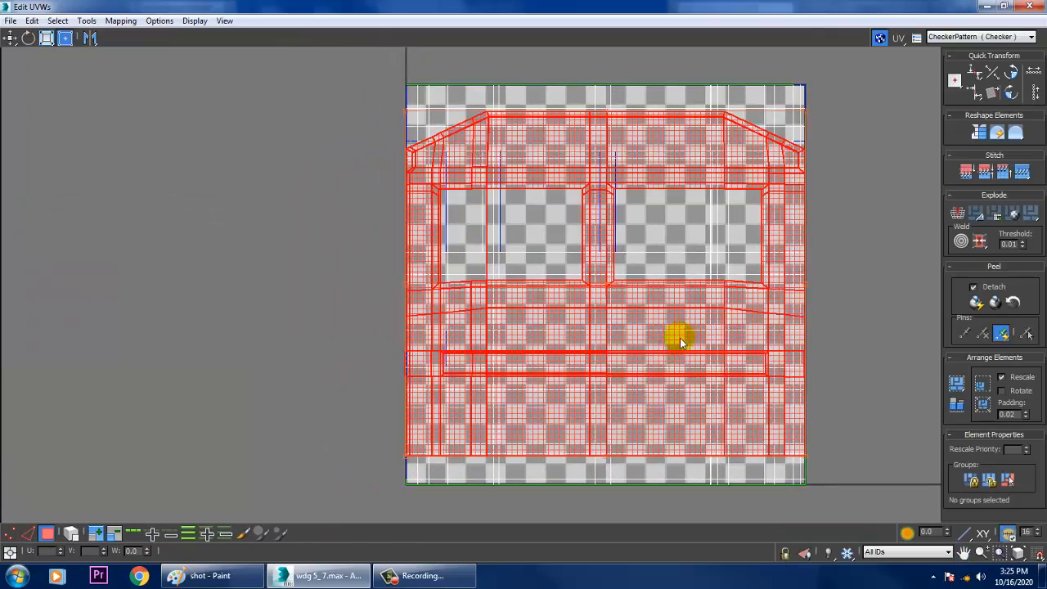
left_click_drag(691, 343, 202, 316)
scroll(657, 352, "down", 2)
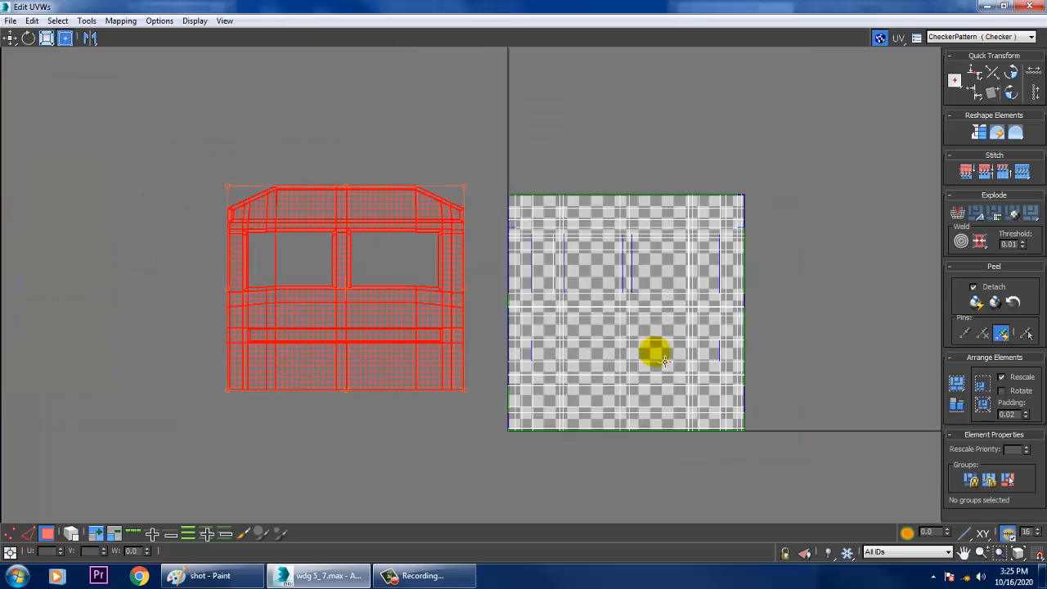
middle_click_drag(523, 325, 699, 331)
left_click_drag(590, 327, 261, 323)
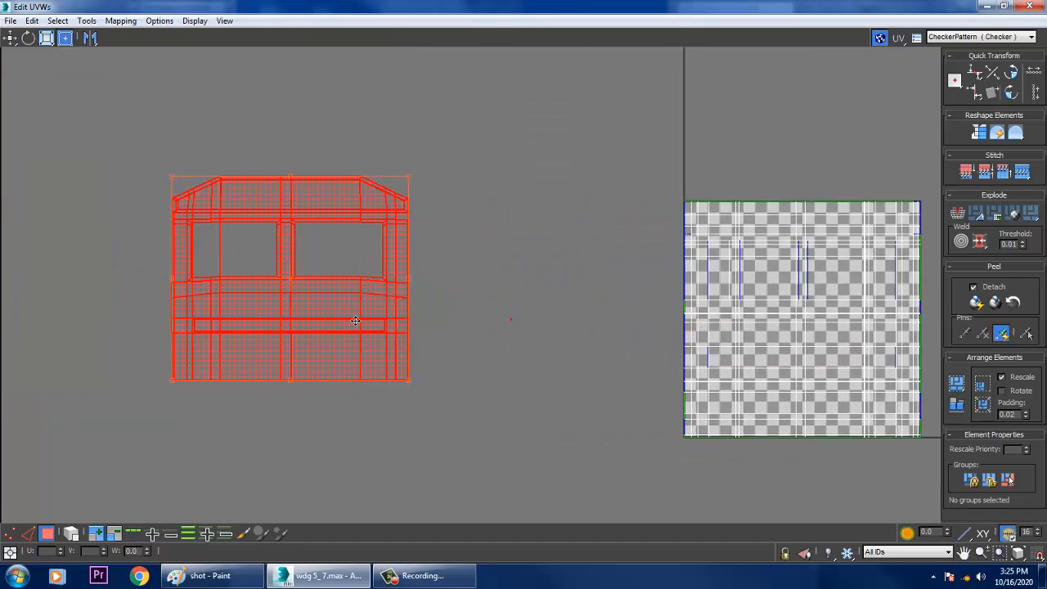
left_click(987, 7)
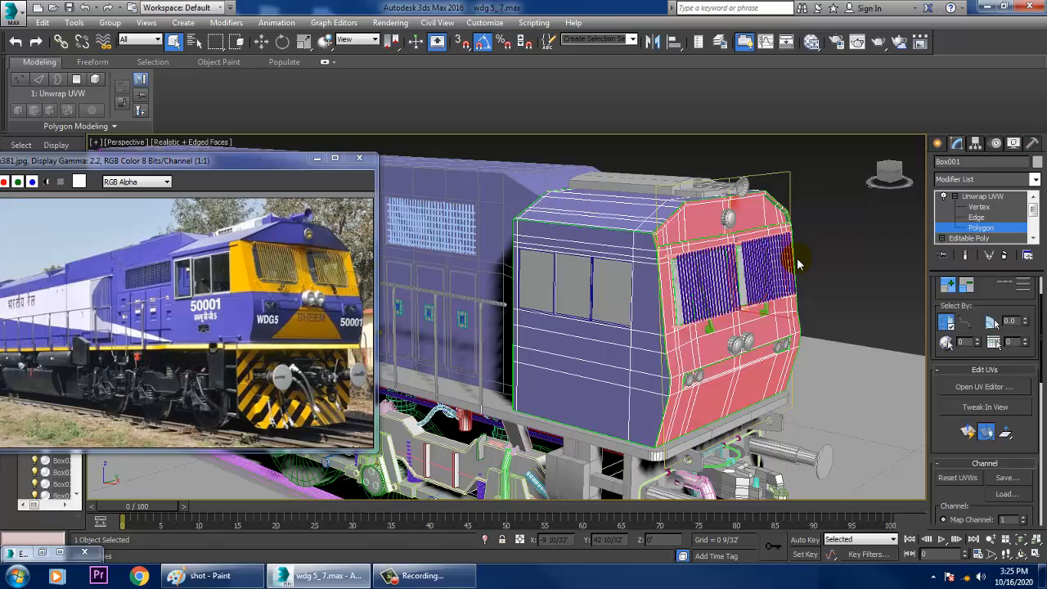
- Open the material editor and switch the production renderer to V-Ray Adv 3.30.05 so that V-Ray materials are available
mouse_move(675, 275)
middle_mouse_down("alt")
mouse_move(717, 265)
mouse_move(661, 274)
middle_mouse_up("alt")
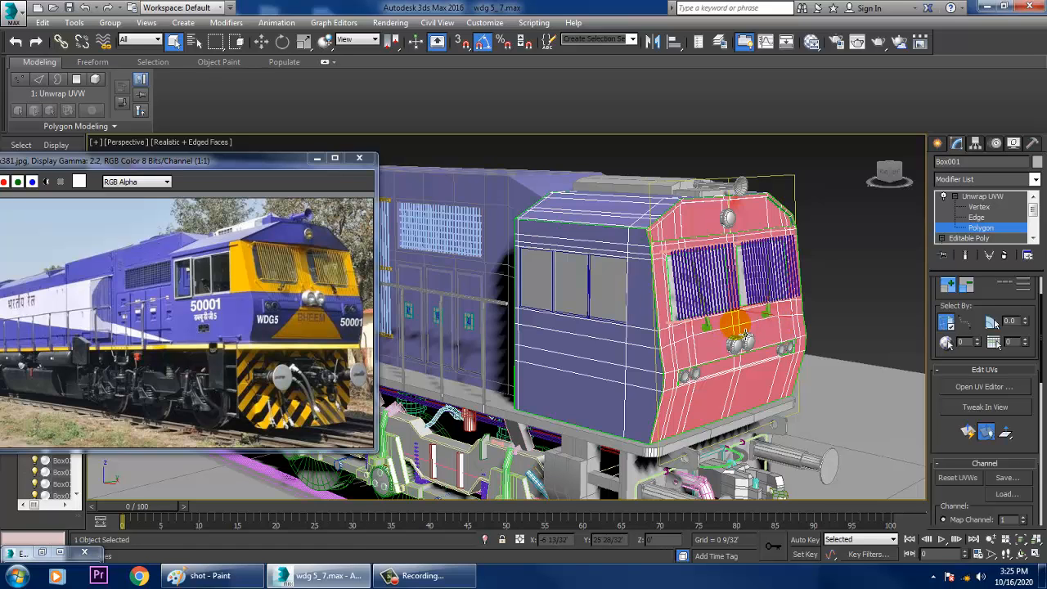
key("m")
scroll(362, 464, "up", 3)
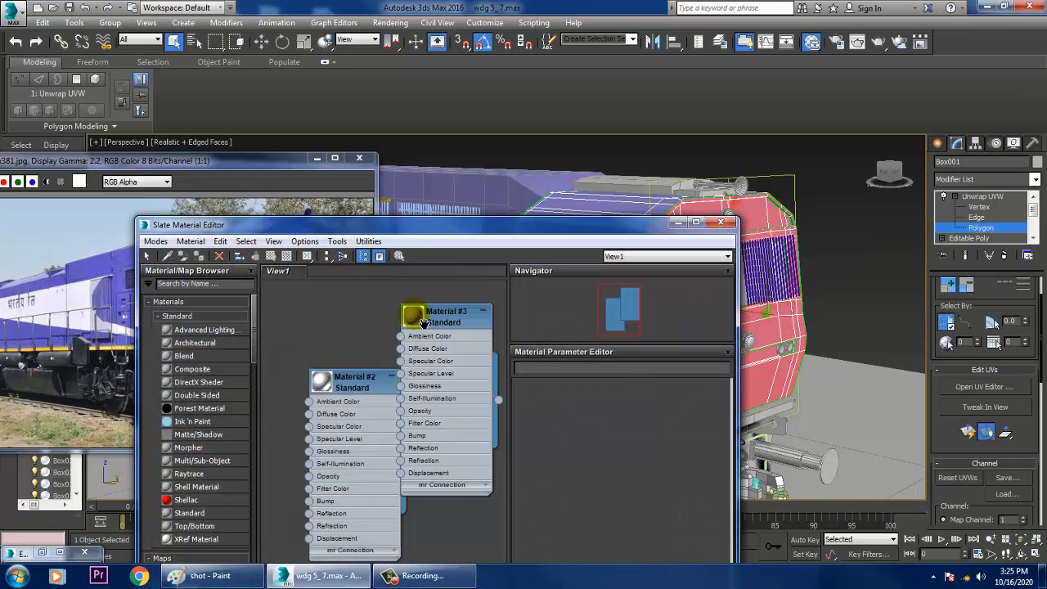
middle_click_drag(362, 464, 365, 399)
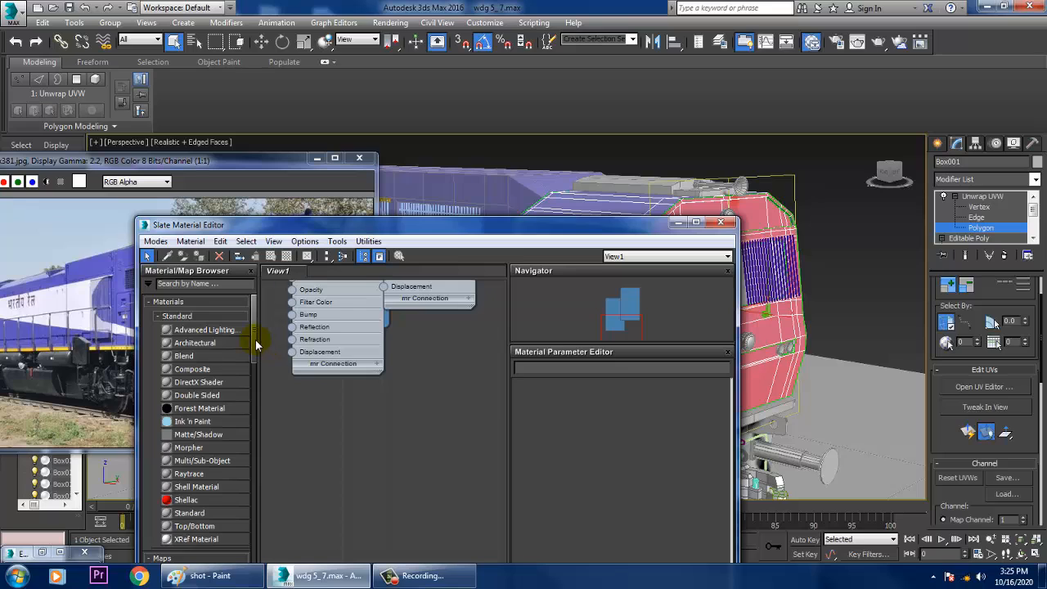
mouse_move(256, 344)
left_mouse_down()
mouse_move(251, 397)
mouse_move(253, 364)
left_mouse_up()
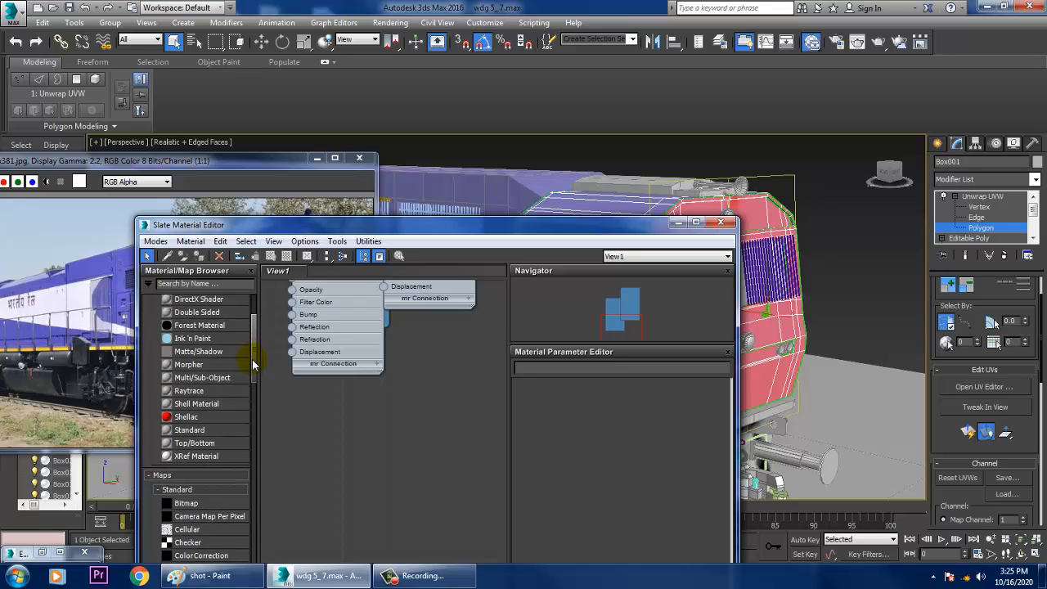
left_click(390, 23)
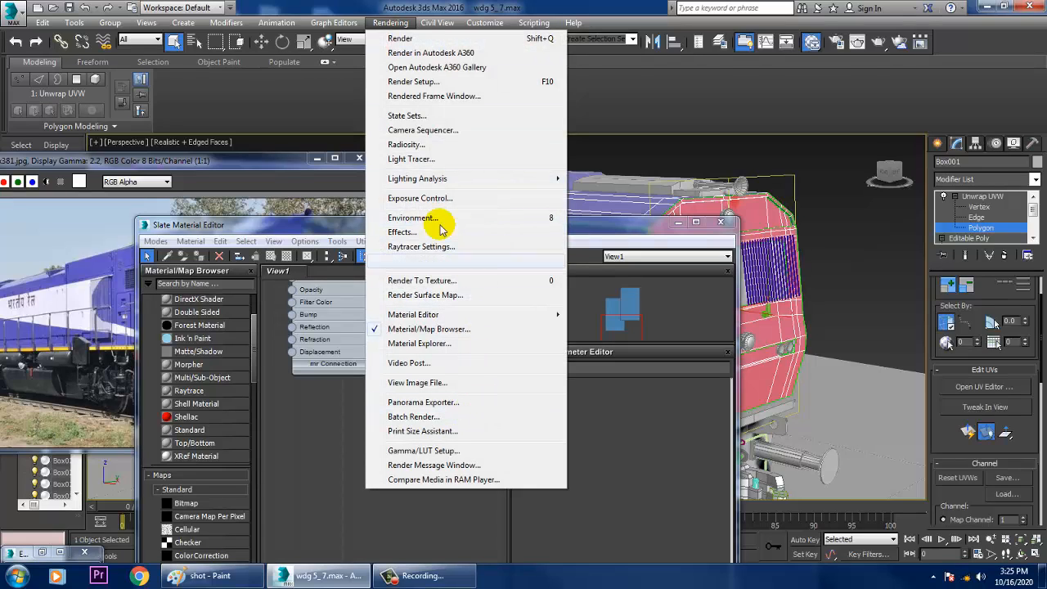
left_click(427, 81)
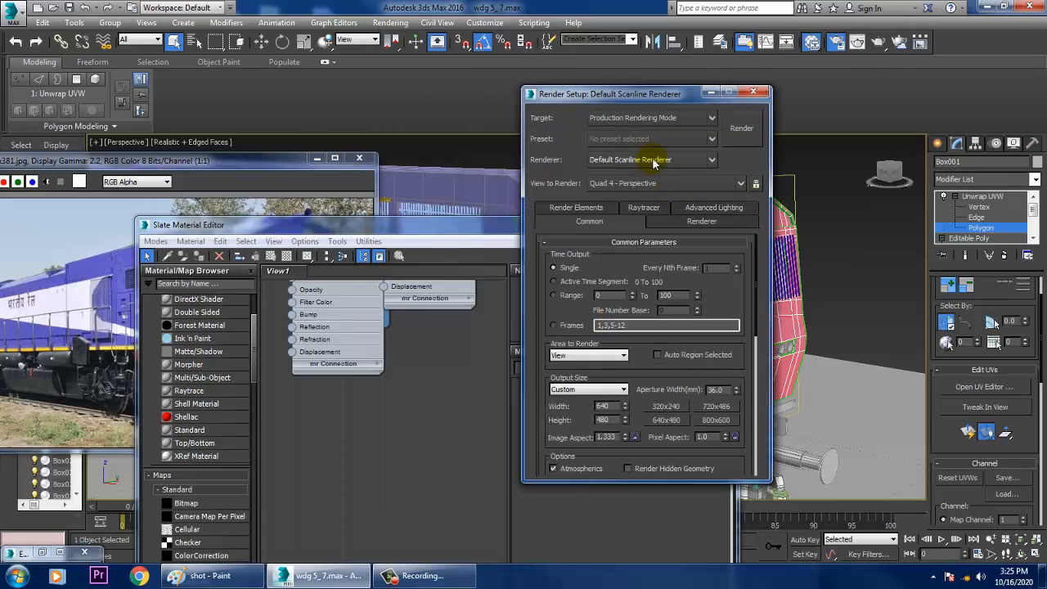
left_click(650, 159)
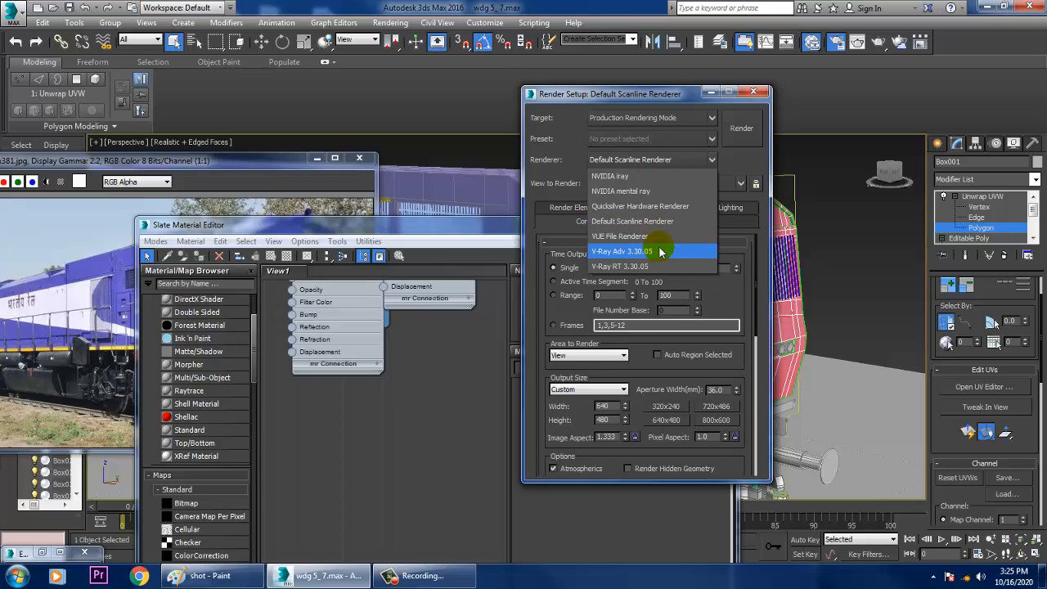
left_click(662, 252)
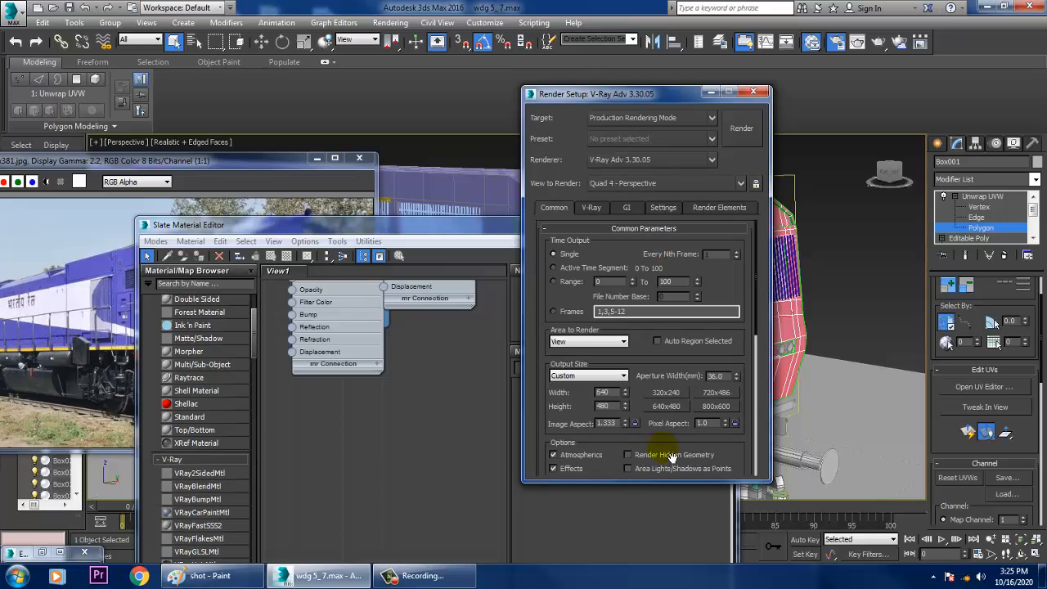
scroll(677, 453, "down", 3)
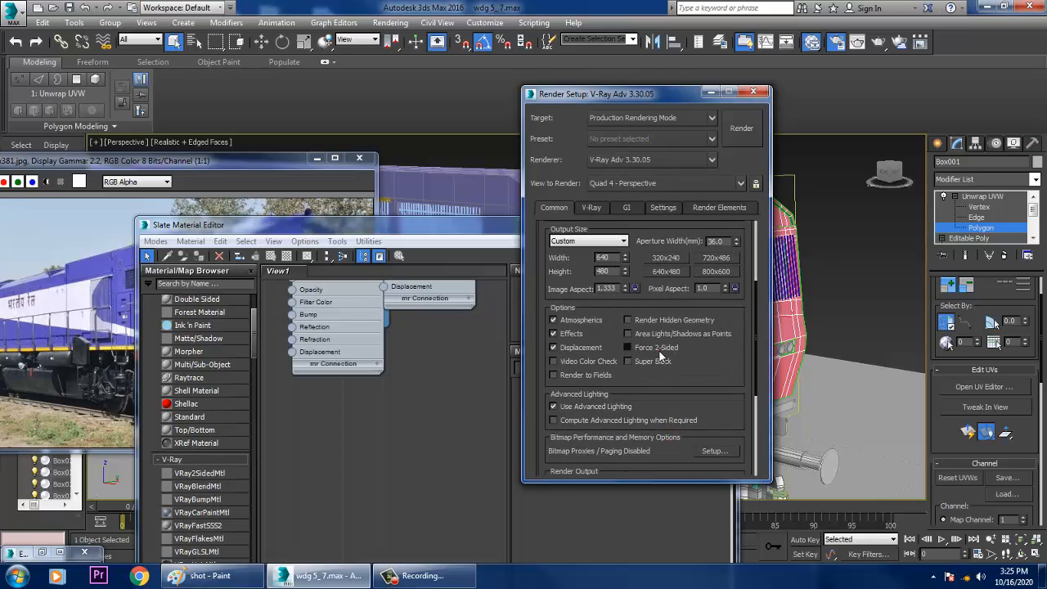
left_click(761, 93)
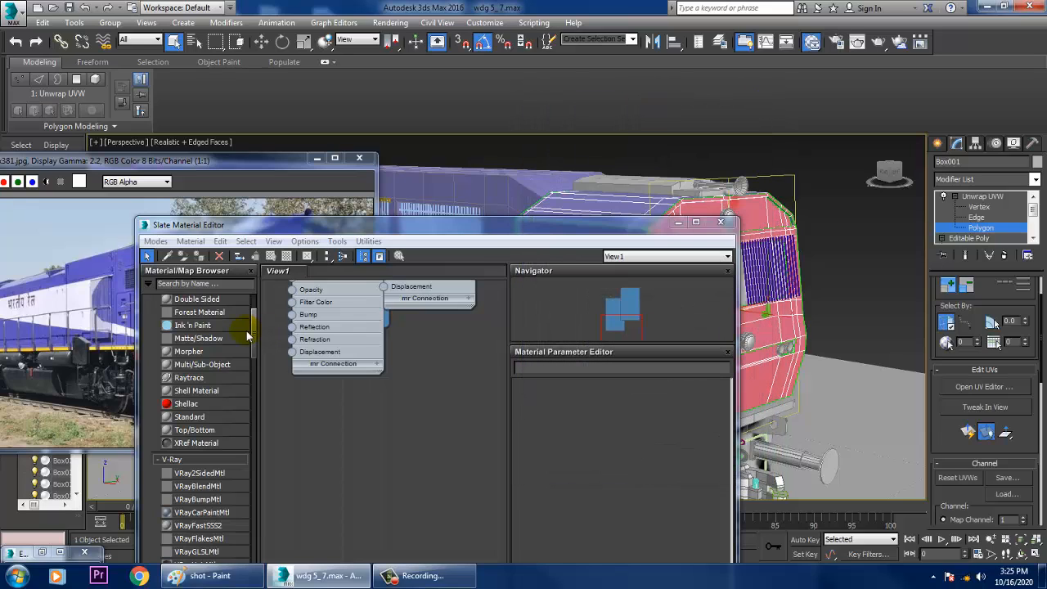
- Create a VRayMtl material and give it a Checker map as its diffuse map
mouse_move(256, 335)
left_mouse_down()
mouse_move(248, 386)
mouse_move(264, 516)
mouse_move(262, 351)
left_mouse_up()
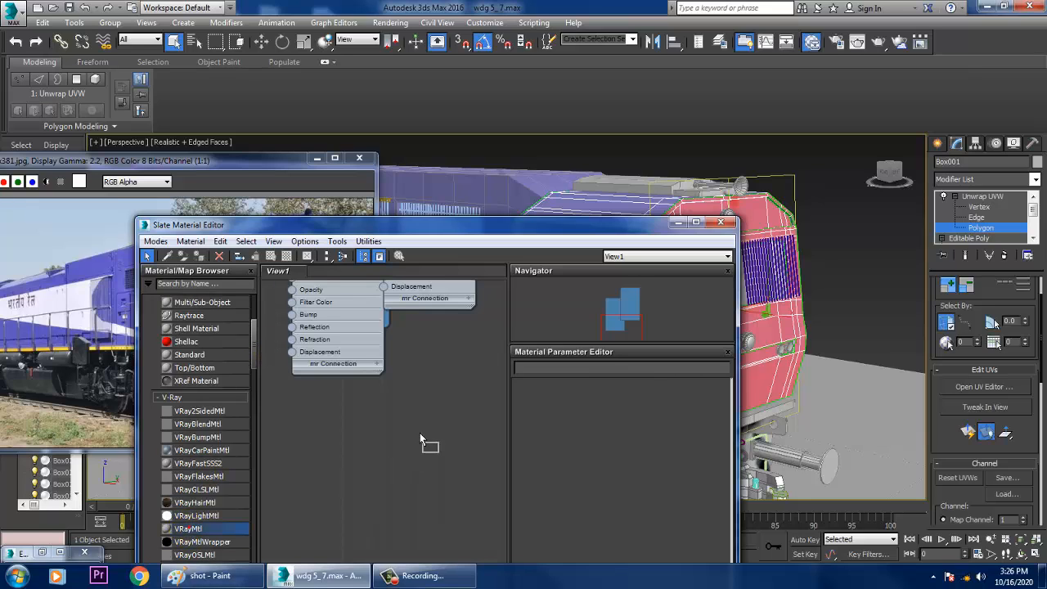
left_click_drag(419, 440, 419, 438)
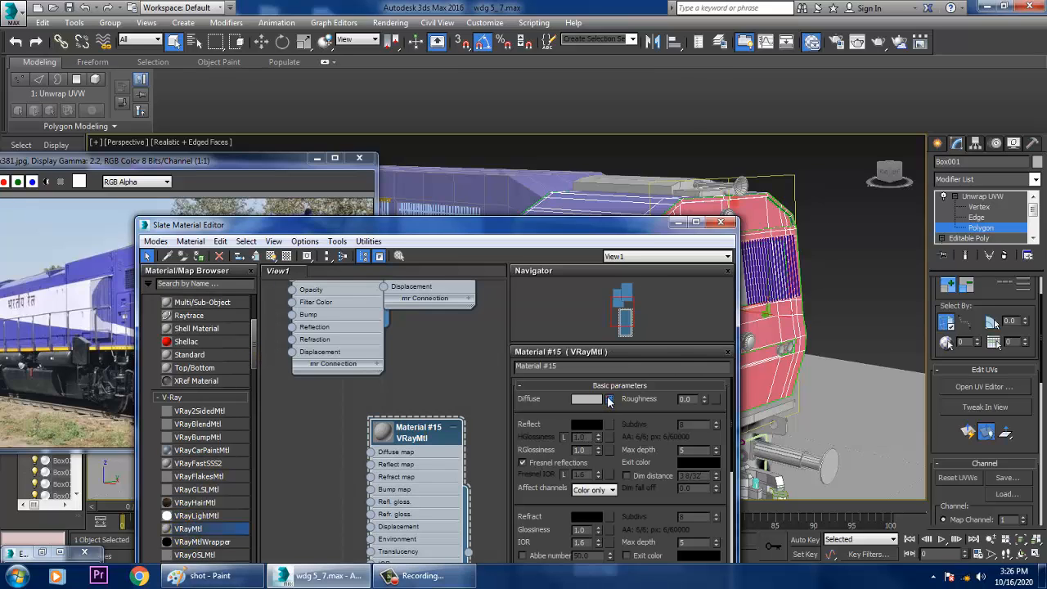
left_click(609, 399)
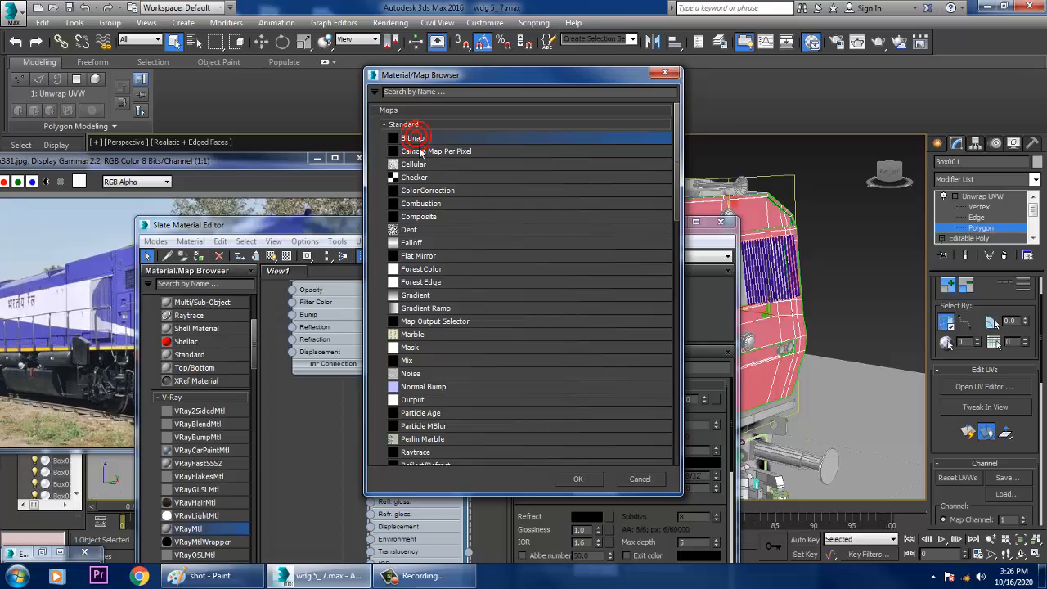
double_click(420, 178)
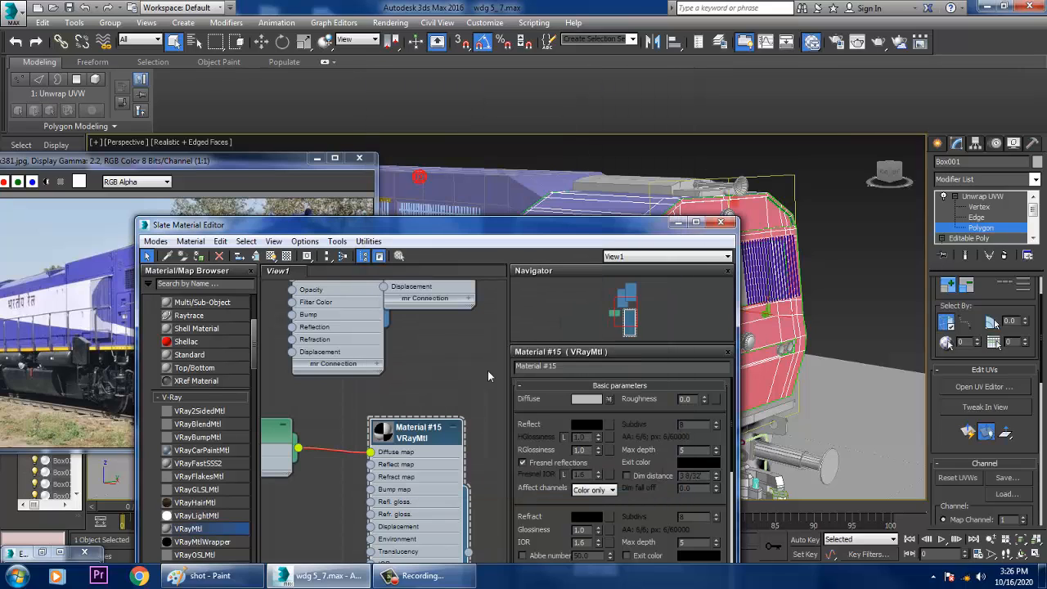
- Set the checker's U and V tiling to 20, show the material shaded on the cab, and minimize the material editor
left_click(607, 399)
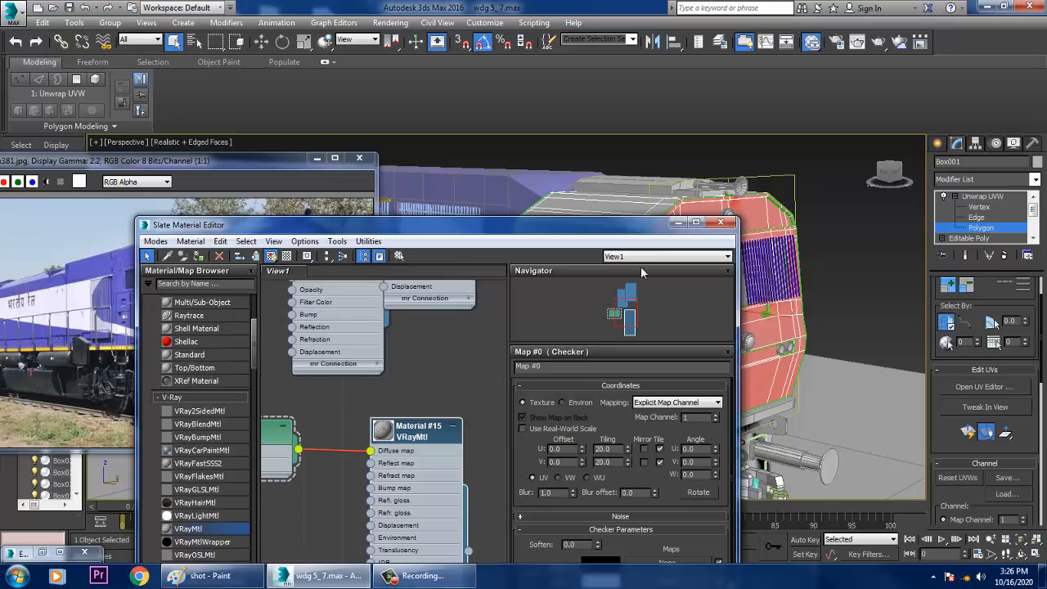
left_click(270, 255)
left_click(680, 225)
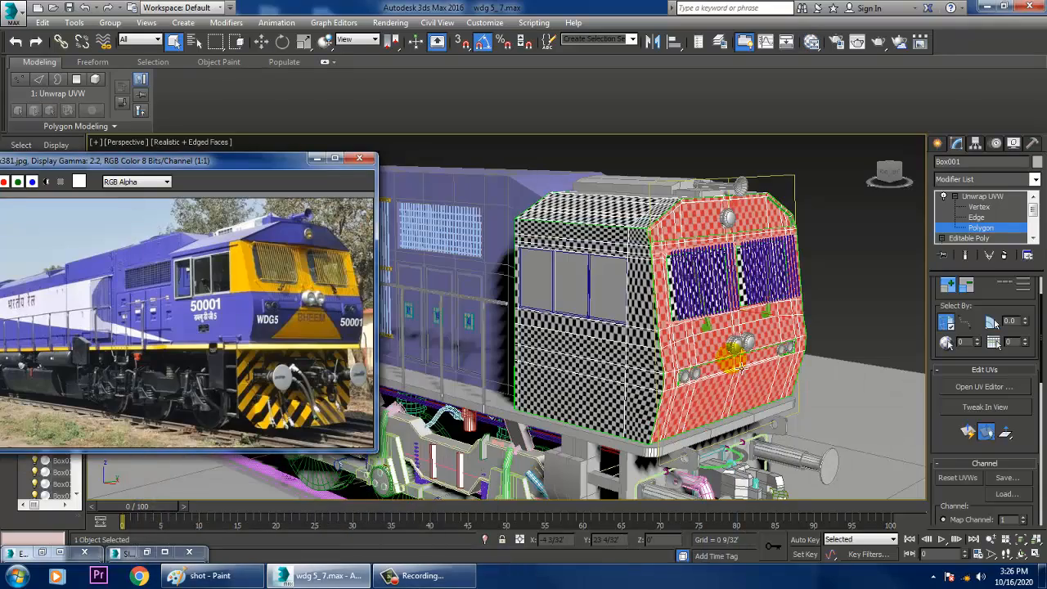
- Inspect the checker pattern on the cab's front and side, and close the material editor
middle_click_drag(740, 364, 724, 384, "alt")
scroll(717, 330, "up", 3)
middle_click_drag(710, 343, 726, 338, "alt")
scroll(726, 338, "down", 5)
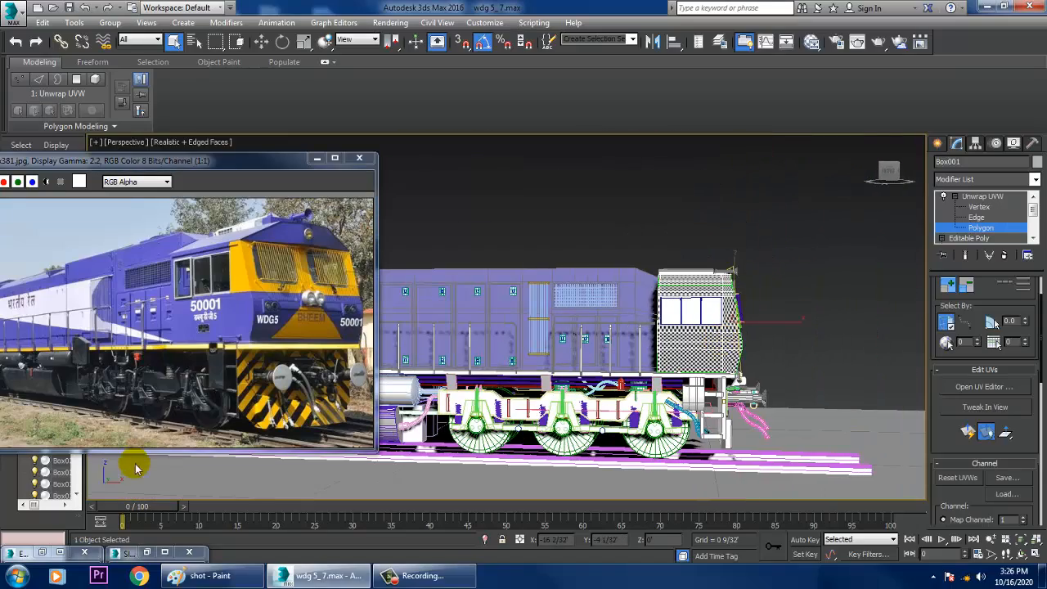
left_click(148, 555)
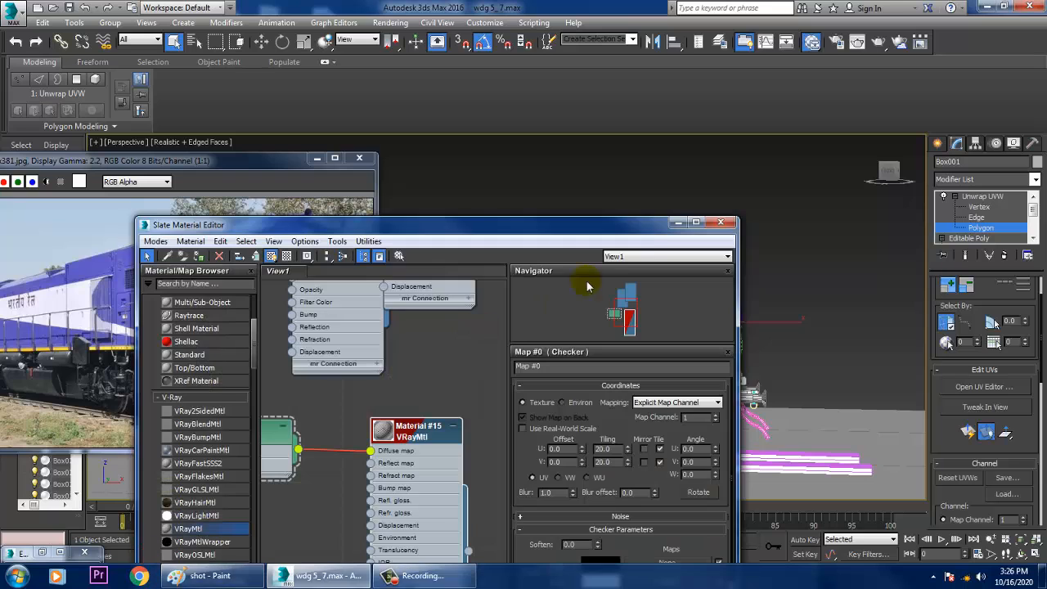
left_click(725, 225)
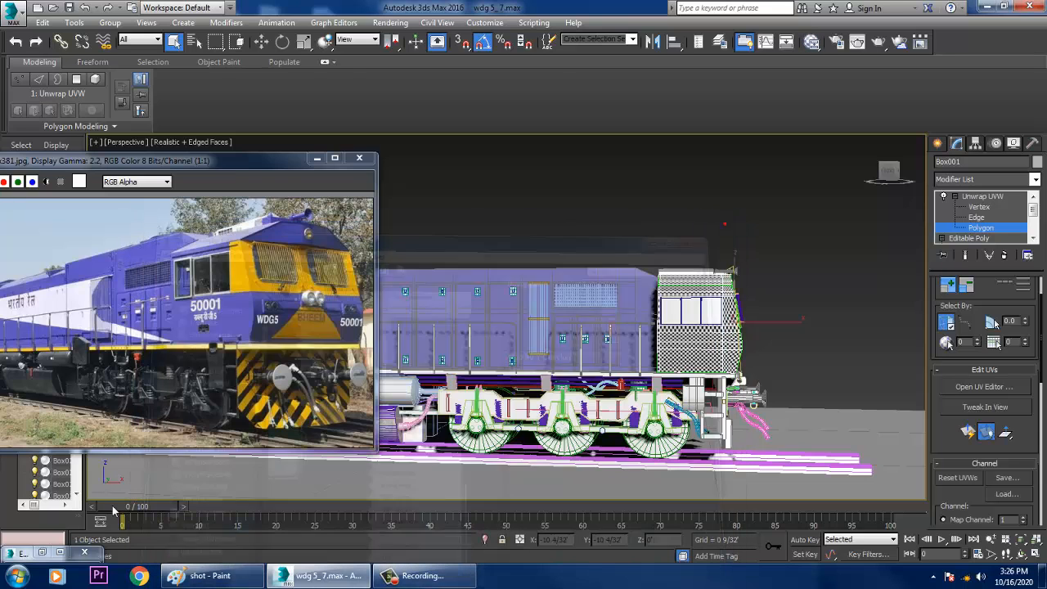
- Invert the face selection in the UV editor to pick everything except the cab's front, and minimize the editor
left_click(42, 553)
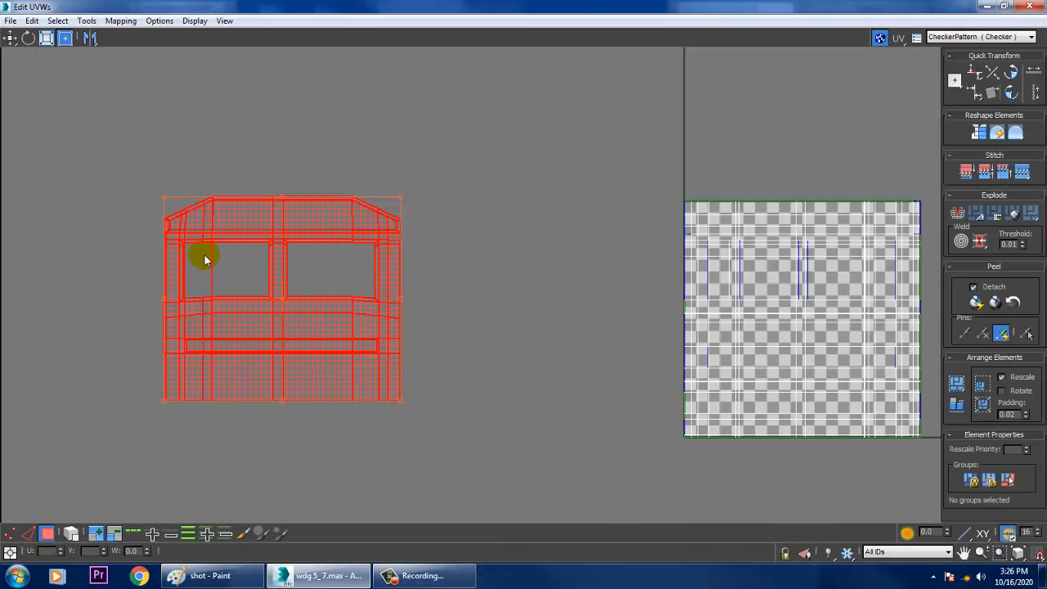
key("ctrl+i")
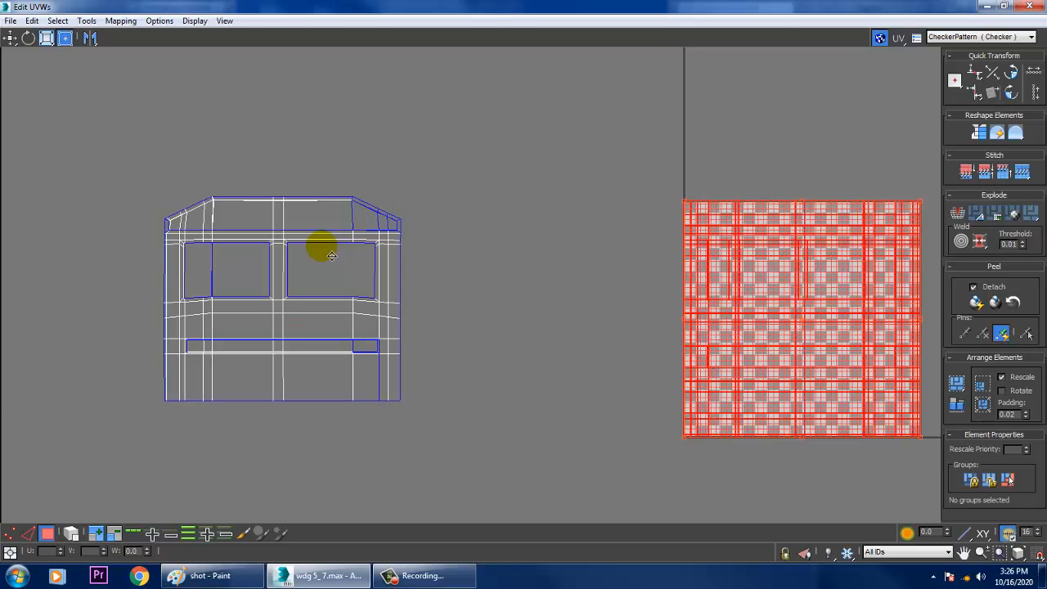
left_click(985, 6)
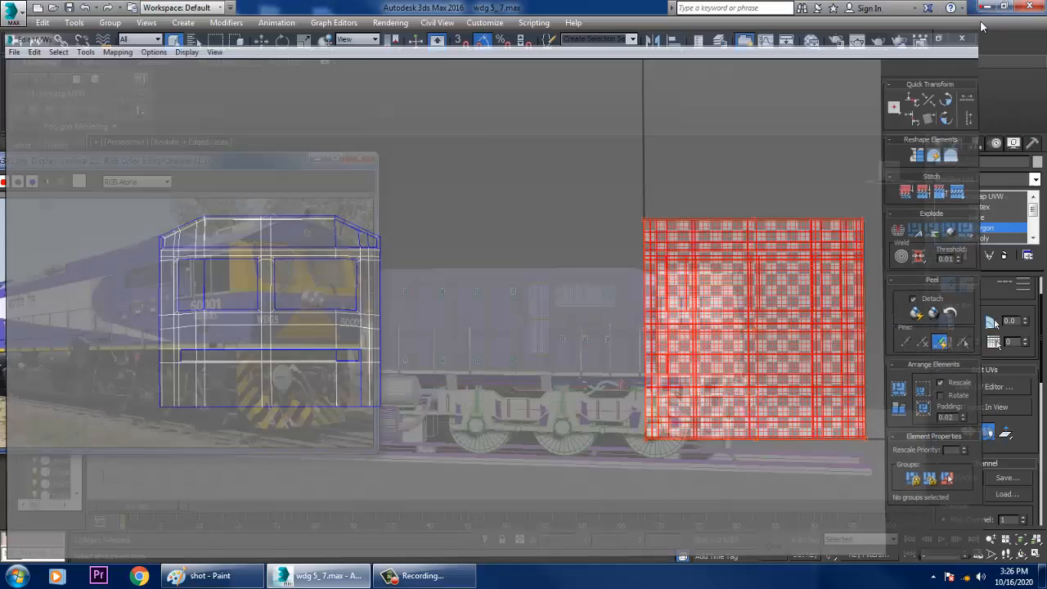
- Remove the windscreen glass and most of the roof polygons from the selection, keeping the cab's side wall
middle_click_drag(763, 388, 700, 384, "alt")
scroll(672, 319, "up", 4)
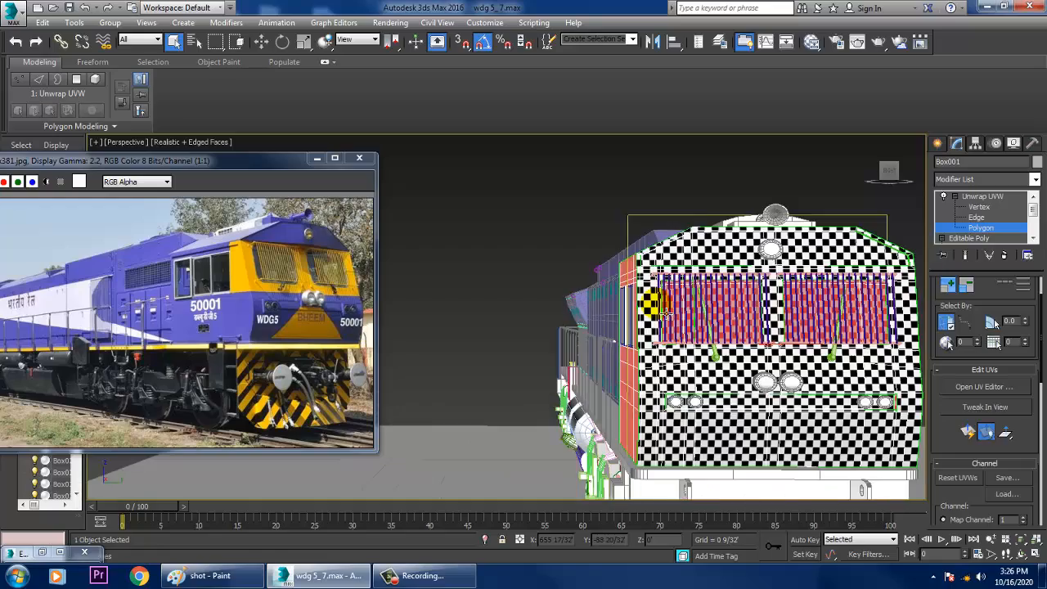
middle_click_drag(725, 319, 610, 317, "alt")
left_click_drag(536, 178, 890, 554, "alt")
middle_click_drag(636, 347, 651, 288, "alt")
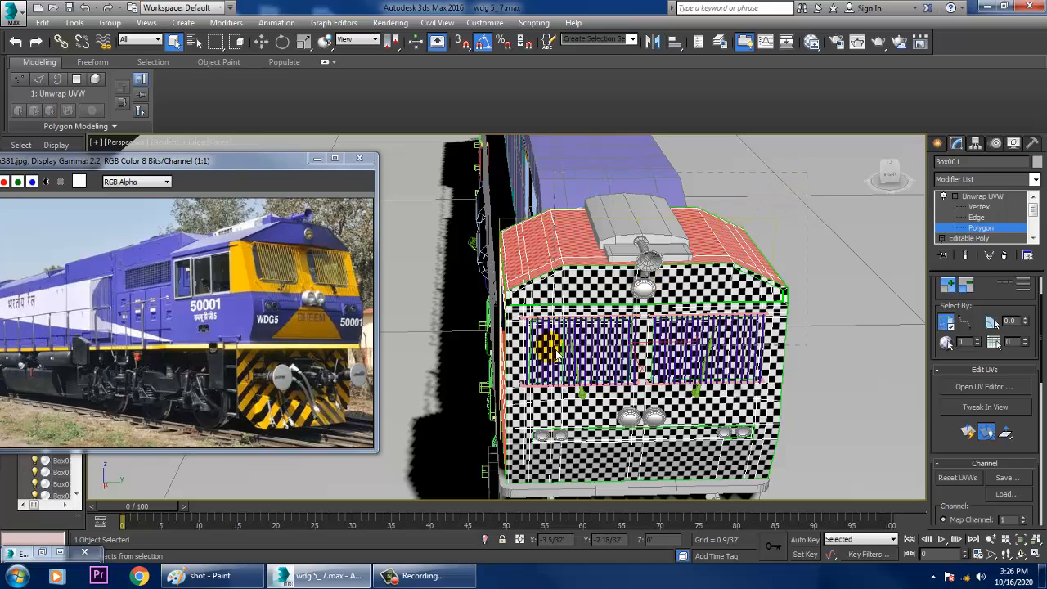
middle_click_drag(559, 353, 584, 329, "alt")
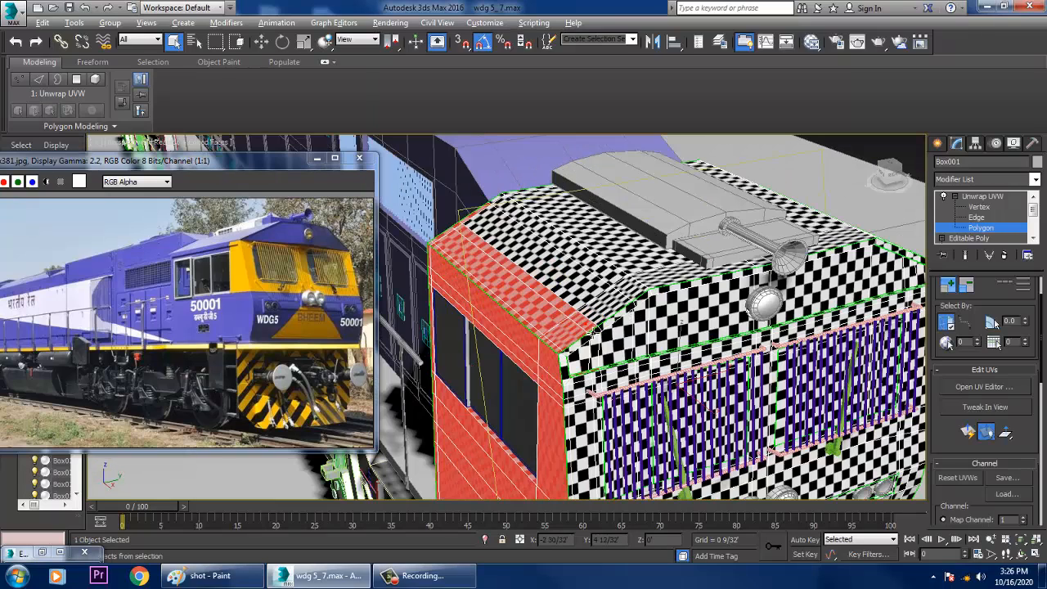
- Remove the remaining roof polygons along the sloped edge above the side wall from the selection
left_click(590, 329, "alt")
left_click(564, 315, "alt")
left_click(545, 314, "alt")
left_click(572, 342, "alt")
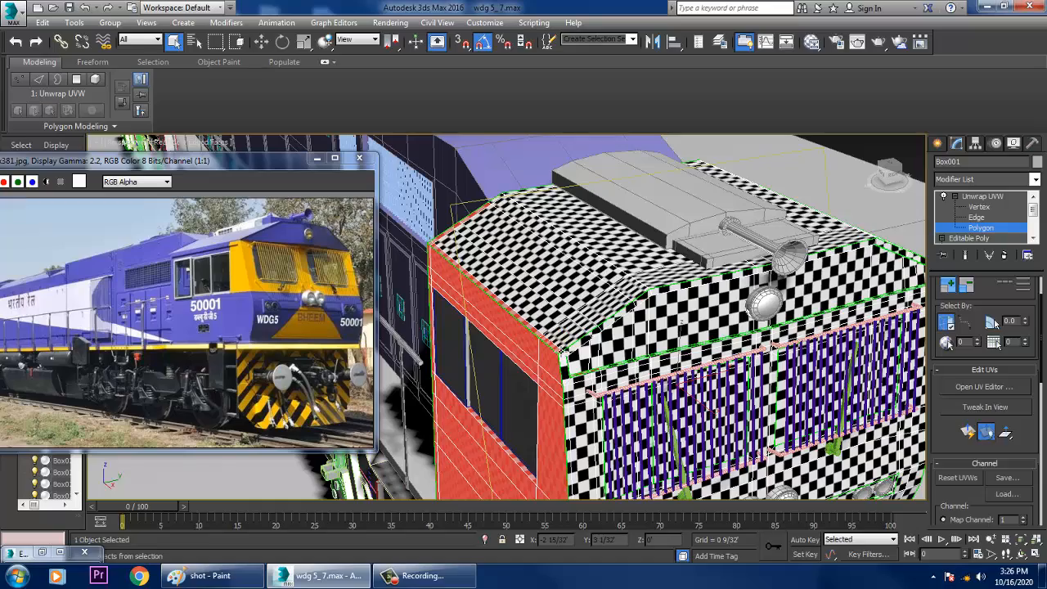
left_click(549, 342, "alt")
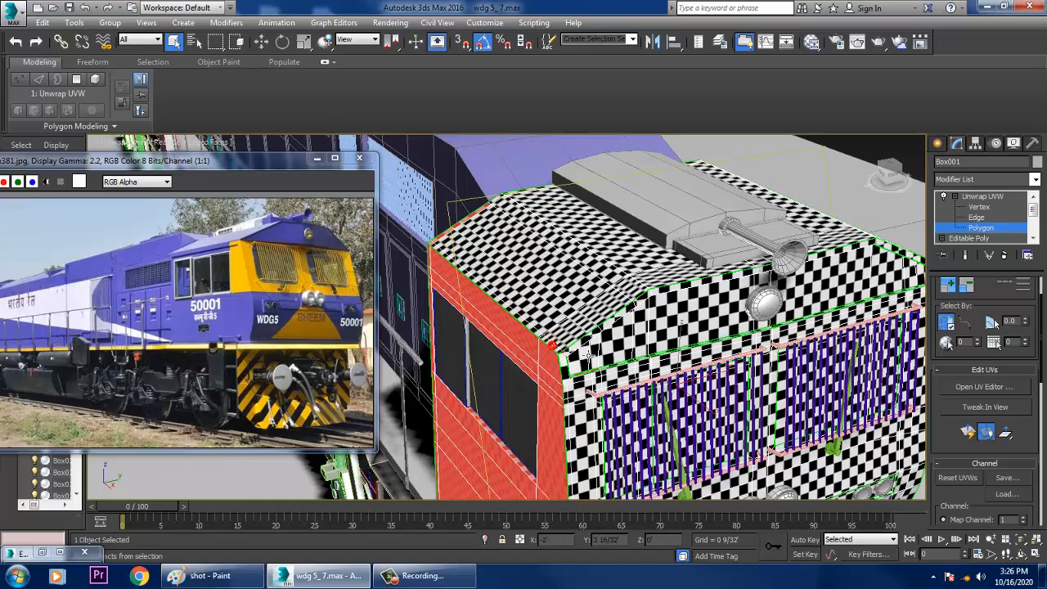
- In wireframe, remove the cab's floor, its opposite side wall and part of the rear wall from the selection
middle_click_drag(589, 357, 824, 268, "alt")
key("F3")
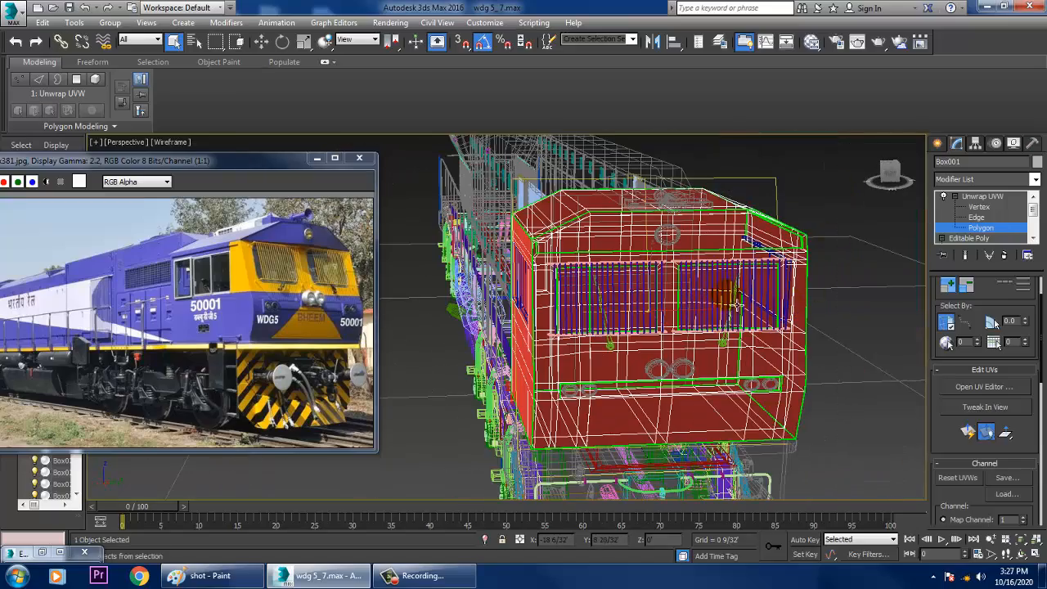
middle_click_drag(736, 305, 495, 319, "alt")
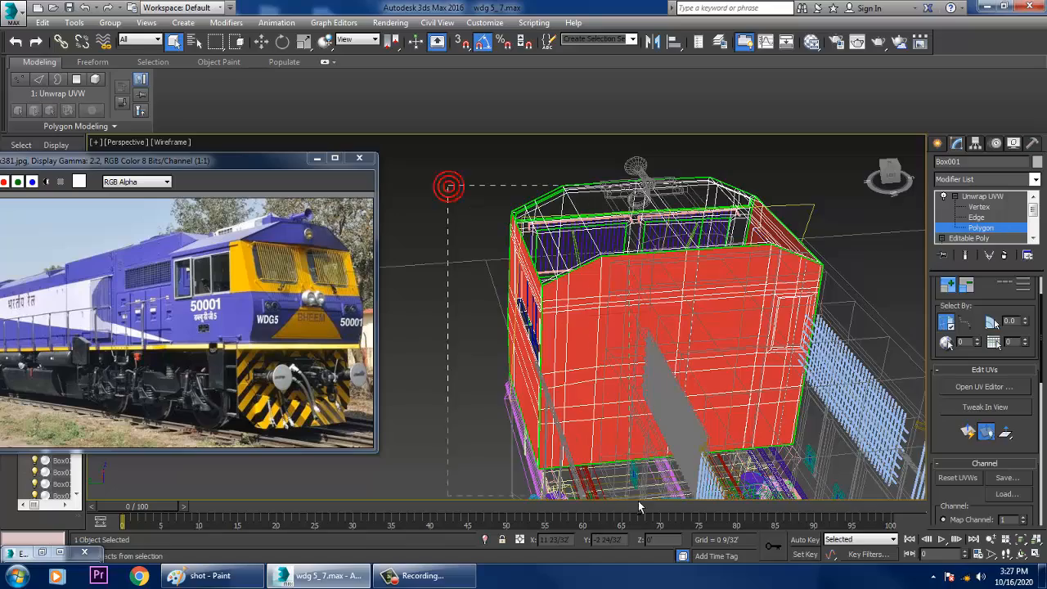
middle_click_drag(654, 483, 672, 376, "alt")
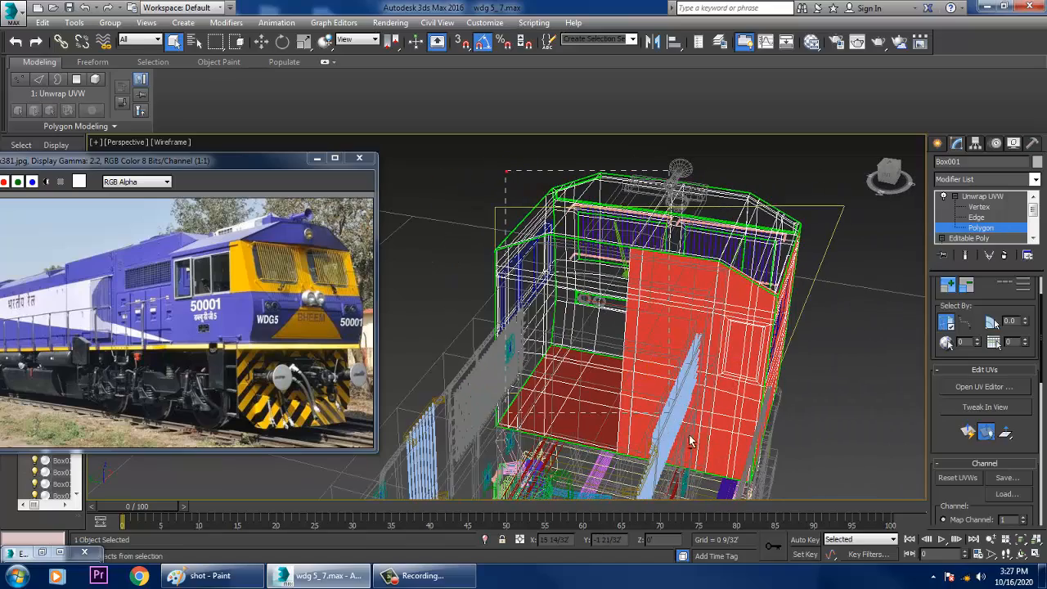
middle_click_drag(721, 489, 890, 327, "alt")
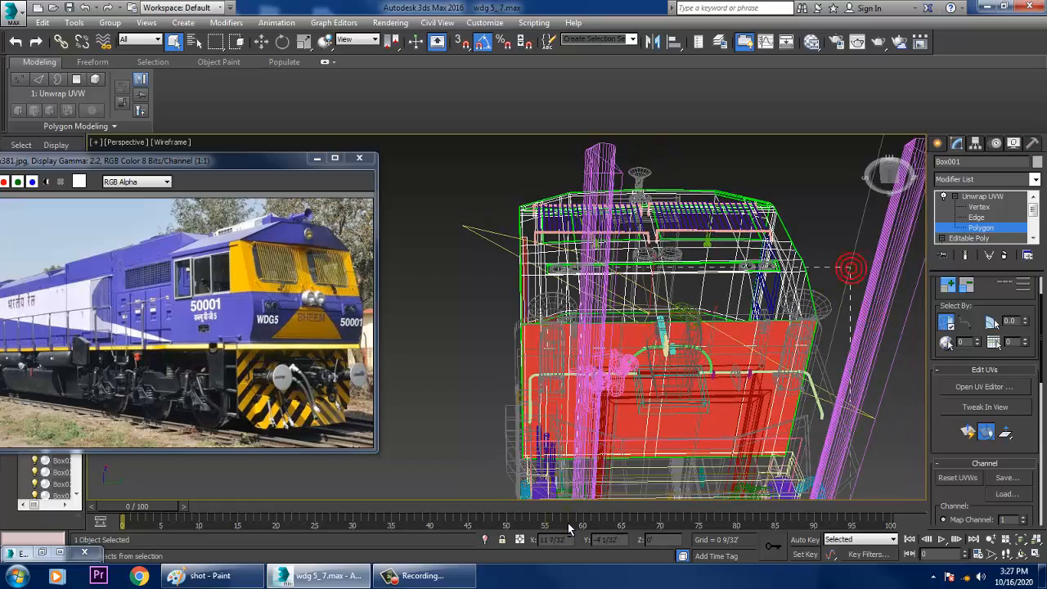
middle_click_drag(589, 474, 748, 400, "alt")
scroll(669, 304, "up", 3)
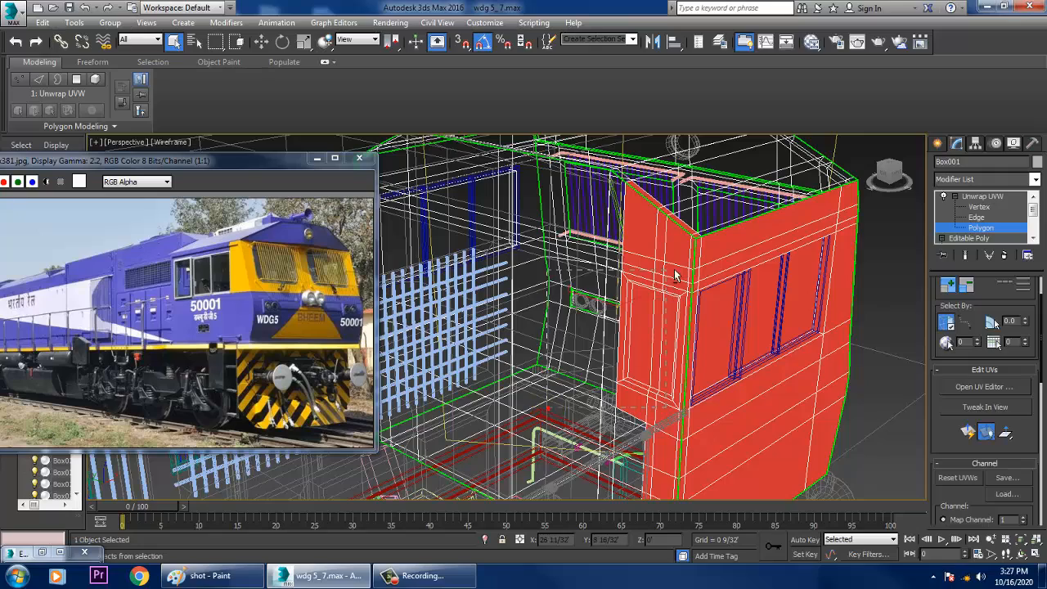
- Remove the cab's remaining rear wall and door polygons and the side window glass from the selection
left_click(666, 196, "alt")
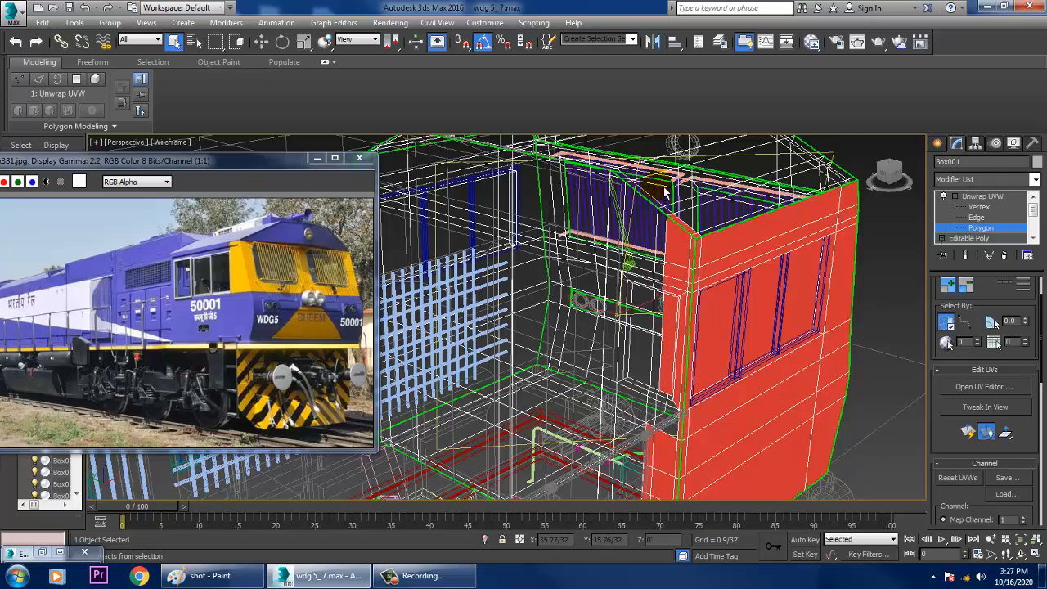
left_click(689, 265, "alt")
middle_click_drag(683, 257, 678, 275, "alt")
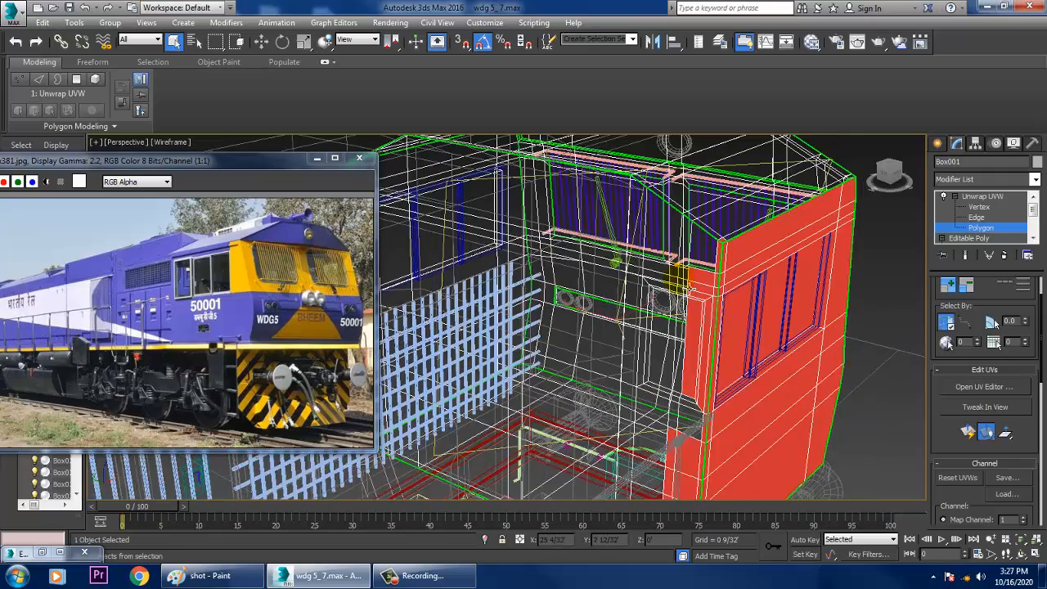
scroll(710, 298, "up", 4)
middle_click_drag(717, 303, 635, 282)
scroll(635, 283, "down", 4)
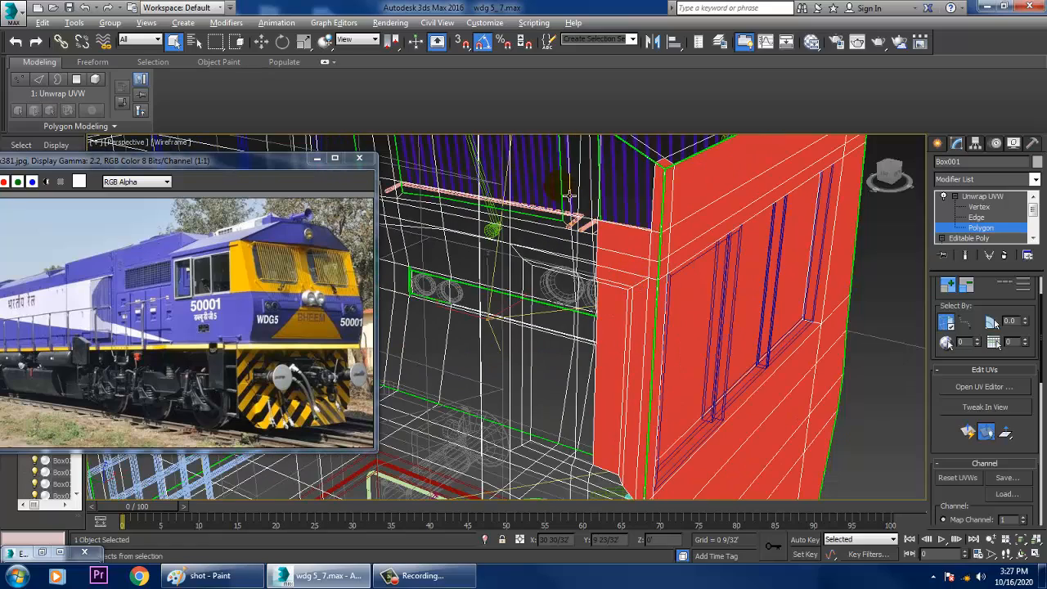
left_click(642, 376, "alt")
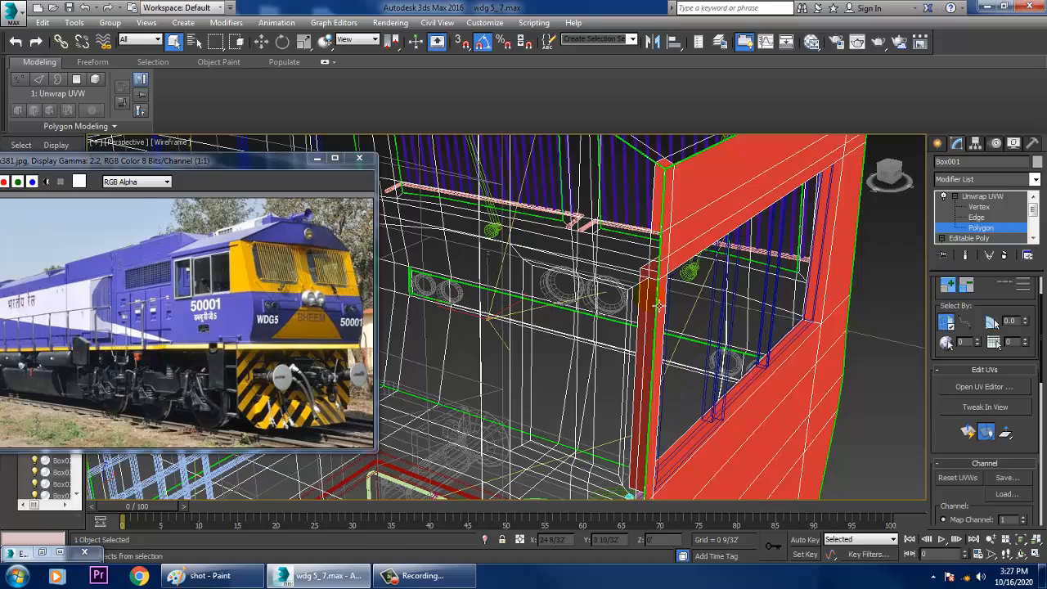
- Remove the small leftover underside polygons at the rear and front corners of the cab floor from the selection
middle_click_drag(641, 318, 712, 249, "alt")
middle_click_drag(604, 387, 722, 304, "alt")
left_click(698, 300, "alt")
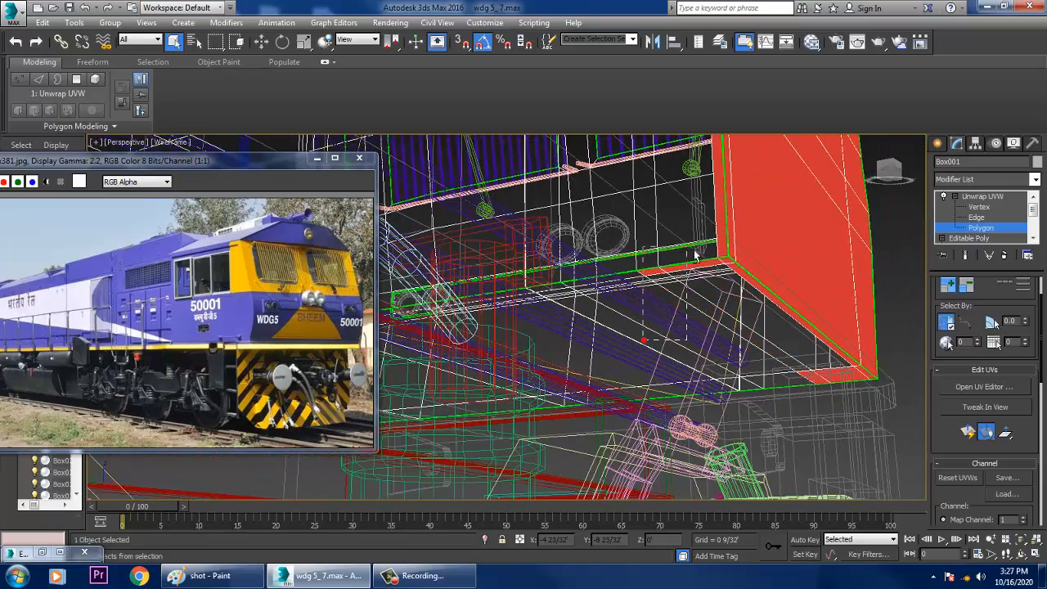
left_click(847, 376, "alt")
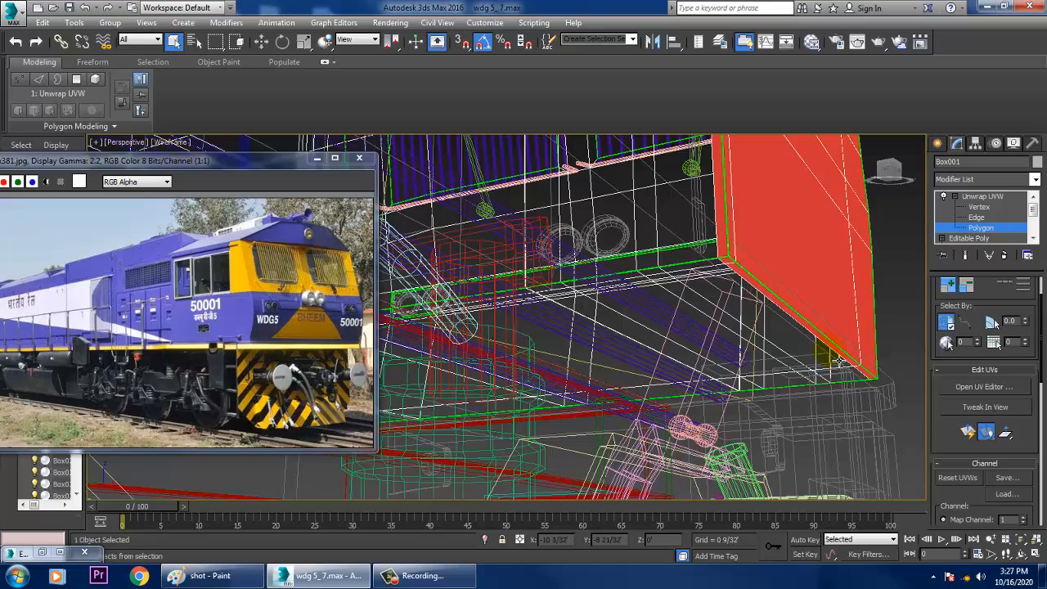
middle_click_drag(837, 355, 628, 379, "alt")
scroll(722, 402, "down", 5)
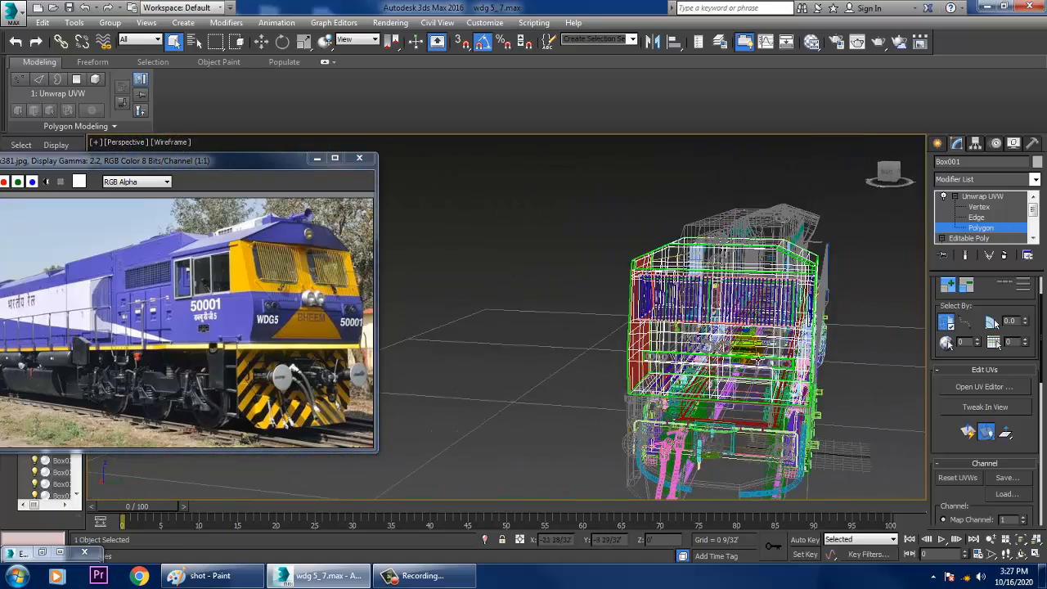
middle_click_drag(773, 340, 825, 358, "alt")
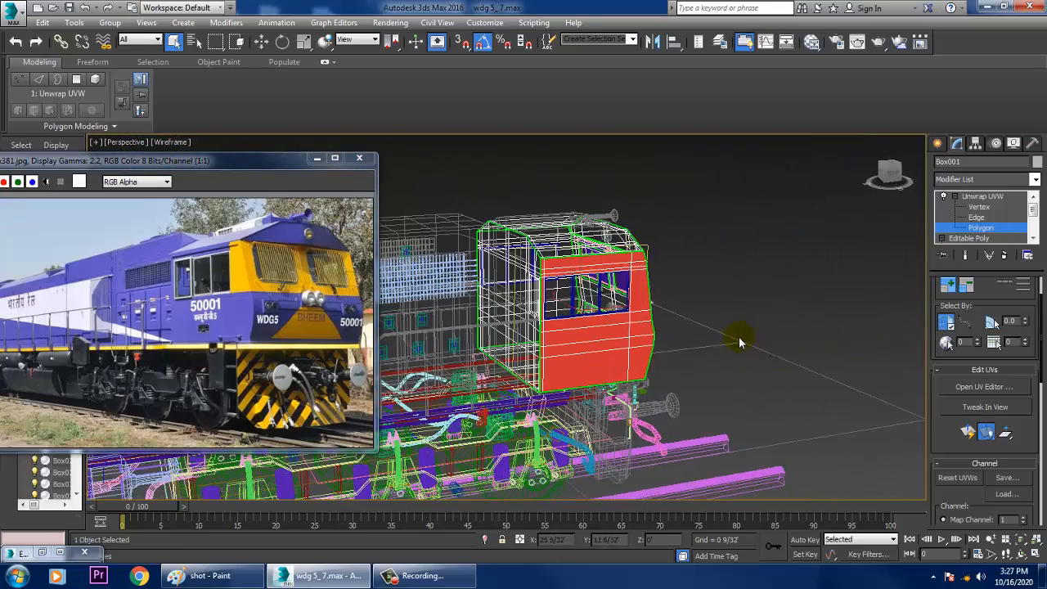
- Examine the selected side wall and its window frame from several angles for stray polygons
key("F3")
middle_click_drag(689, 312, 589, 309, "alt")
scroll(573, 308, "up", 5)
key("F3")
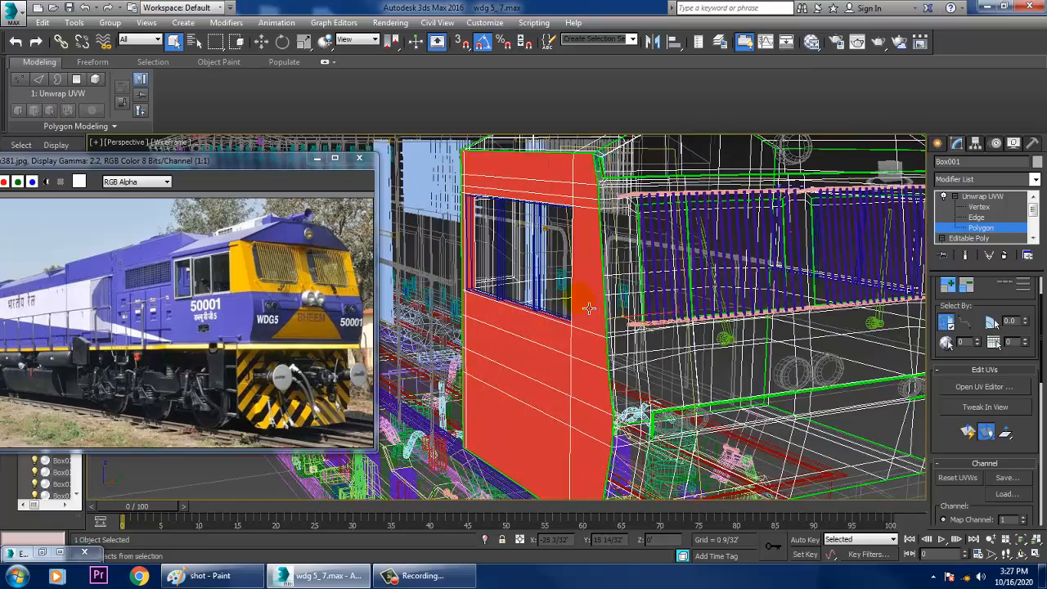
scroll(540, 285, "up", 6)
middle_click_drag(540, 285, 605, 310)
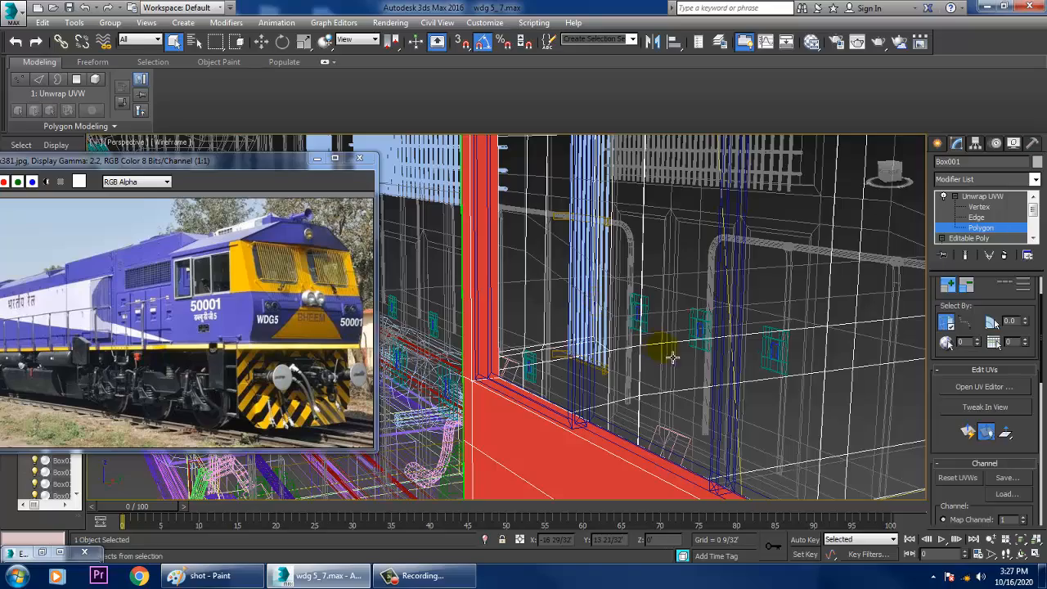
middle_click_drag(672, 357, 631, 346, "alt")
scroll(654, 351, "down", 5)
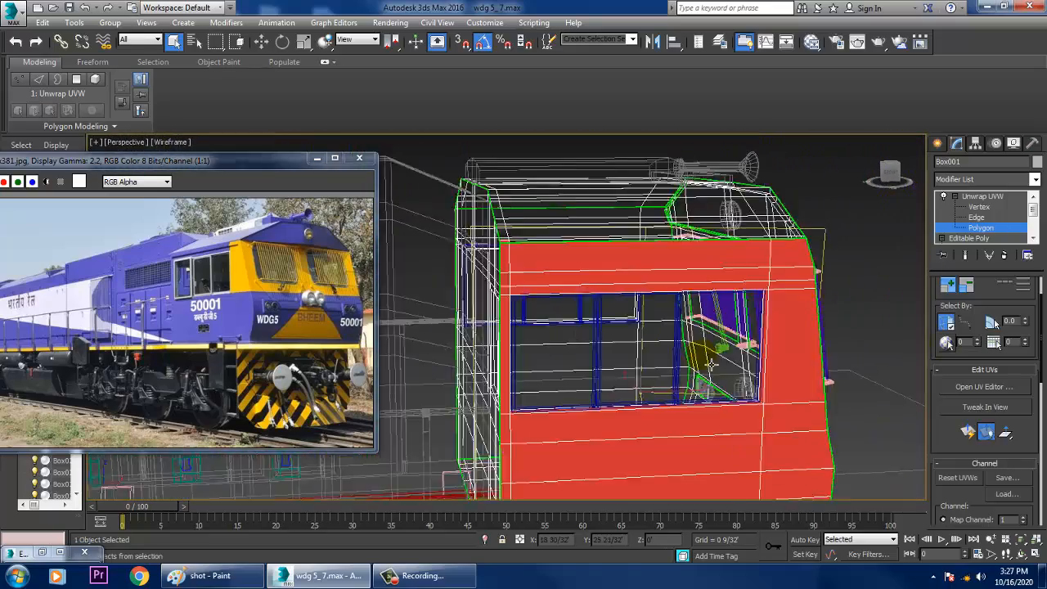
middle_click_drag(711, 365, 762, 334, "alt")
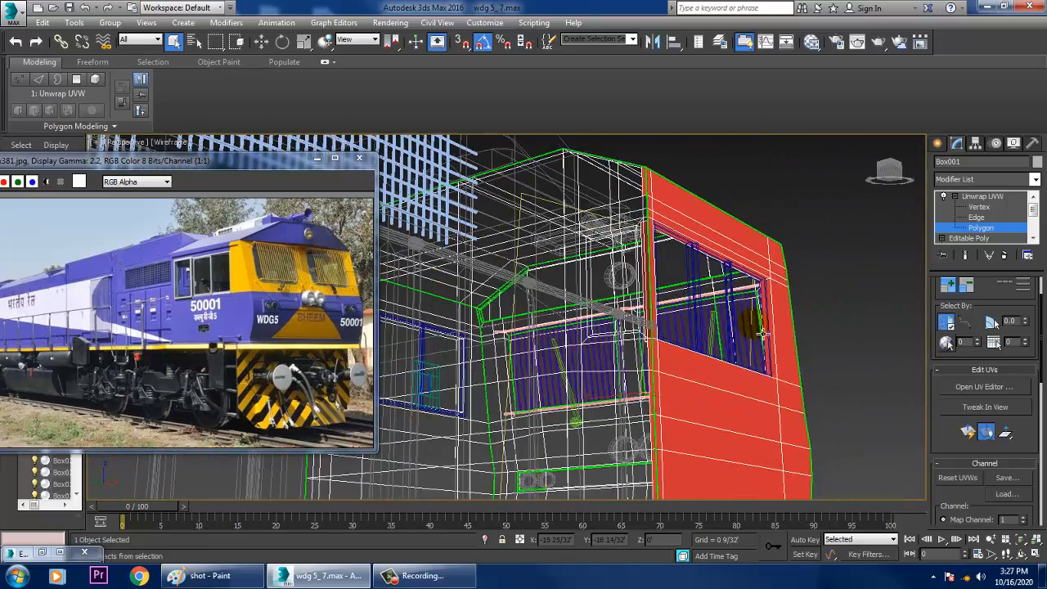
- Remove the rear-wall strip beside the side wall's upper corner from the selection and return to shaded display
middle_click_drag(680, 251, 699, 331)
scroll(699, 330, "up", 3)
scroll(652, 260, "up", 3)
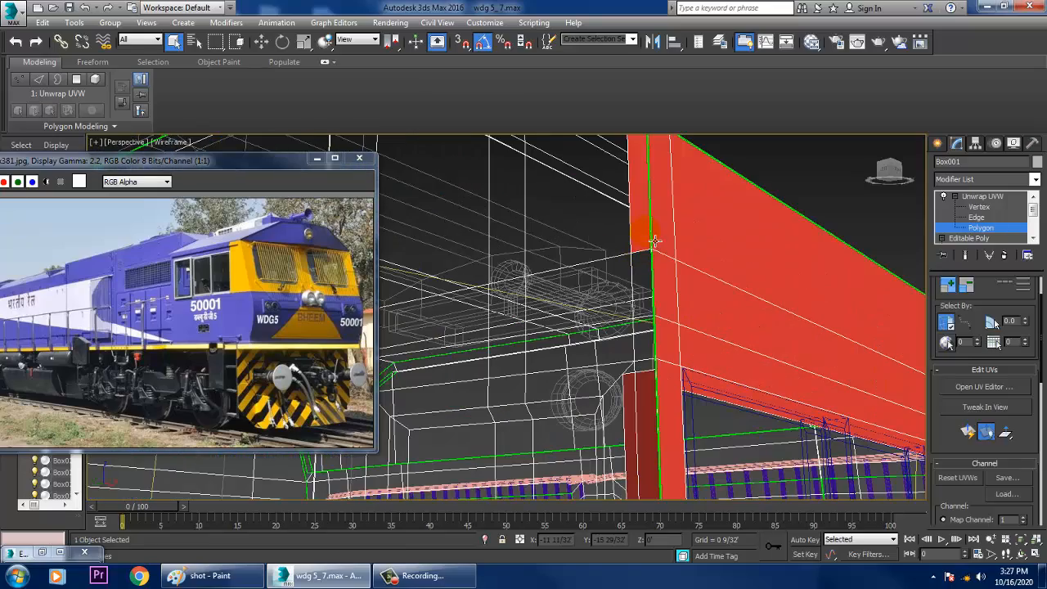
left_click(616, 364, "alt")
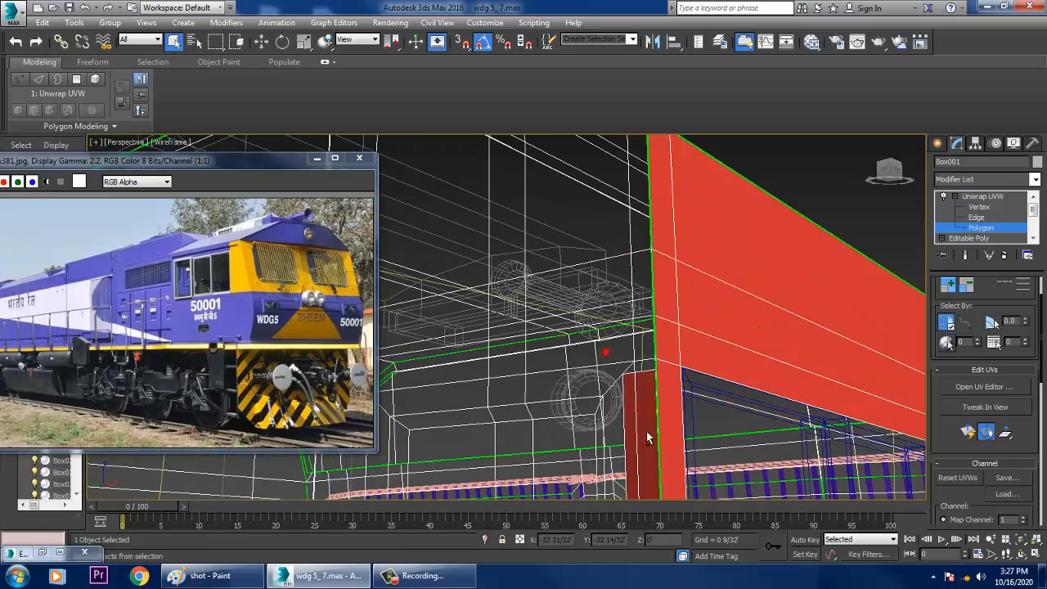
middle_click_drag(649, 436, 811, 458, "alt")
middle_click_drag(723, 424, 635, 336)
scroll(636, 336, "up", 3)
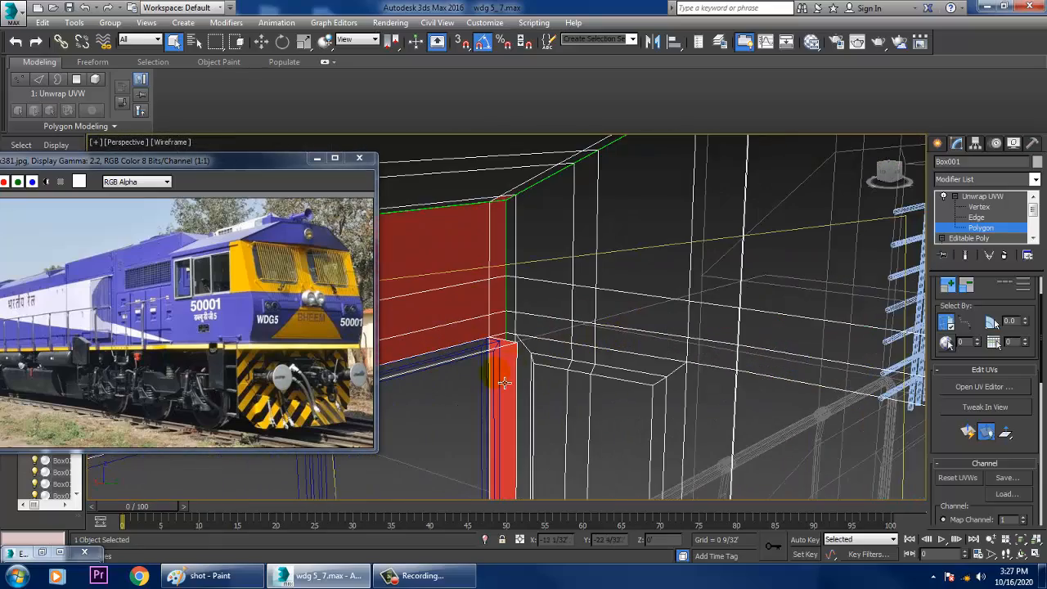
scroll(505, 382, "down", 6)
middle_click_drag(498, 370, 613, 369, "alt")
key("F3")
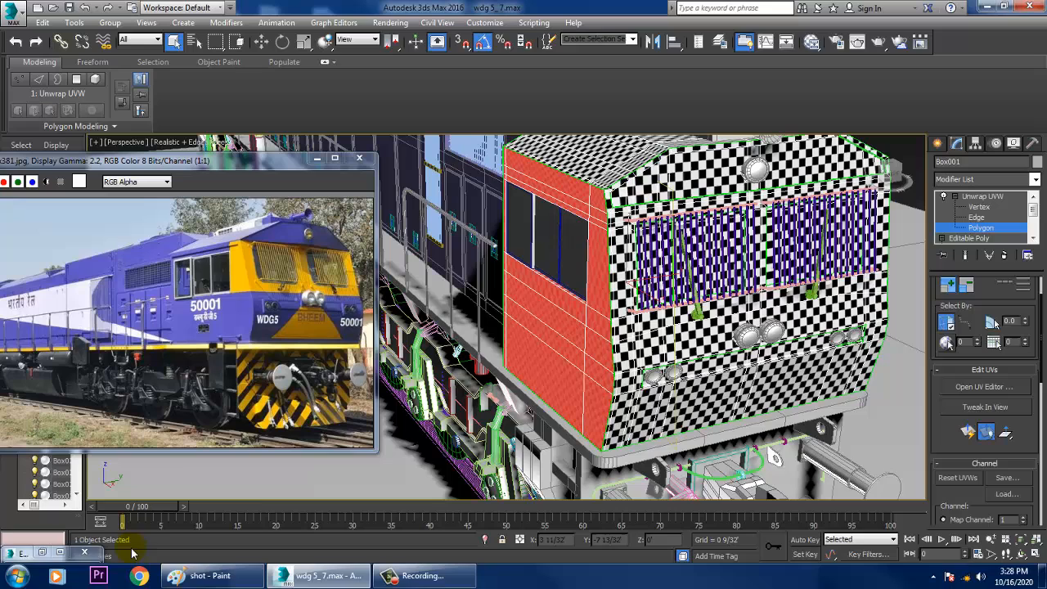
- Check the selection in the UV editor, then in wireframe deselect the thin underside polygons along the side wall's lower edge
left_click(48, 552)
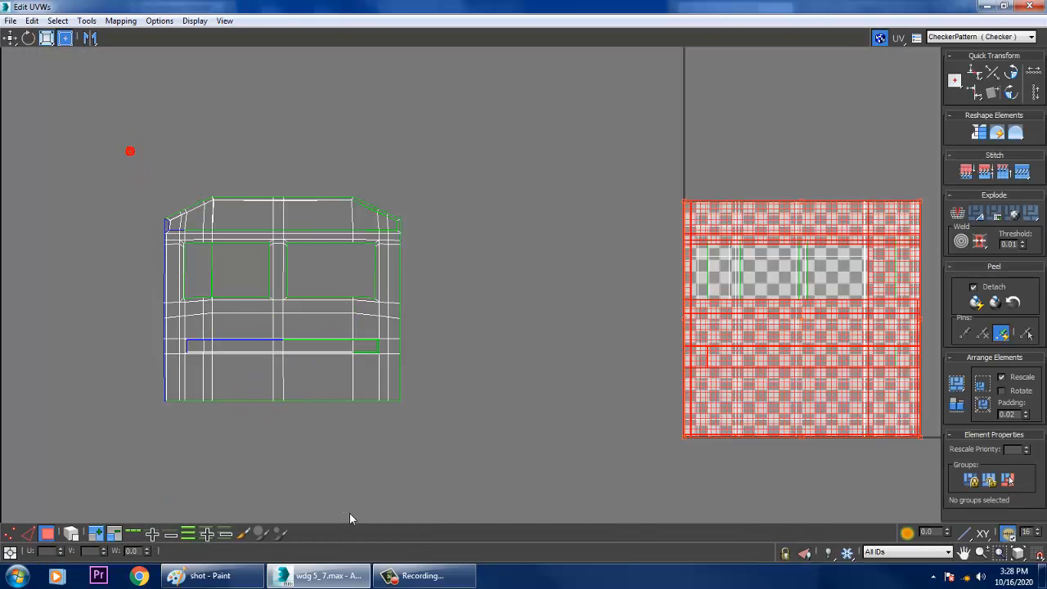
left_click(987, 6)
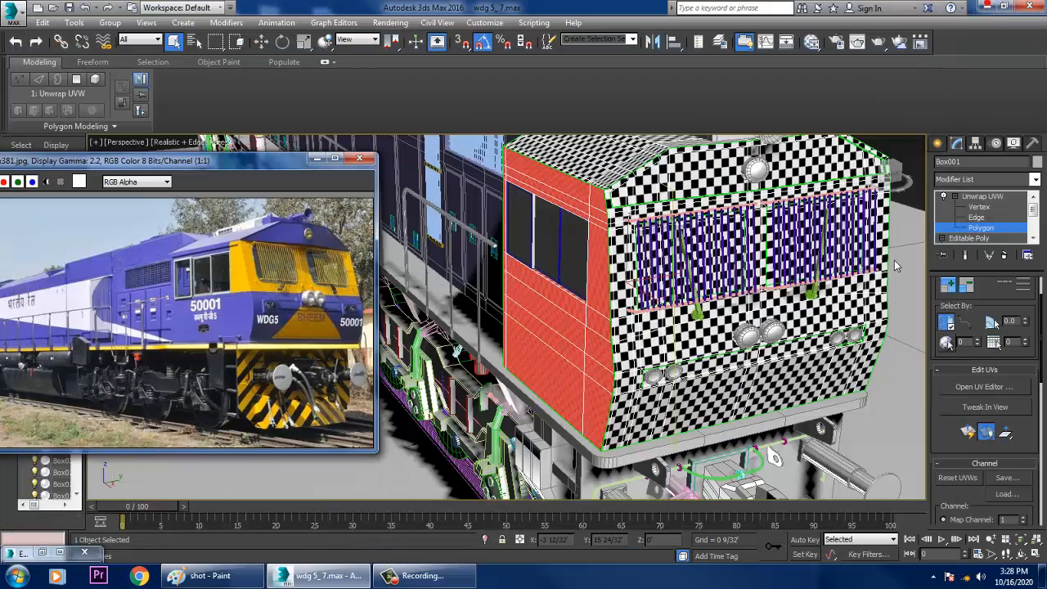
middle_click_drag(687, 305, 664, 283, "alt")
key("F3")
scroll(602, 355, "up", 3)
scroll(512, 368, "up", 3)
middle_click_drag(515, 370, 549, 377, "alt")
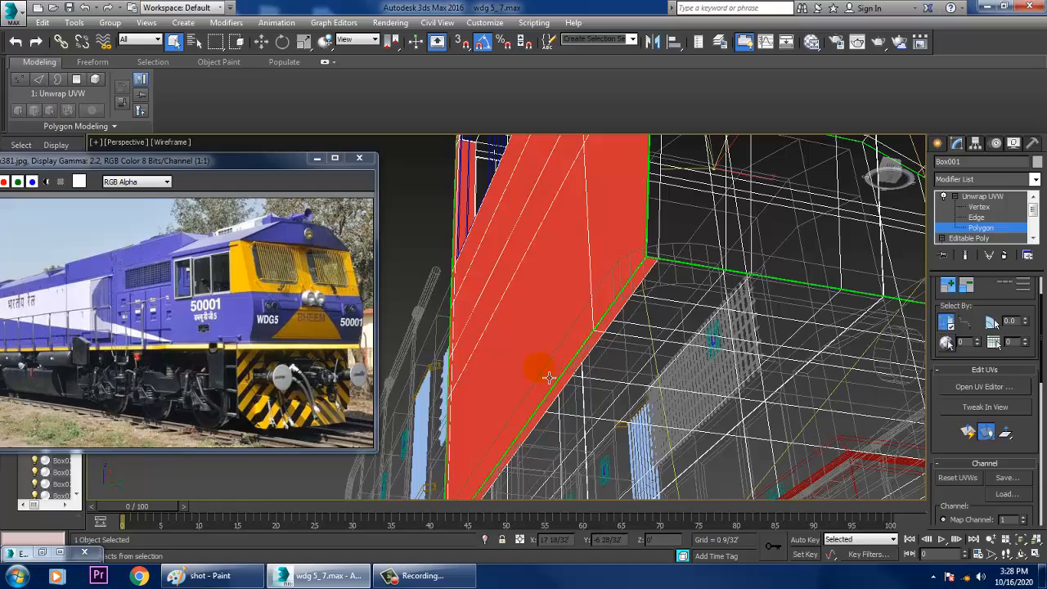
left_click(635, 303, "alt")
left_click(600, 355, "alt")
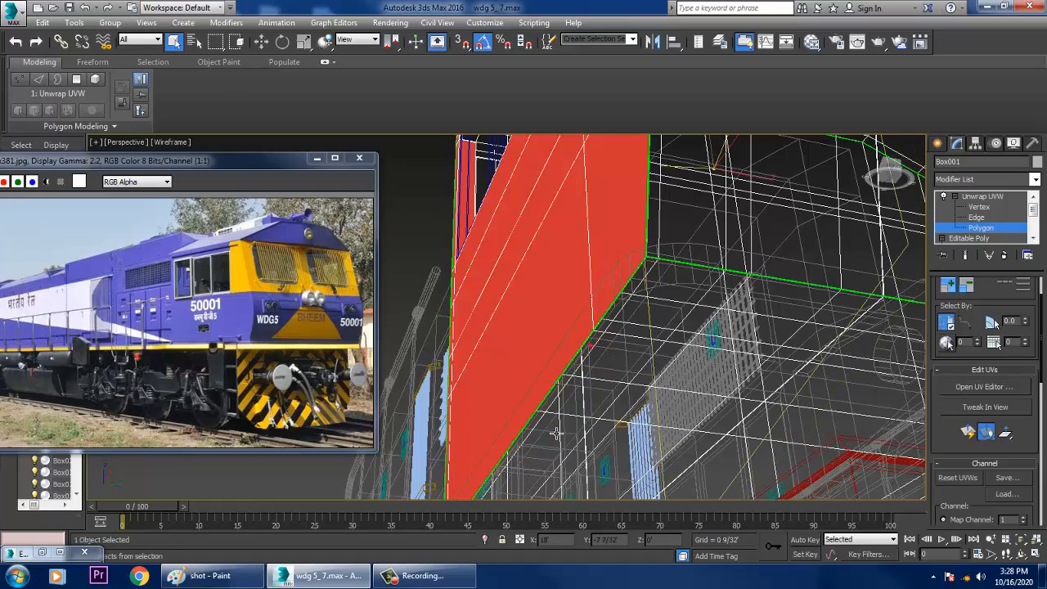
scroll(691, 362, "down", 4)
middle_click_drag(695, 359, 646, 382, "alt")
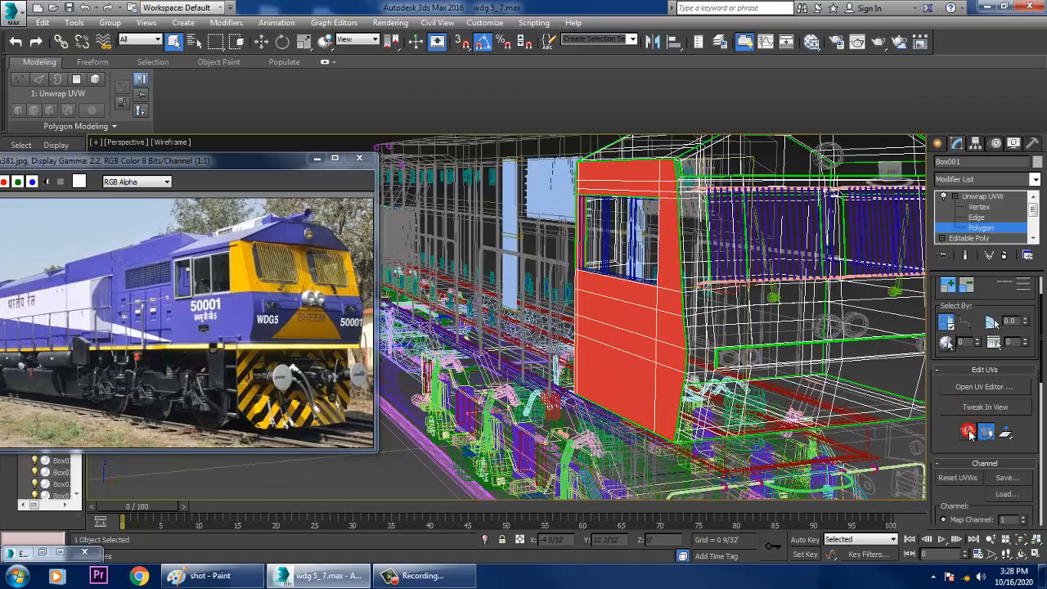
- Apply a quick planar map to the side wall, place its UV shell beside the front's shell and scale it down to similar height
left_click(983, 386)
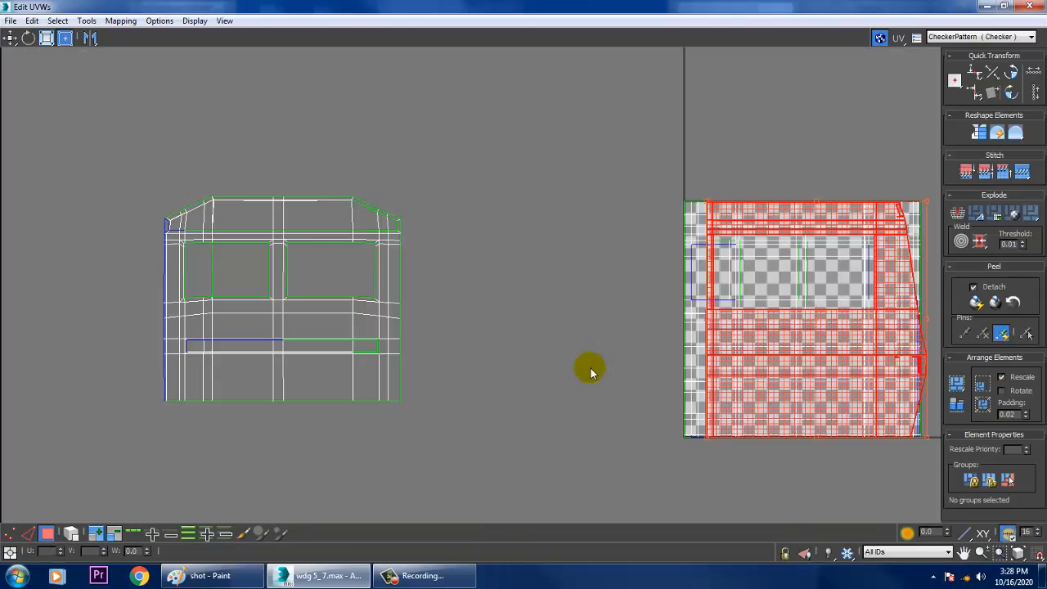
middle_click_drag(754, 363, 638, 361)
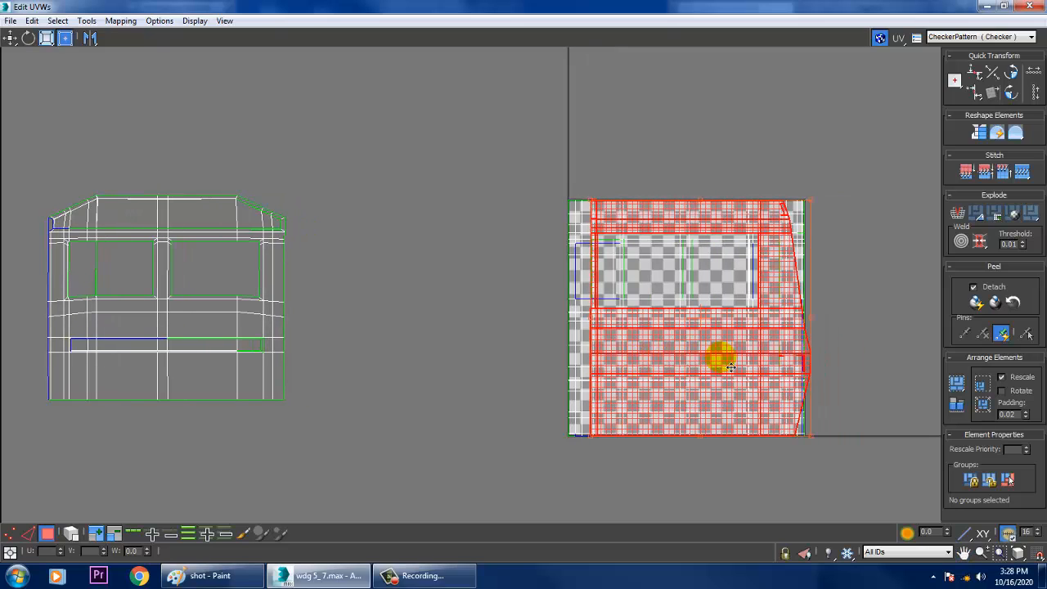
left_click_drag(730, 367, 457, 352)
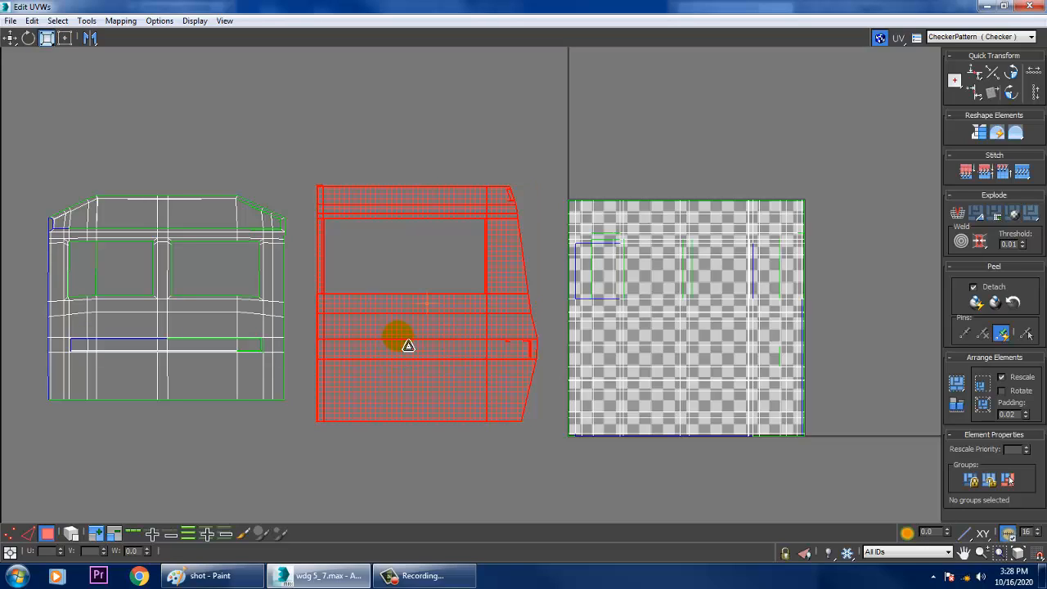
left_click_drag(400, 342, 440, 372)
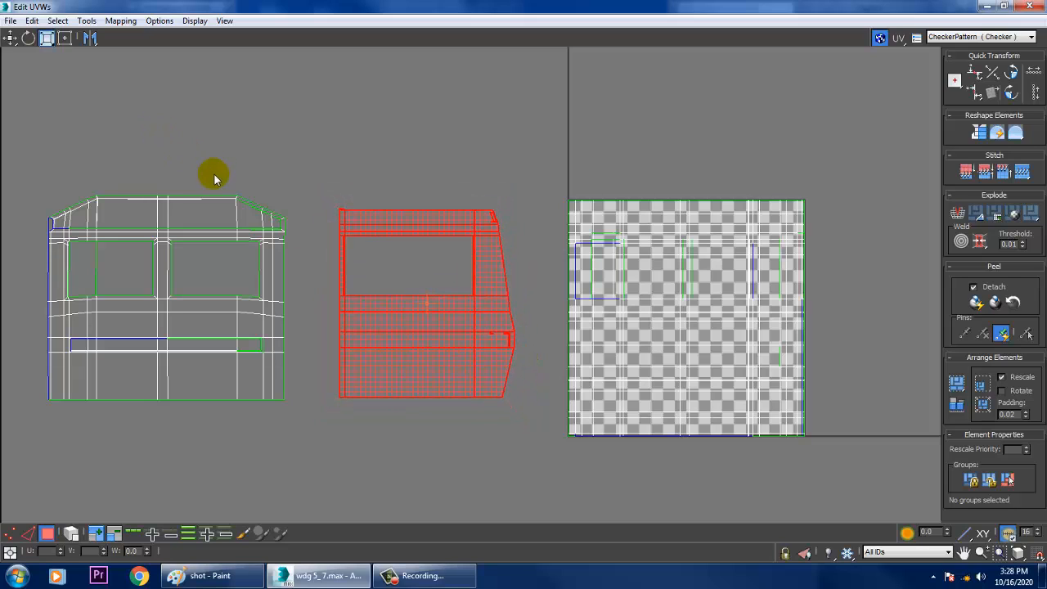
- Shrink the UV editor to a window beside the viewport and examine the tiny stray faces near the side shell's front edge
middle_click_drag(450, 267, 496, 271)
scroll(598, 368, "up", 8)
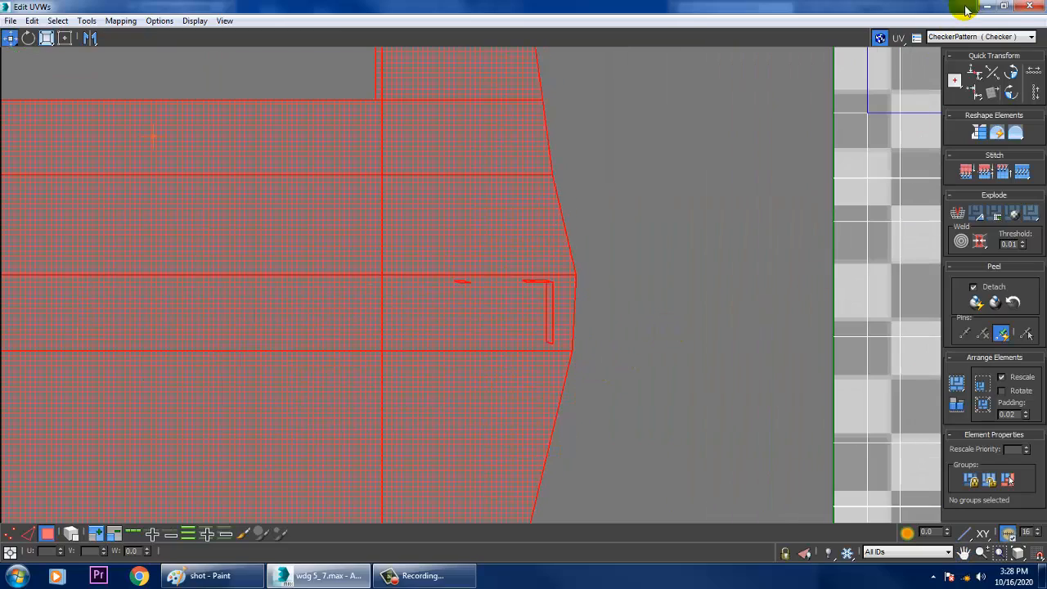
left_click(1005, 7)
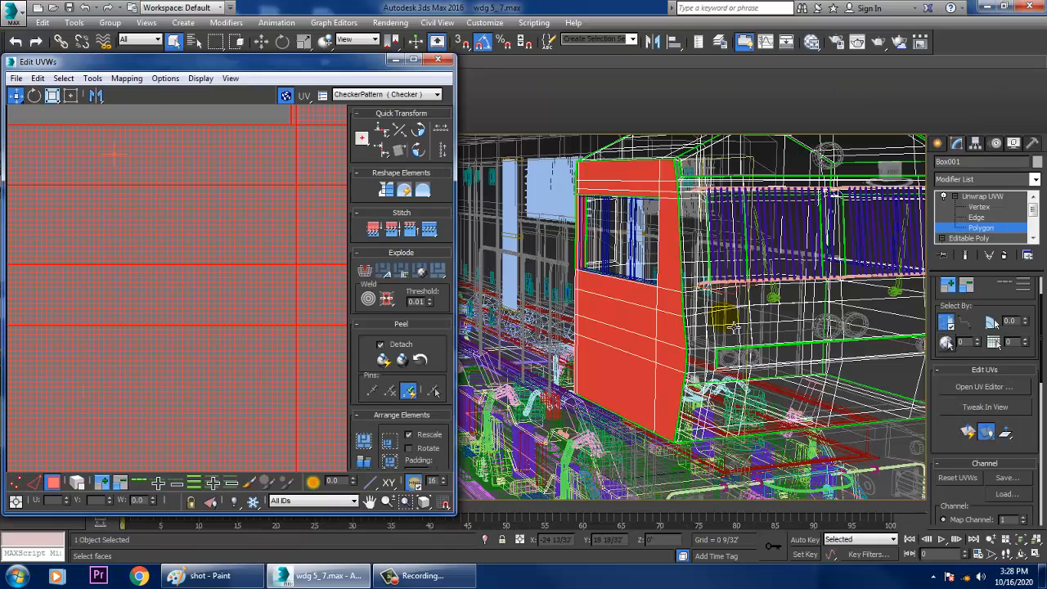
middle_click_drag(733, 327, 659, 358, "alt")
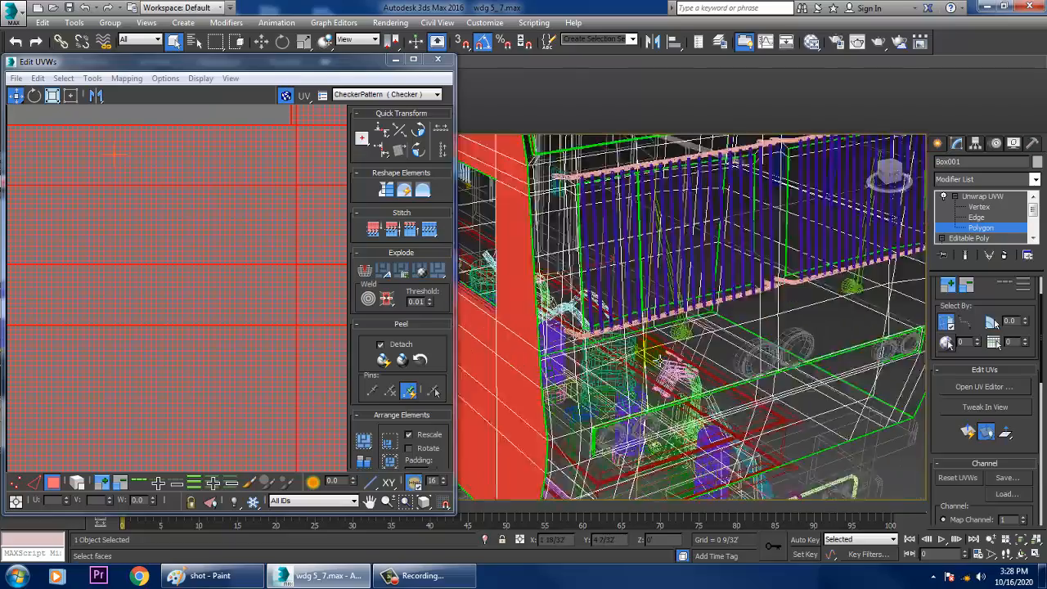
scroll(641, 359, "up", 1)
middle_click_drag(595, 364, 728, 380)
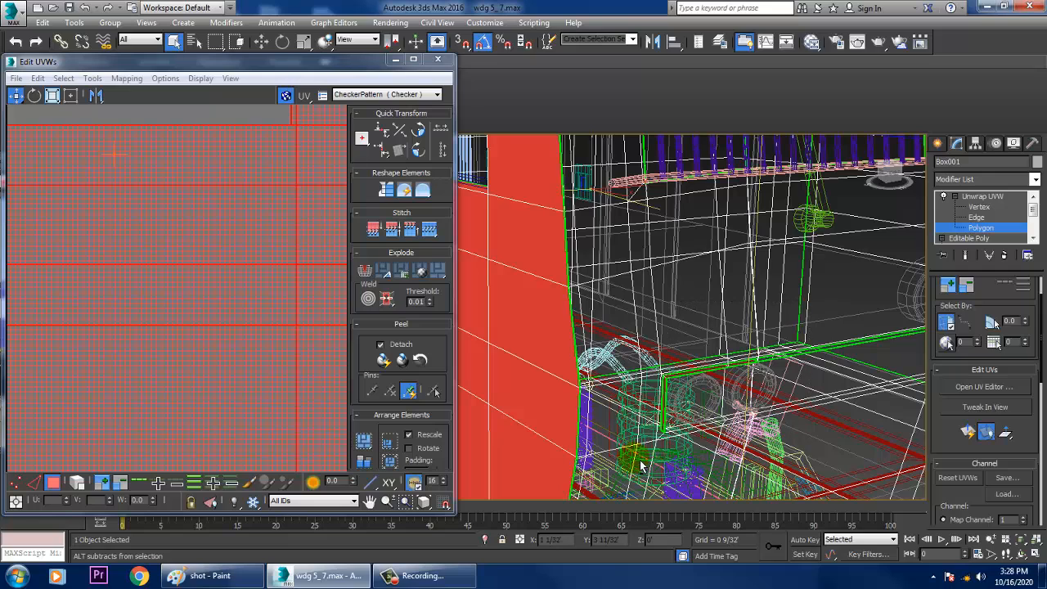
scroll(315, 343, "down", 6)
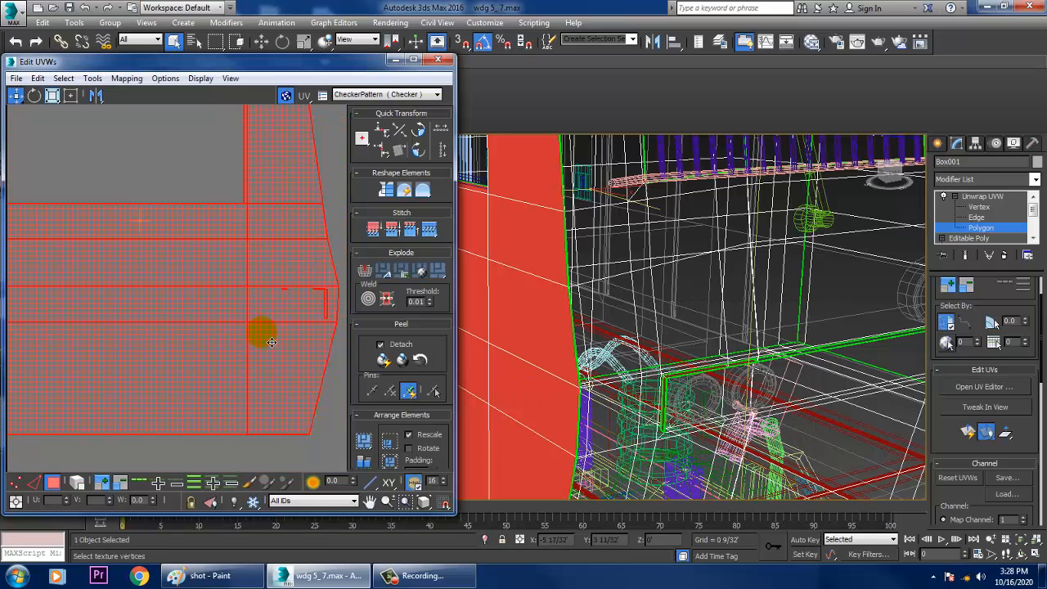
- Clear the side wall selection and pick the narrow polygon at the UV shell's front tip, around the tiny stray faces
left_click(304, 350)
scroll(286, 328, "up", 1)
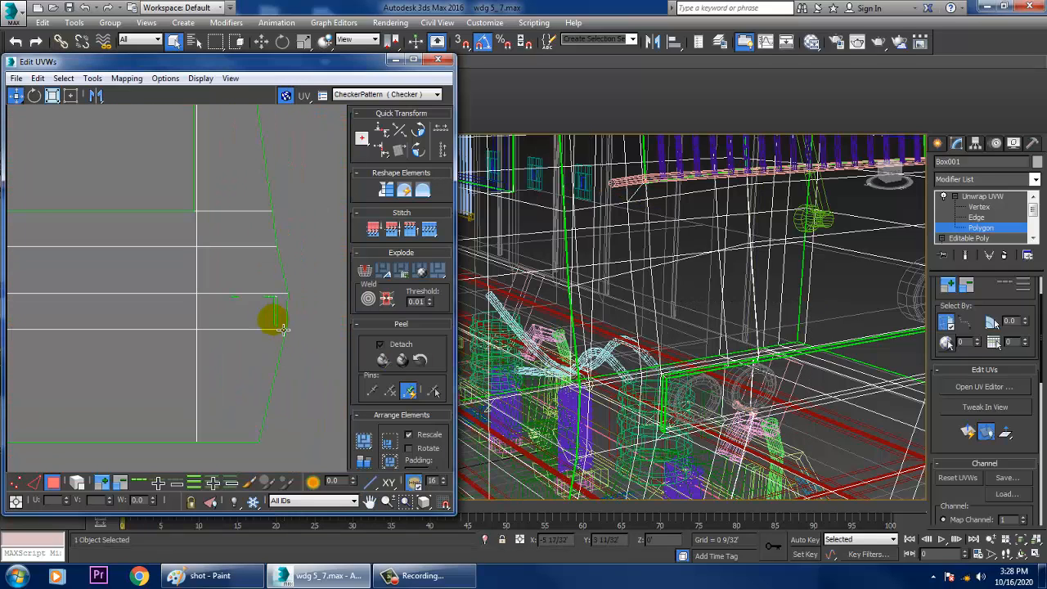
left_click(278, 316)
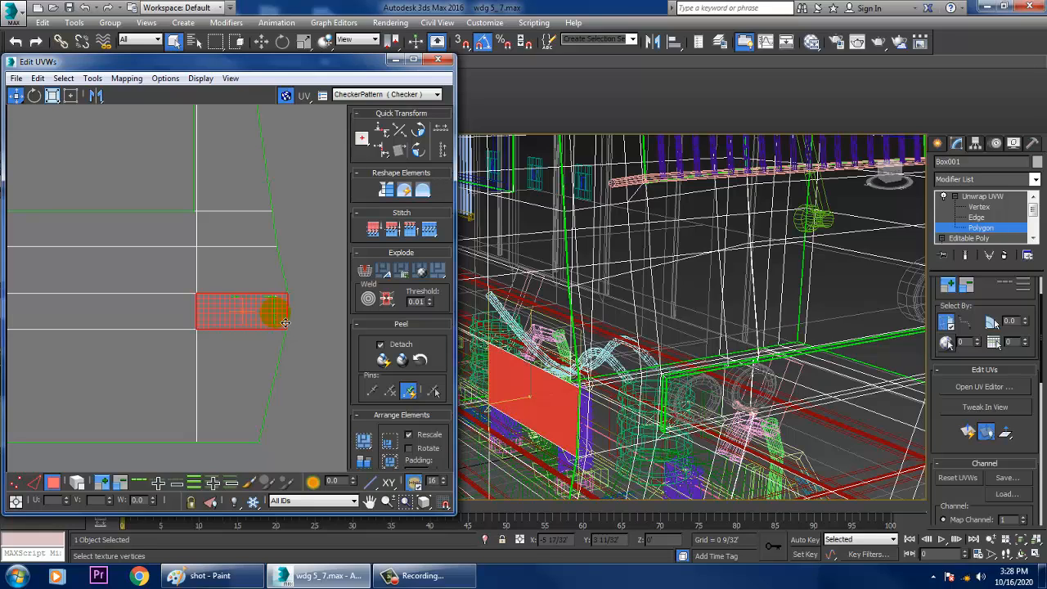
left_click(322, 286)
scroll(291, 311, "up", 8)
left_click(297, 246)
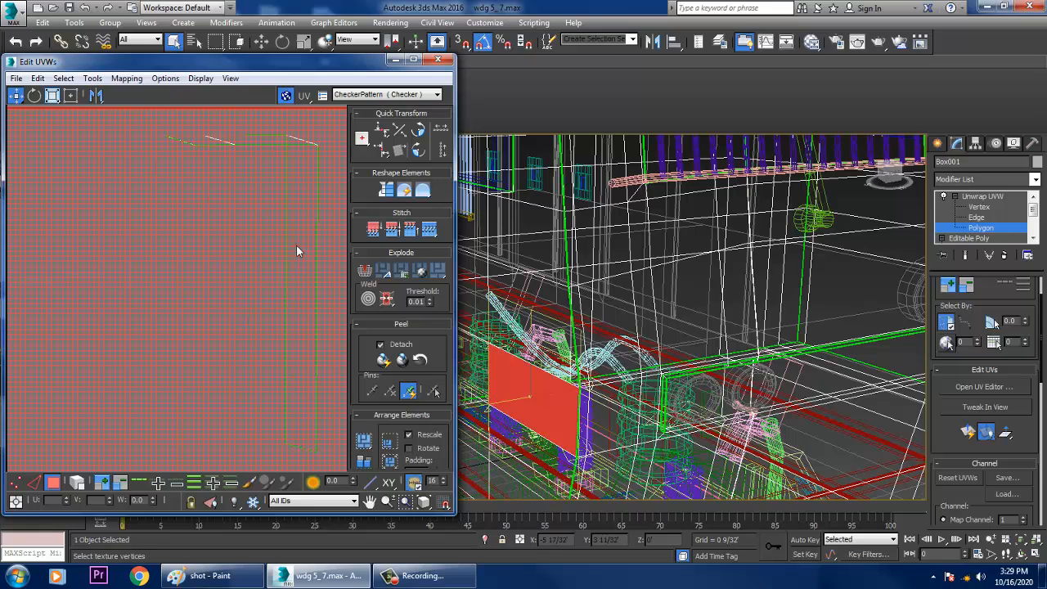
scroll(260, 236, "down", 5)
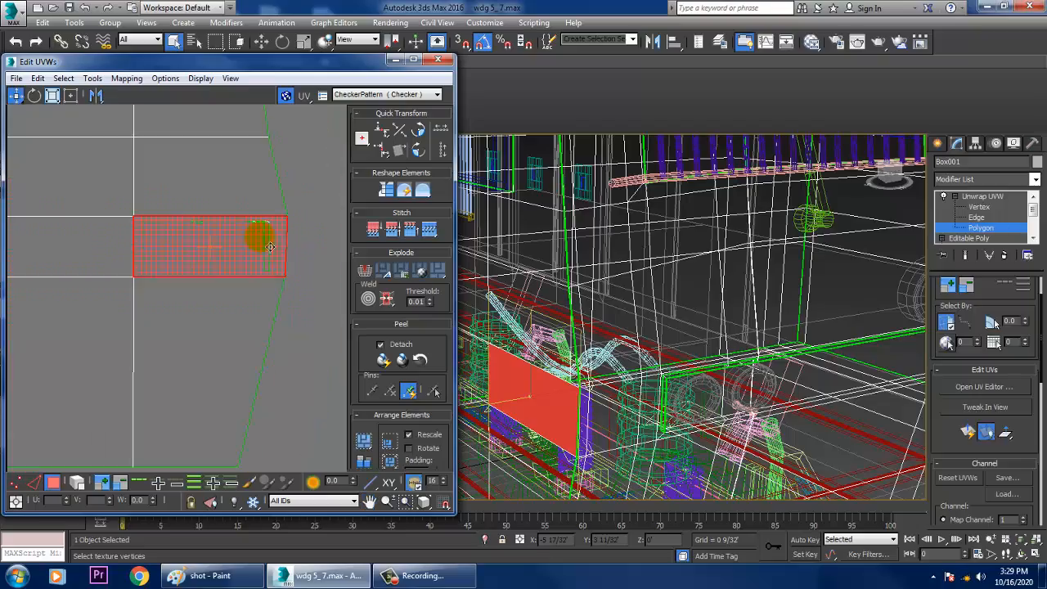
- Isolate the L-shaped stray faces near the side shell's front edge by box-selecting them and deselecting the two large wall polygons
left_click_drag(322, 203, 247, 274)
middle_click_drag(757, 360, 737, 350, "alt")
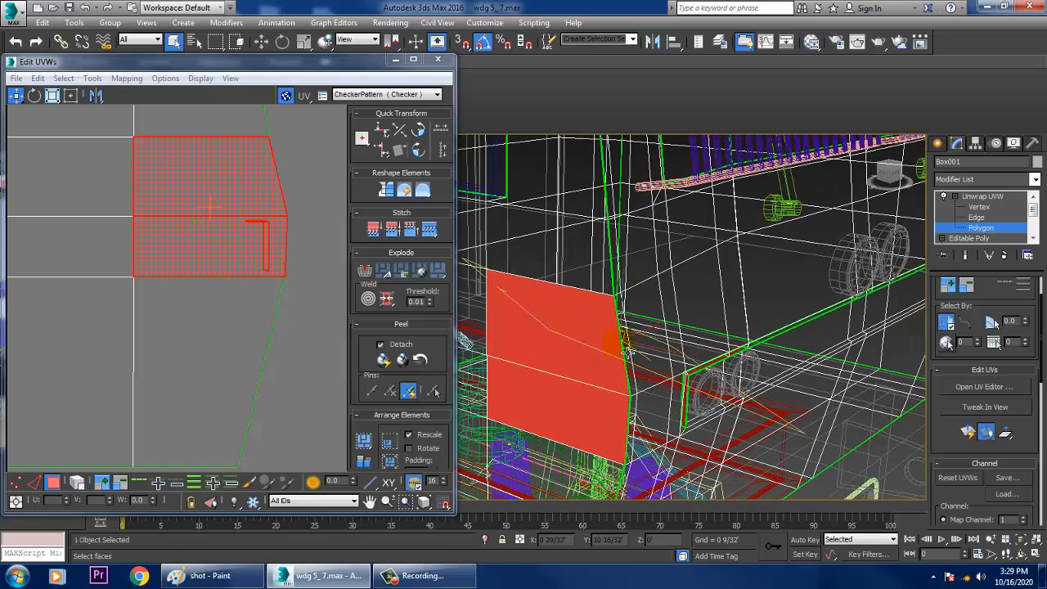
left_click(542, 344, "alt")
left_click(586, 410, "alt")
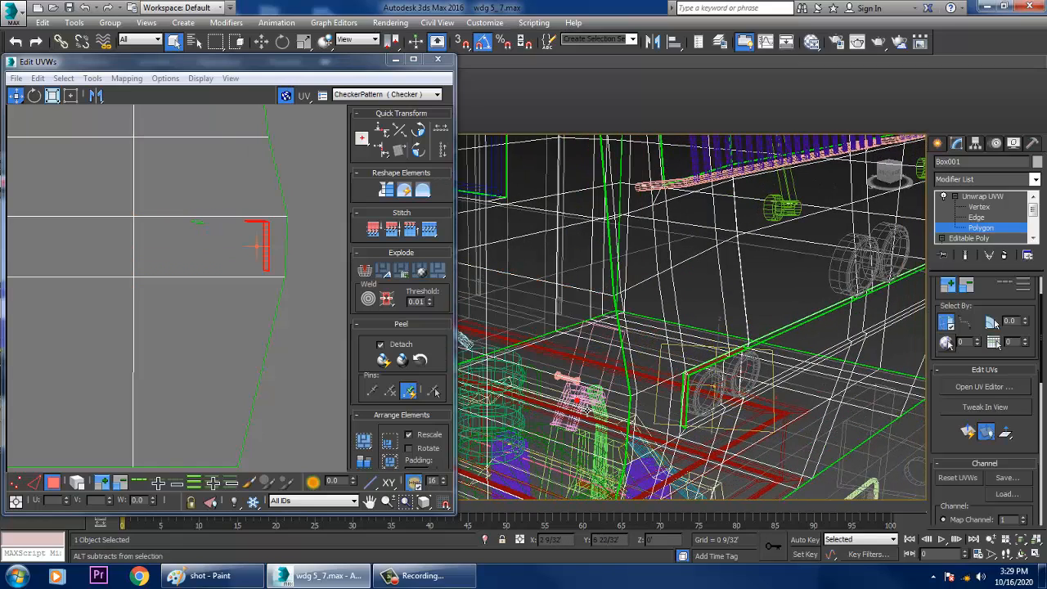
- Examine in shaded and wireframe display where the isolated stray faces lie on the cab
scroll(743, 393, "down", 6)
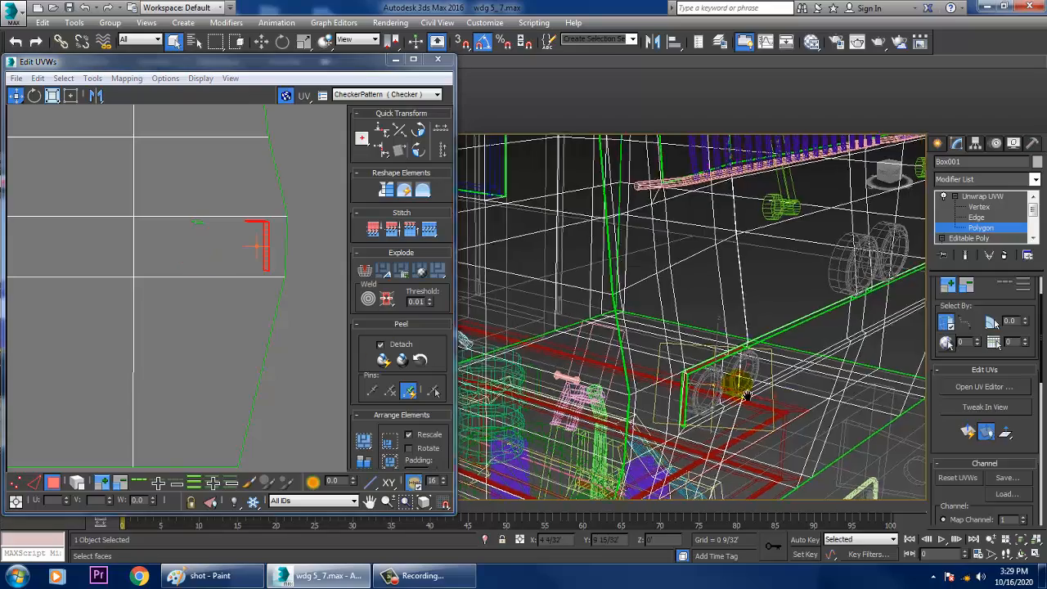
scroll(745, 397, "up", 8)
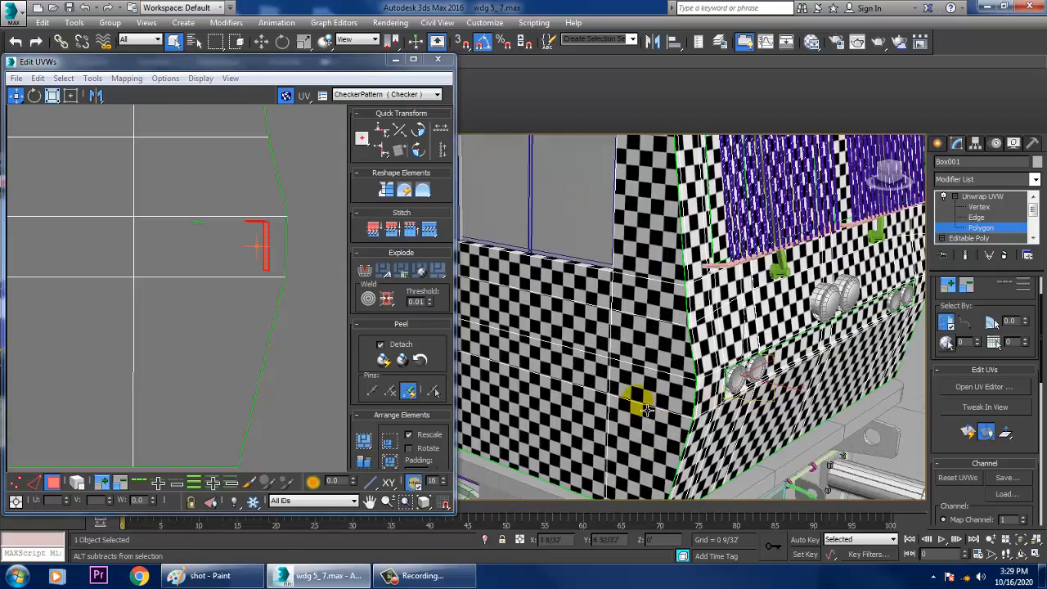
key("F3")
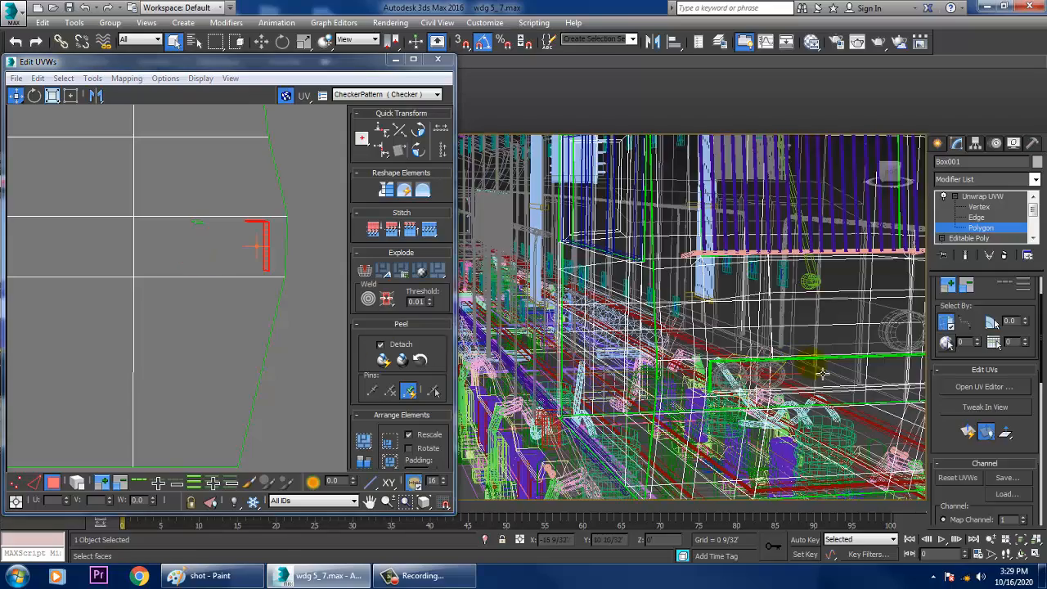
scroll(811, 368, "up", 4)
middle_click_drag(811, 368, 812, 421, "alt")
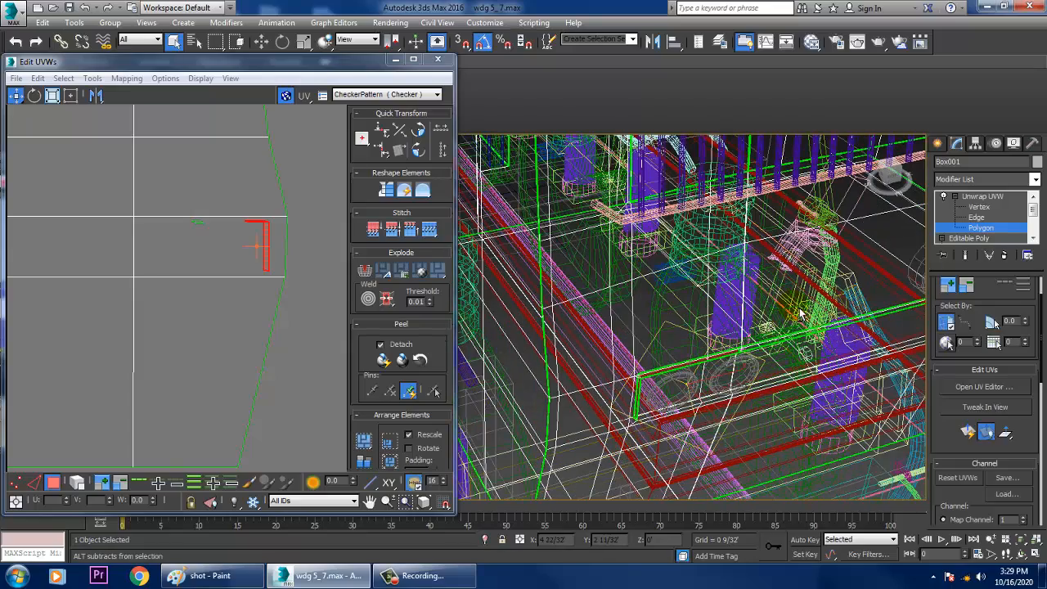
scroll(264, 328, "down", 5)
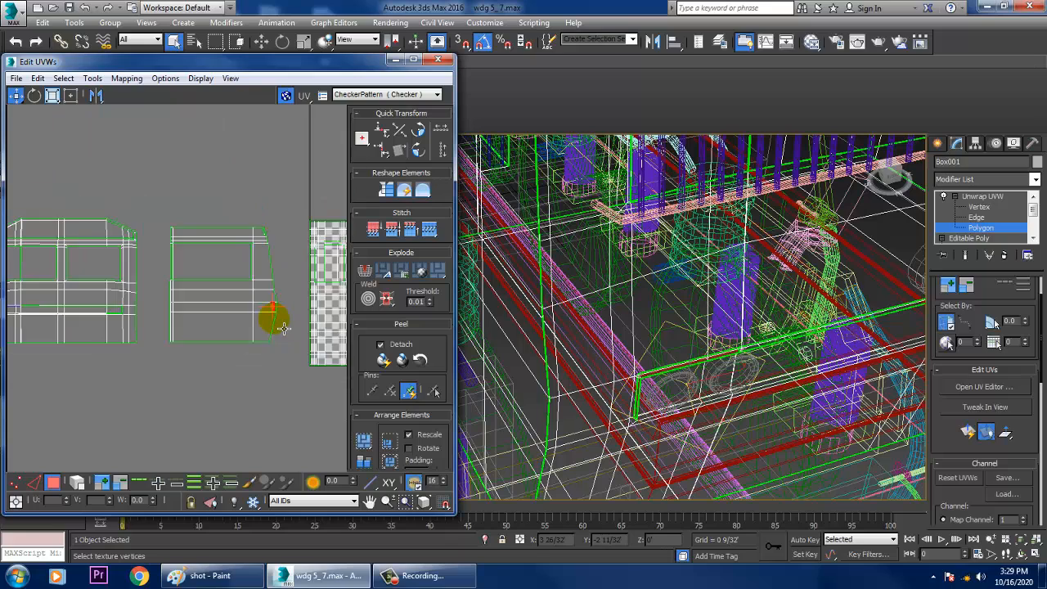
- Undo the recent selection changes back to the full side wall selection
scroll(273, 315, "up", 3)
key("ctrl+z")
key("ctrl+z")
key("ctrl+z")
key("ctrl+z")
key("ctrl+z")
key("ctrl+z")
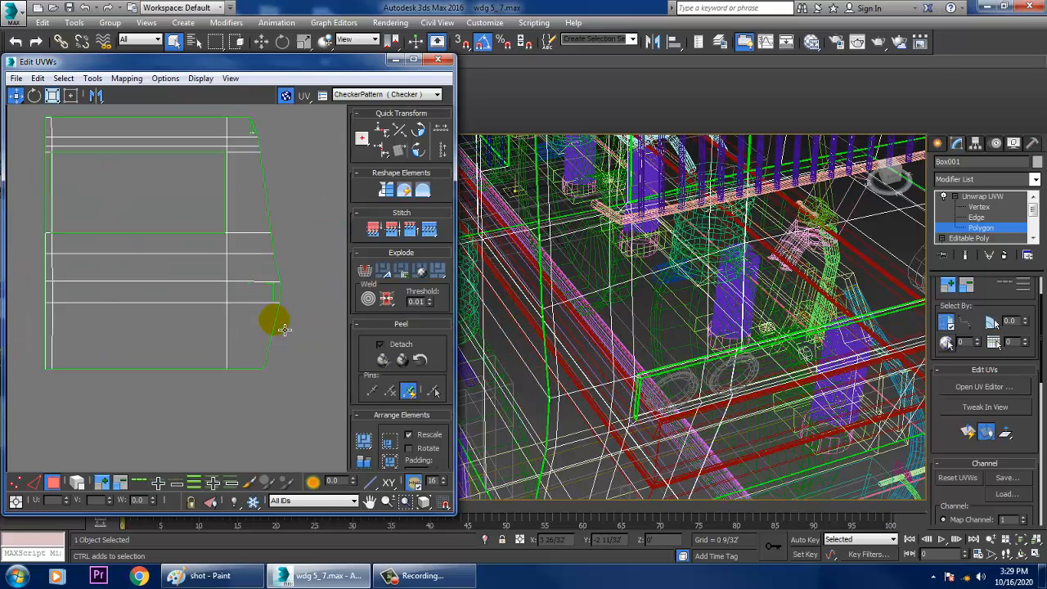
key("ctrl+z")
- Deselect the thin horizontal faces around the headlight recess on the cab front and check the remaining selection in the UV editor
scroll(277, 329, "up", 1)
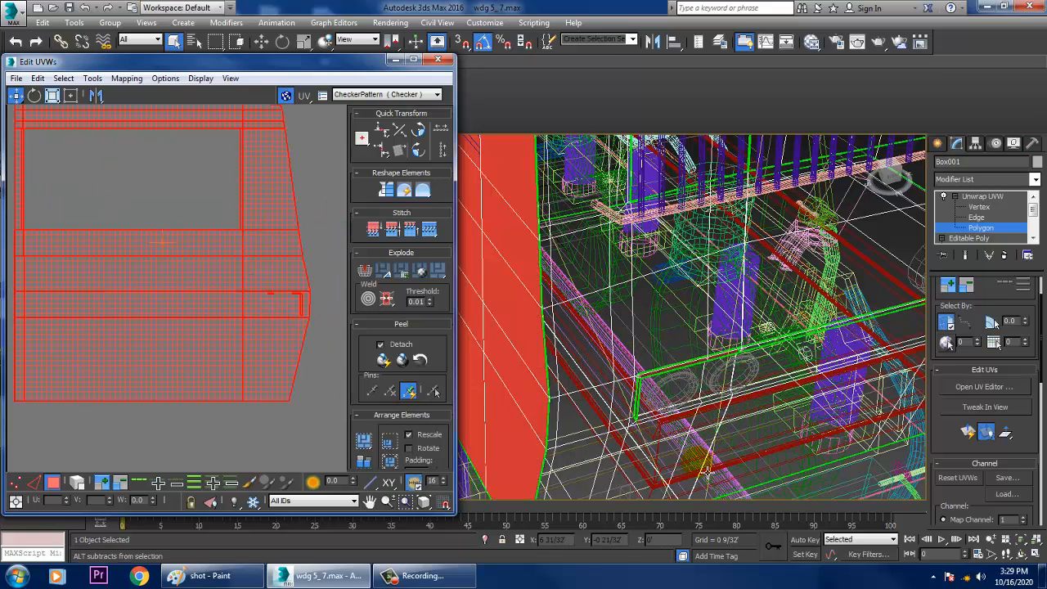
left_click_drag(761, 468, 667, 401)
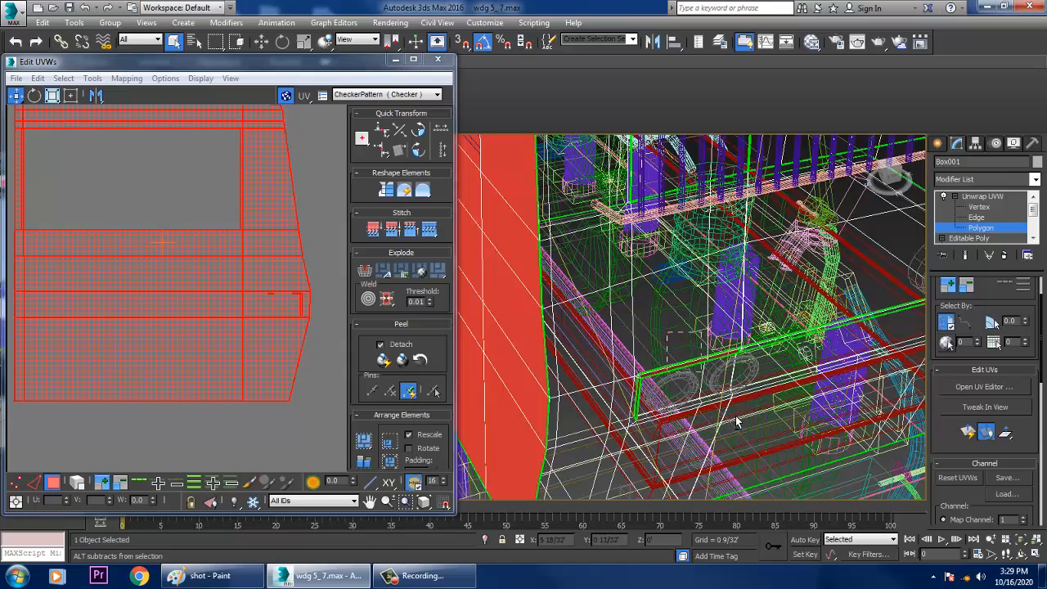
middle_click_drag(742, 455, 740, 410, "alt")
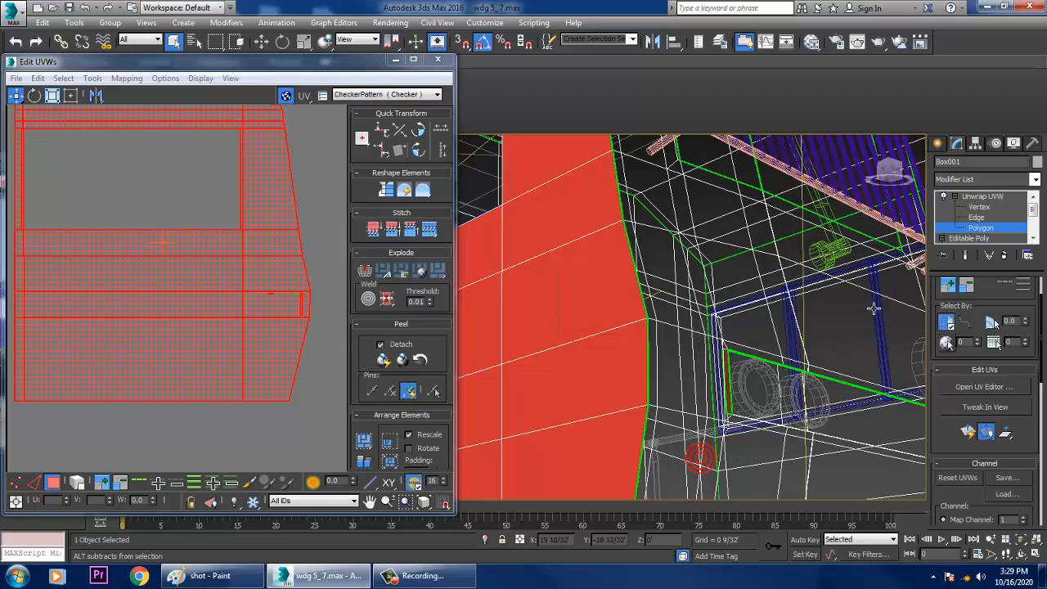
middle_click_drag(787, 379, 521, 356, "alt")
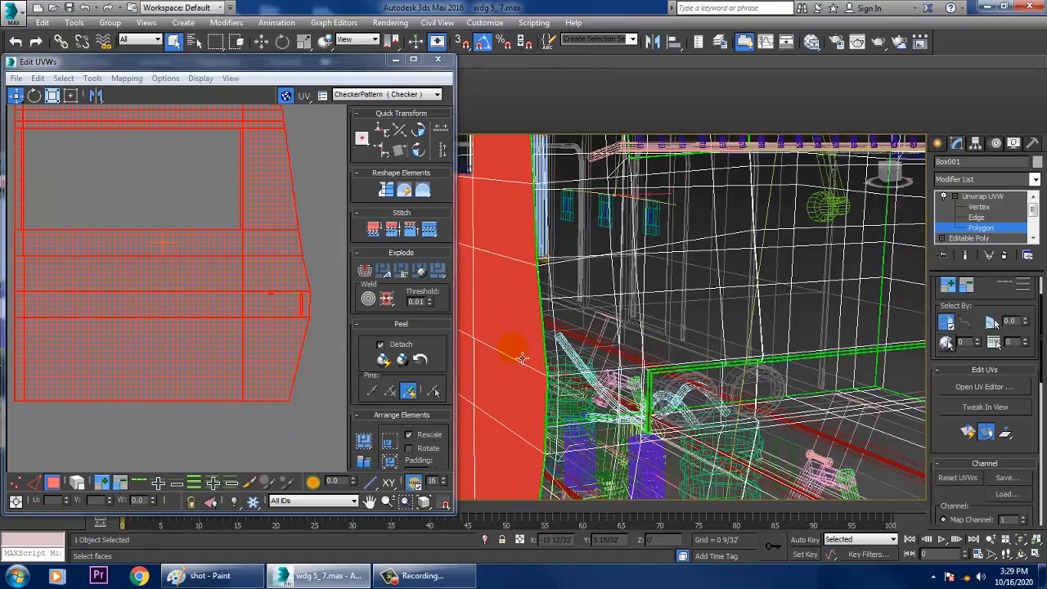
scroll(521, 356, "down", 5)
middle_click_drag(205, 343, 137, 390)
middle_click_drag(212, 388, 288, 333)
scroll(289, 332, "up", 2)
- Remove the headlight recess's thin vertical end face from the side wall selection
middle_click_drag(760, 351, 796, 318, "alt")
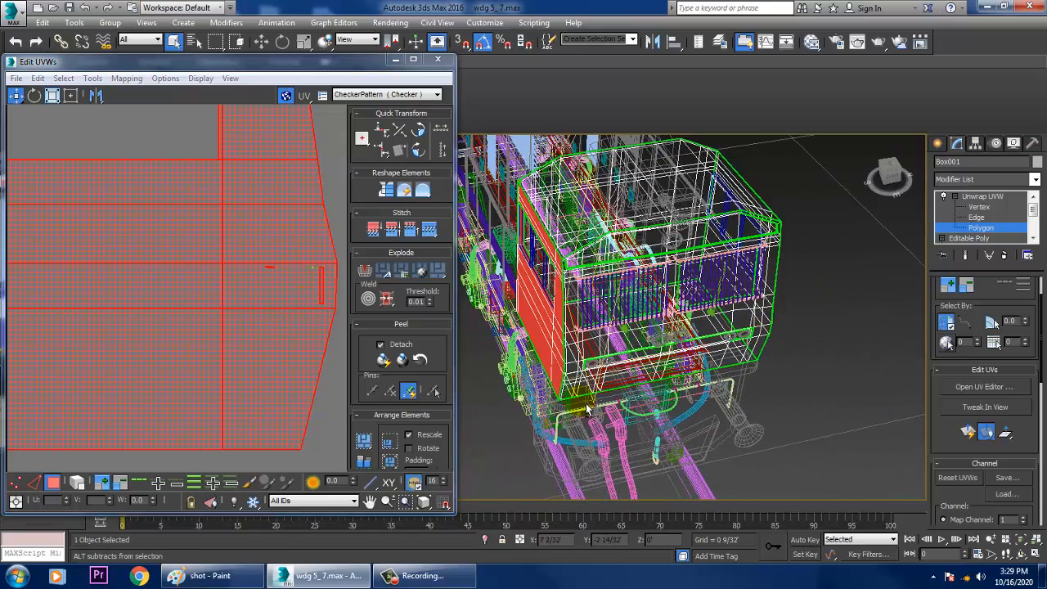
middle_click_drag(669, 389, 742, 377, "alt")
scroll(718, 315, "up", 5)
scroll(676, 369, "up", 3)
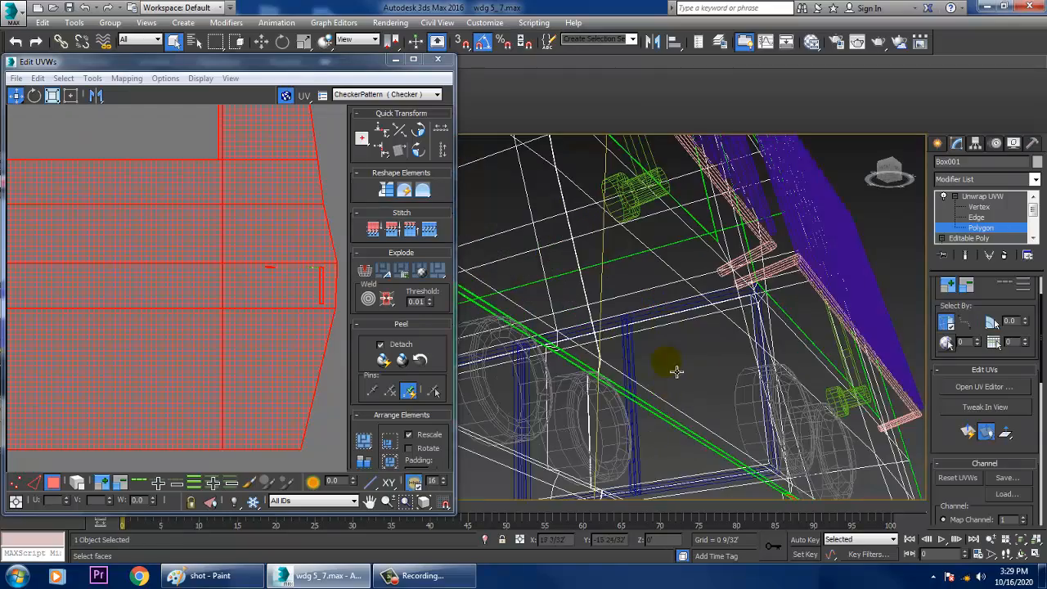
middle_click_drag(680, 314, 615, 292, "alt")
left_click_drag(500, 476, 496, 470)
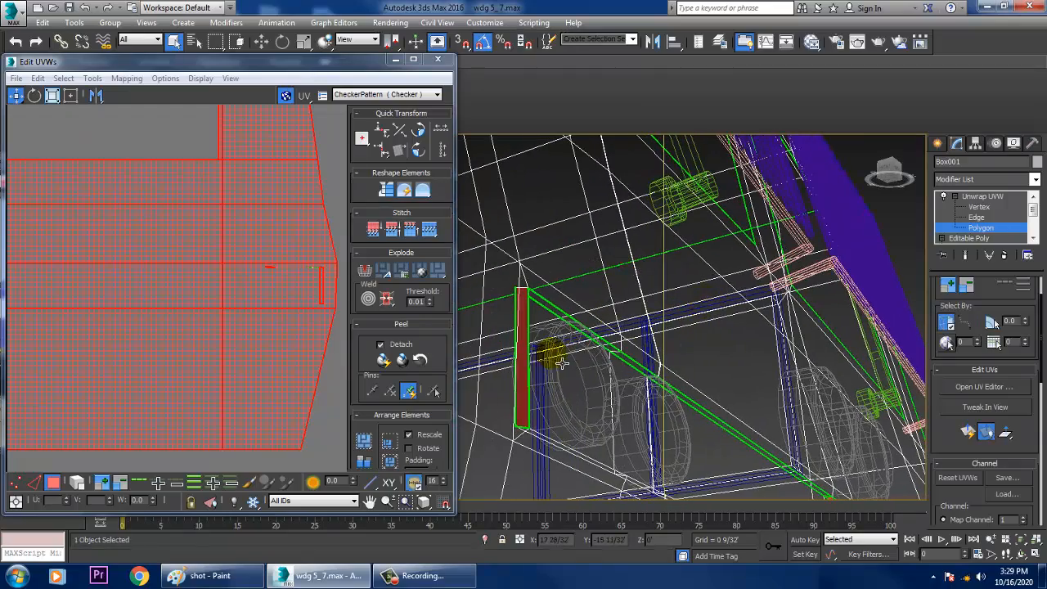
middle_click_drag(561, 360, 520, 368, "alt")
middle_click_drag(520, 368, 785, 400)
left_click(740, 347)
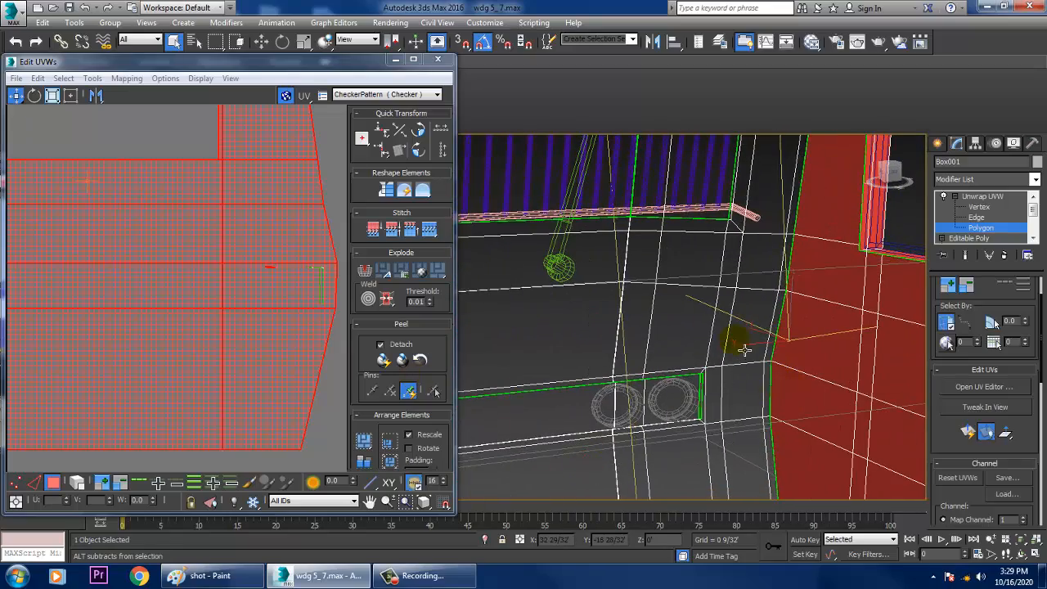
- Apply a quick planar map again to the cleaned side wall selection
scroll(602, 376, "down", 10)
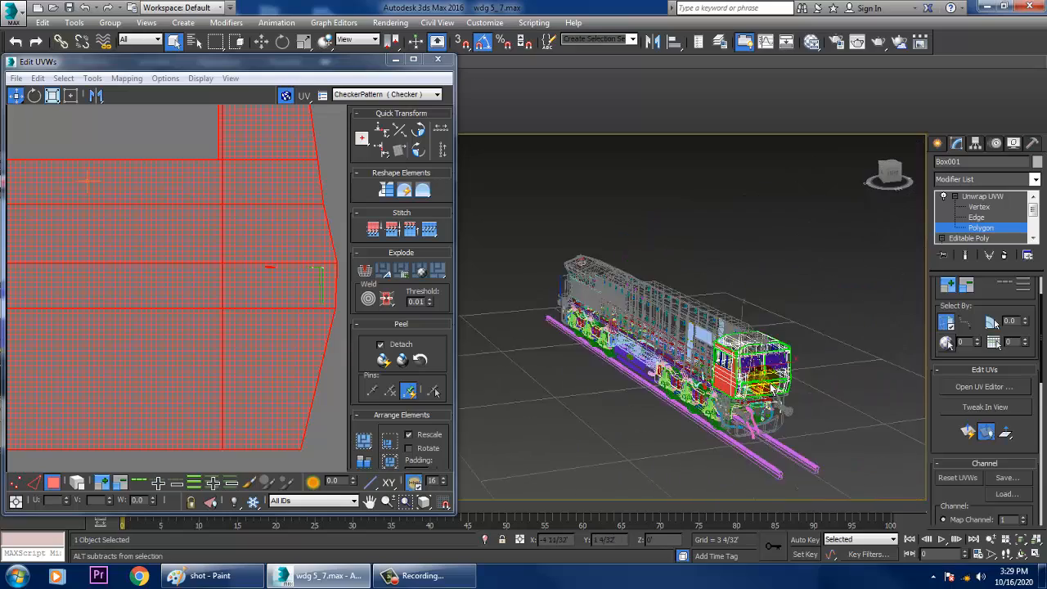
scroll(789, 377, "up", 5)
middle_click_drag(789, 378, 803, 397, "alt")
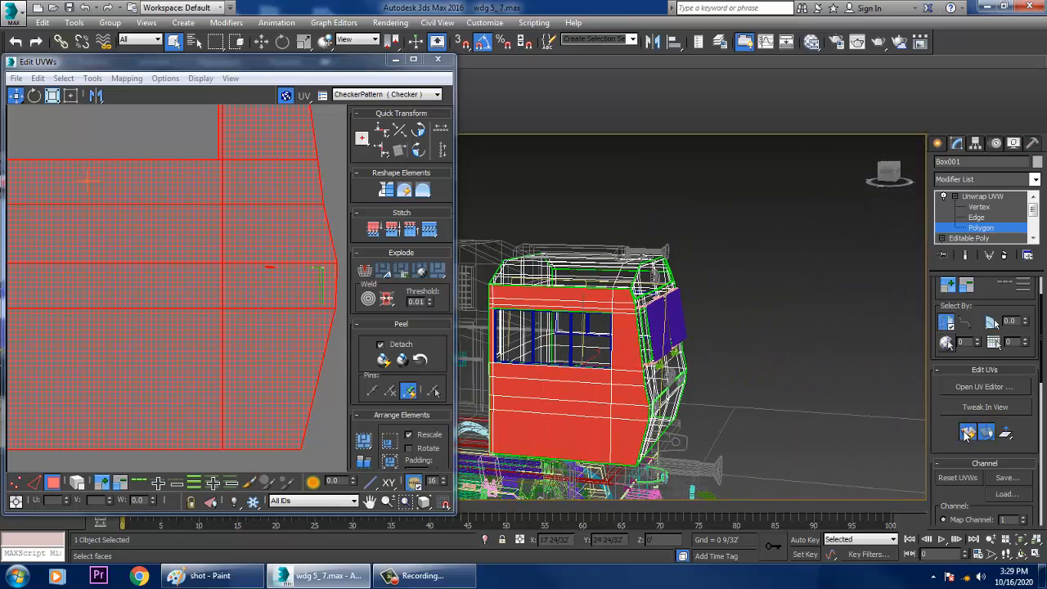
left_click(965, 435)
- Place the remapped side wall's UV shell beside the front's shell and scale it down to a similar height
scroll(275, 338, "down", 6)
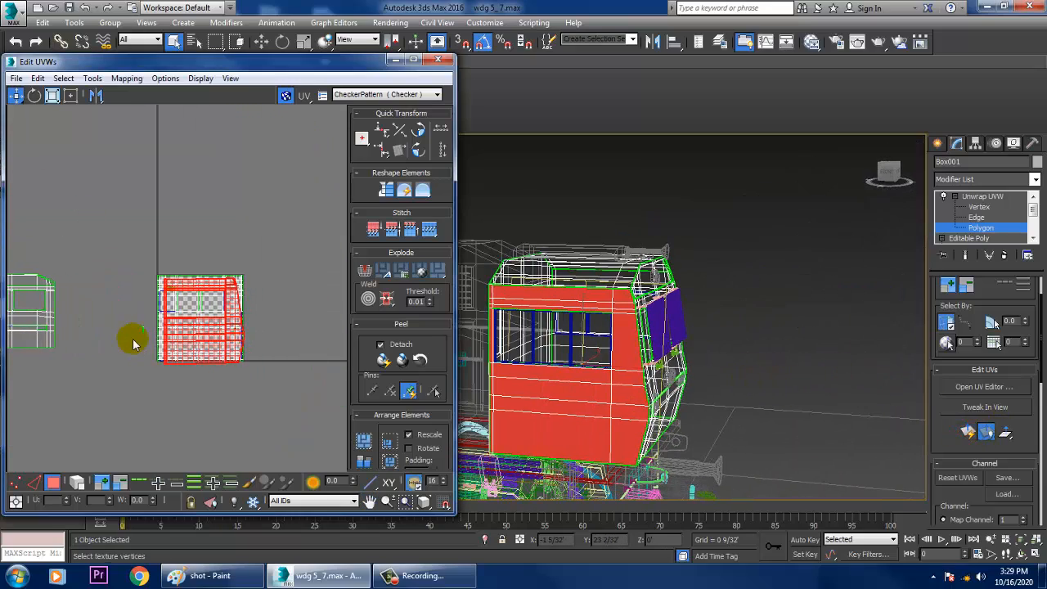
left_click_drag(209, 351, 99, 344)
scroll(102, 342, "up", 2)
middle_click_drag(107, 342, 260, 340)
scroll(245, 337, "up", 2)
scroll(234, 335, "down", 4)
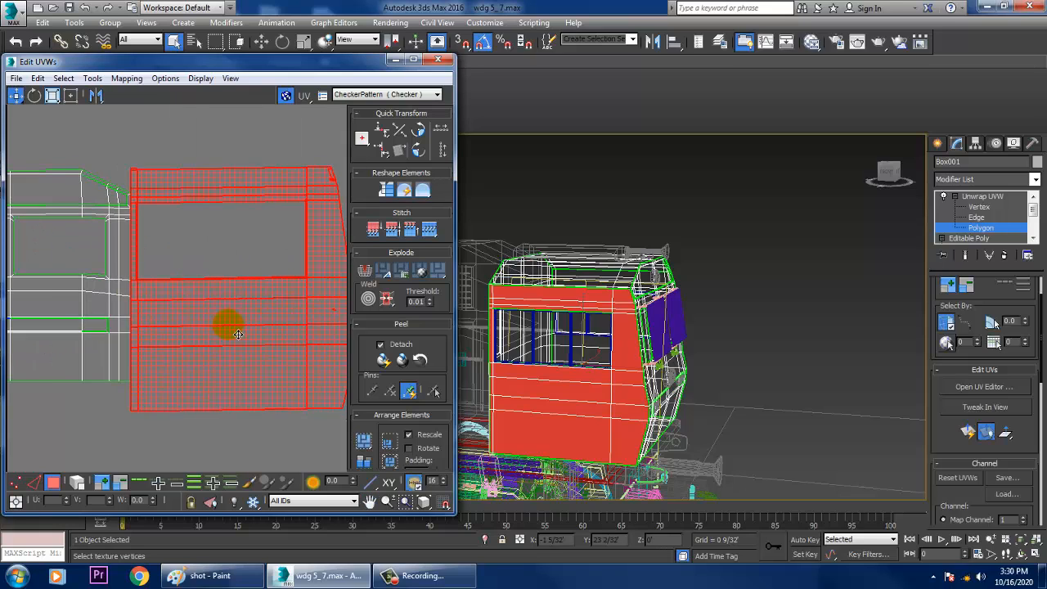
left_click_drag(249, 330, 281, 355)
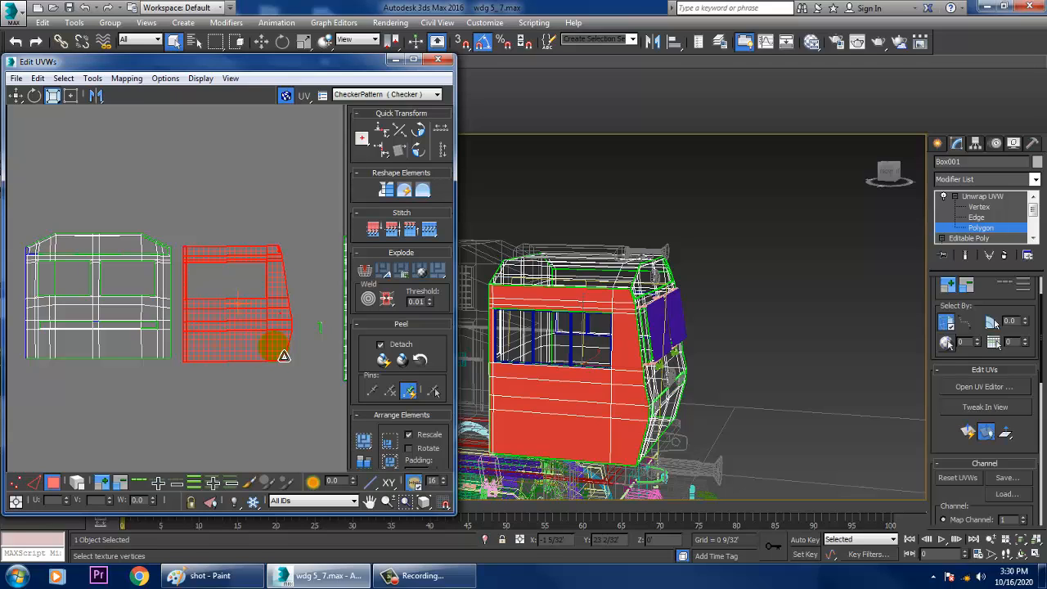
- Shift the side wall's UV shell closer to the front's shell, lining up their lower edges
scroll(245, 336, "up", 3)
key("w")
scroll(278, 315, "up", 3)
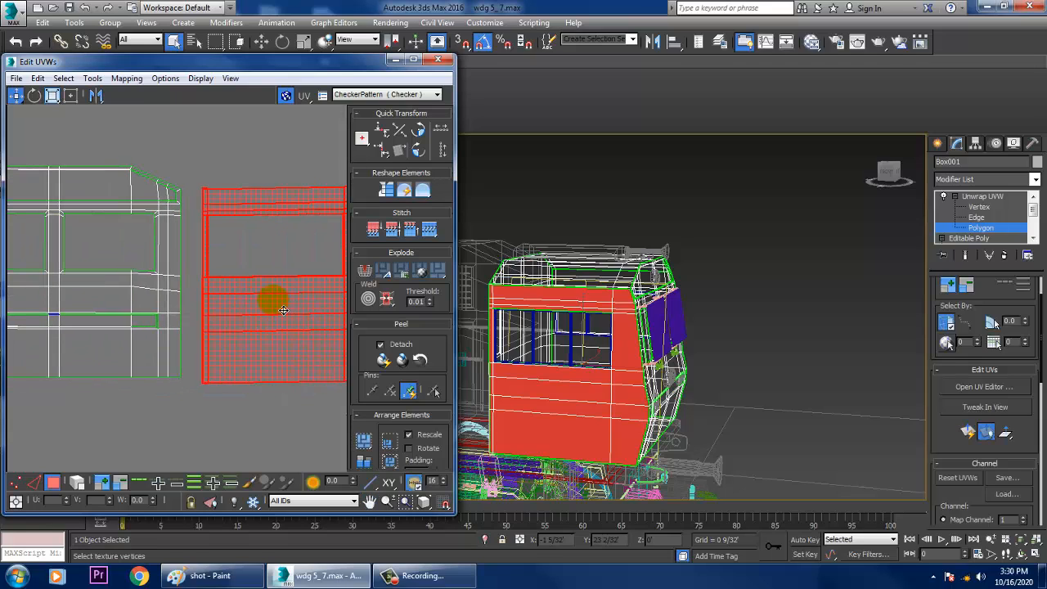
left_click_drag(293, 324, 312, 332)
middle_click_drag(313, 333, 252, 336)
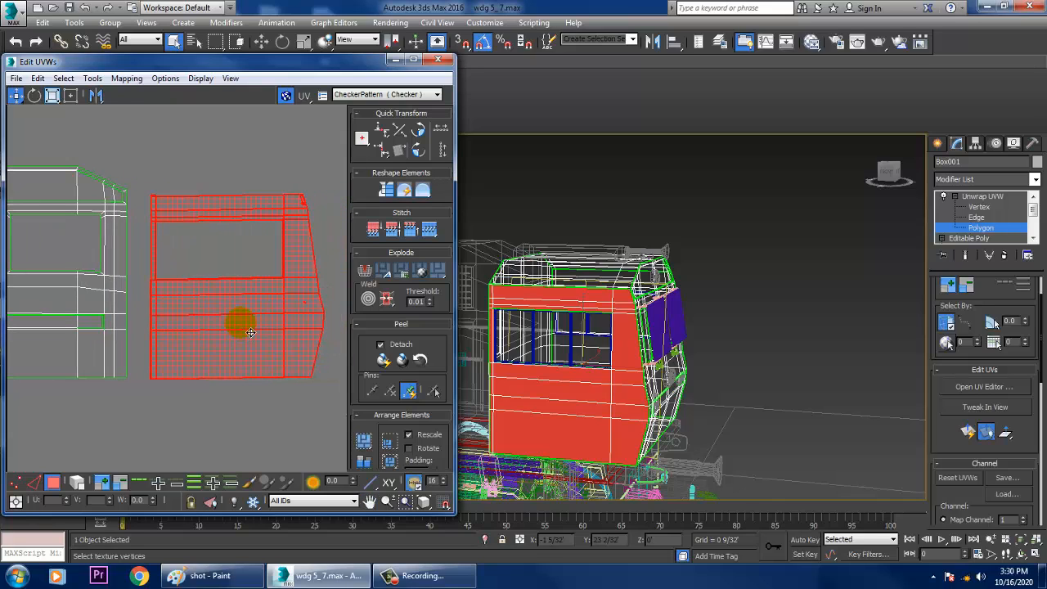
left_click_drag(250, 332, 234, 322)
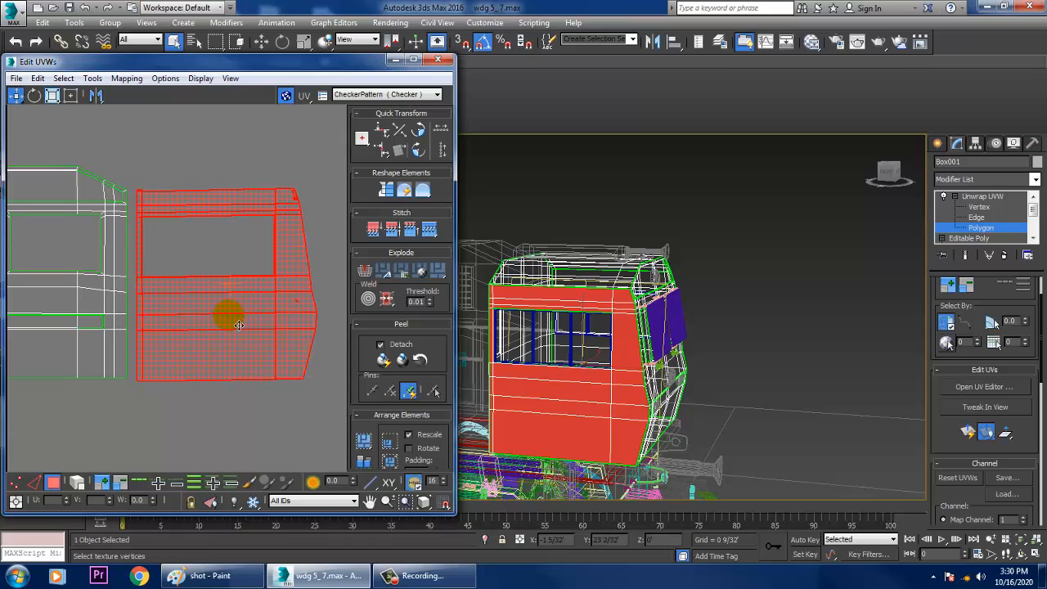
- Compare the cab front with the UV layout and widen the gap between the side wall's and front's shells slightly
scroll(239, 325, "down", 3)
middle_click_drag(687, 354, 630, 366)
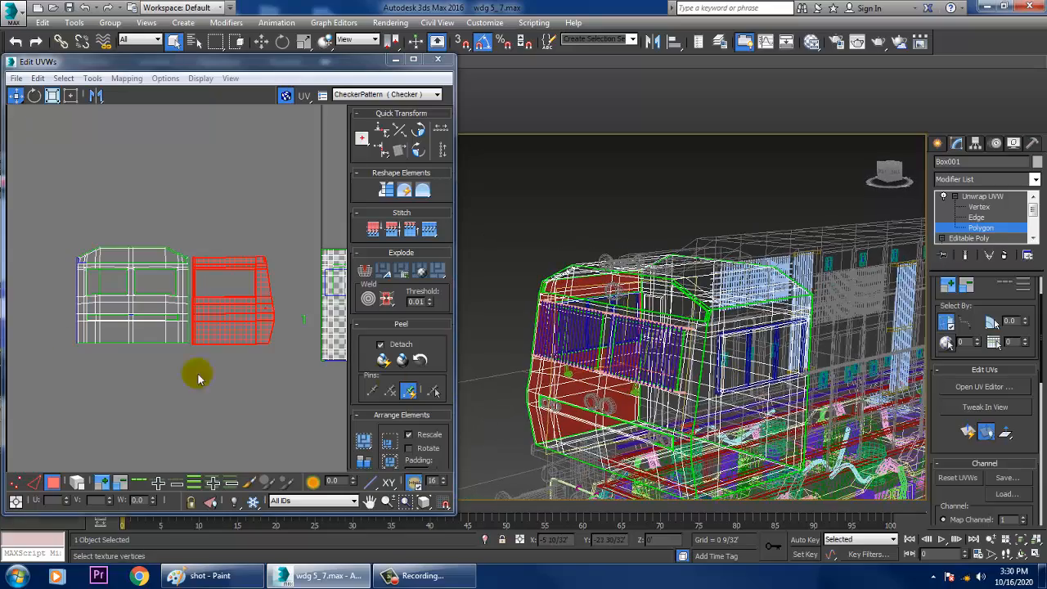
left_click(52, 224)
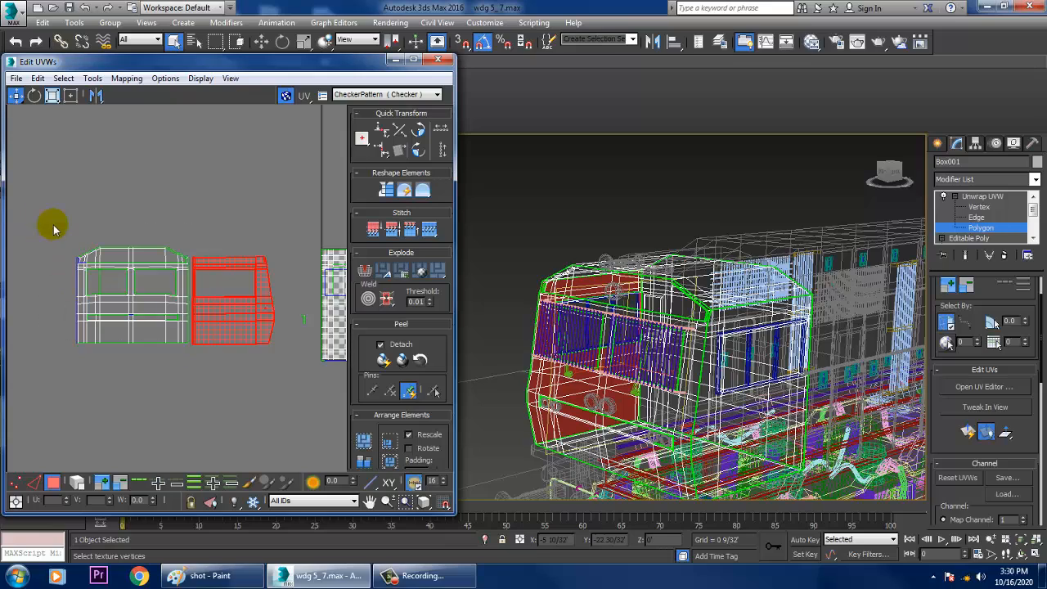
left_click(207, 302)
left_click_drag(241, 321, 246, 322)
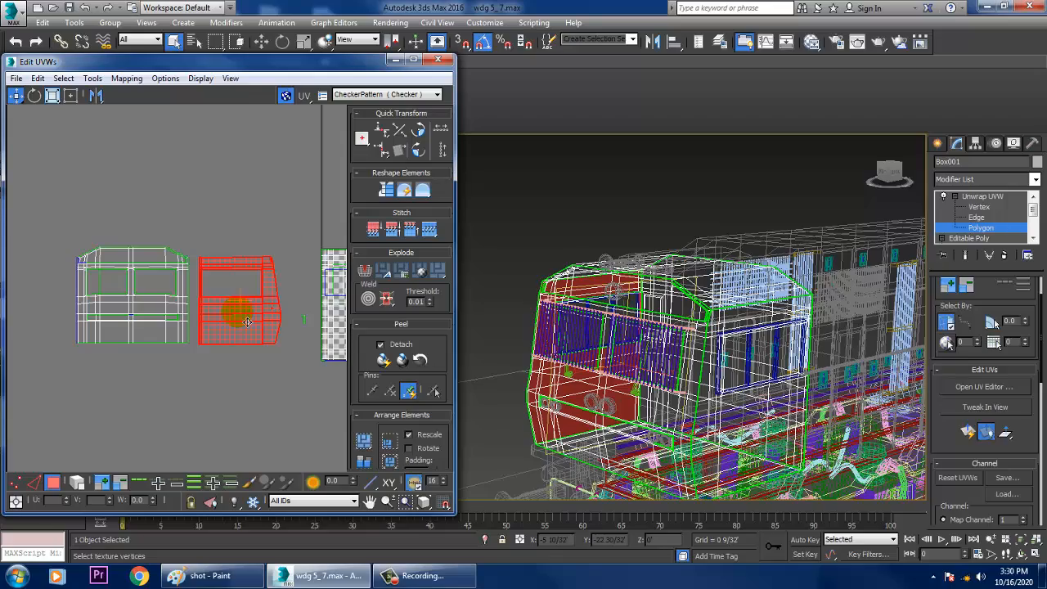
- Flip the side wall's UV shell horizontally, move it to the opposite side of the front's shell and toggle the checker background display
middle_click_drag(669, 368, 625, 373, "alt")
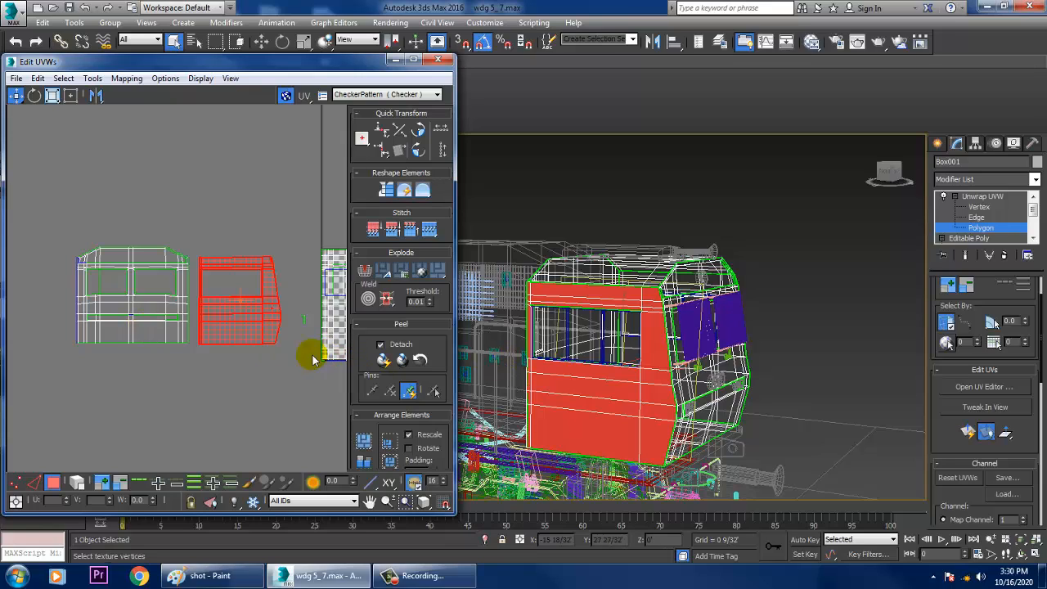
middle_click_drag(245, 322, 299, 345)
left_click(95, 97)
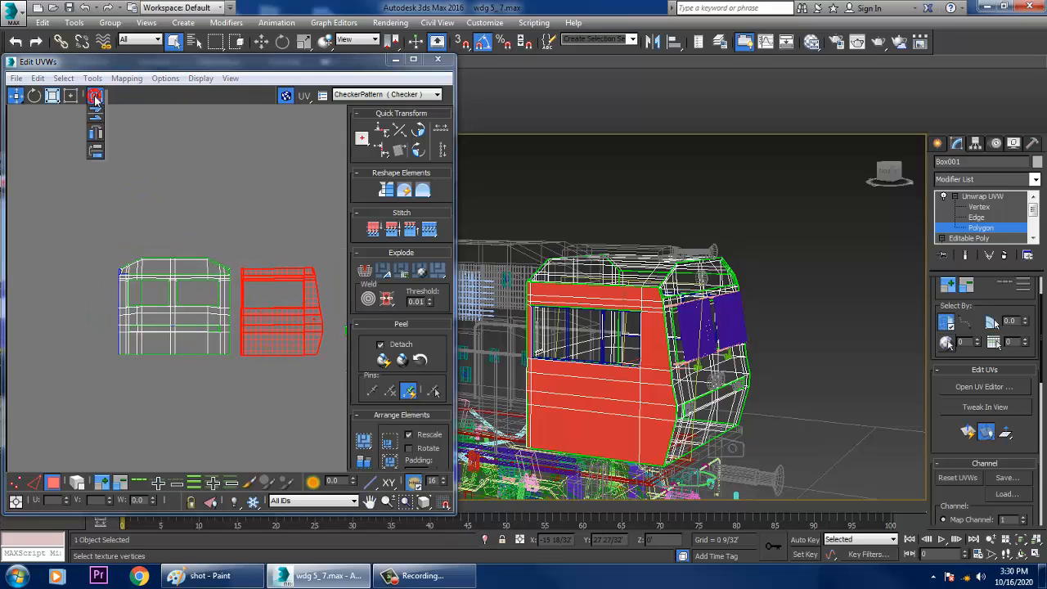
left_click(96, 141)
left_click_drag(291, 335, 150, 338)
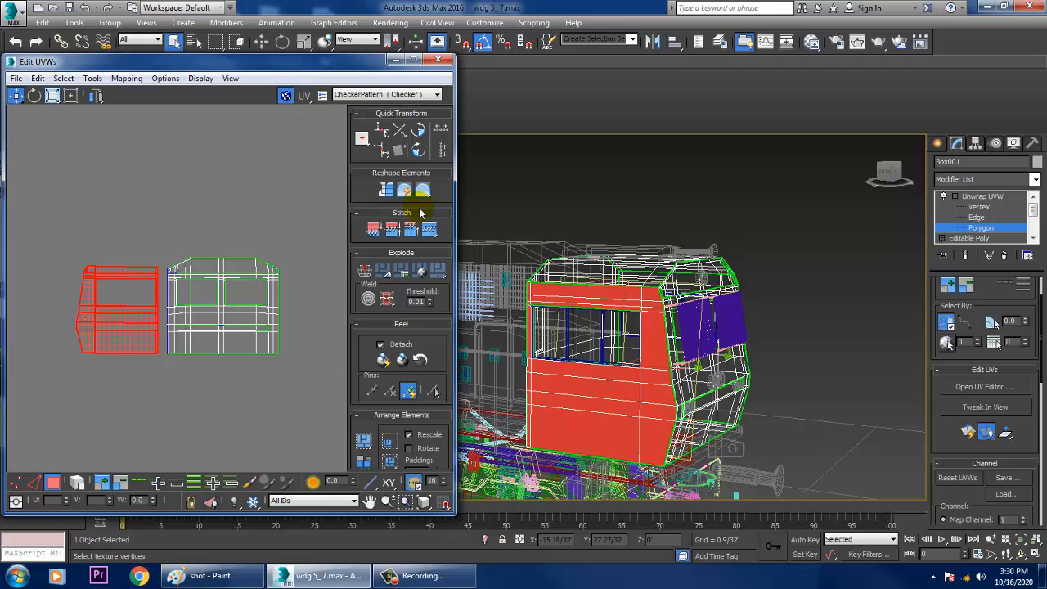
left_click(288, 96)
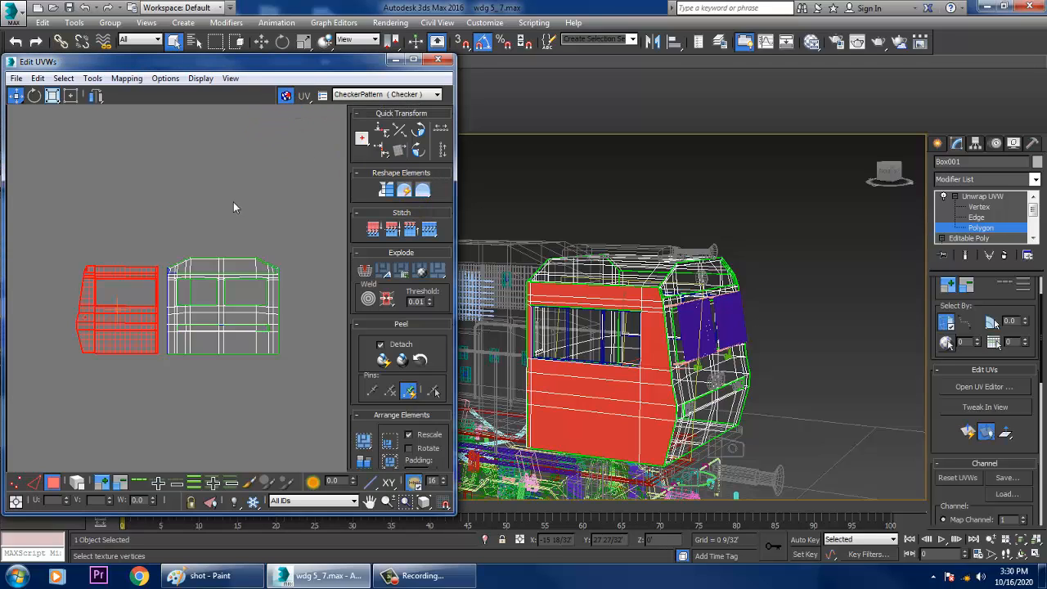
scroll(277, 153, "down", 5)
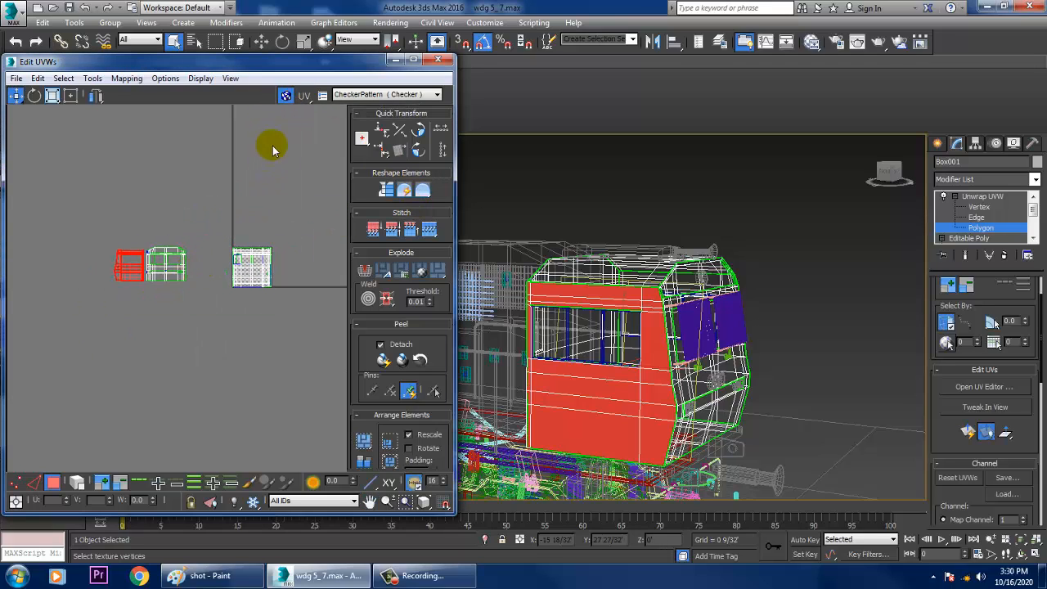
left_click(304, 96)
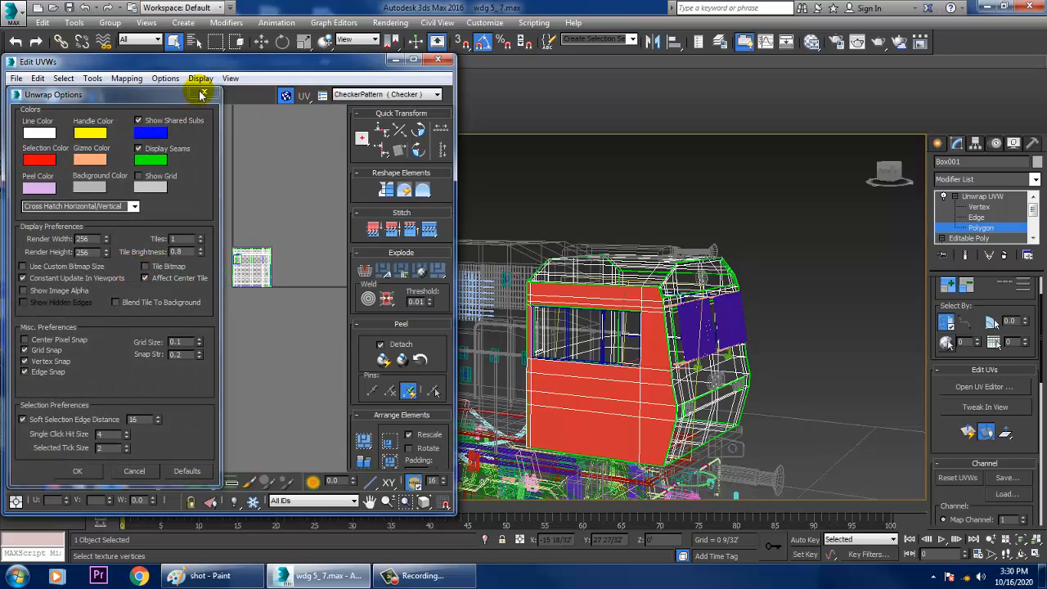
left_click(305, 95)
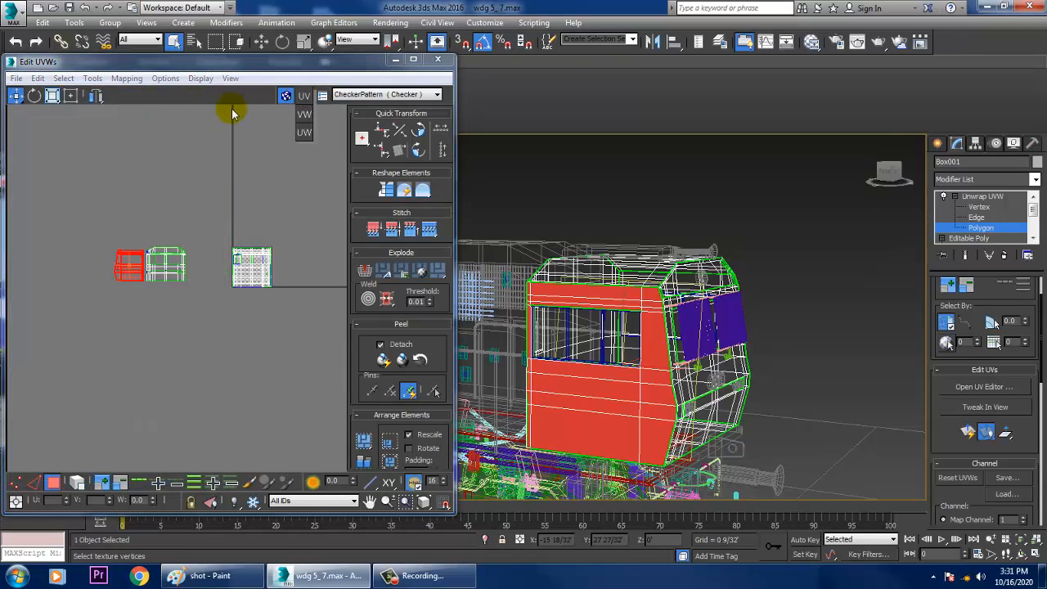
left_click(232, 113)
left_click(283, 97)
left_click(283, 96)
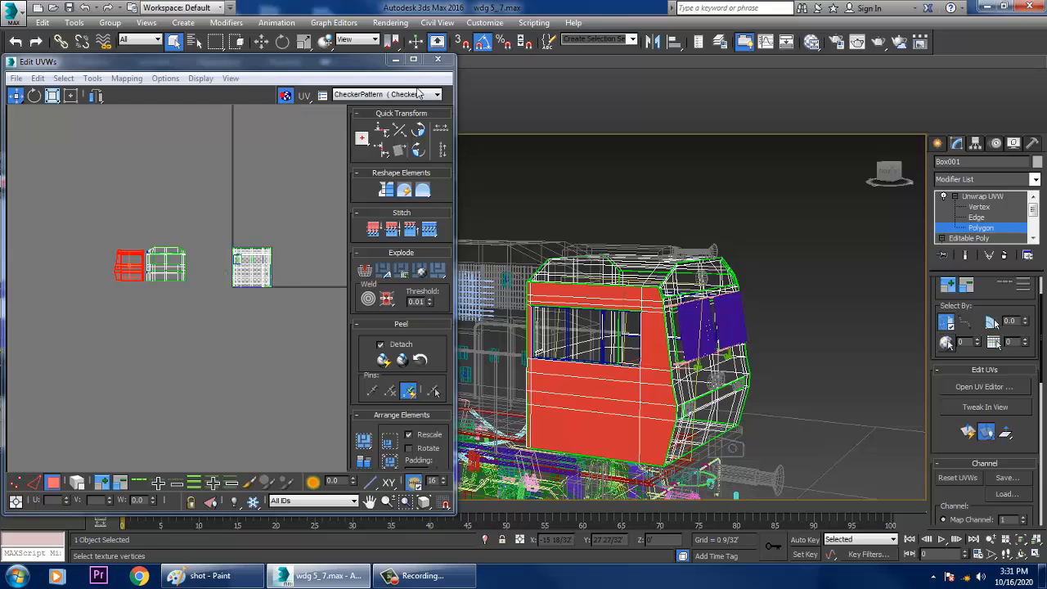
left_click(384, 94)
left_click(384, 108)
scroll(127, 274, "up", 6)
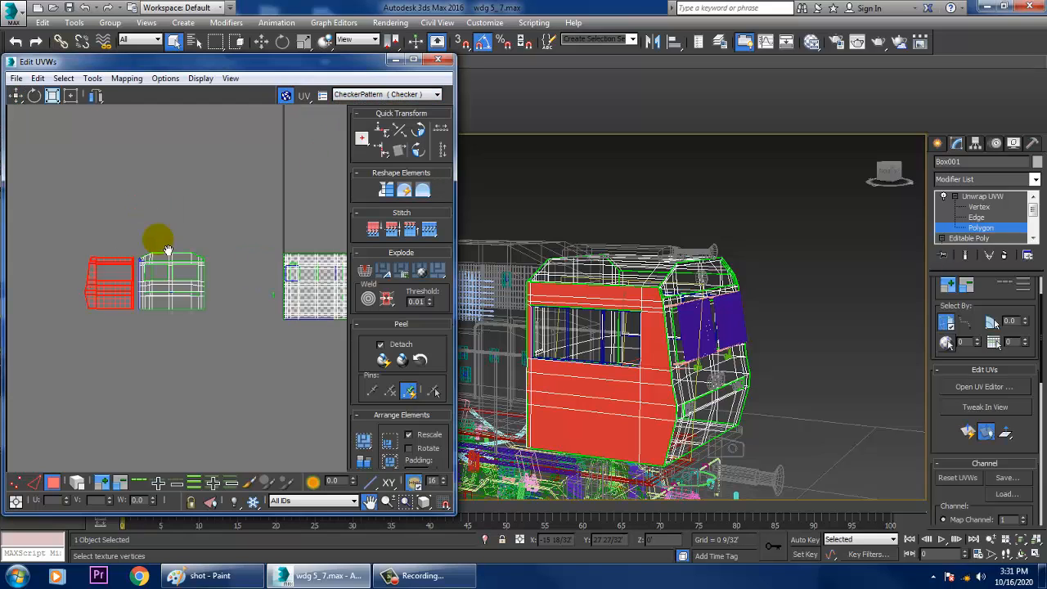
- Flip the side wall's UV shell horizontally so its slanted edge faces the front's shell, and clear the selection
scroll(127, 276, "down", 3)
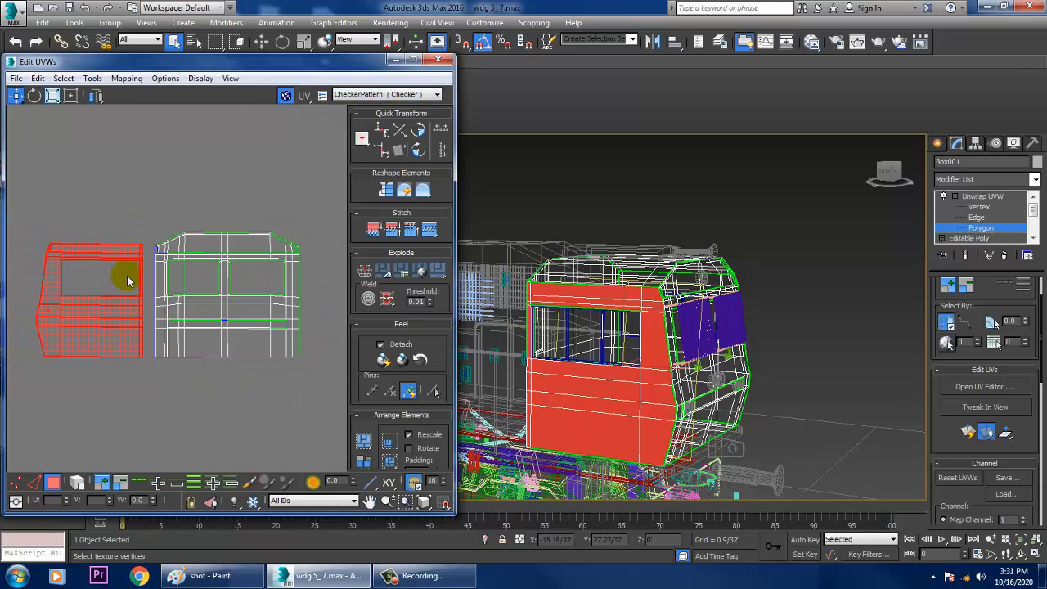
middle_click_drag(128, 292, 116, 294)
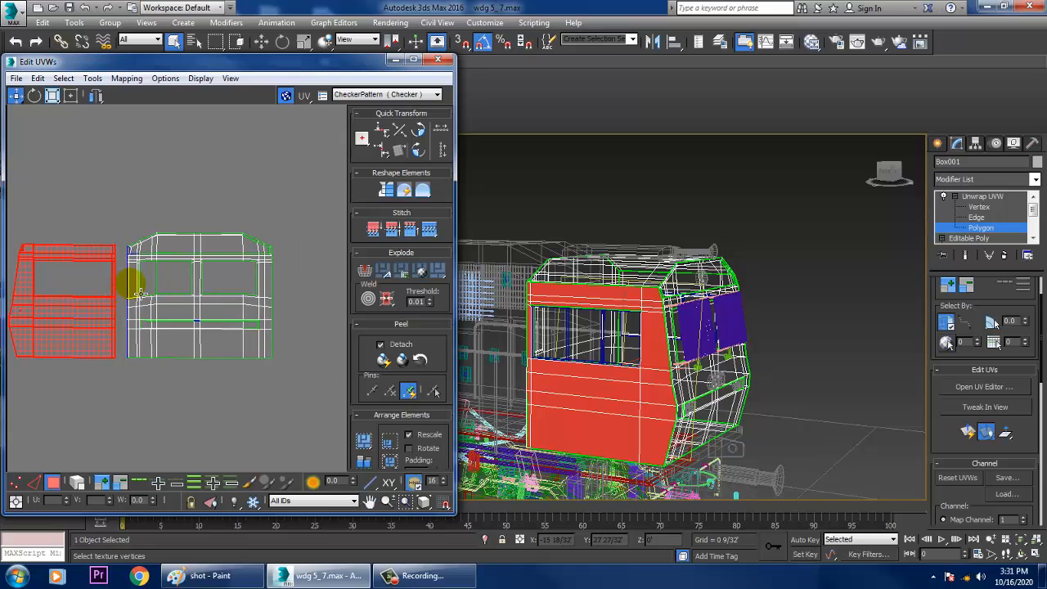
left_click(138, 292)
scroll(120, 294, "up", 3)
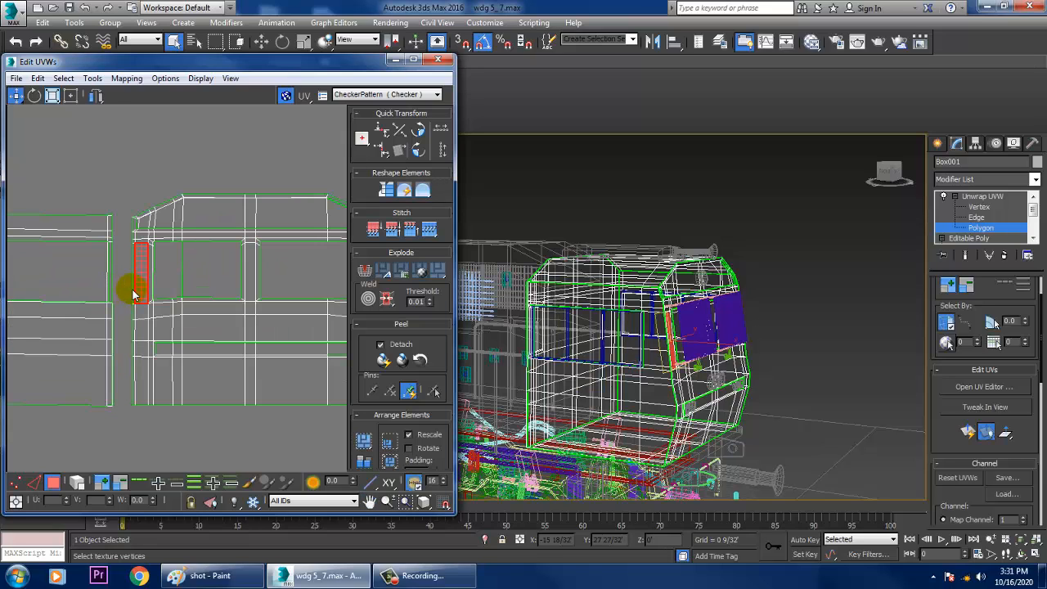
scroll(151, 292, "down", 3)
middle_click_drag(187, 286, 210, 285)
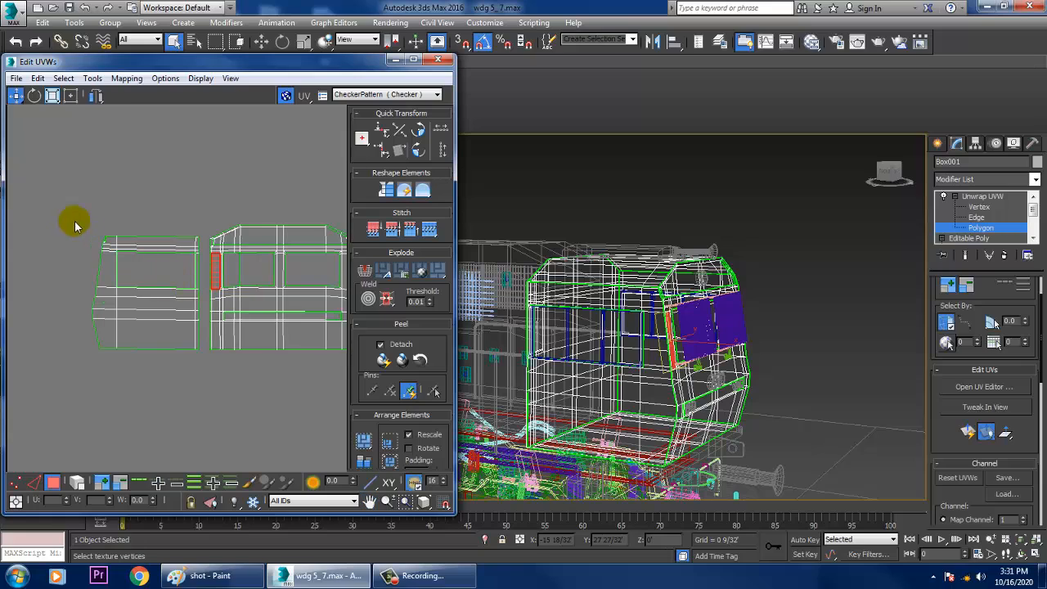
left_click_drag(54, 204, 205, 381)
left_click(95, 97)
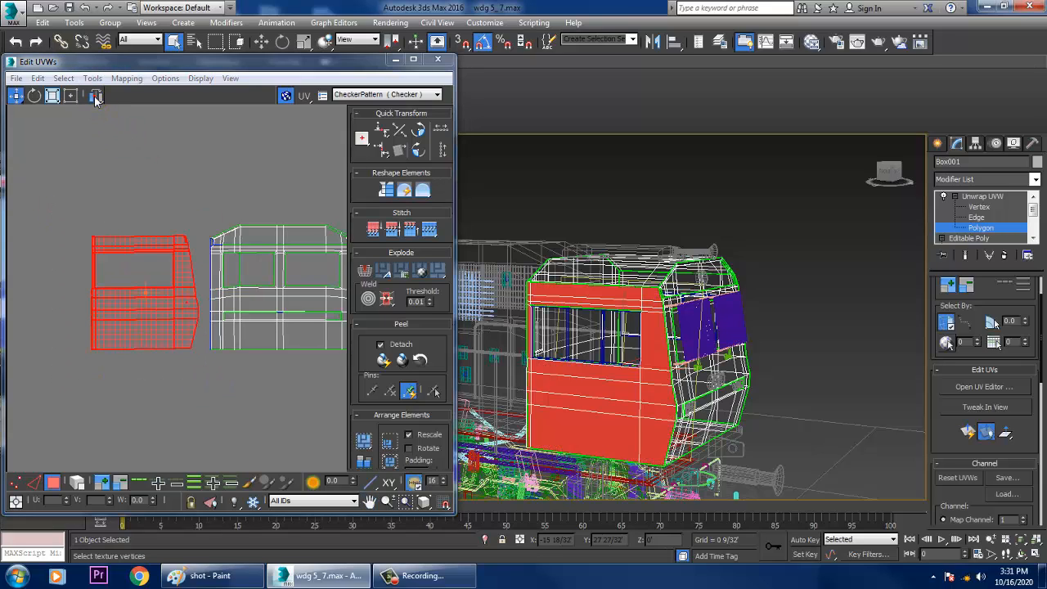
left_click(161, 305)
left_click(143, 176)
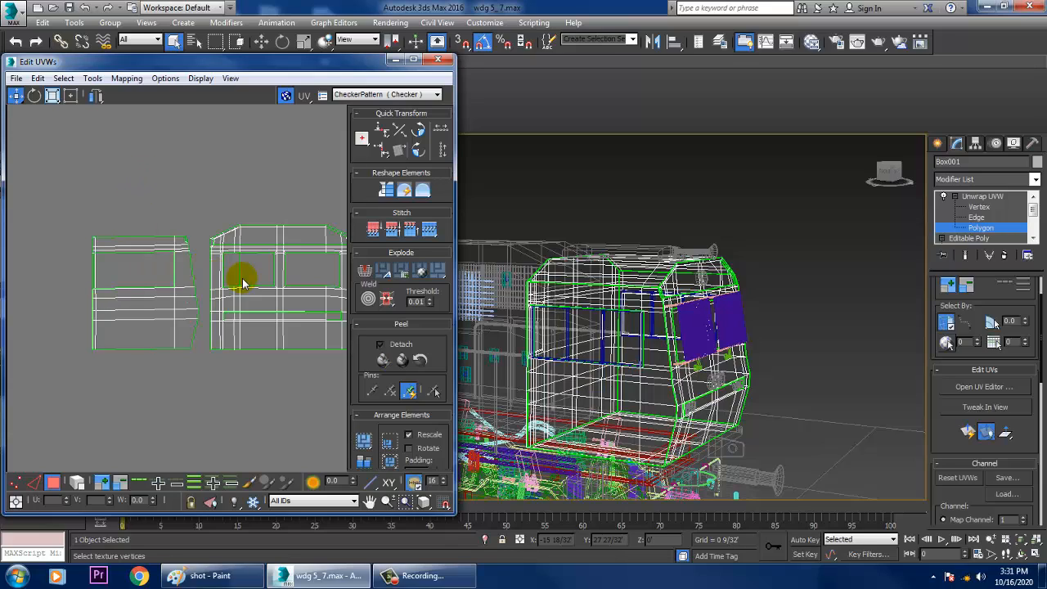
- Select the finished side wall's and front's UV shells and invert the selection to the cab's remaining polygons
middle_click_drag(308, 292, 206, 292)
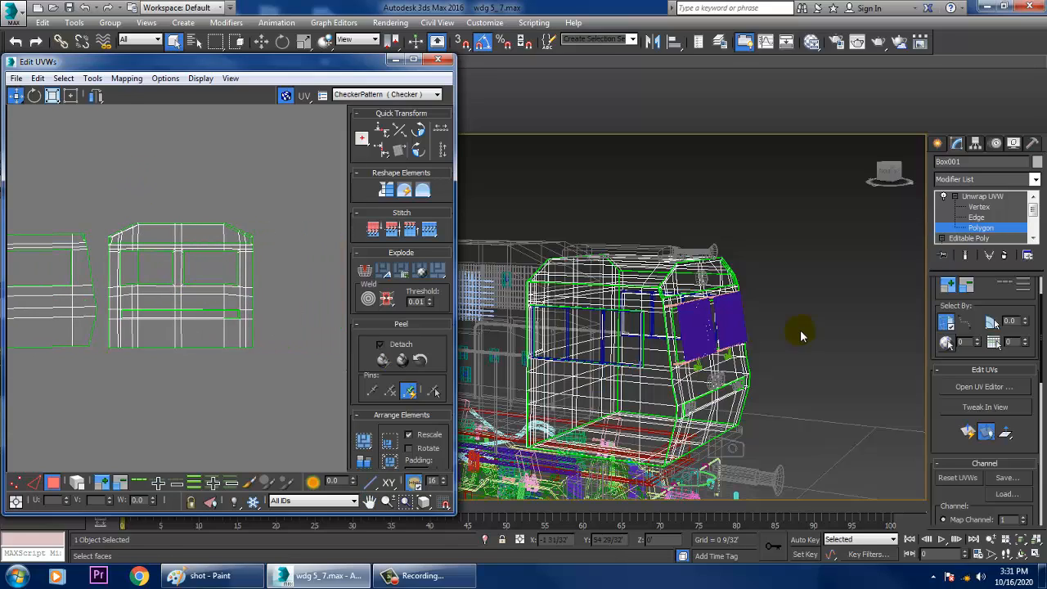
mouse_move(742, 341)
middle_mouse_down("alt")
mouse_move(779, 343)
mouse_move(785, 328)
mouse_move(662, 327)
middle_mouse_up("alt")
key("F3")
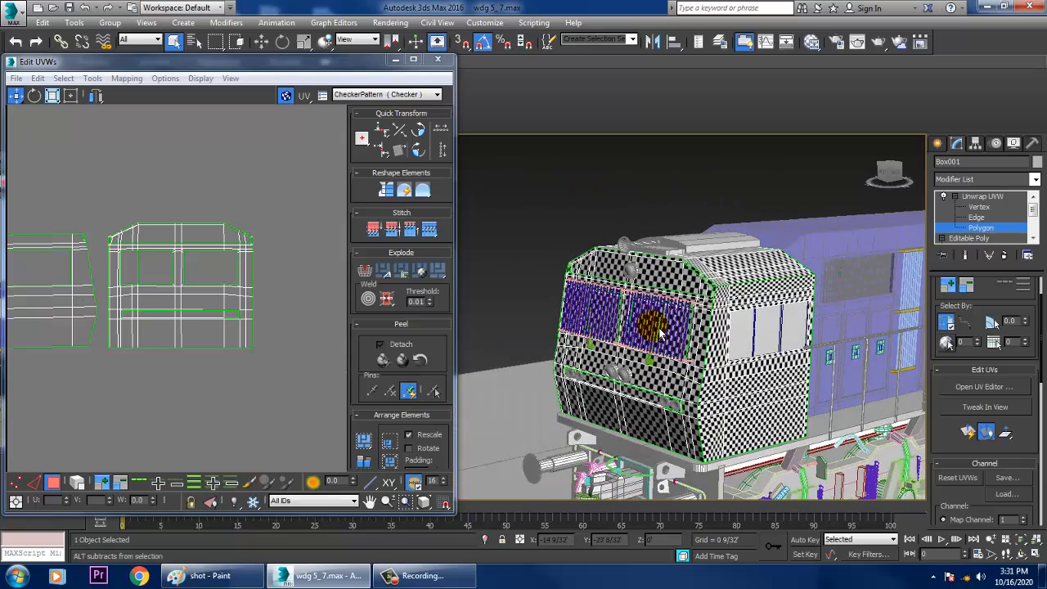
scroll(104, 289, "down", 4)
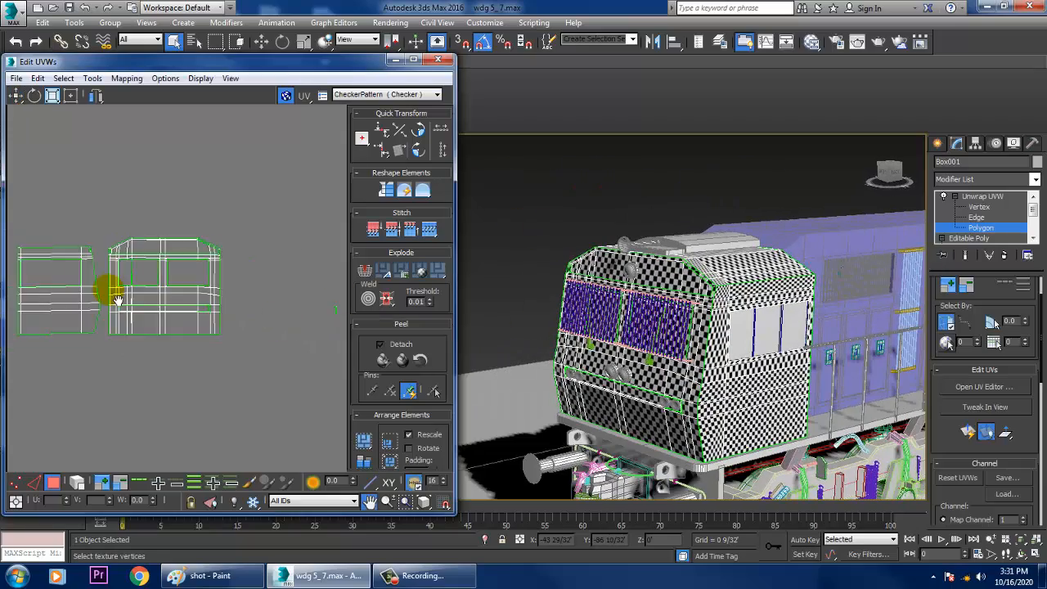
left_click_drag(22, 234, 201, 347)
middle_click_drag(202, 327, 229, 329)
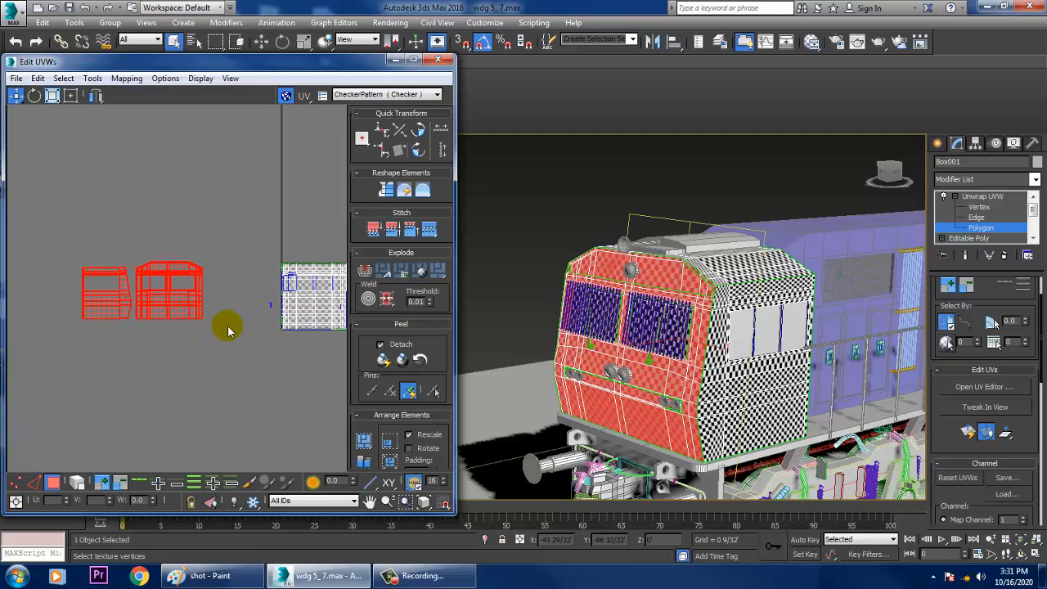
middle_click_drag(645, 319, 525, 187, "alt")
key("ctrl+i")
middle_click_drag(756, 500, 824, 379, "alt")
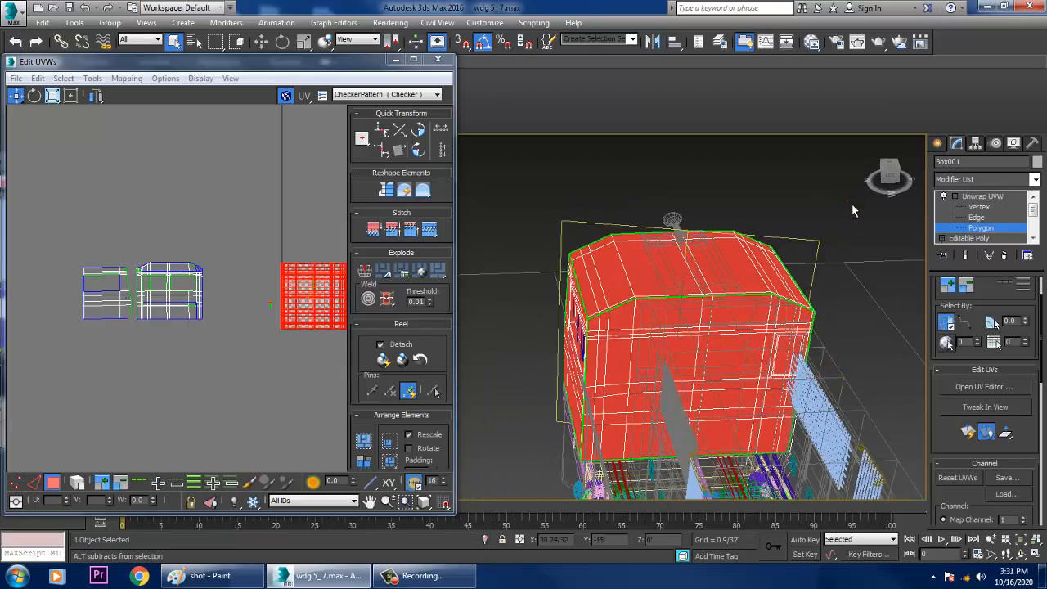
- Remove the roof, floor and main rear wall polygons of the cab from the selection
left_click_drag(627, 580, 606, 571, "alt")
middle_click_drag(646, 298, 865, 282, "alt")
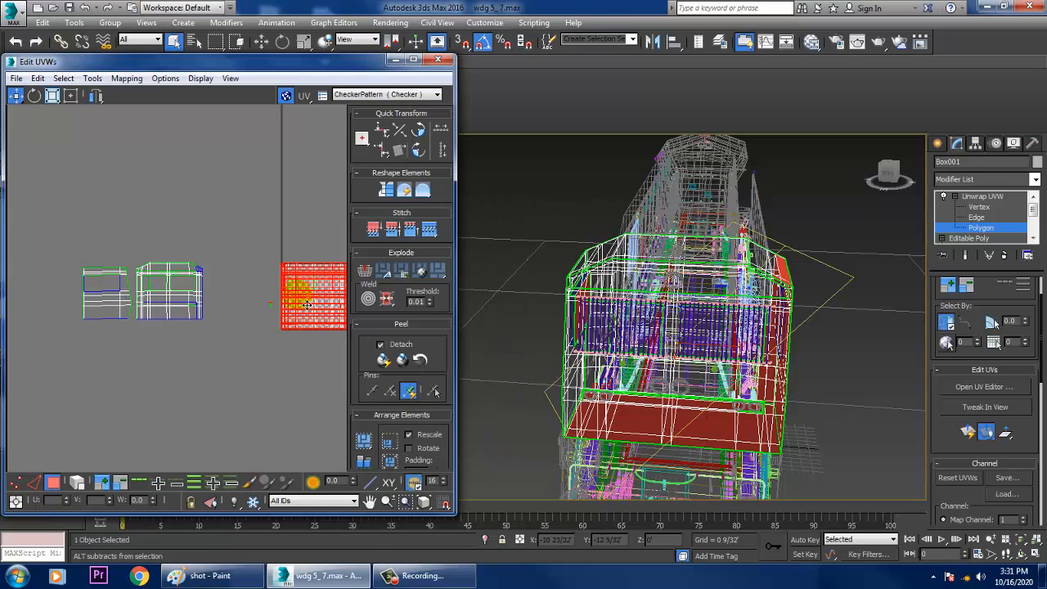
left_click_drag(275, 329, 276, 329, "alt")
middle_click_drag(640, 319, 657, 333, "alt")
scroll(647, 366, "up", 3)
scroll(657, 334, "down", 3)
left_click_drag(483, 432, 603, 364, "alt")
left_click_drag(719, 284, 708, 276, "alt")
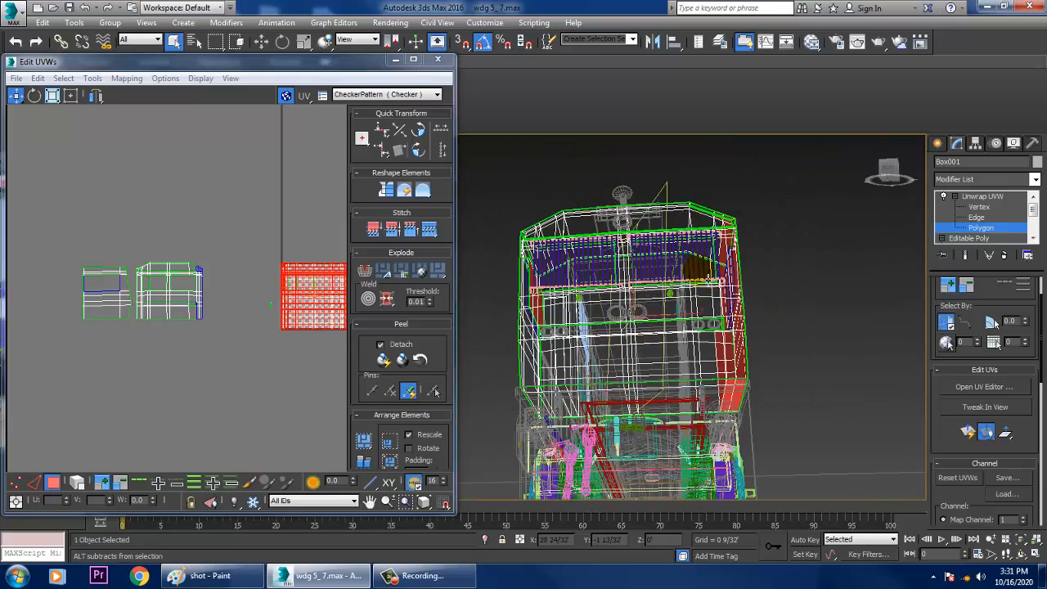
middle_click_drag(708, 277, 580, 294, "alt")
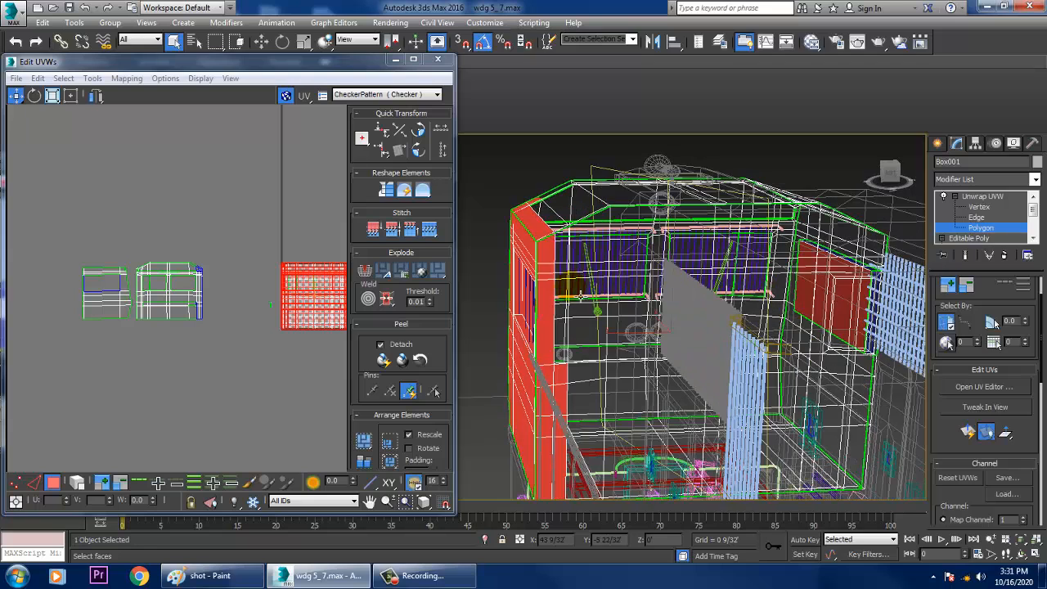
- Deselect the leftover rear wall strips beside the opposite side wall and the window-area polygons on the already mapped side
left_click(548, 262, "alt")
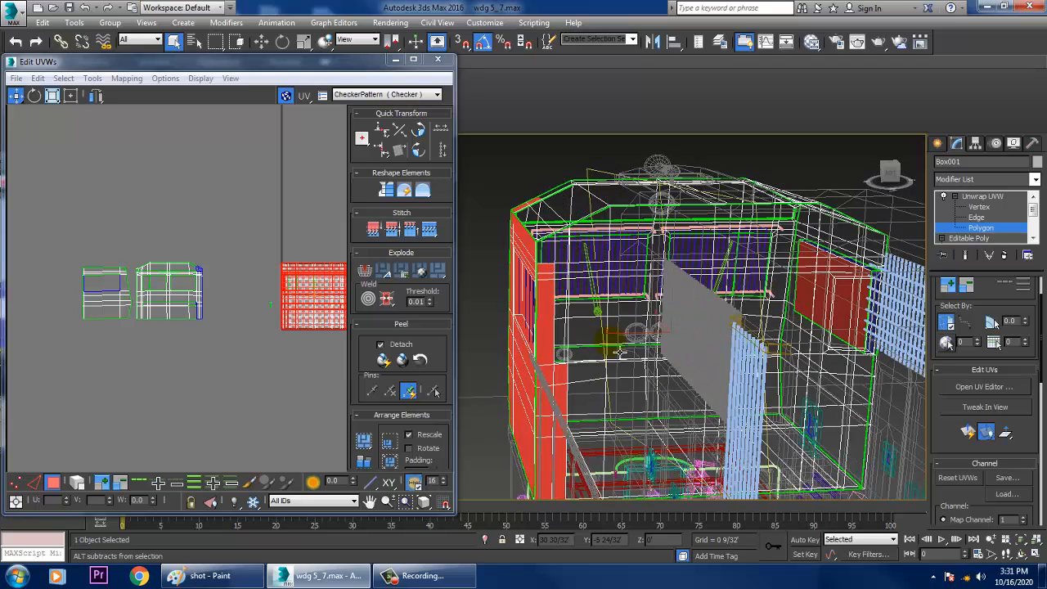
left_click(550, 479, "alt")
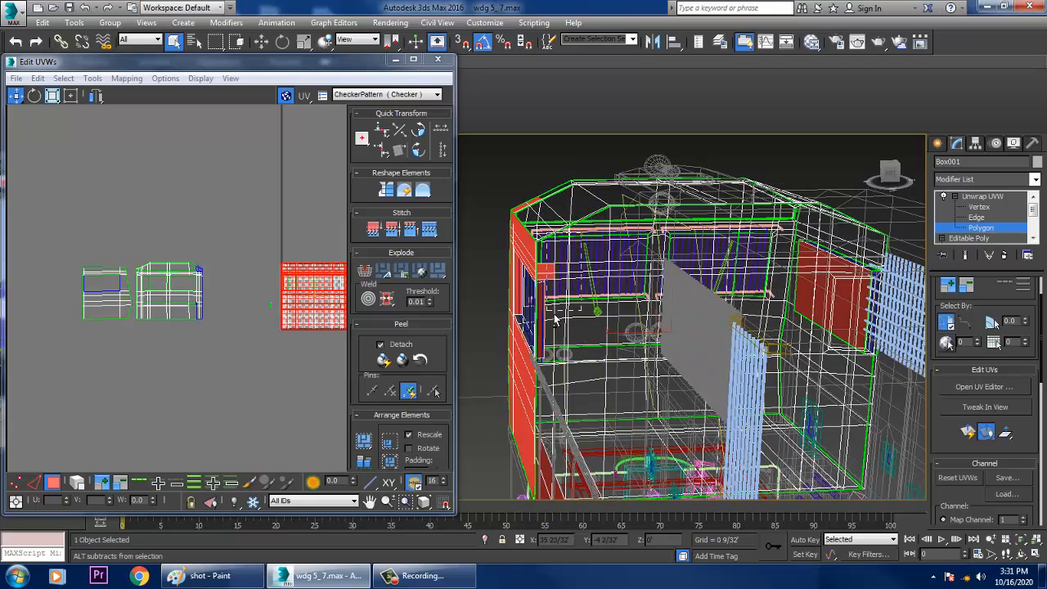
middle_click_drag(554, 320, 665, 296, "alt")
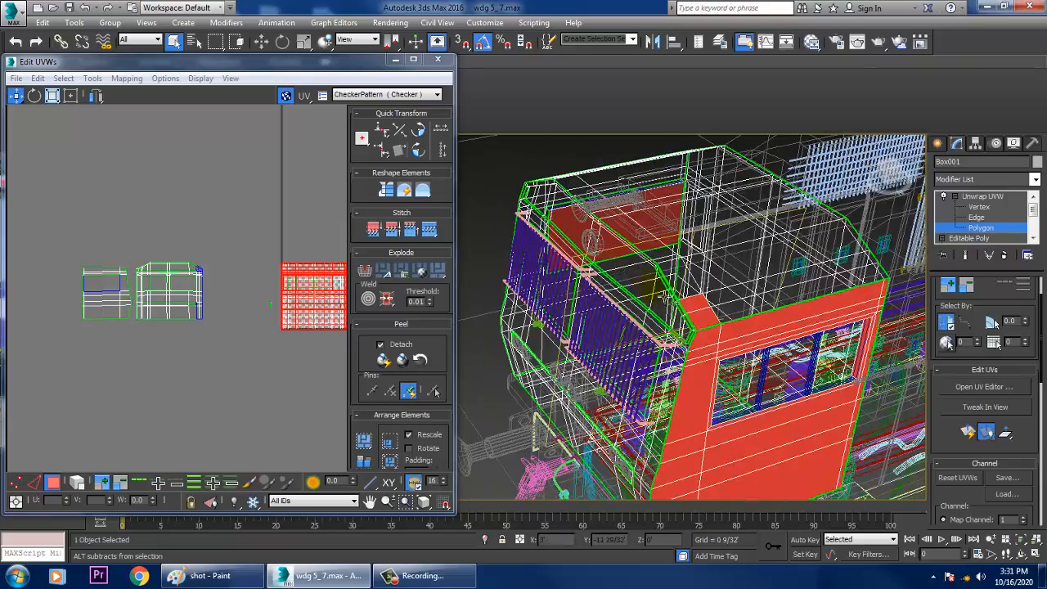
middle_click_drag(723, 323, 895, 308, "alt")
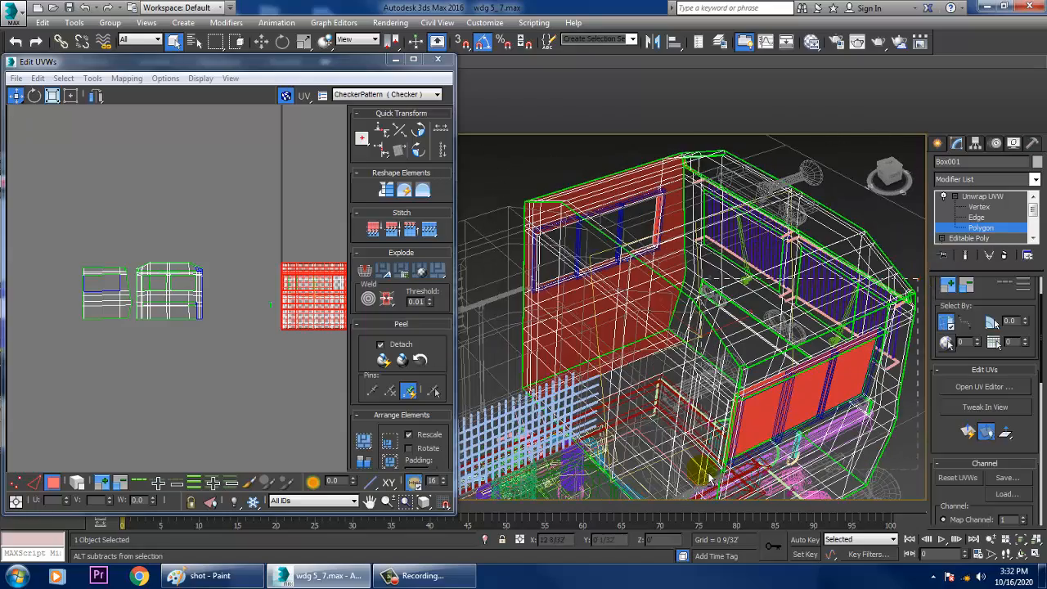
middle_click_drag(708, 476, 792, 335, "alt")
middle_click_drag(669, 330, 585, 335, "alt")
middle_click_drag(611, 300, 580, 382, "alt")
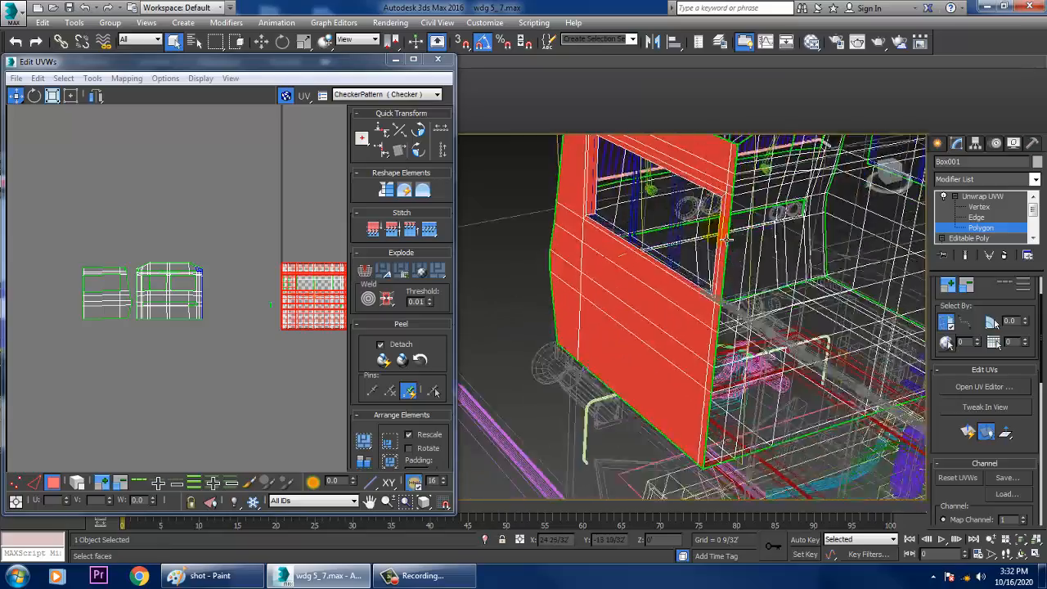
- Examine the cab from inside, below and the front for stray polygons still selected besides the opposite side wall
middle_click_drag(726, 238, 715, 327, "alt")
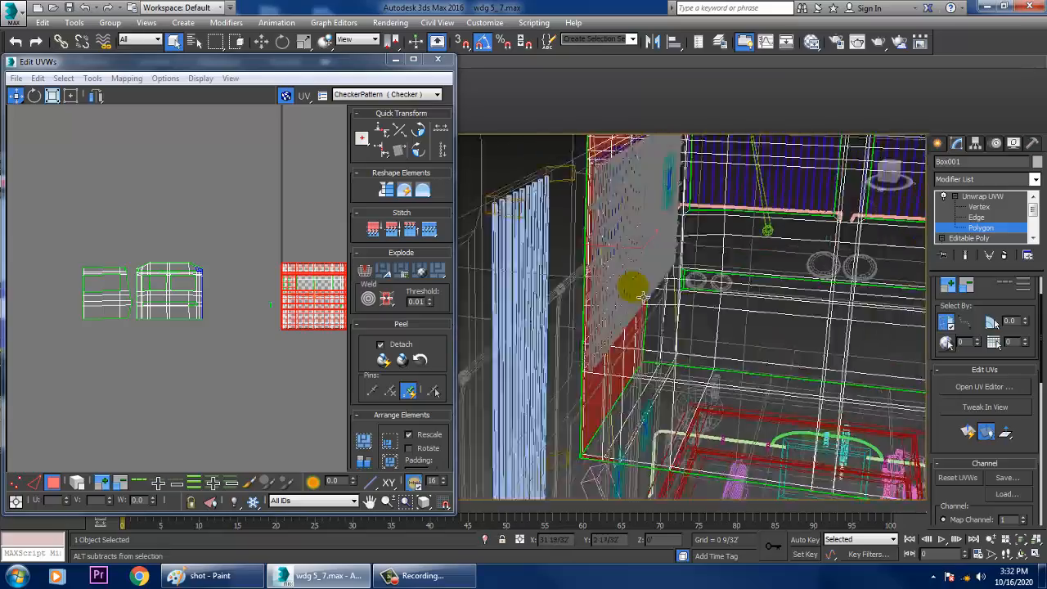
middle_click_drag(644, 298, 574, 419, "alt")
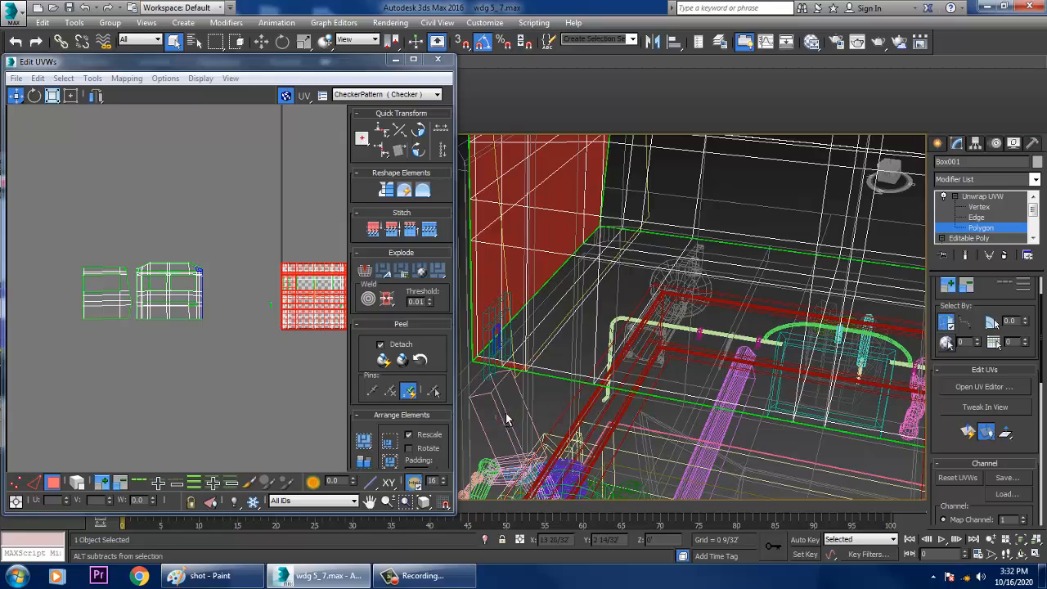
middle_click_drag(503, 410, 700, 195, "alt")
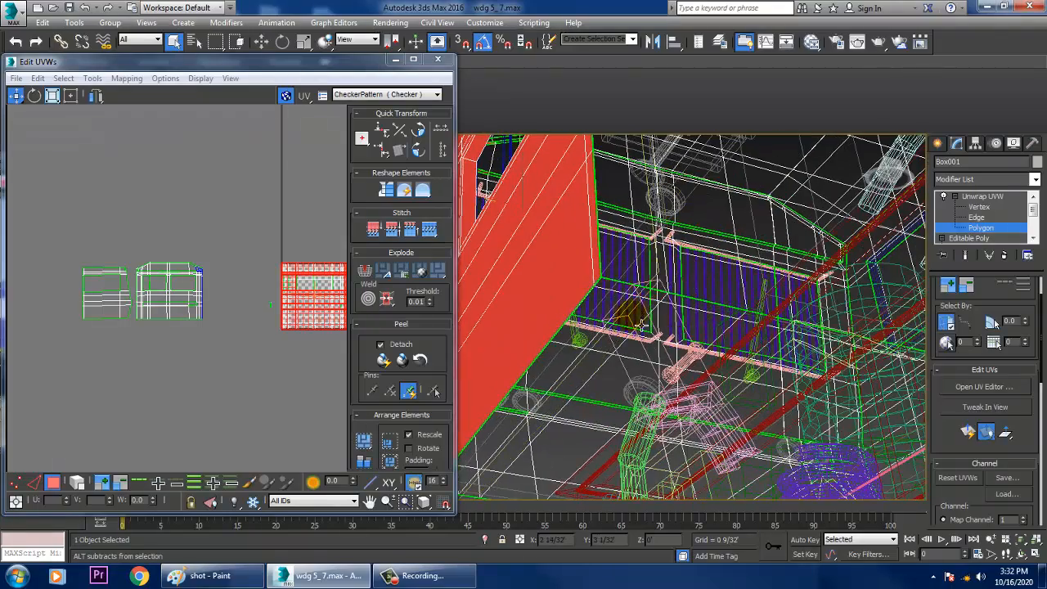
middle_click_drag(642, 326, 767, 350, "alt")
scroll(767, 350, "down", 5)
middle_click_drag(686, 299, 721, 345, "alt")
scroll(722, 350, "up", 5)
scroll(708, 285, "up", 3)
scroll(713, 302, "down", 3)
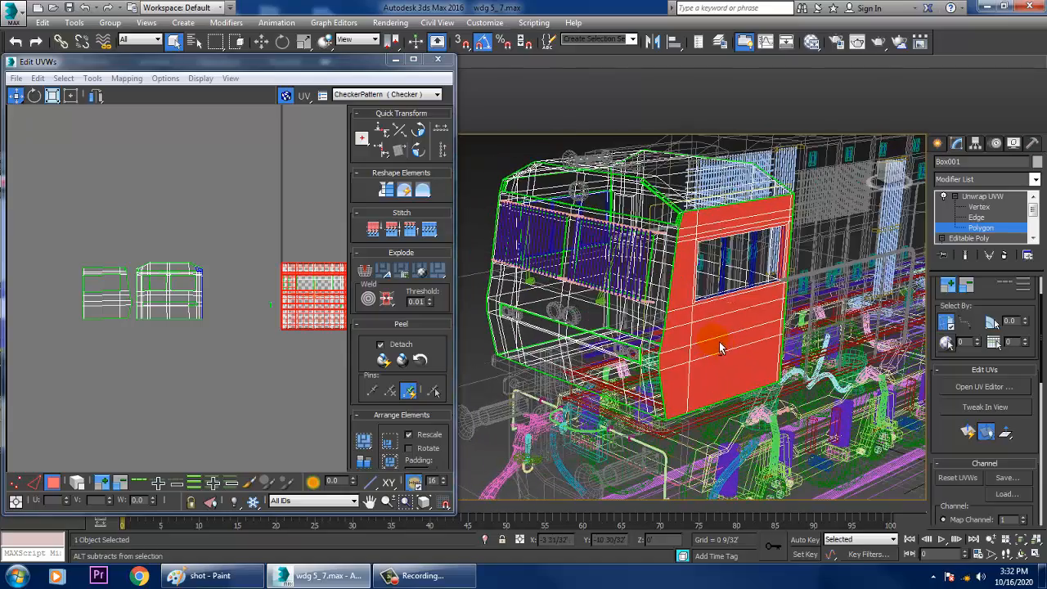
- Planar-map the selected opposite side wall and move its UV shell out of the checkered tile, beside the front's shell
middle_click_drag(341, 341, 287, 361)
scroll(283, 358, "up", 3)
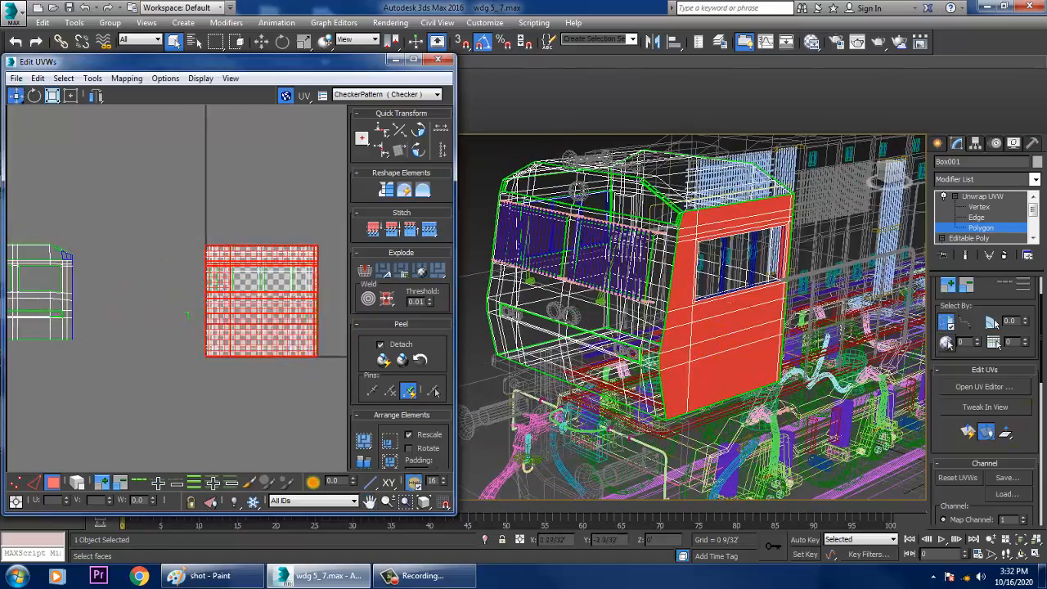
left_click(967, 433)
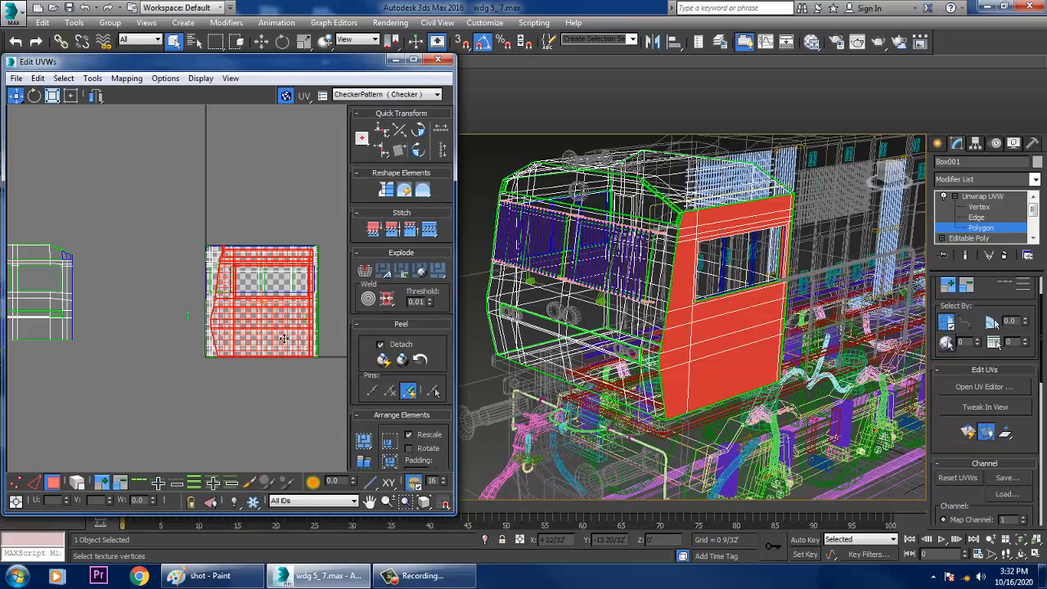
left_click_drag(285, 339, 160, 333)
middle_click_drag(160, 333, 300, 370)
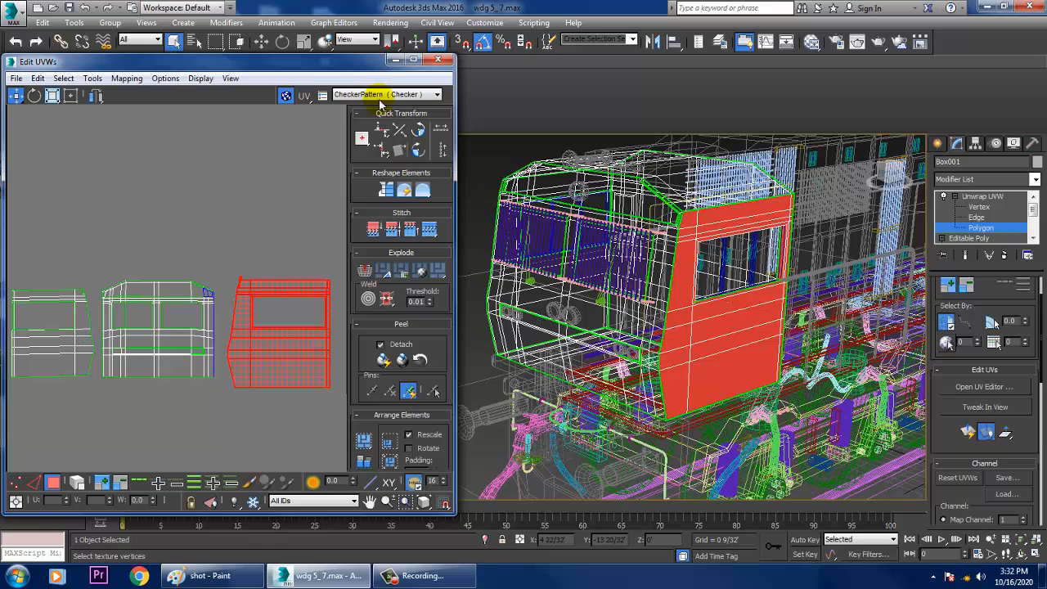
- Maximize the UV editor, scale the new side wall's shell down and shift it toward the front's shell with their lower edges aligned
left_click(413, 60)
middle_click_drag(451, 329, 416, 322)
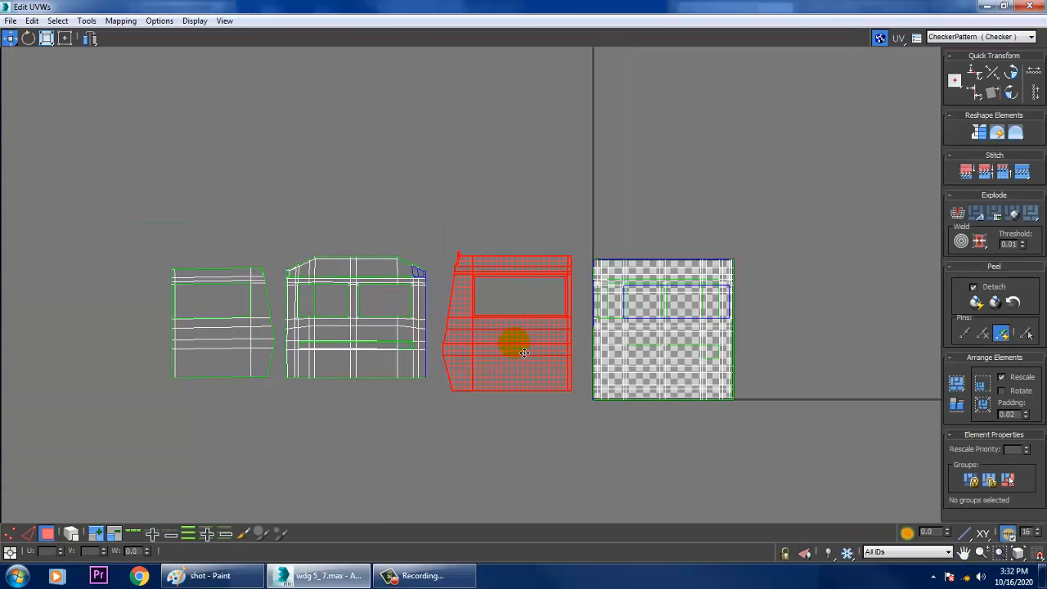
left_click_drag(517, 338, 544, 364)
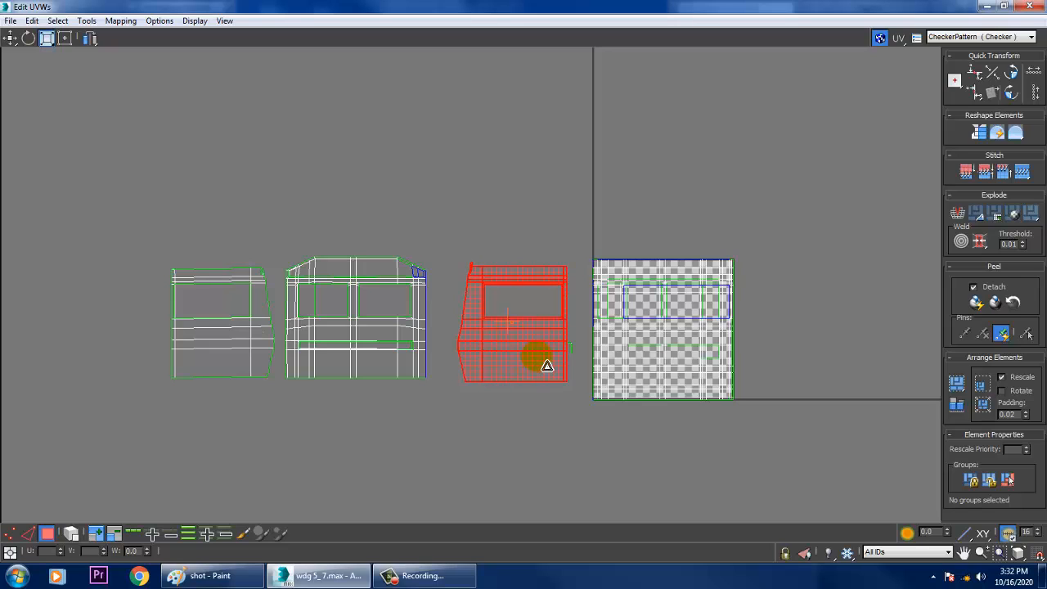
left_click(10, 38)
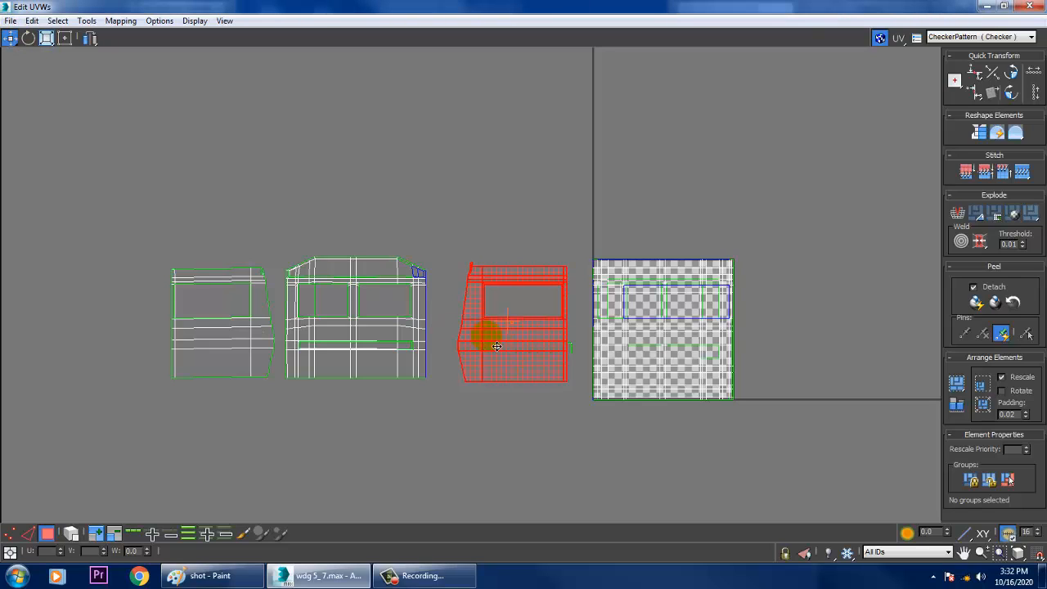
left_click_drag(496, 346, 266, 334)
left_click_drag(200, 346, 507, 348)
left_click(9, 38)
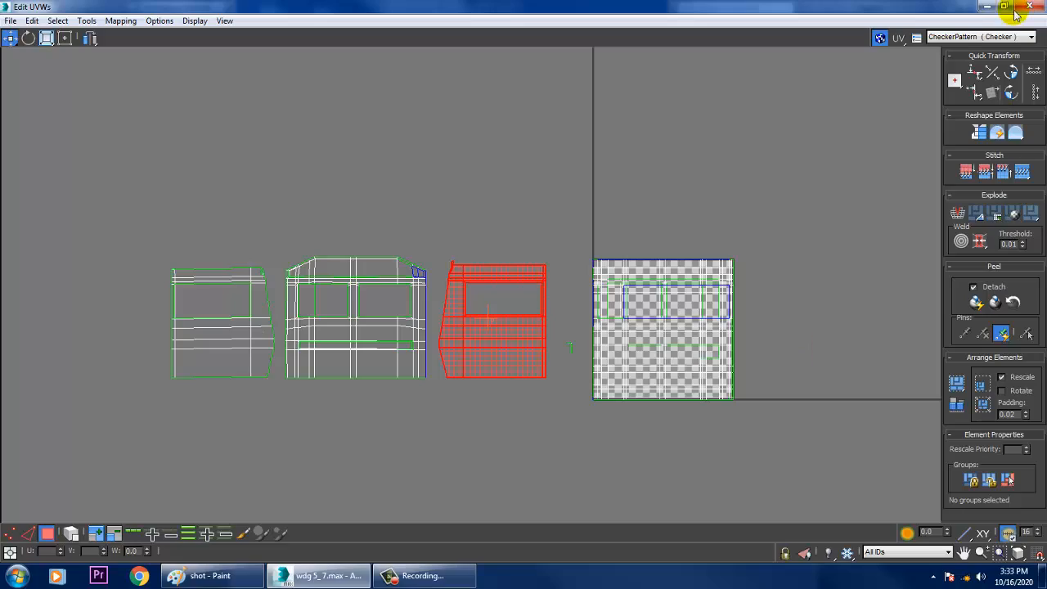
- Select the three arranged cab shells in the UV editor and invert the selection to the unmapped polygons
left_click(988, 8)
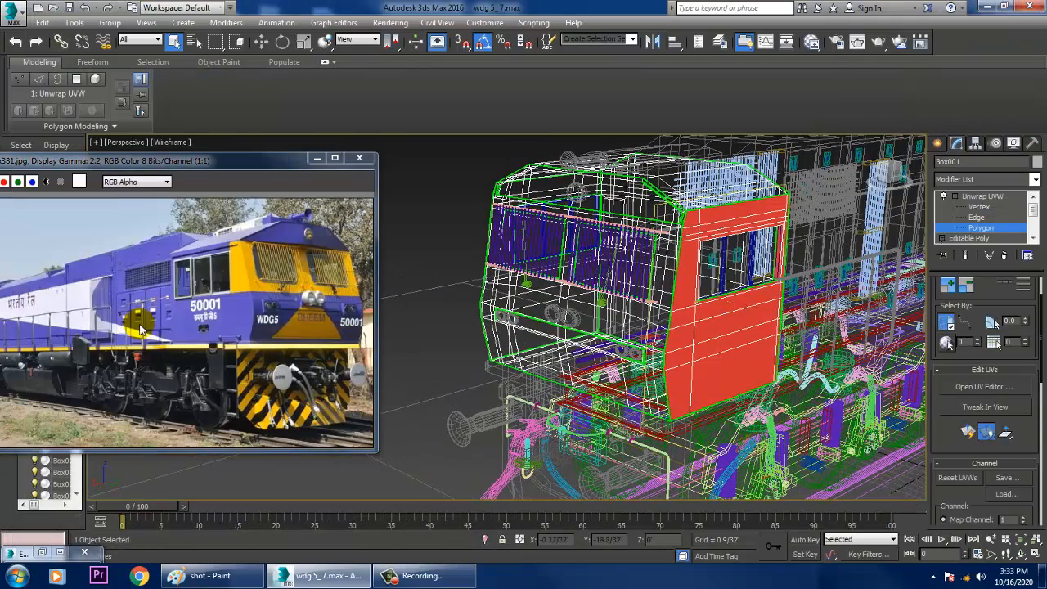
double_click(21, 553)
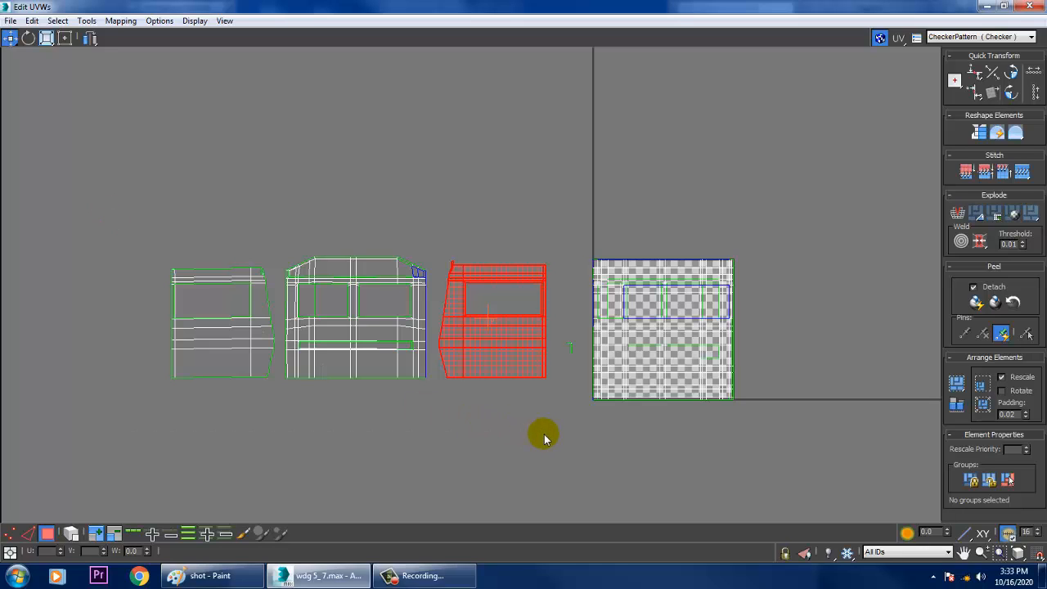
left_click_drag(557, 439, 557, 437)
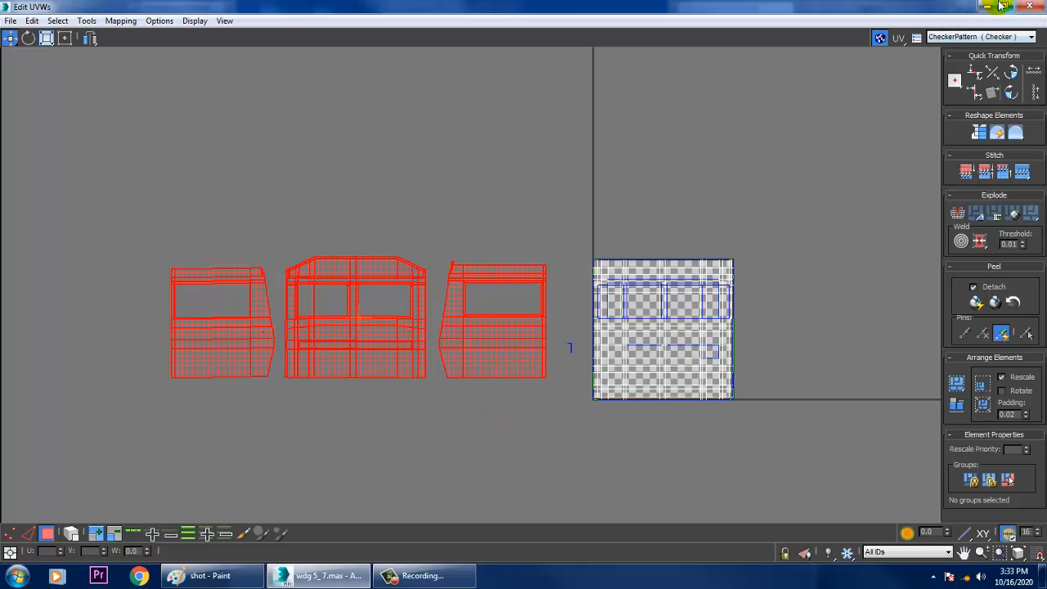
key("ctrl+i")
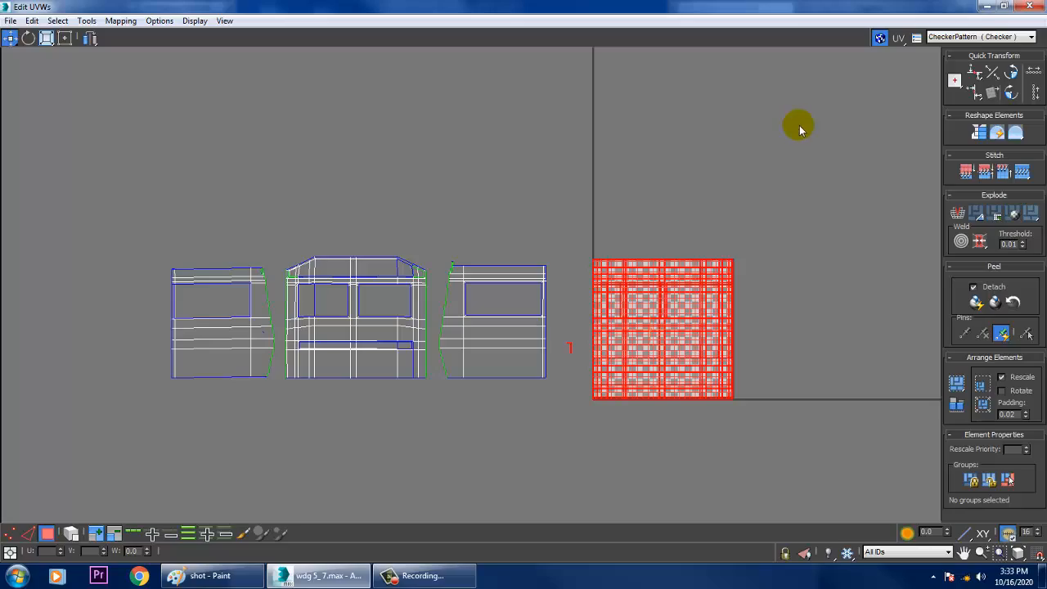
left_click(1005, 6)
- Deselect the polygons around the cab's windows and walls, keeping the roof and floor selected
middle_click_drag(805, 288, 732, 292, "alt")
scroll(734, 296, "down", 3)
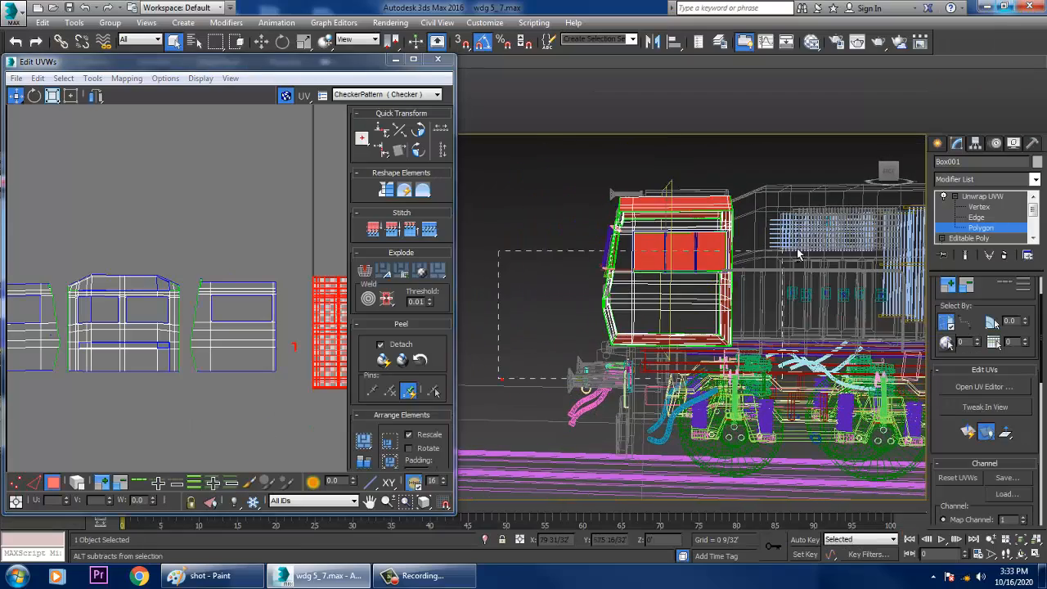
middle_click_drag(810, 237, 511, 377, "alt")
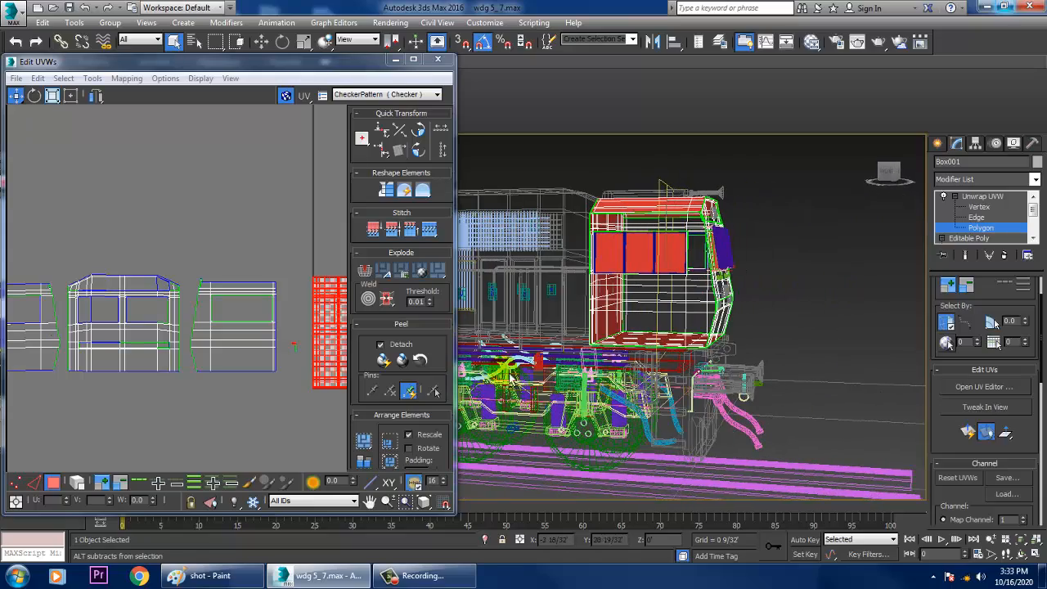
left_click_drag(789, 236, 790, 236, "alt")
middle_click_drag(790, 235, 725, 289, "alt")
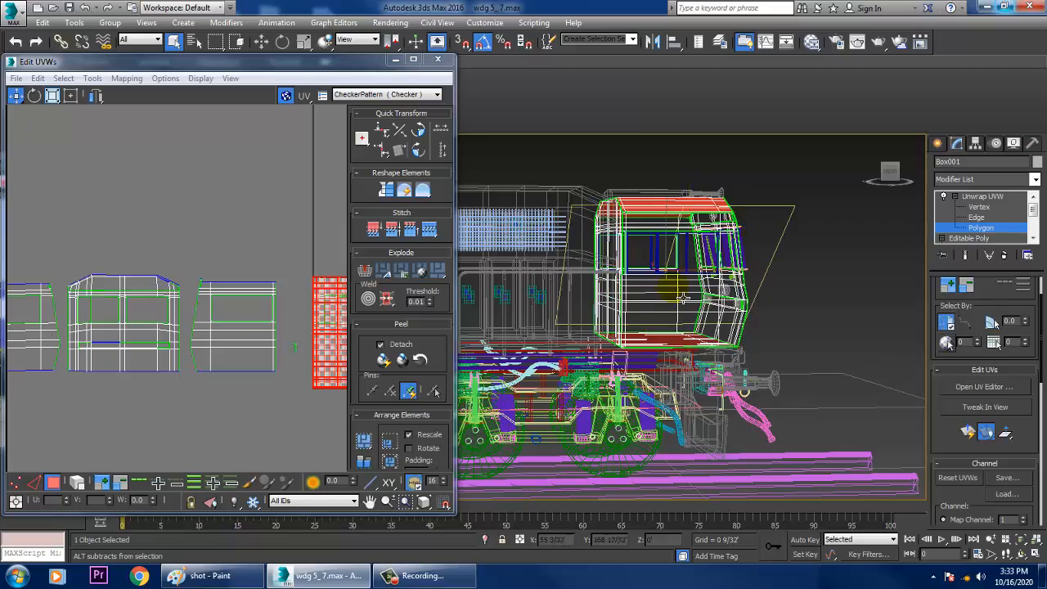
- Deselect the cab's floor polygons so that only the roof is selected
scroll(659, 304, "up", 10)
scroll(659, 304, "down", 8)
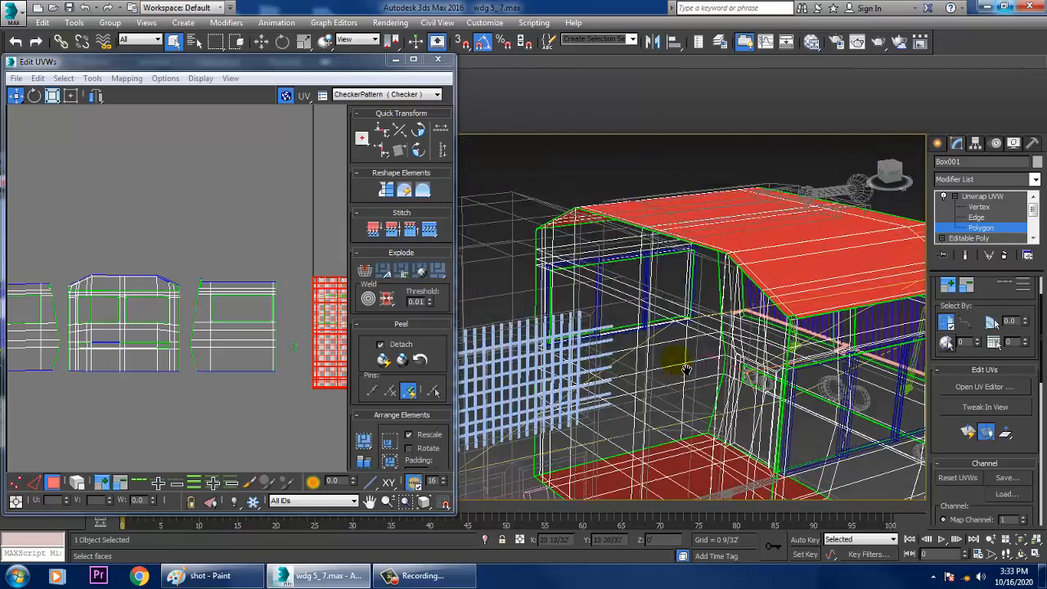
middle_click_drag(672, 304, 767, 239, "alt")
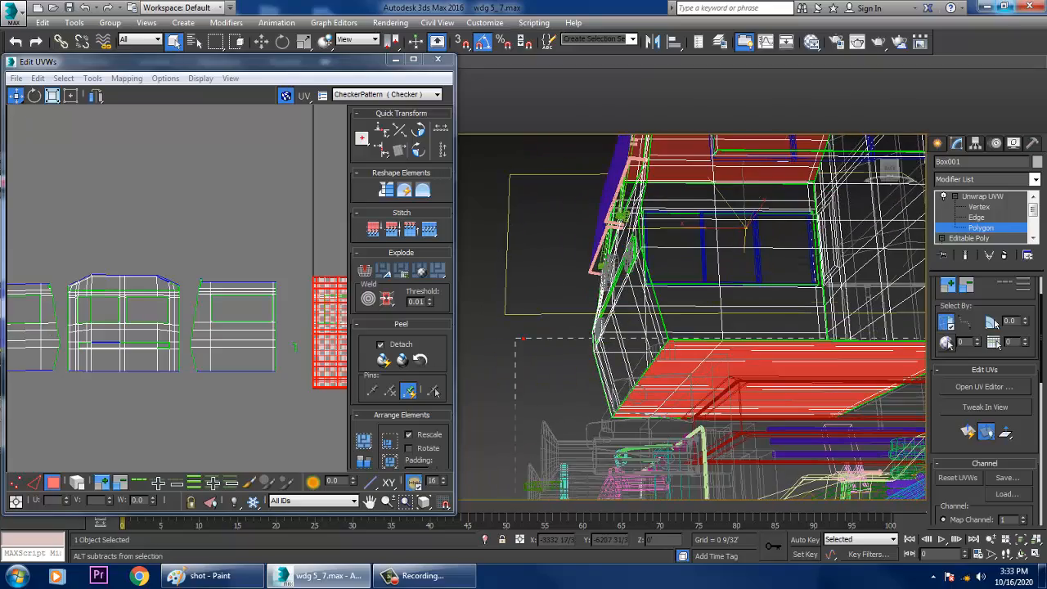
left_click_drag(515, 337, 515, 336, "alt")
middle_click_drag(515, 314, 776, 414, "alt")
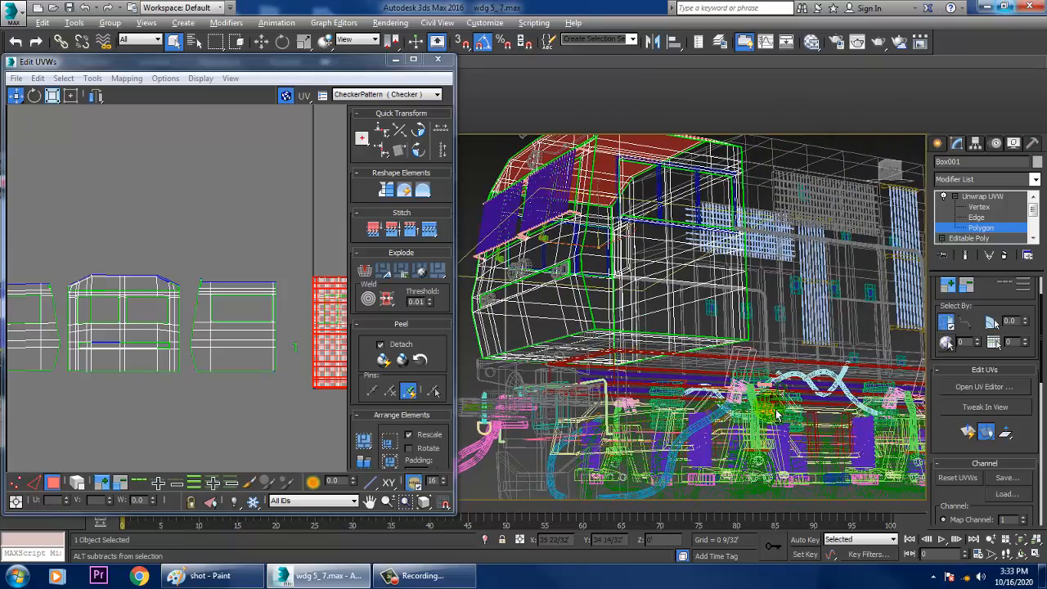
- Examine the cab from above, below and several sides for stray polygons still selected besides the roof
middle_click_drag(609, 301, 767, 296, "alt")
middle_click_drag(641, 427, 749, 372, "alt")
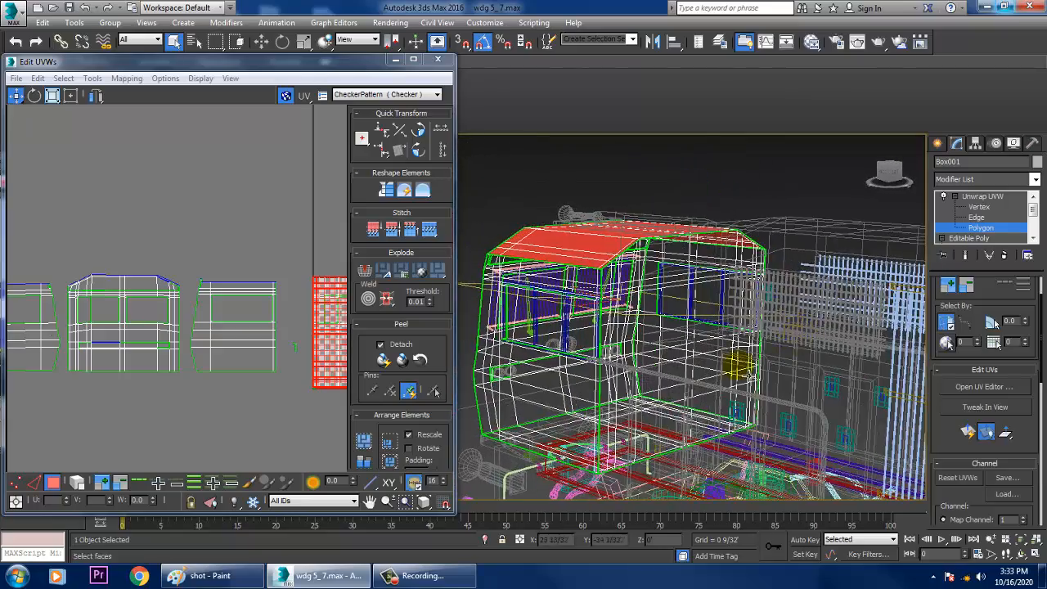
middle_click_drag(709, 482, 627, 468, "alt")
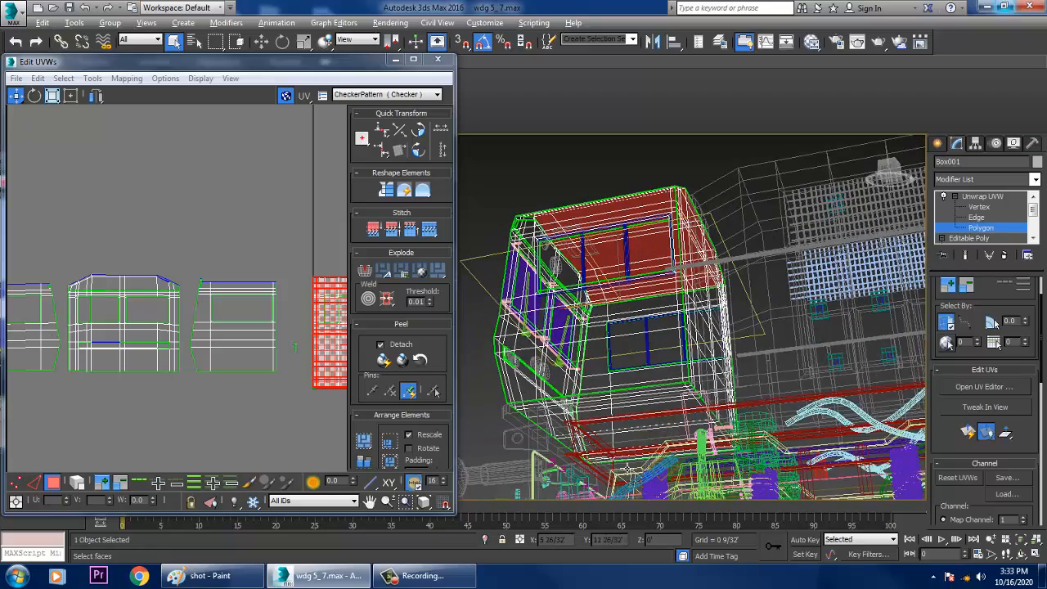
mouse_move(738, 385)
middle_mouse_down("alt")
mouse_move(775, 423)
mouse_move(701, 320)
mouse_move(841, 311)
mouse_move(788, 329)
mouse_move(726, 323)
mouse_move(740, 352)
middle_mouse_up("alt")
key("F3")
key("F3")
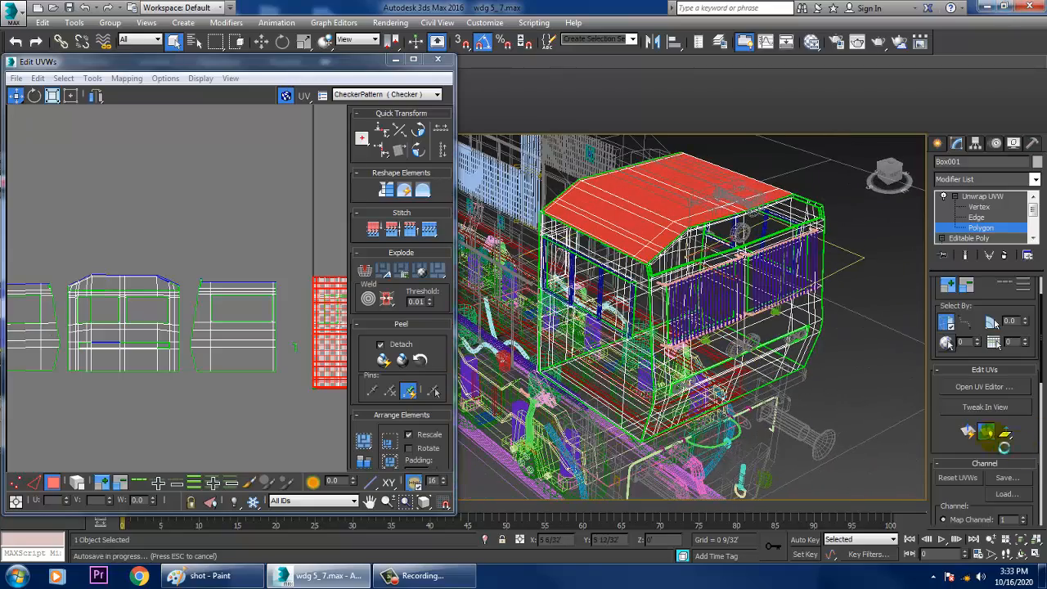
middle_click_drag(812, 372, 796, 276, "alt")
scroll(796, 275, "up", 5)
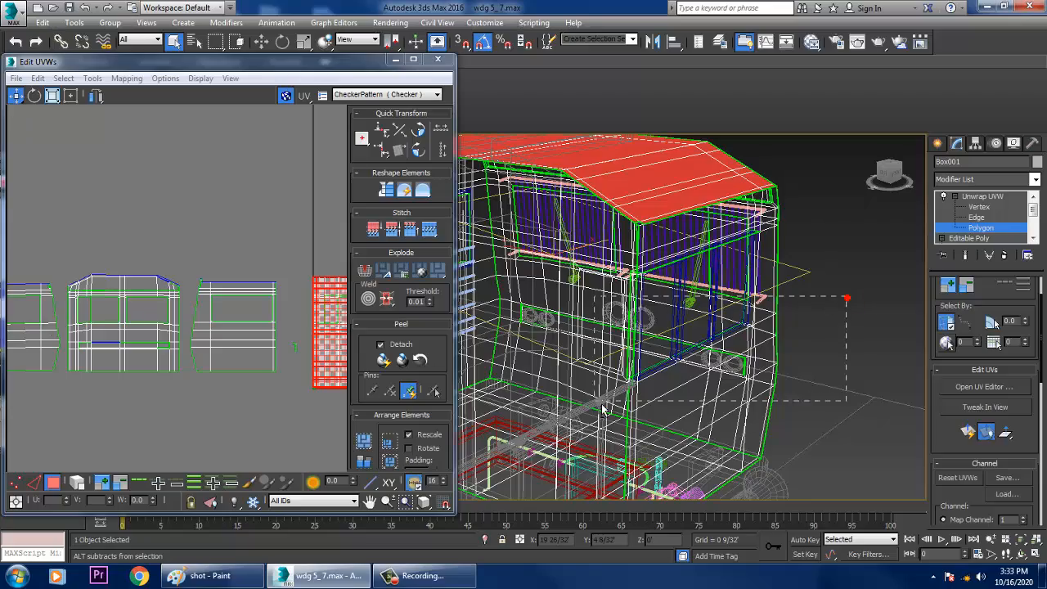
left_click_drag(603, 408, 601, 406, "alt")
middle_click_drag(603, 406, 694, 413, "alt")
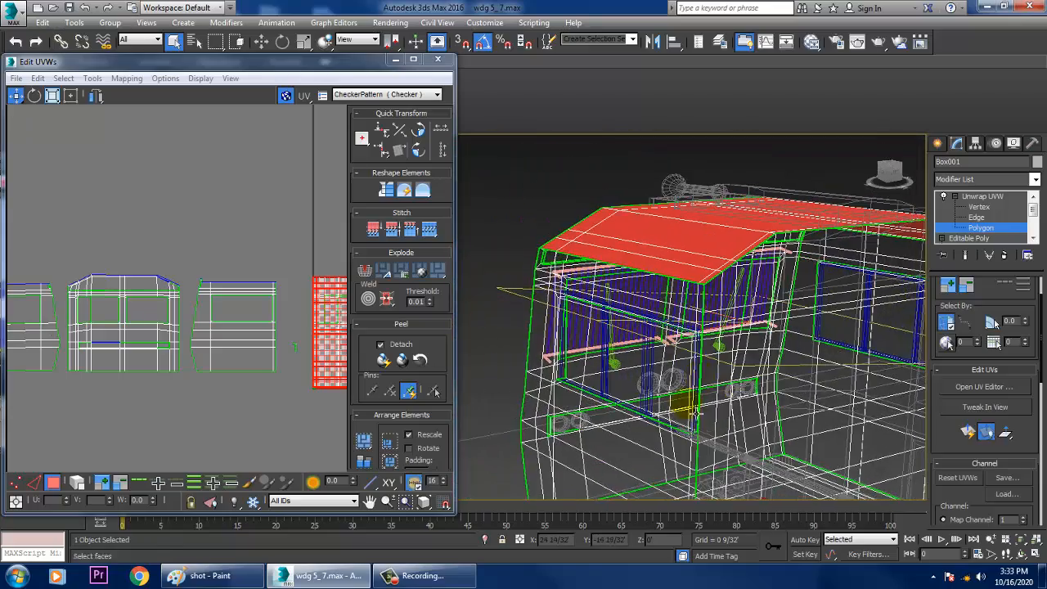
middle_click_drag(835, 326, 668, 327, "alt")
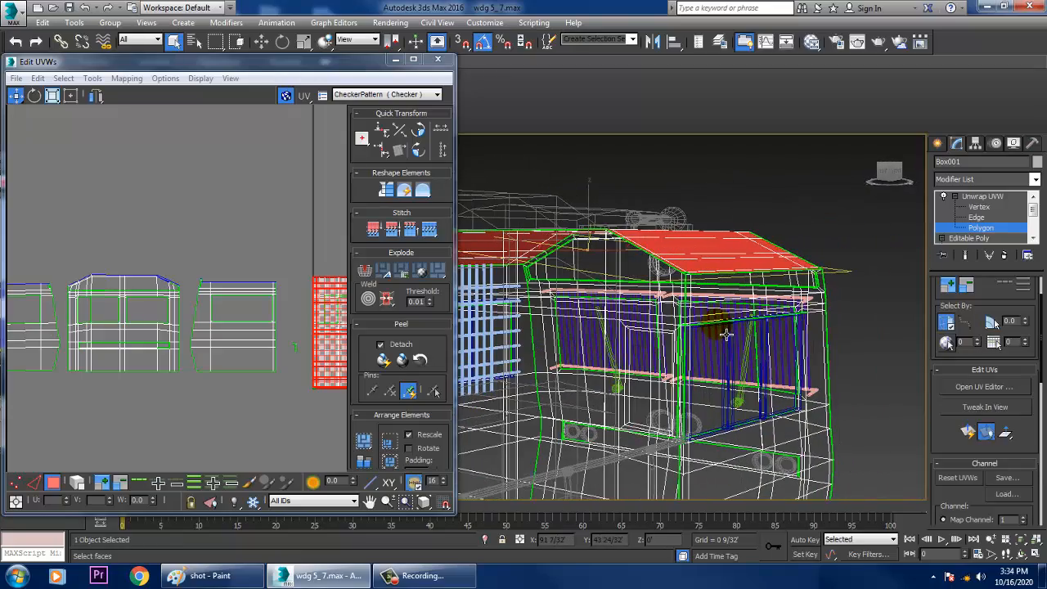
middle_click_drag(736, 328, 711, 323, "alt")
scroll(973, 426, "down", 8)
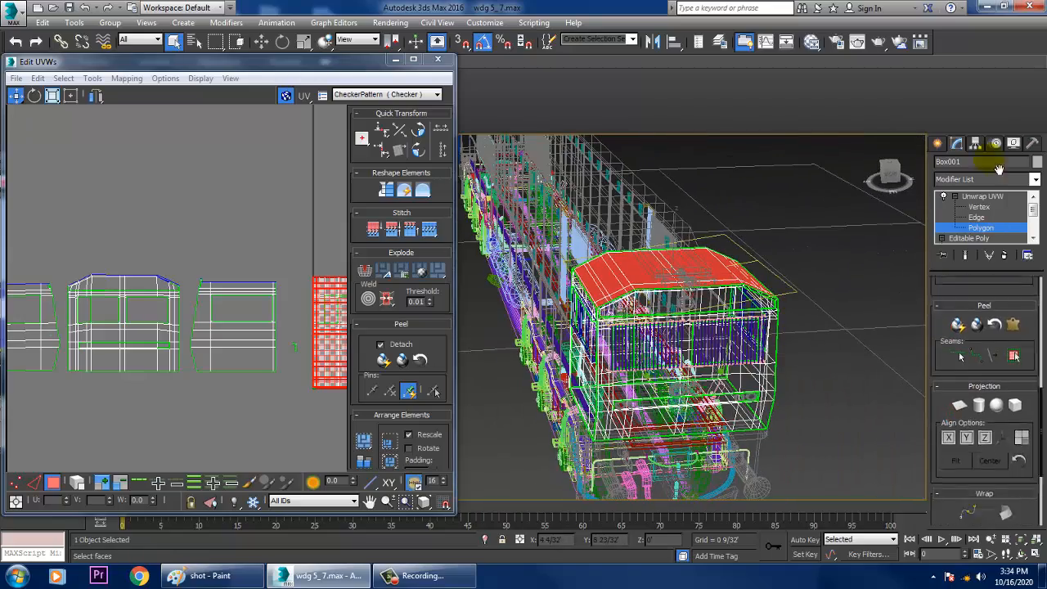
- Planar-map the selected roof polygons with the projection aligned to the Z axis
left_click(960, 327)
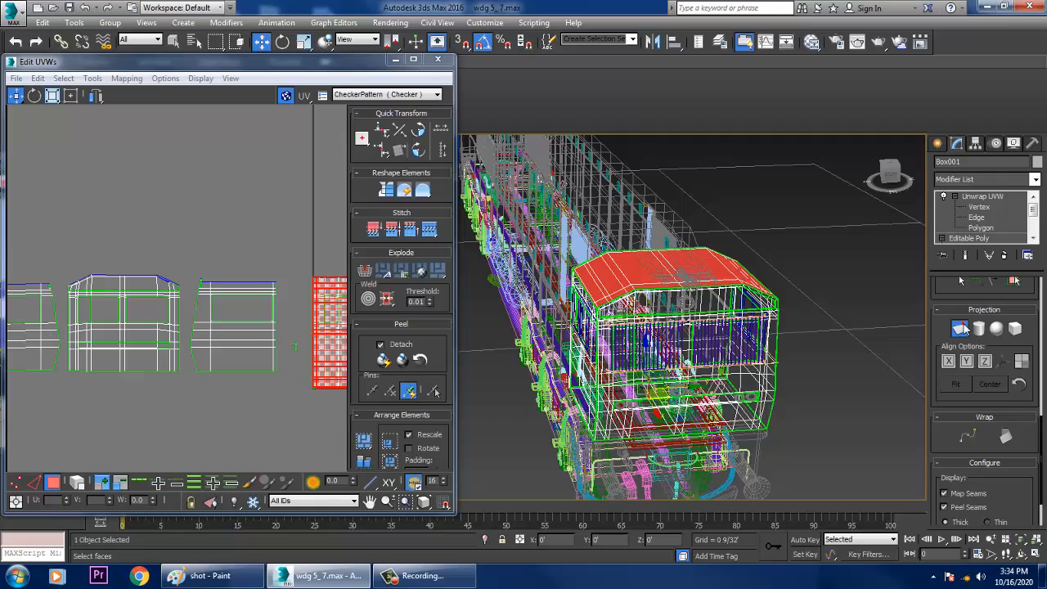
left_click(984, 362)
mouse_move(705, 296)
middle_mouse_down("alt")
mouse_move(752, 273)
mouse_move(705, 307)
middle_mouse_up("alt")
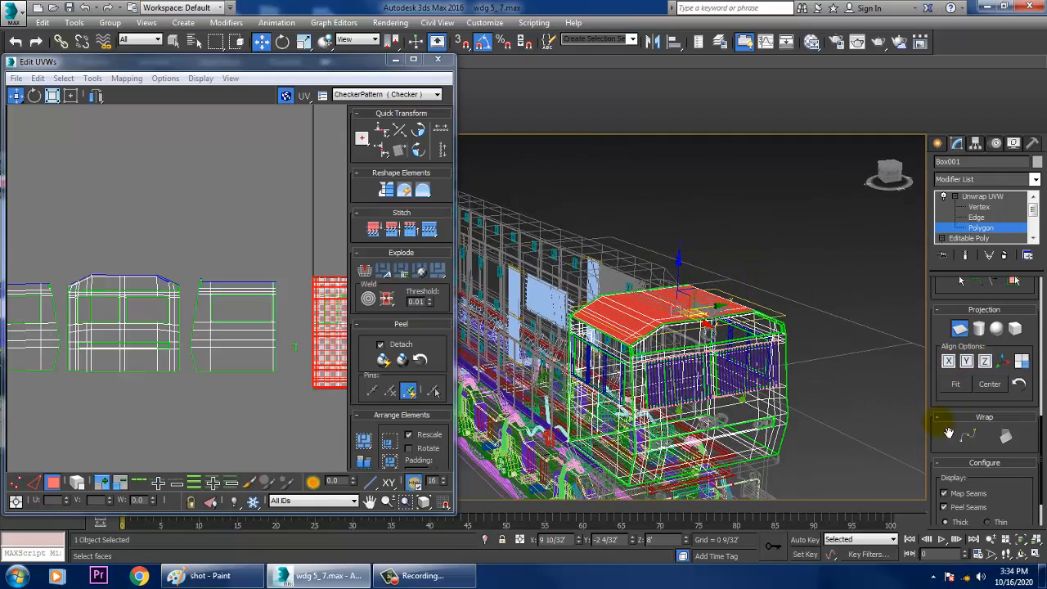
scroll(962, 417, "up", 4)
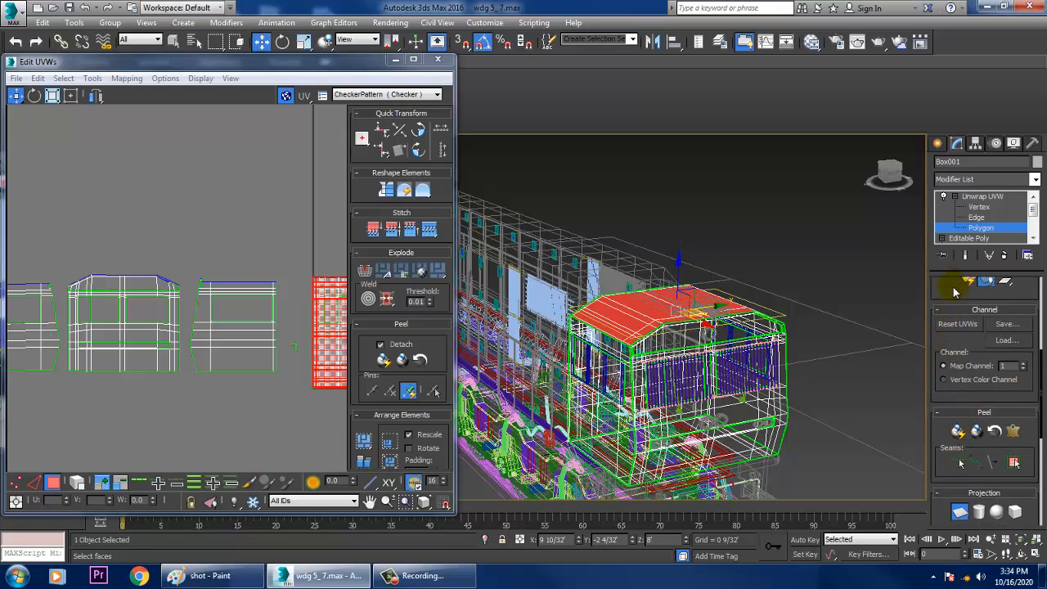
scroll(960, 327, "up", 2)
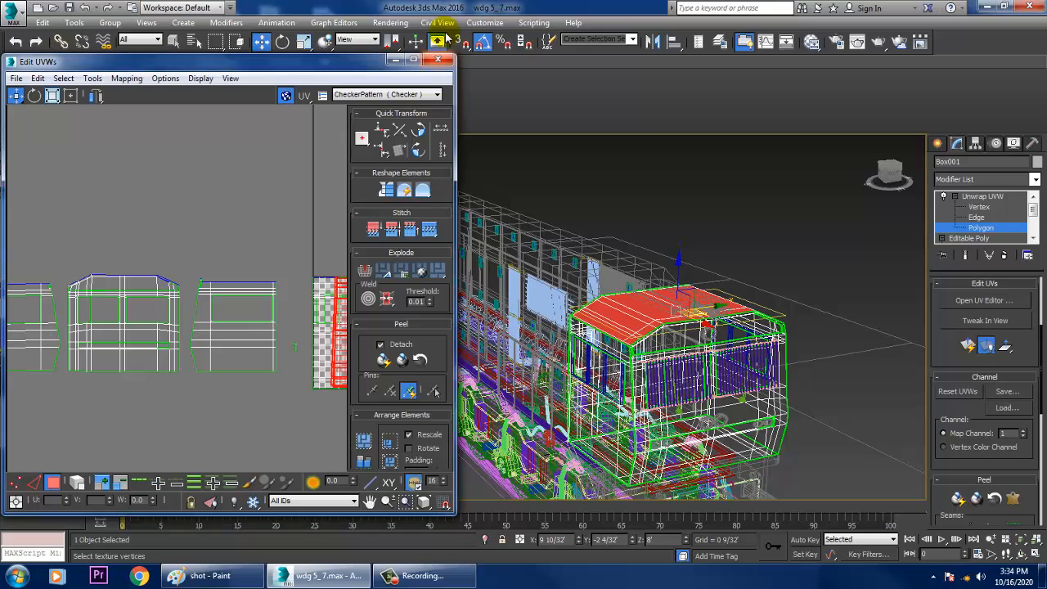
- Maximize the UV editor, move the roof's shell out of the checkered tile to above the front and side shells, and restore the window
left_click(413, 59)
left_click(692, 337)
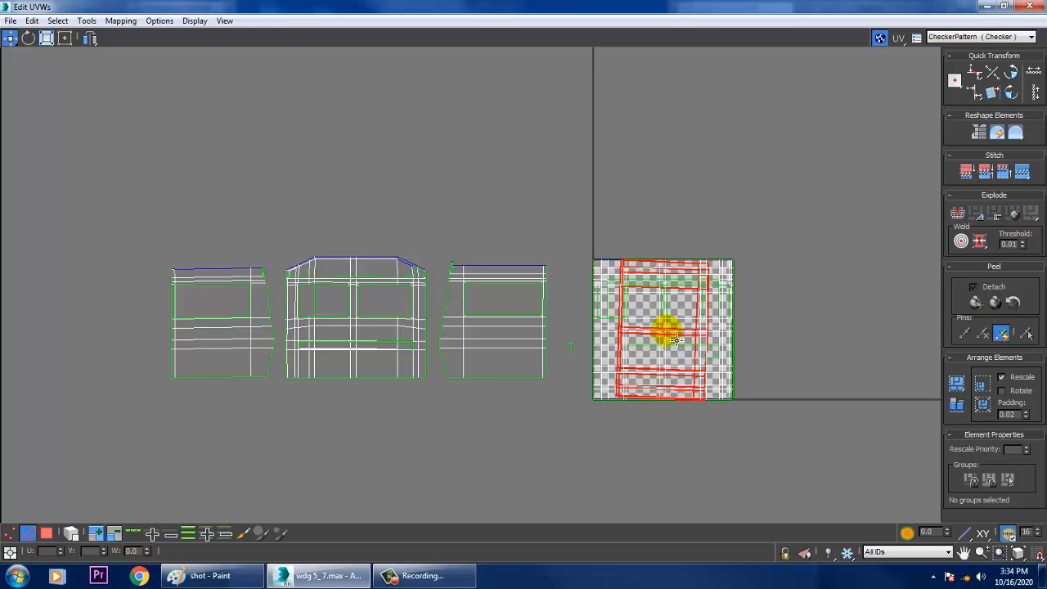
left_click_drag(646, 339, 442, 192)
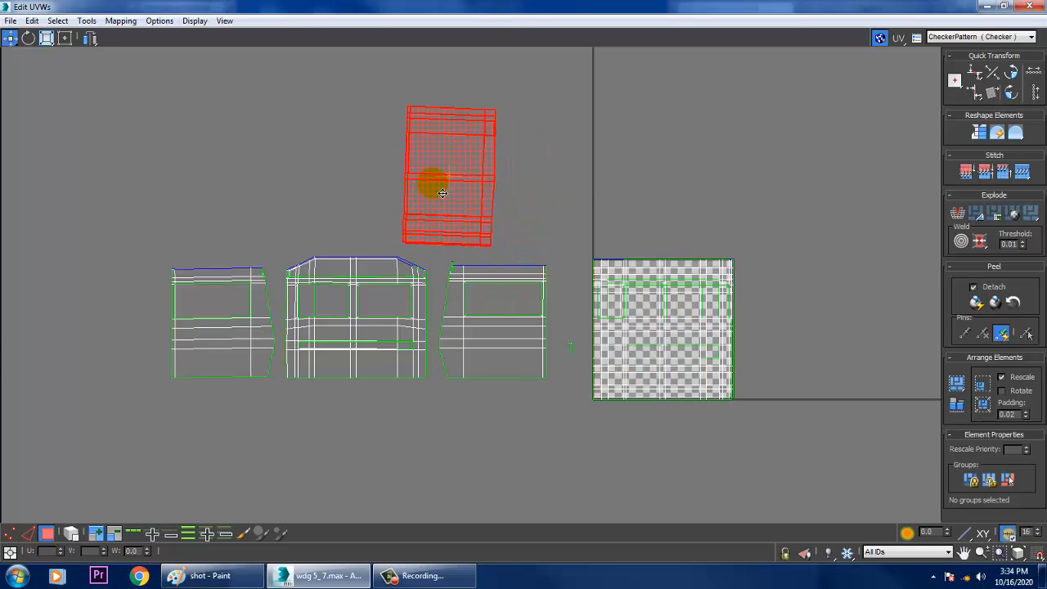
scroll(433, 219, "up", 3)
middle_click_drag(490, 203, 537, 274)
scroll(537, 272, "down", 3)
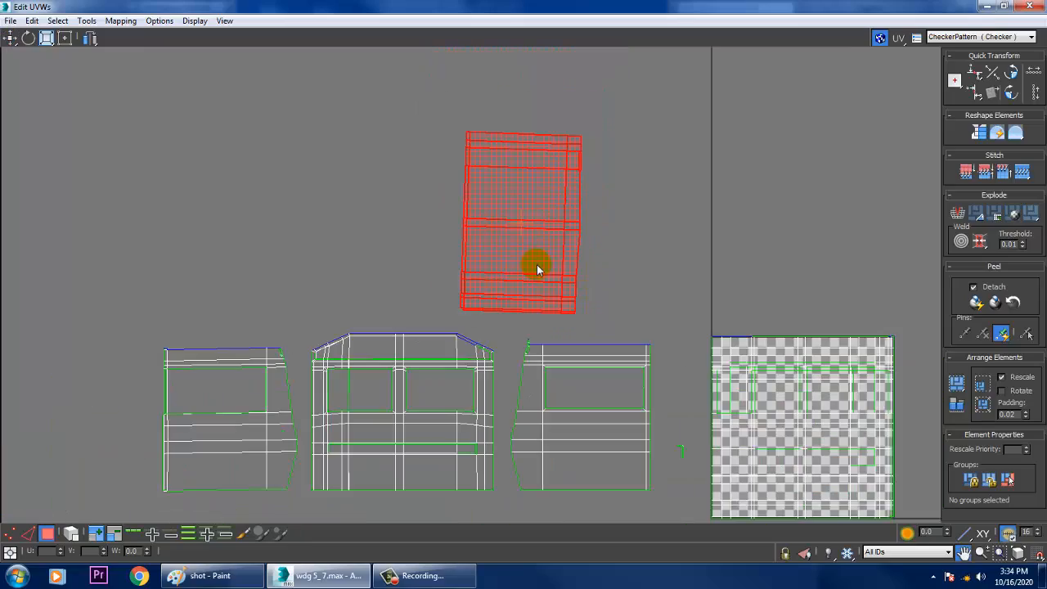
left_click(1003, 7)
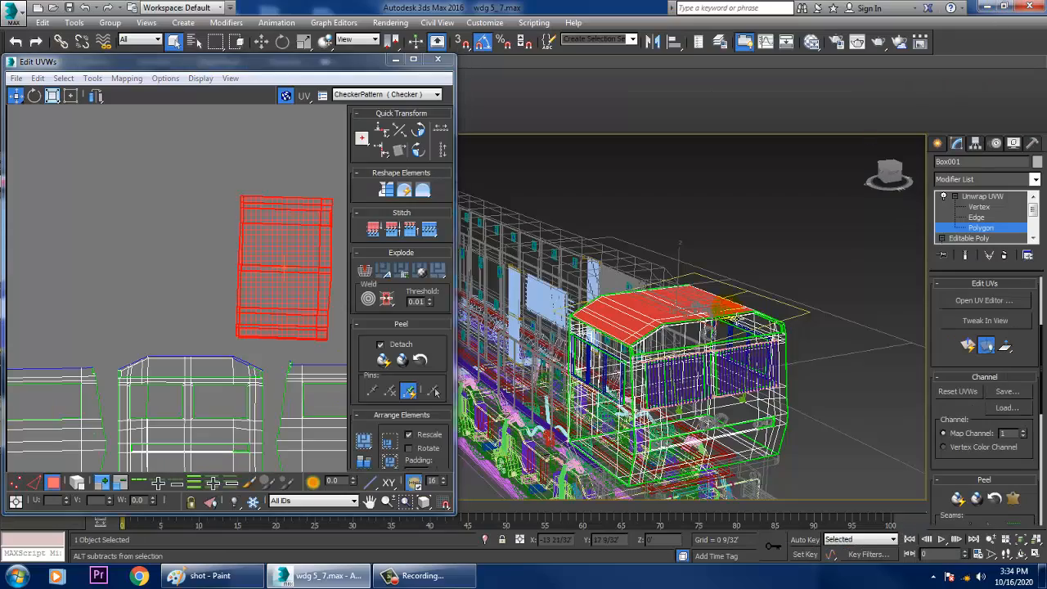
- Inspect the roof's sloping edges and try relaxing its UV shell by edge angles
scroll(667, 302, "up", 3)
scroll(679, 319, "down", 1)
scroll(679, 328, "up", 5)
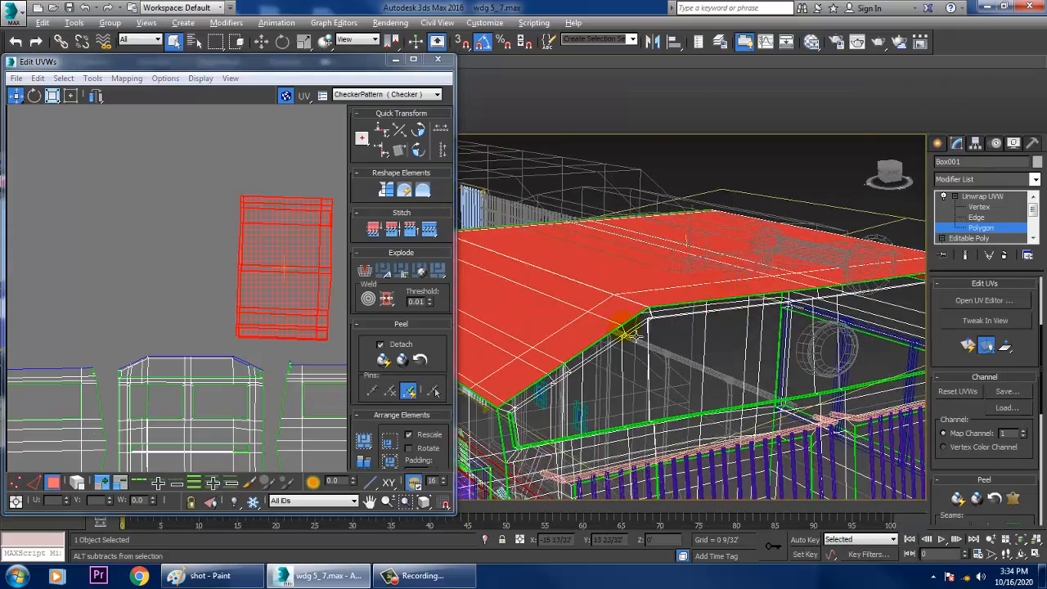
middle_click_drag(653, 323, 646, 282, "alt")
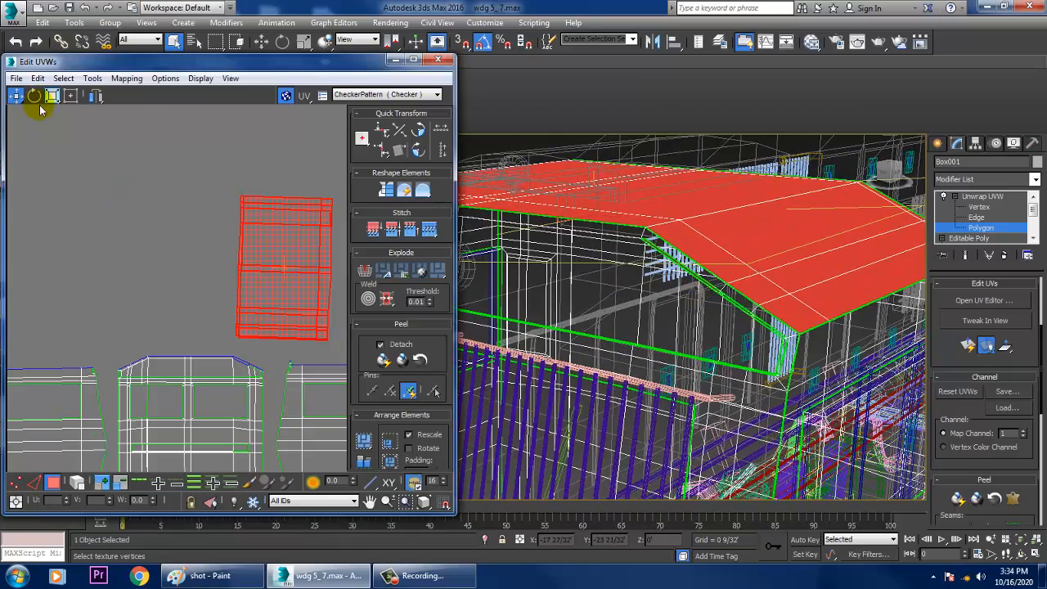
left_click(91, 78)
left_click(154, 302)
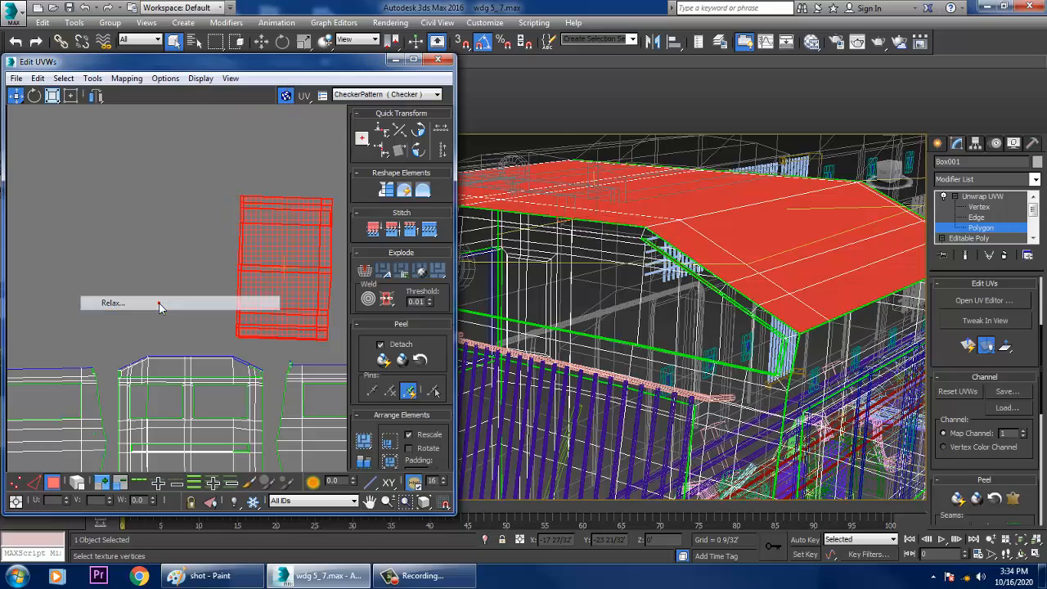
left_click(163, 173)
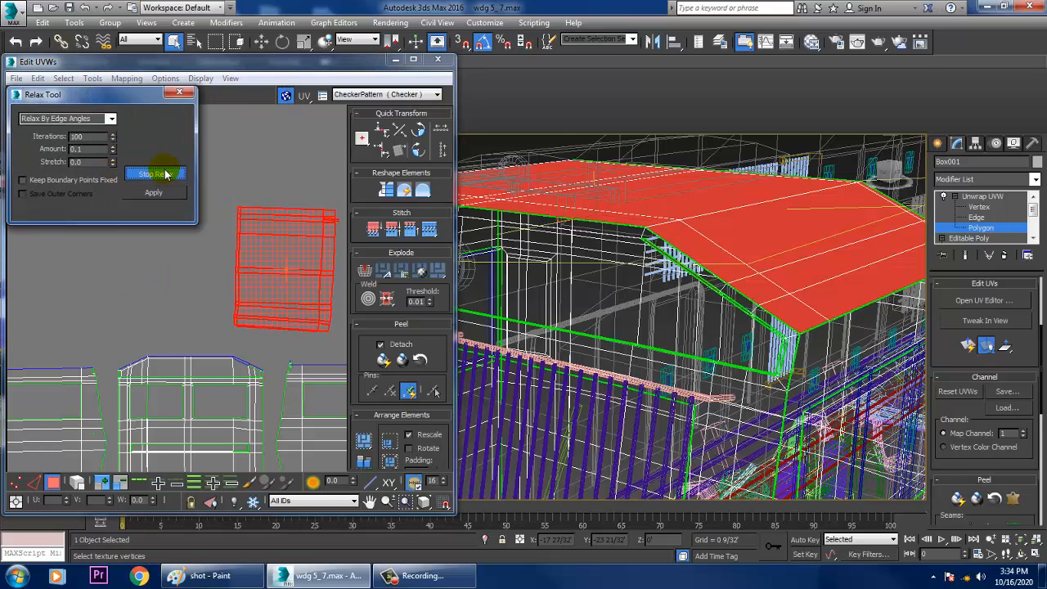
- Relax the roof's UV shell by polygon angles and close the relax tool
left_click(110, 119)
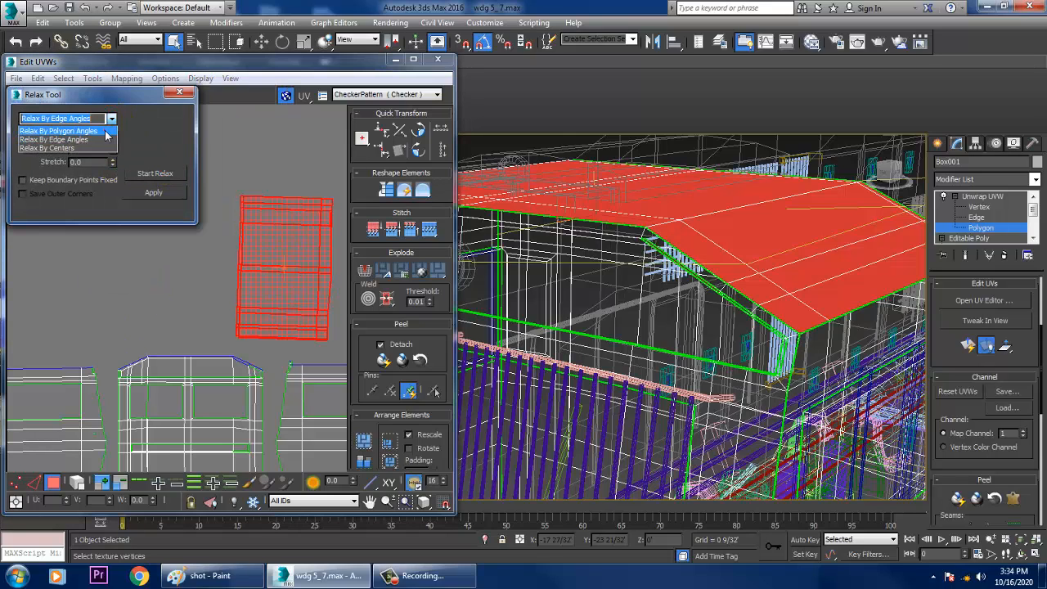
left_click(65, 128)
left_click(165, 174)
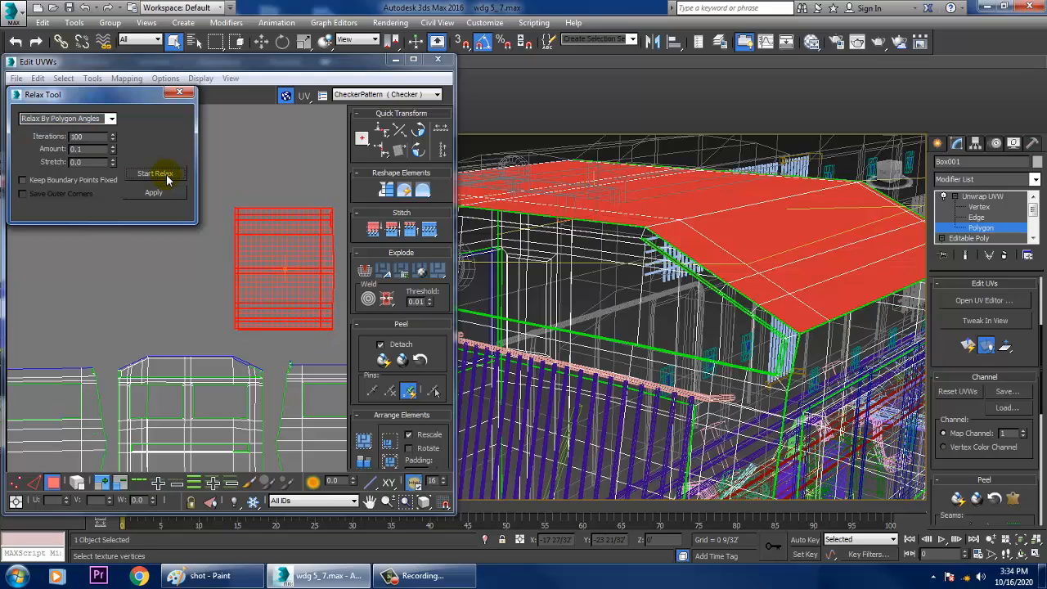
left_click(383, 120)
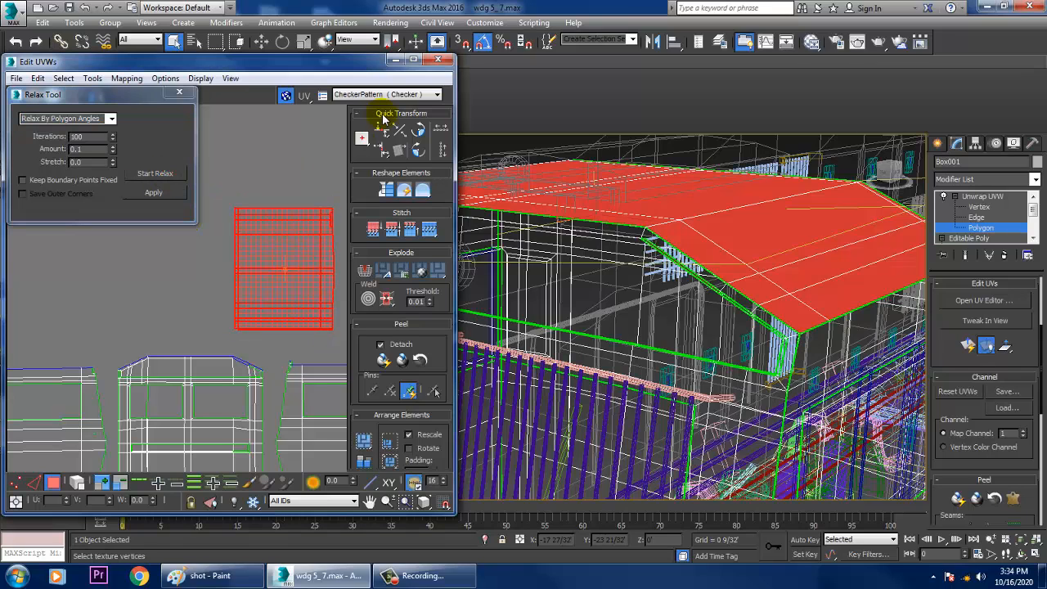
left_click(179, 92)
- Scale the relaxed roof shell up slightly in the UV editor
middle_click_drag(269, 234, 201, 237)
scroll(210, 268, "up", 3)
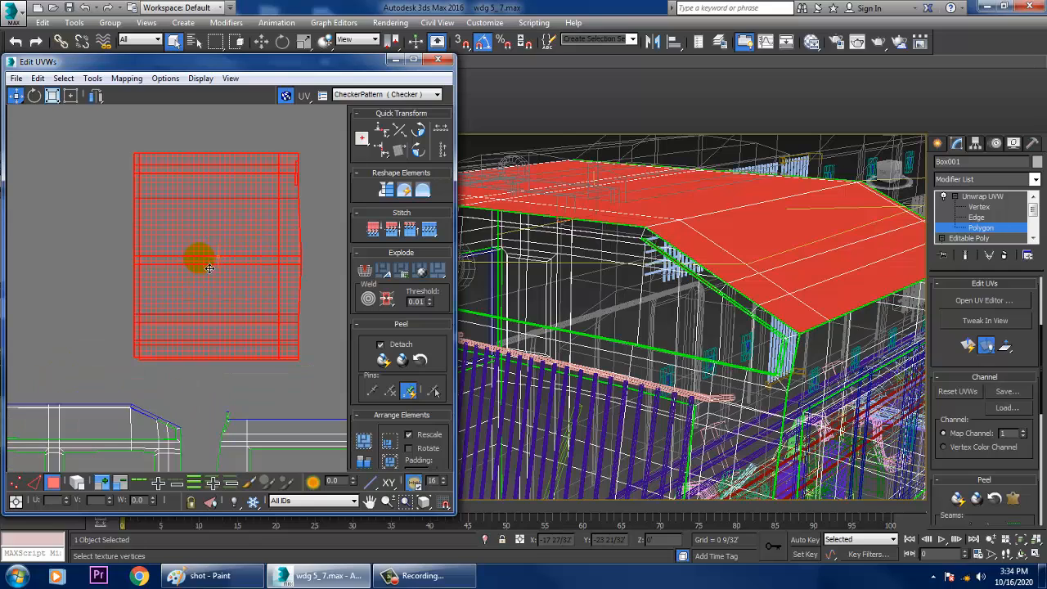
key("r")
mouse_move(225, 245)
left_mouse_down()
mouse_move(205, 229)
mouse_move(226, 246)
left_mouse_up()
middle_click_drag(232, 246, 234, 247)
scroll(234, 244, "down", 2)
scroll(245, 219, "up", 2)
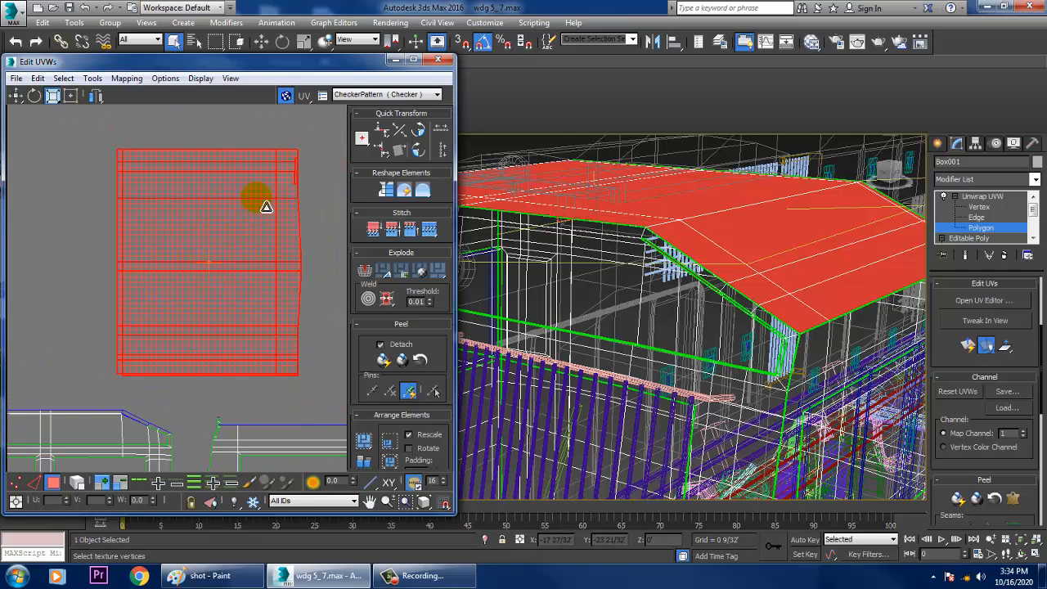
scroll(262, 214, "up", 3)
middle_click_drag(282, 210, 273, 217)
scroll(270, 225, "down", 2)
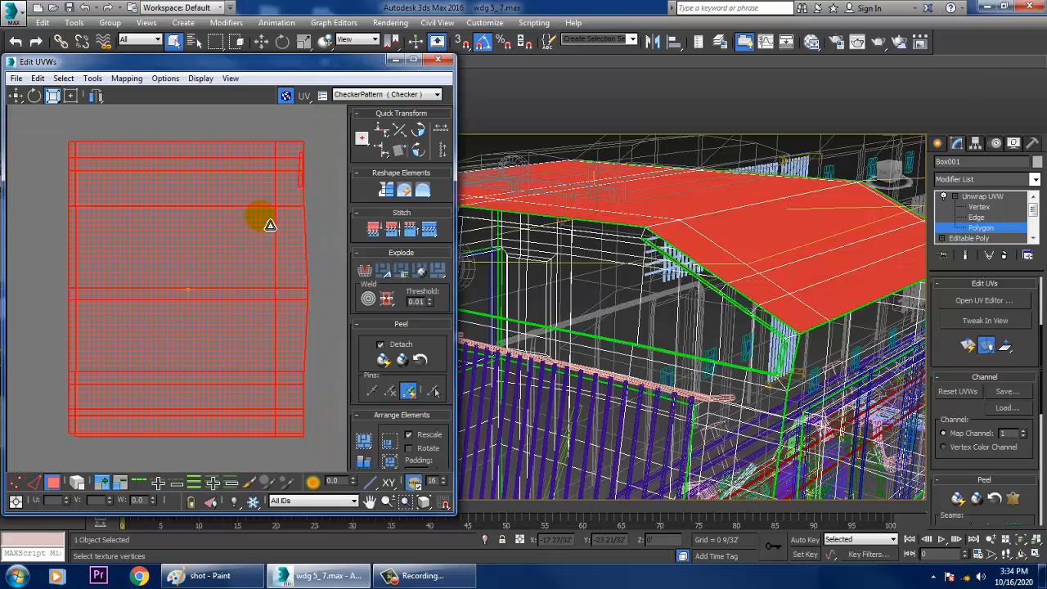
- Select the small sliver at the roof shell's upper corner to check its faces on the model, and switch the viewport to shaded display
middle_click_drag(320, 187, 292, 235)
left_click(304, 149)
scroll(281, 196, "up", 2)
left_click_drag(273, 214, 284, 224)
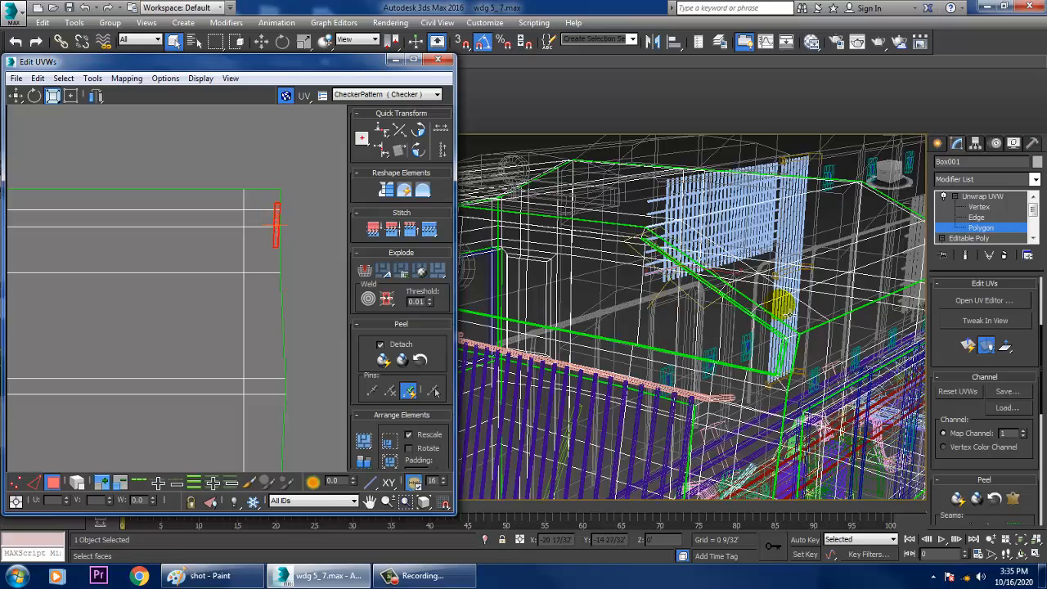
key("F3")
mouse_move(743, 304)
middle_mouse_down()
mouse_move(696, 300)
mouse_move(743, 300)
mouse_move(727, 260)
mouse_move(787, 253)
mouse_move(743, 283)
mouse_move(746, 326)
middle_mouse_up()
- Select the whole roof shell and rotate it a quarter turn so its bowed edge faces upward
middle_click_drag(224, 311, 239, 286)
scroll(239, 283, "down", 5)
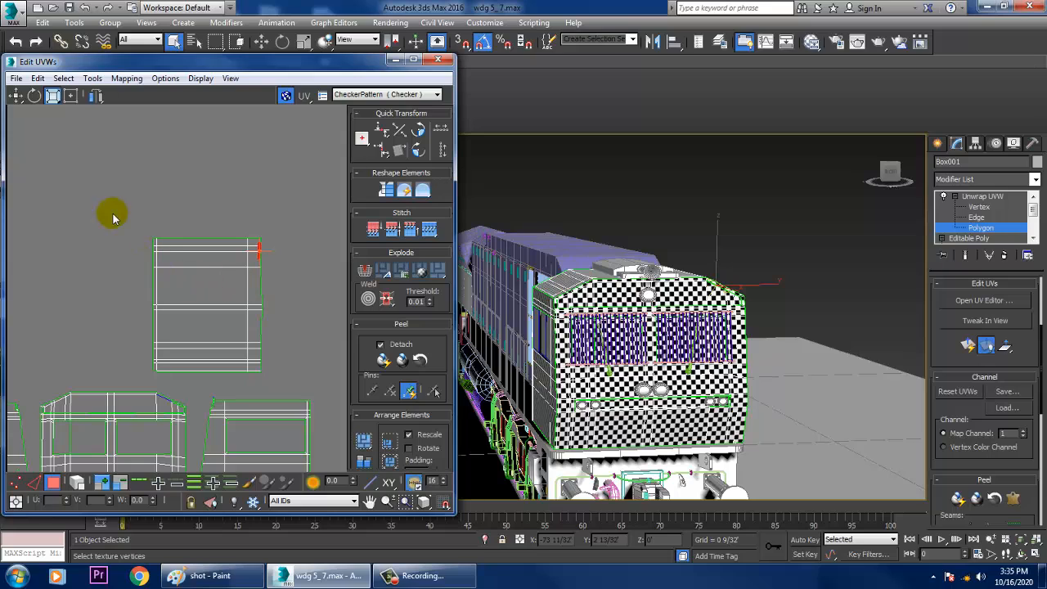
left_click_drag(319, 379, 317, 374)
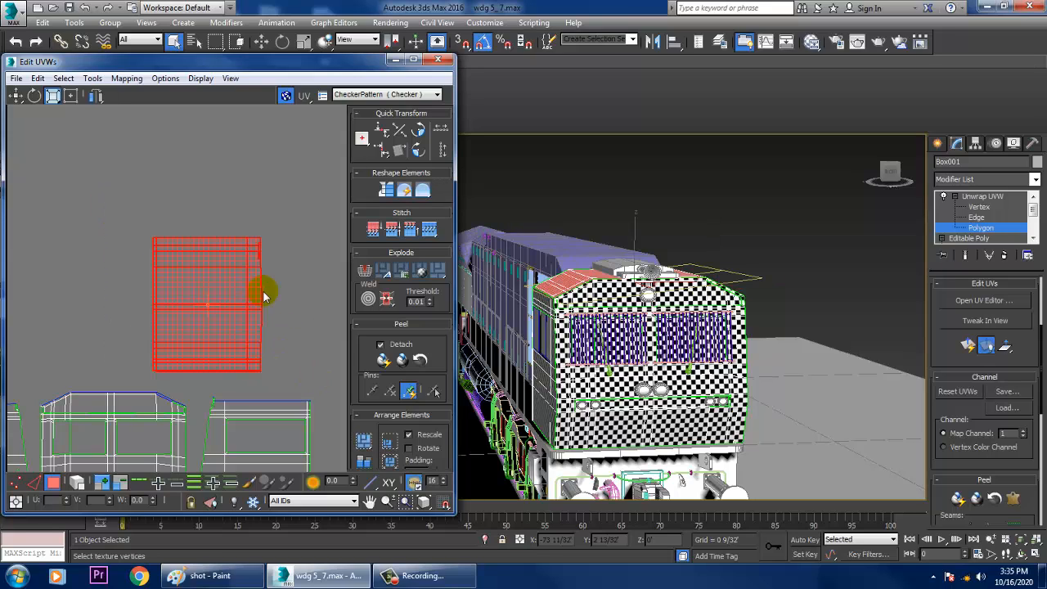
left_click(33, 96)
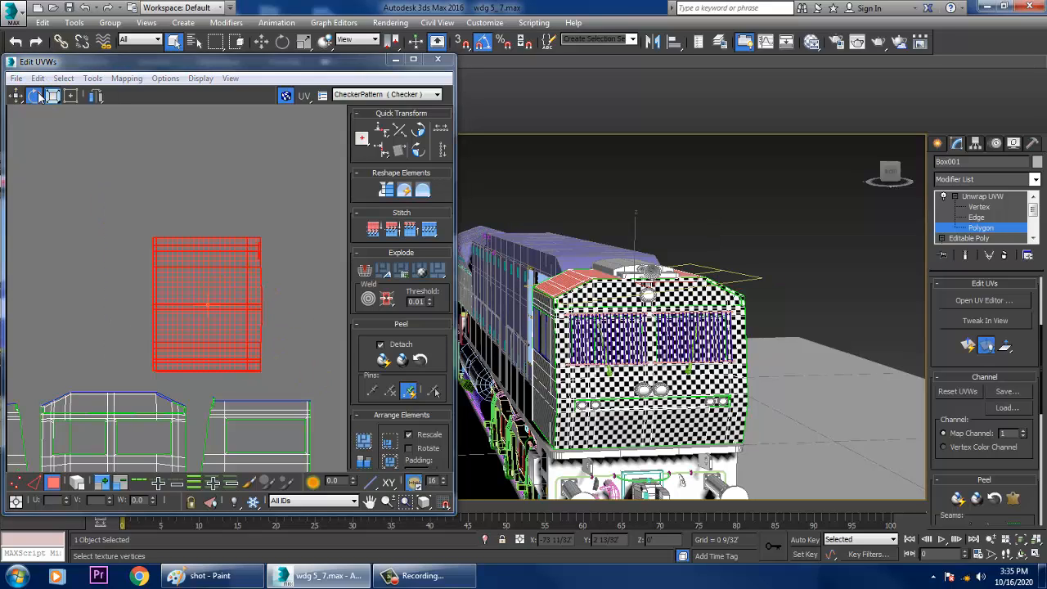
left_click_drag(260, 315, 216, 283)
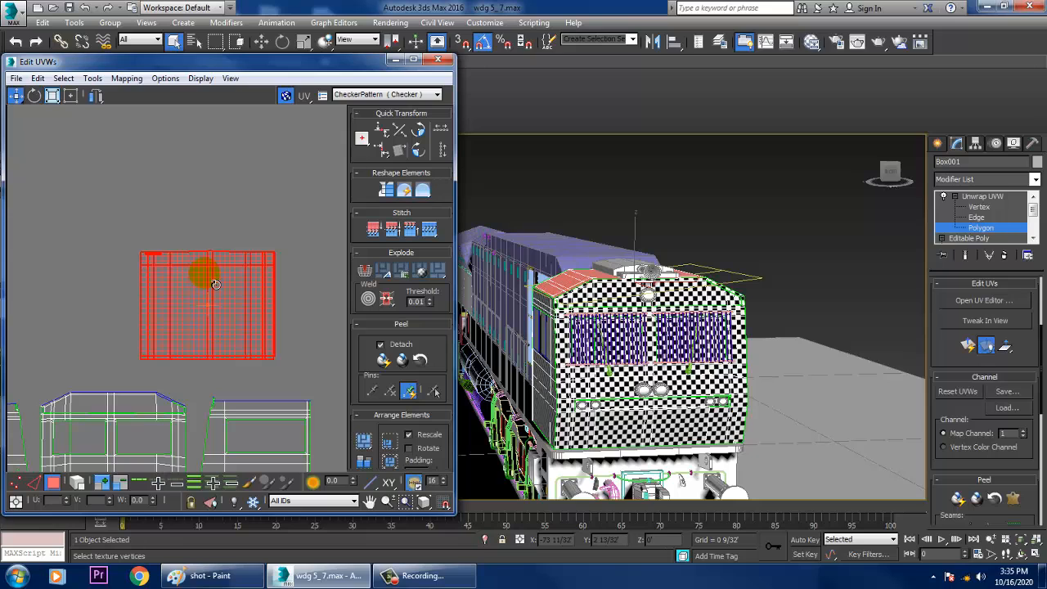
- Minimize the locomotive reference photo, bring back the UV editor, and save the scene
left_click(396, 61)
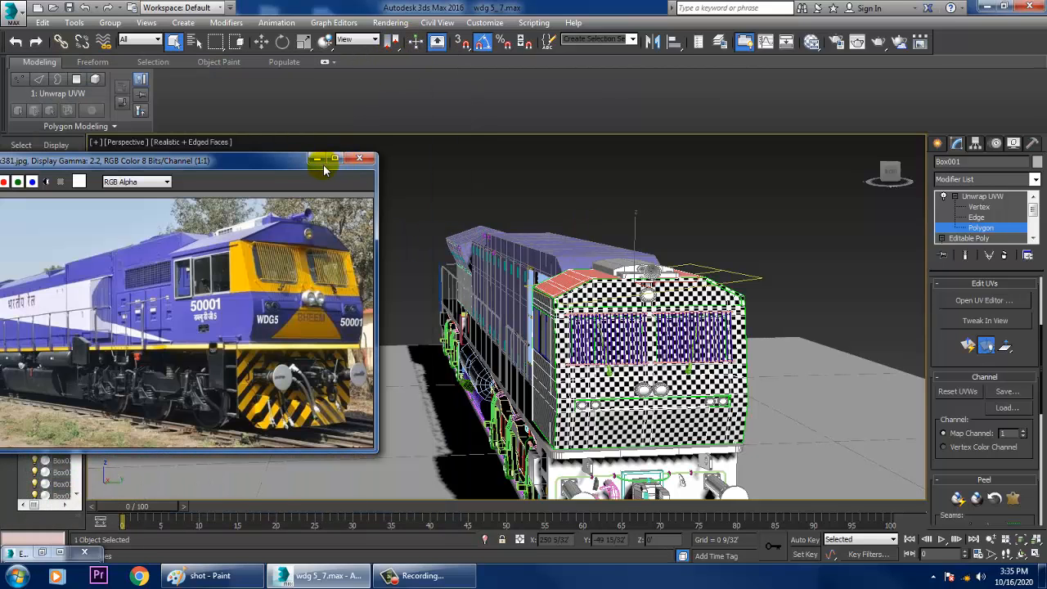
left_click(319, 159)
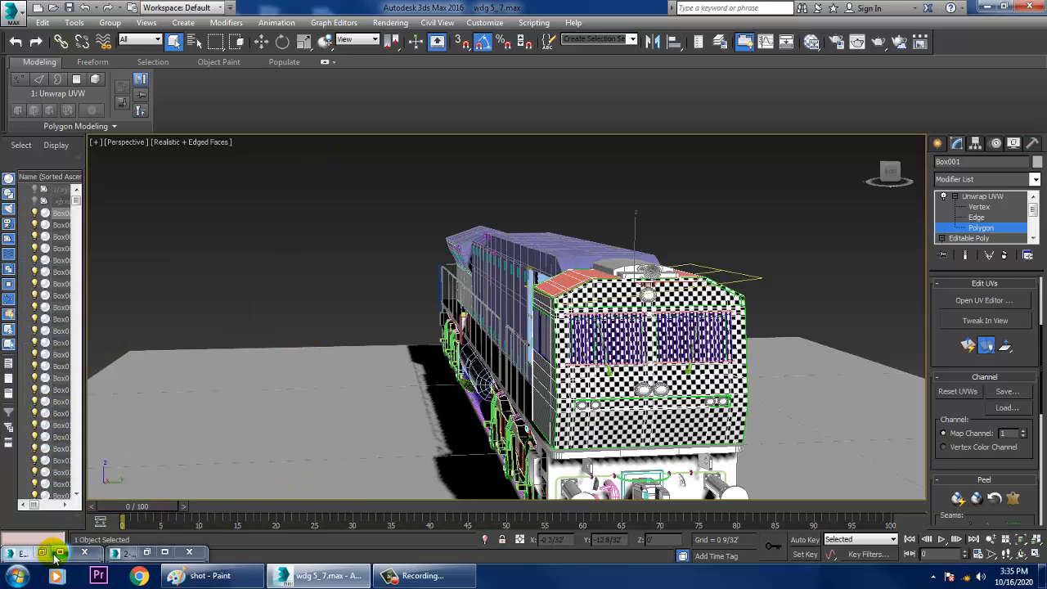
left_click(43, 554)
scroll(200, 311, "up", 2)
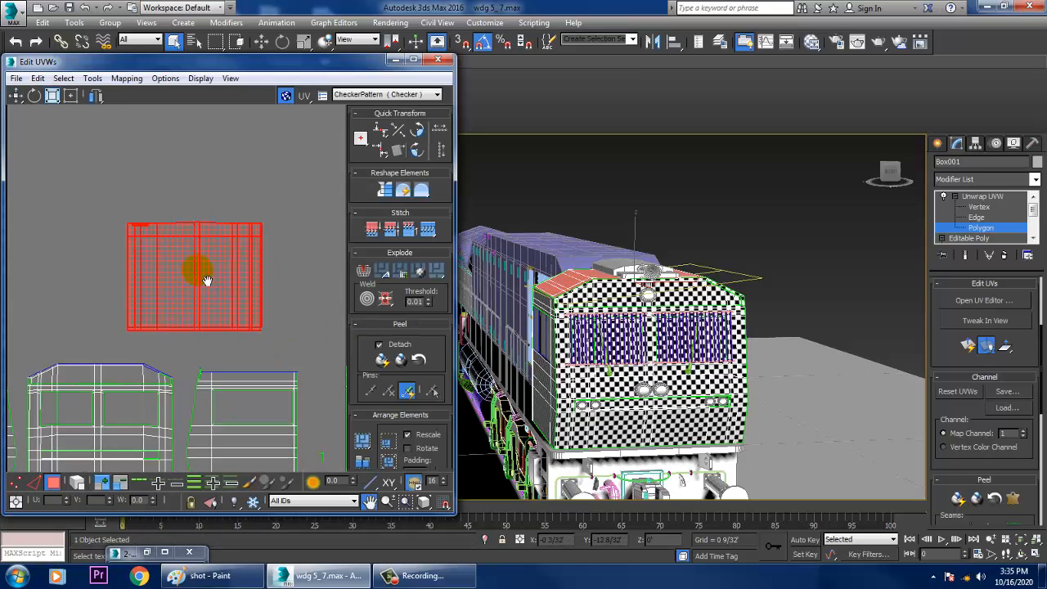
middle_click_drag(205, 269, 217, 216)
left_click(413, 60)
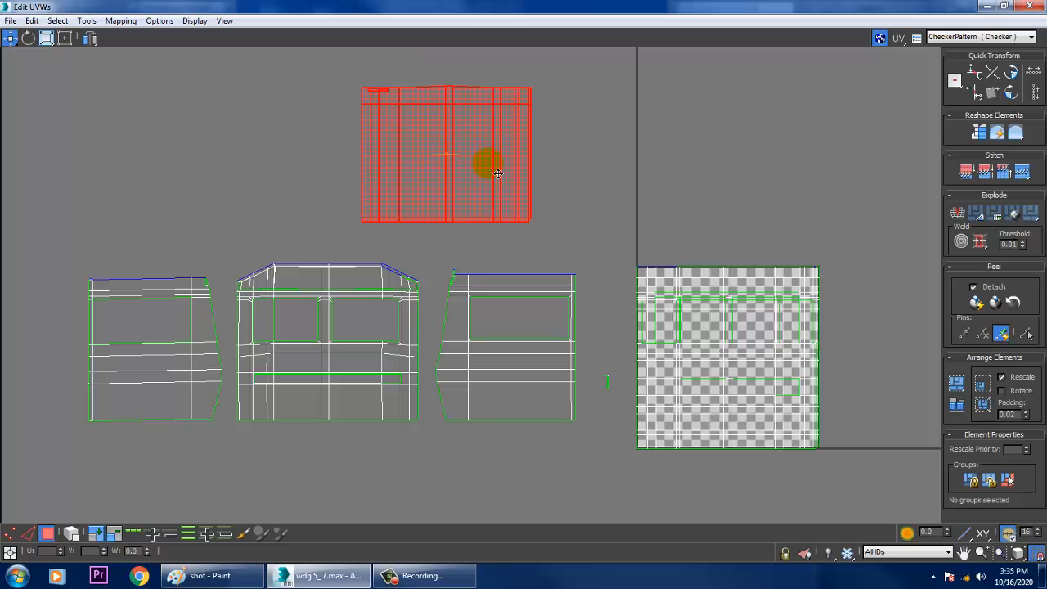
left_click(1002, 7)
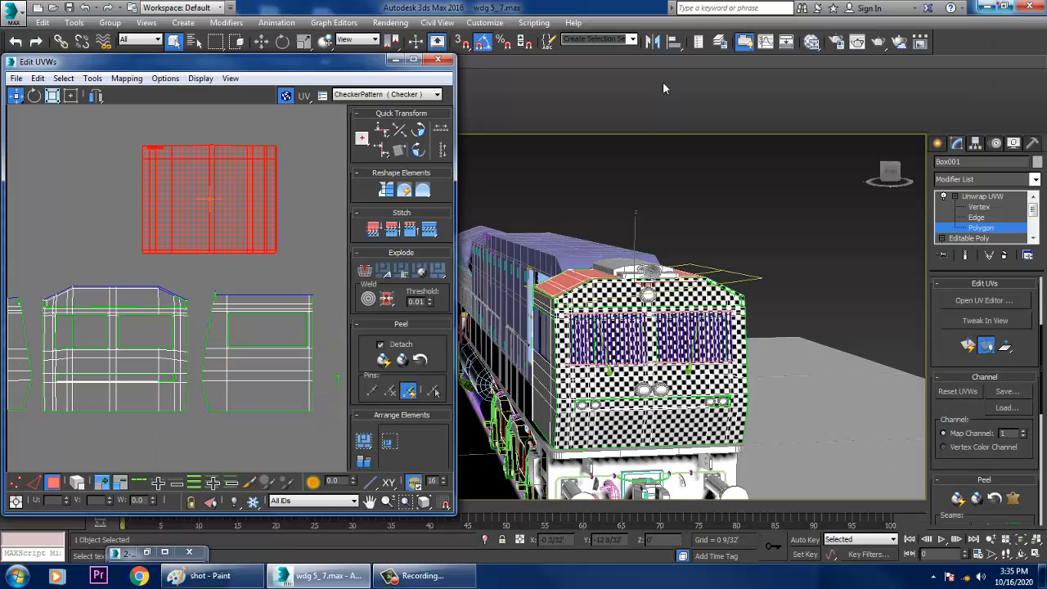
left_click(68, 7)
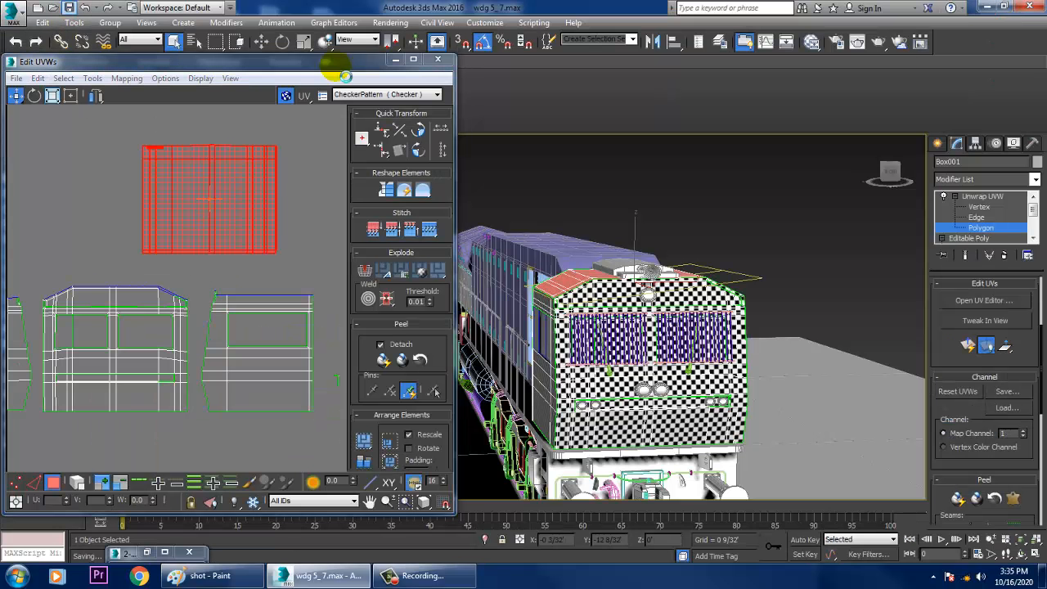
- Maximize the UV editor, center the roof shell above the front shell, rotate it half a turn, and deselect it
left_click(413, 60)
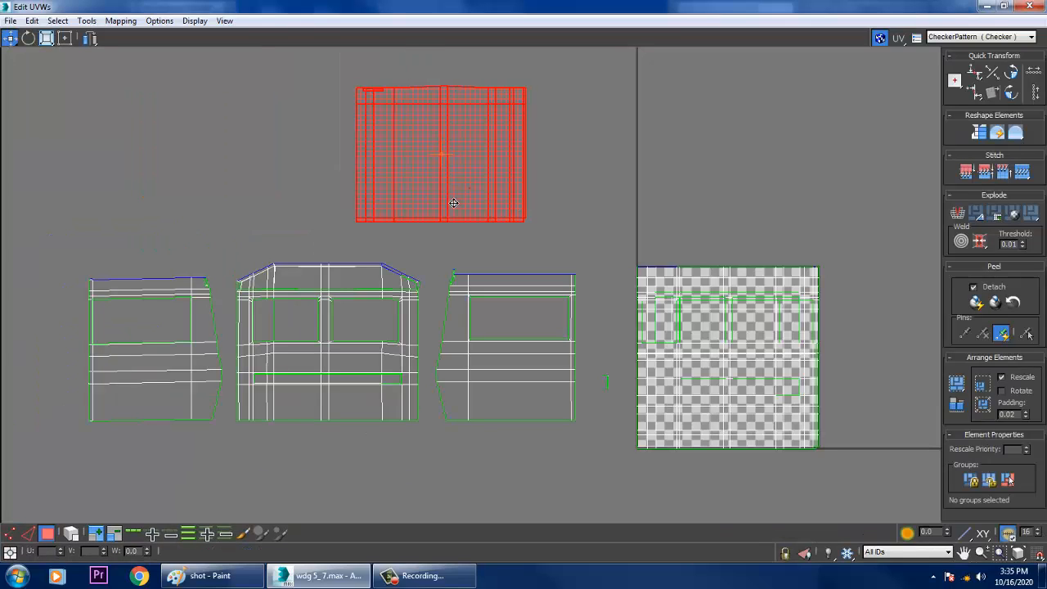
left_click_drag(453, 203, 337, 222)
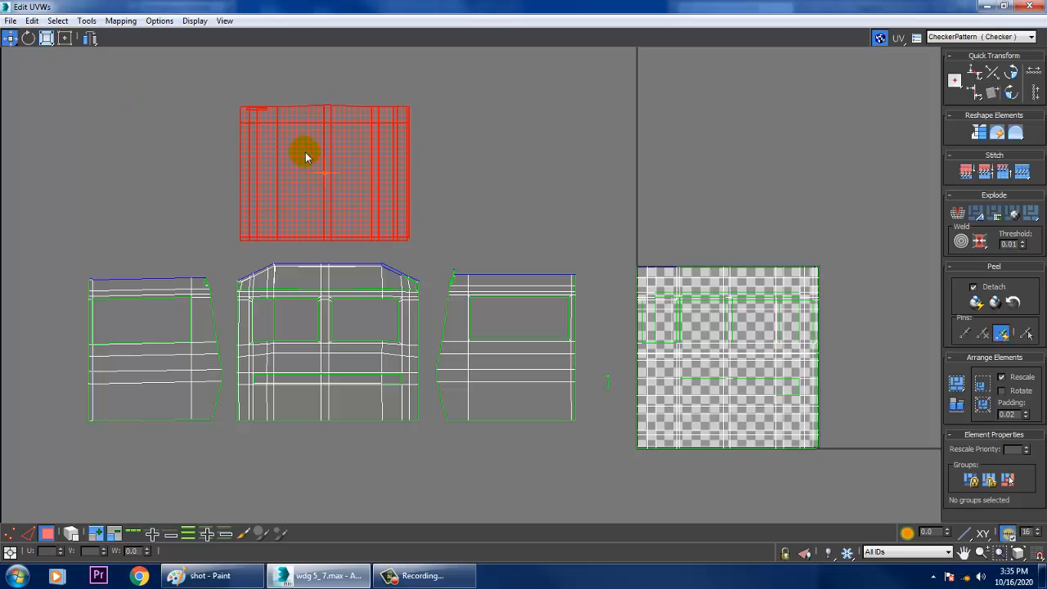
key("e")
left_click_drag(386, 186, 393, 225)
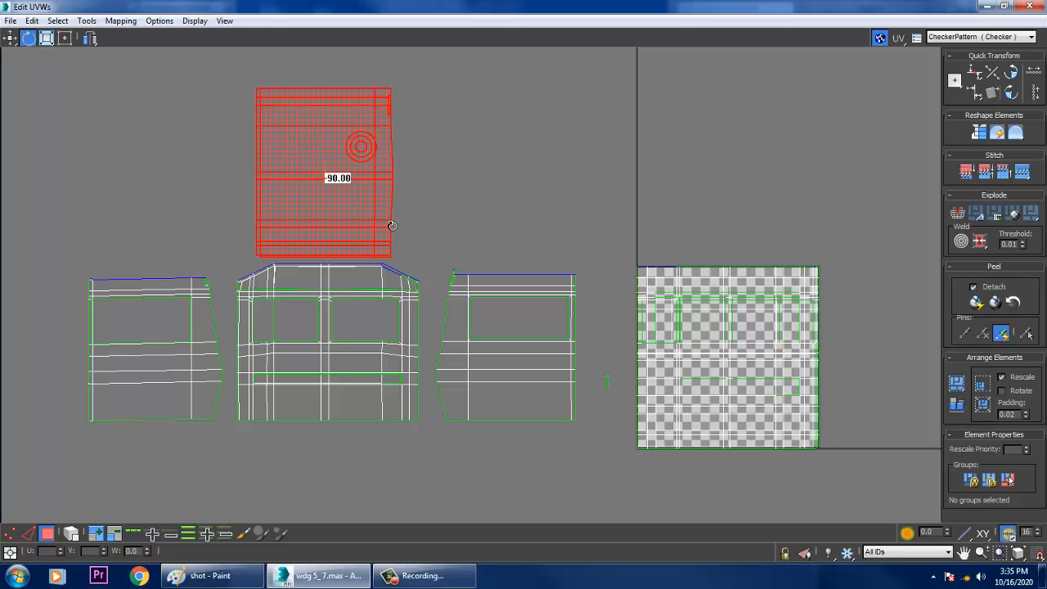
left_click_drag(396, 271, 407, 156)
left_click(569, 165)
- Select the leftover overlapping shells on the checkered tile and move them into empty space well beyond the cab shells
scroll(528, 212, "down", 3)
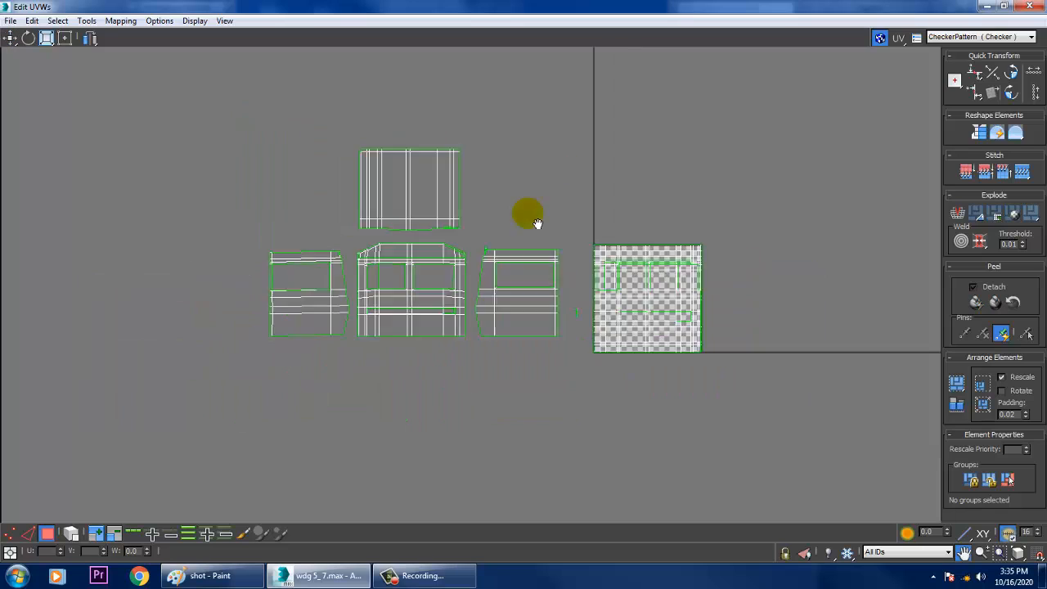
left_click_drag(621, 296, 730, 352)
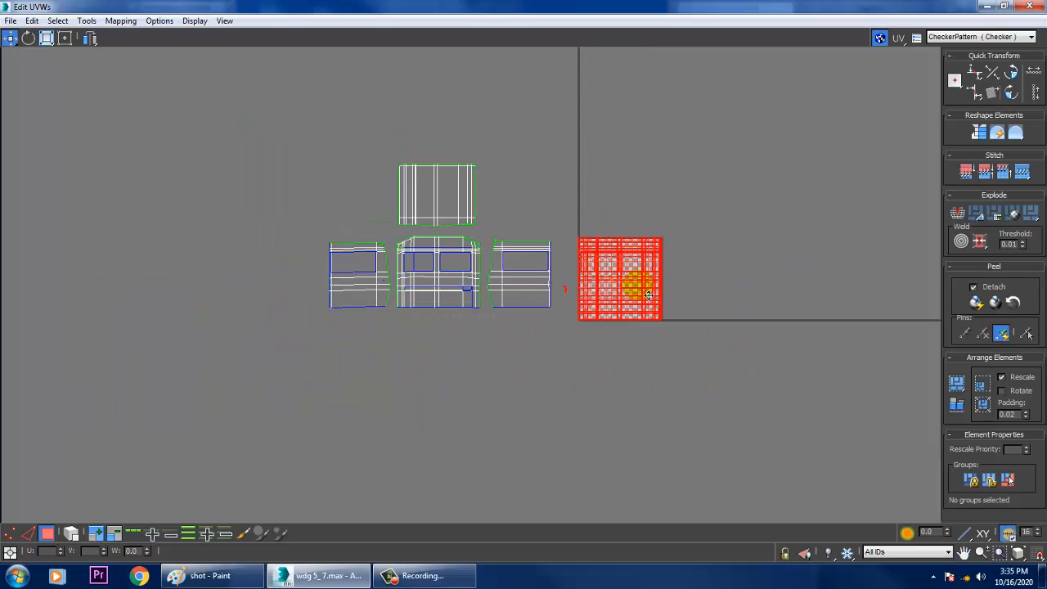
left_click_drag(647, 295, 124, 213)
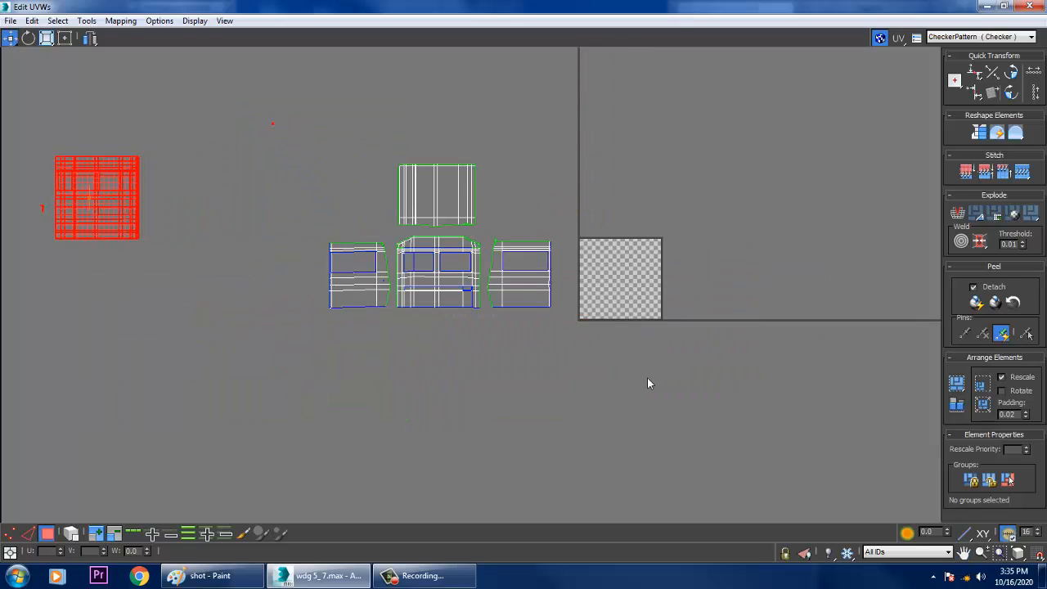
- Select the roof, front and two side shells together, scale them down, and move them onto the checkered tile
left_click(509, 271)
left_click(465, 262)
left_click_drag(467, 287, 546, 386)
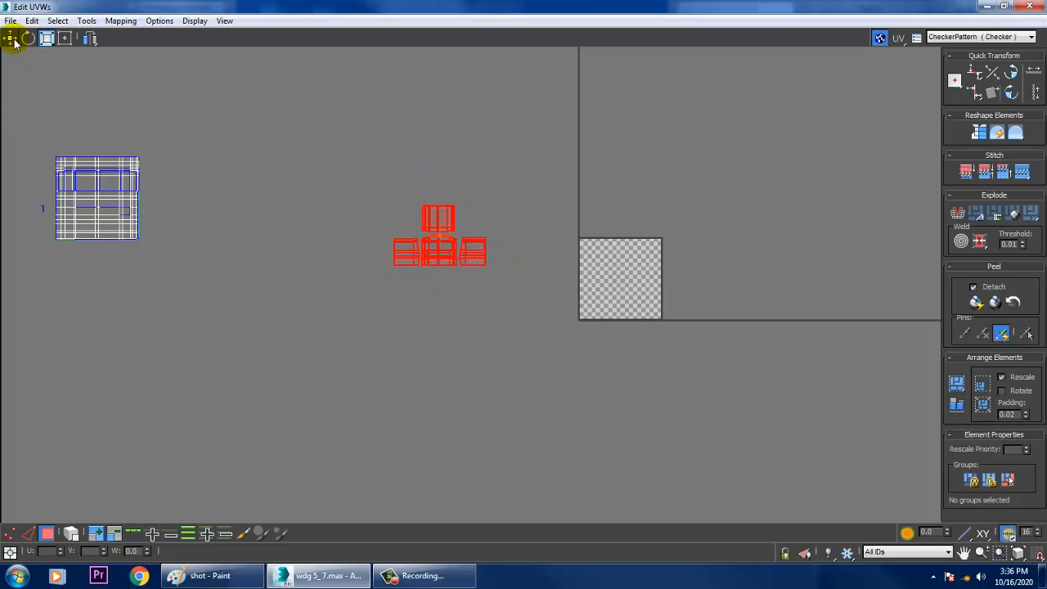
scroll(446, 277, "up", 3)
left_click_drag(423, 258, 725, 330)
scroll(725, 330, "up", 3)
middle_click_drag(725, 330, 636, 340)
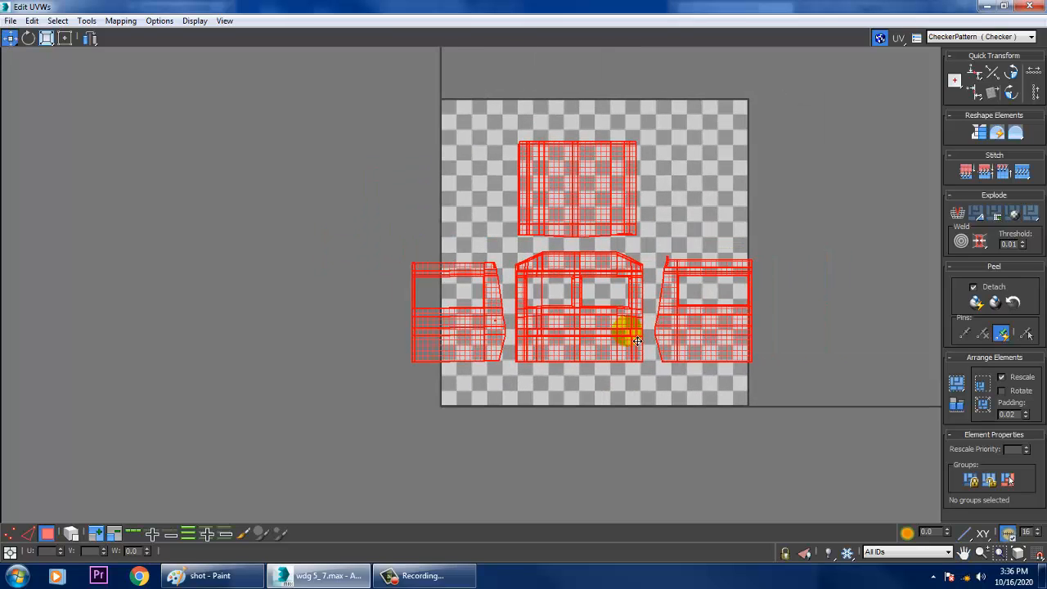
- Shrink and center the four cab shells to fit inside the checkered tile, and inspect the checker pattern on the cab
left_click_drag(610, 320, 659, 371)
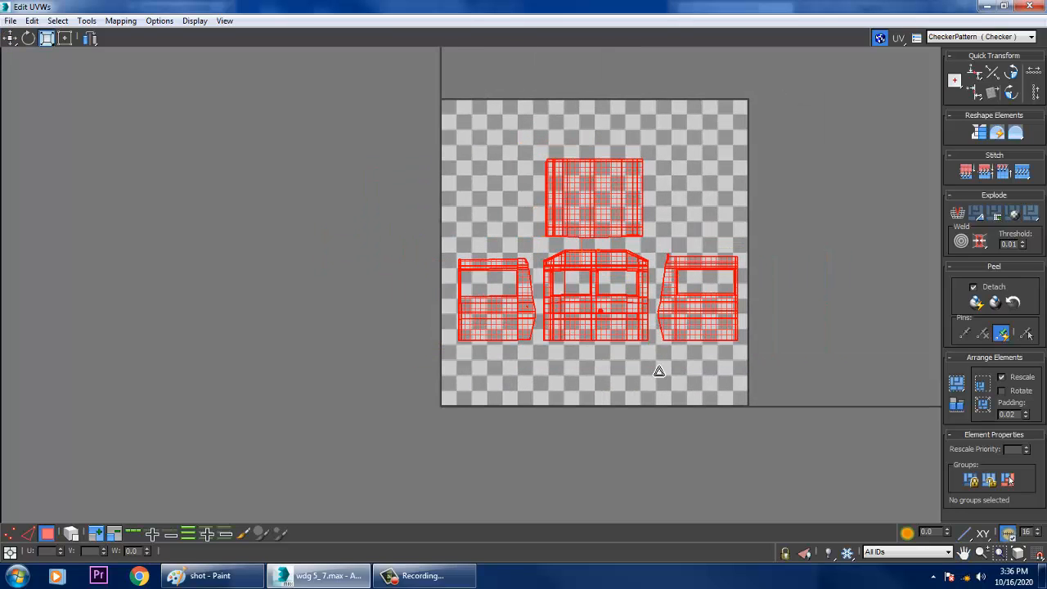
scroll(585, 289, "up", 3)
key("w")
left_click_drag(611, 333, 616, 333)
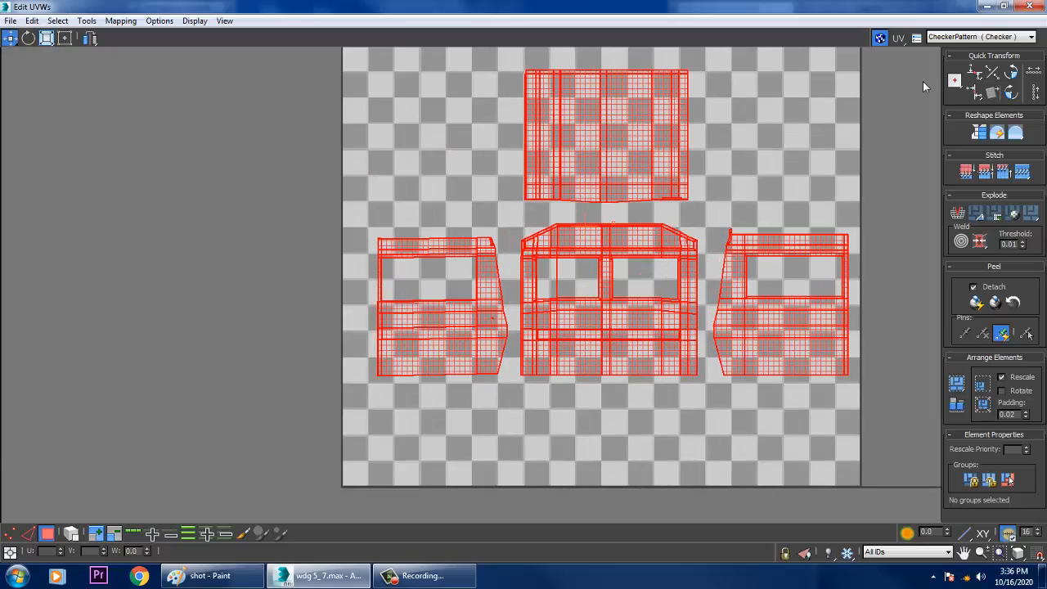
left_click(1005, 9)
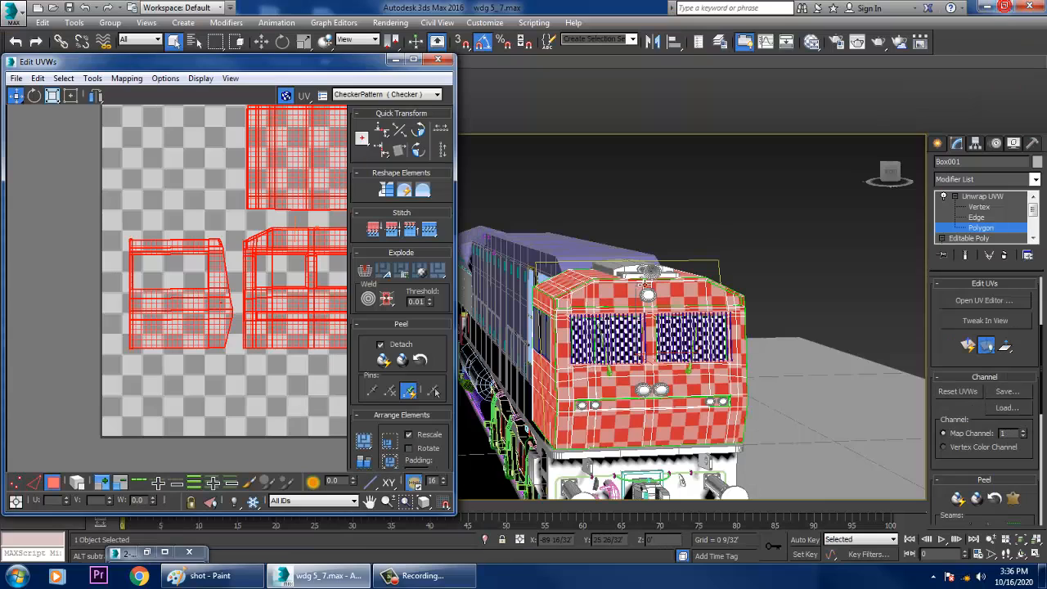
scroll(646, 291, "up", 5)
middle_click_drag(679, 314, 752, 327, "alt")
scroll(705, 318, "down", 5)
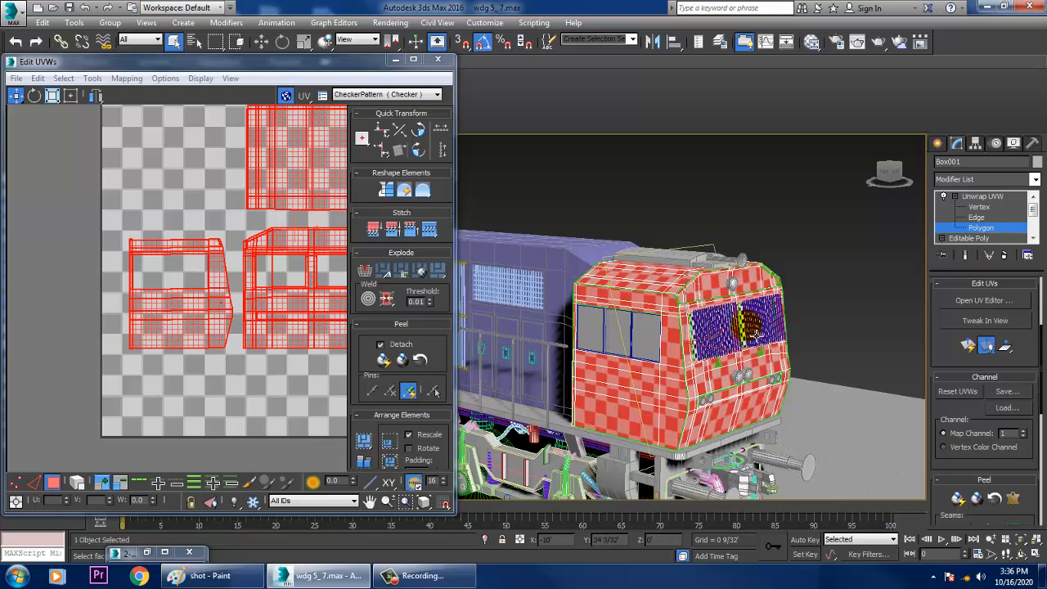
- Render the UVW template of the cab's shells at a width and height of 2048
left_click(413, 60)
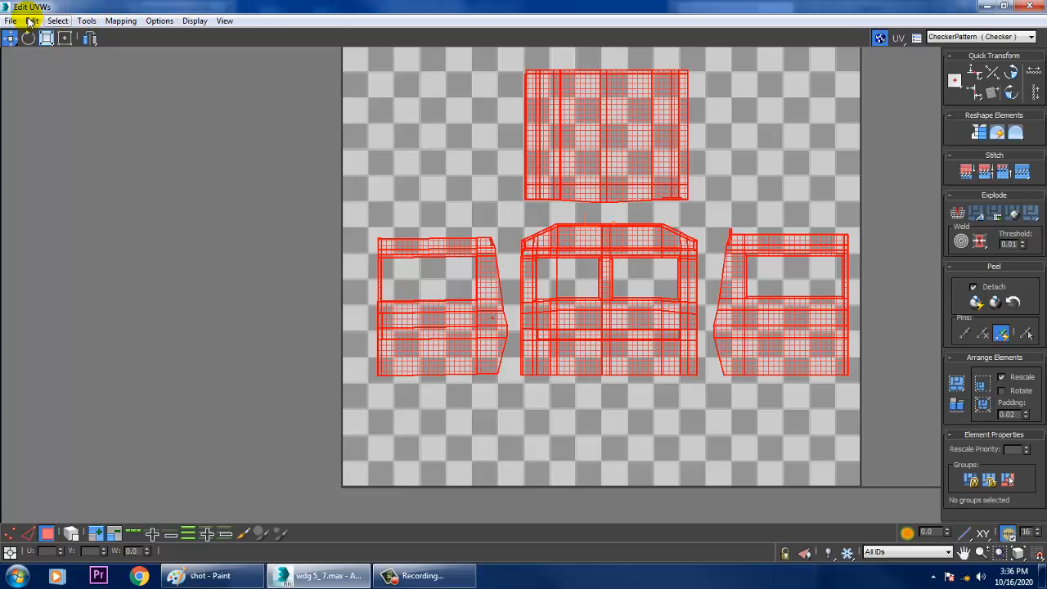
left_click(86, 21)
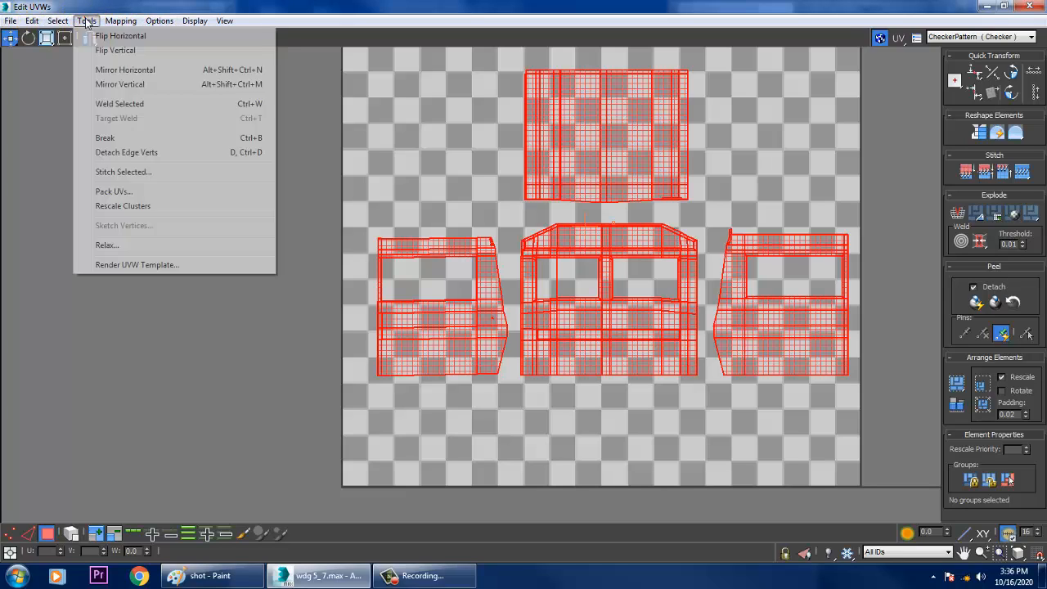
left_click(183, 265)
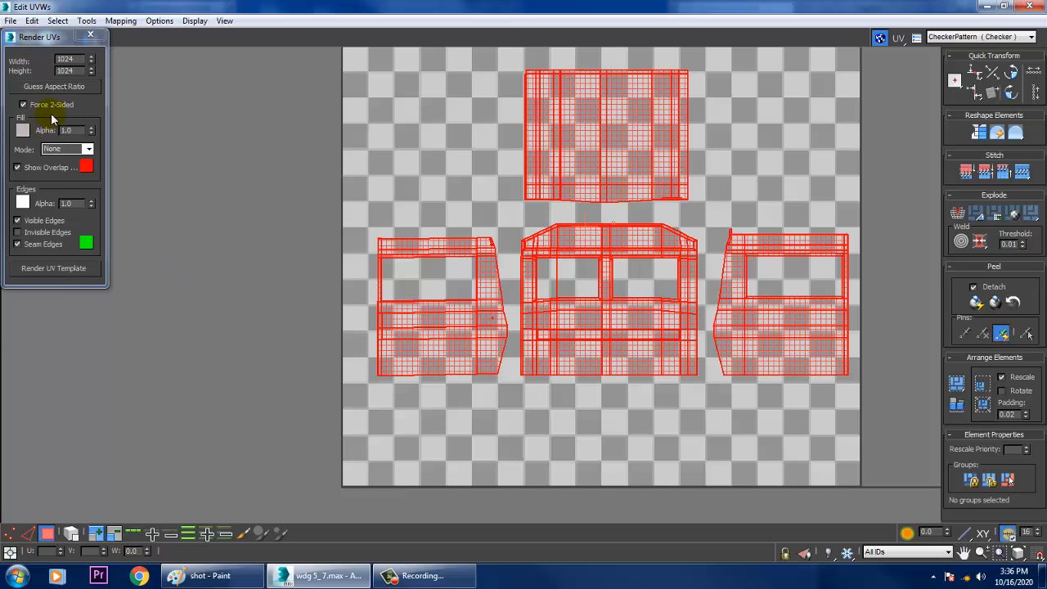
left_click(82, 59)
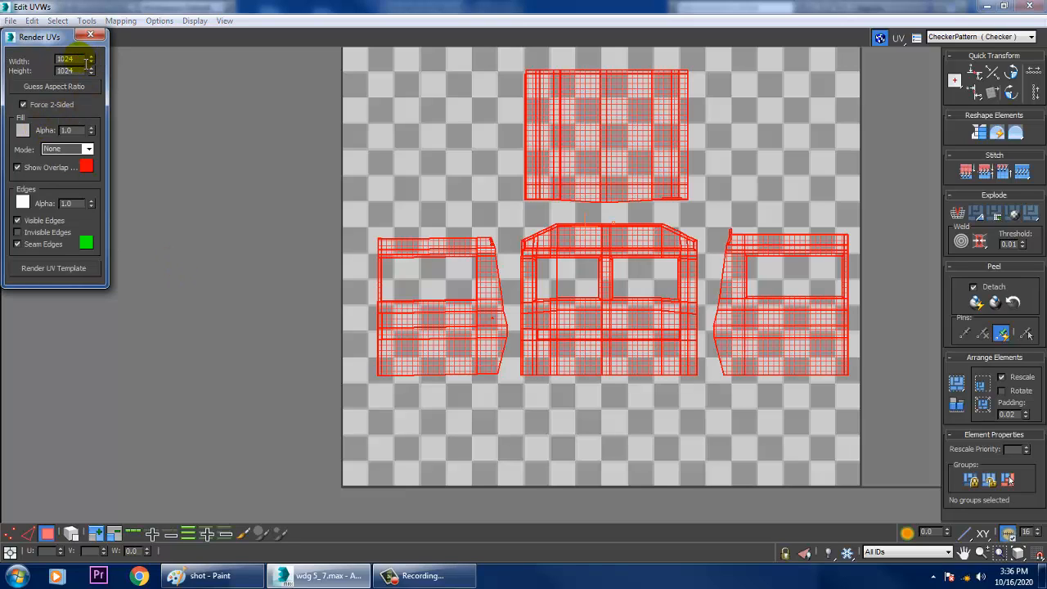
left_click_drag(77, 59, 10, 55)
type("20482")
left_click(71, 271)
left_click(220, 320)
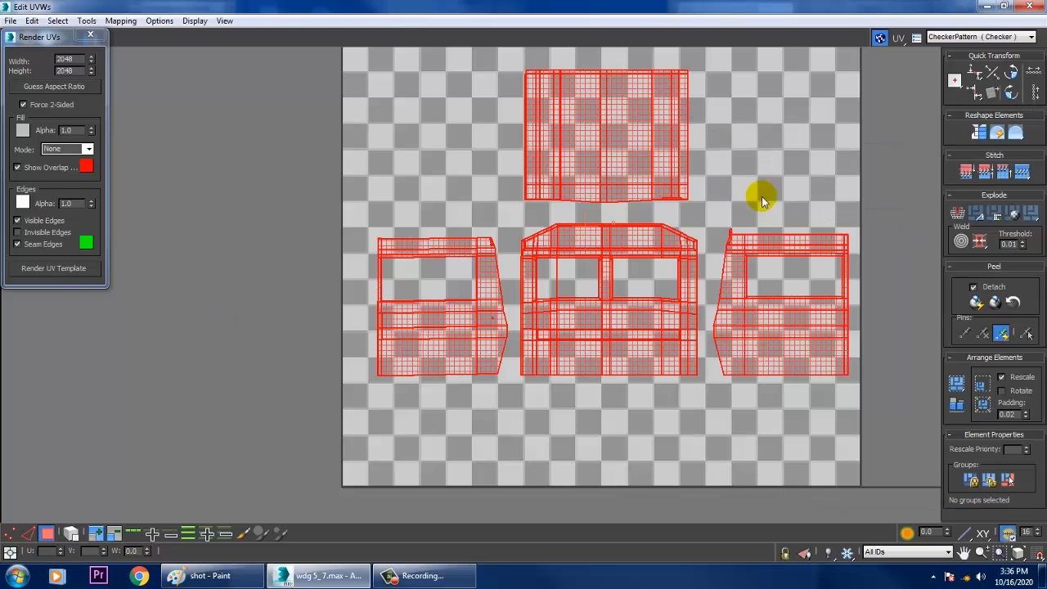
- Restore the UV editor window, start saving the rendered UV map, and open the Desktop folder wdg 5 as the destination
left_click(1004, 6)
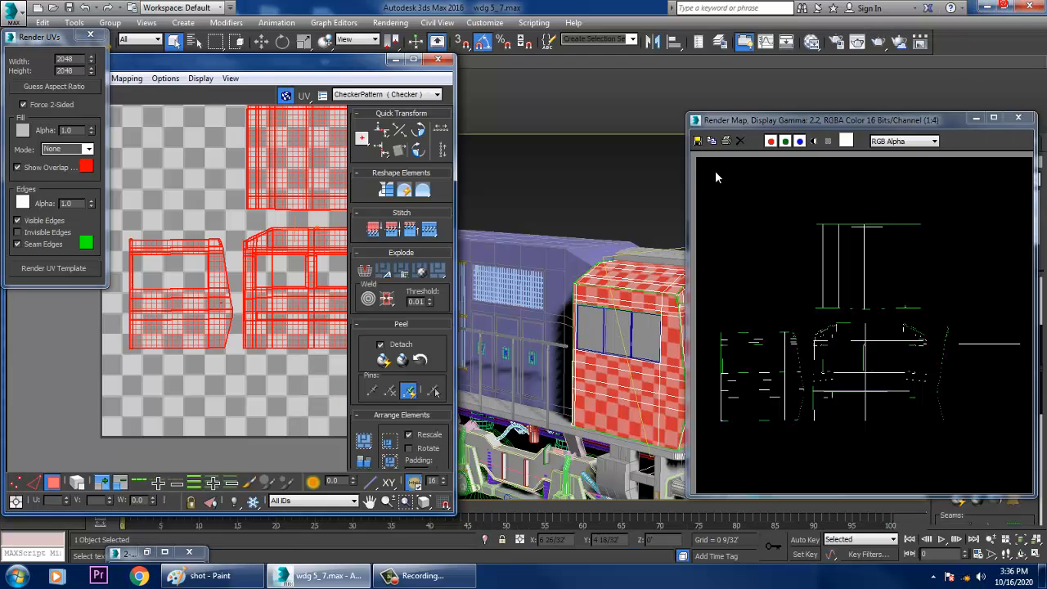
left_click(698, 141)
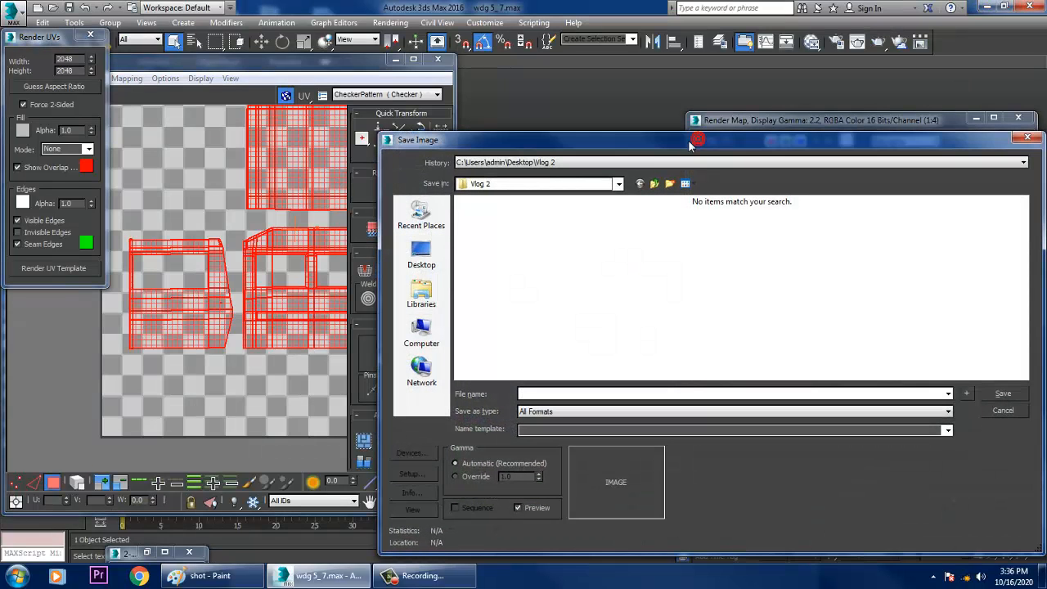
left_click(420, 255)
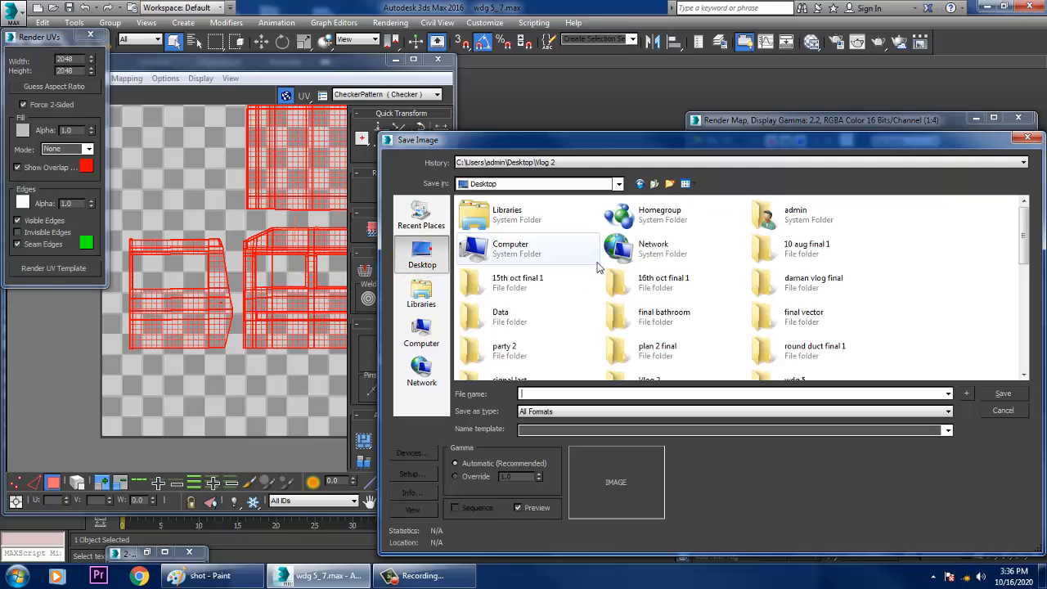
left_click(647, 276)
scroll(652, 296, "down", 5)
double_click(772, 211)
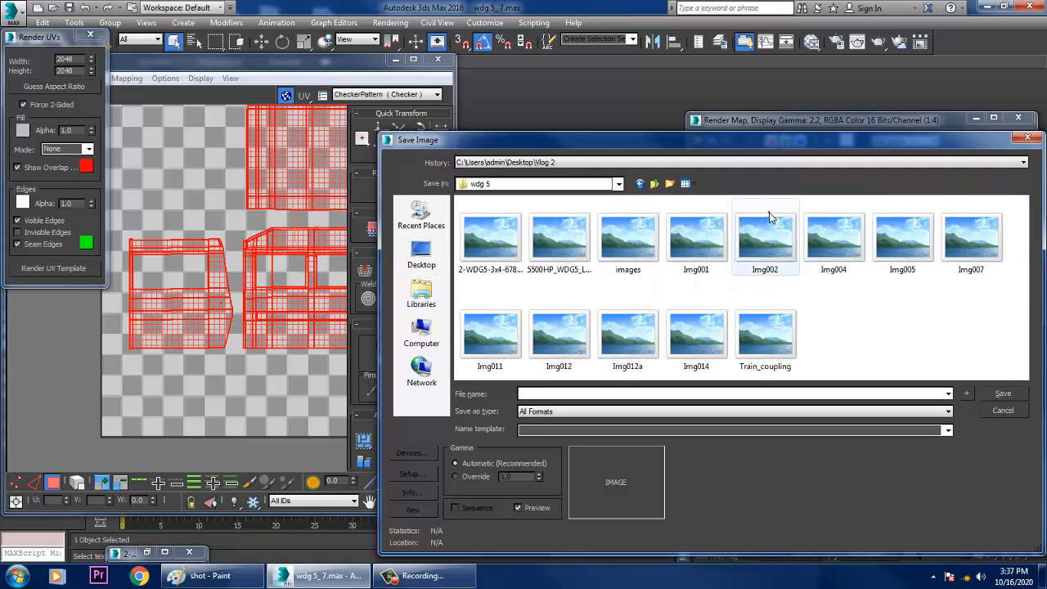
- Create a folder named "WDG texture" inside the wdg 5 folder and open it as the save location
right_click(856, 349)
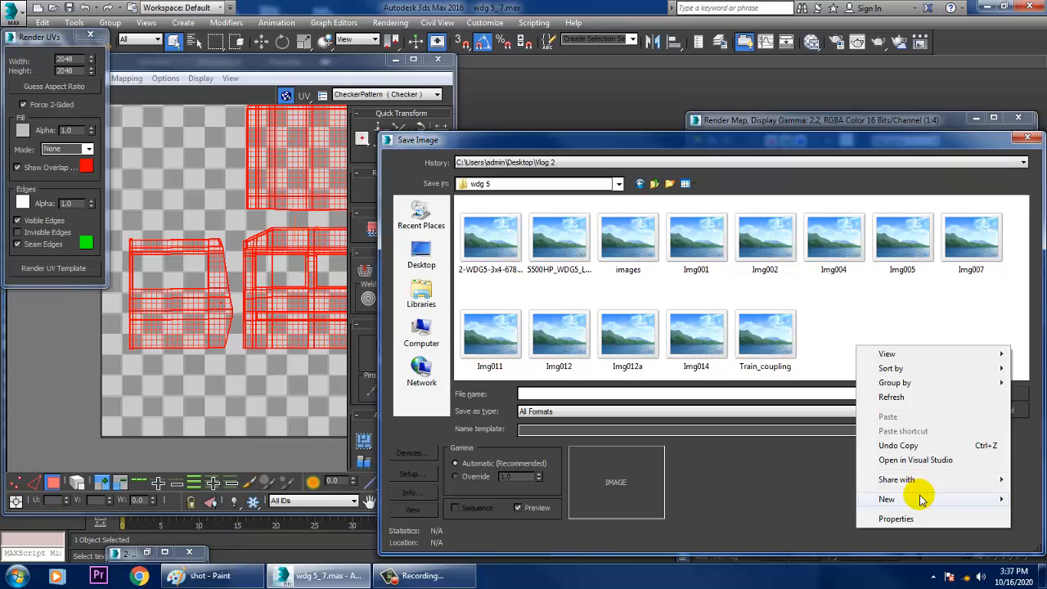
mouse_move(924, 497)
left_click(760, 263)
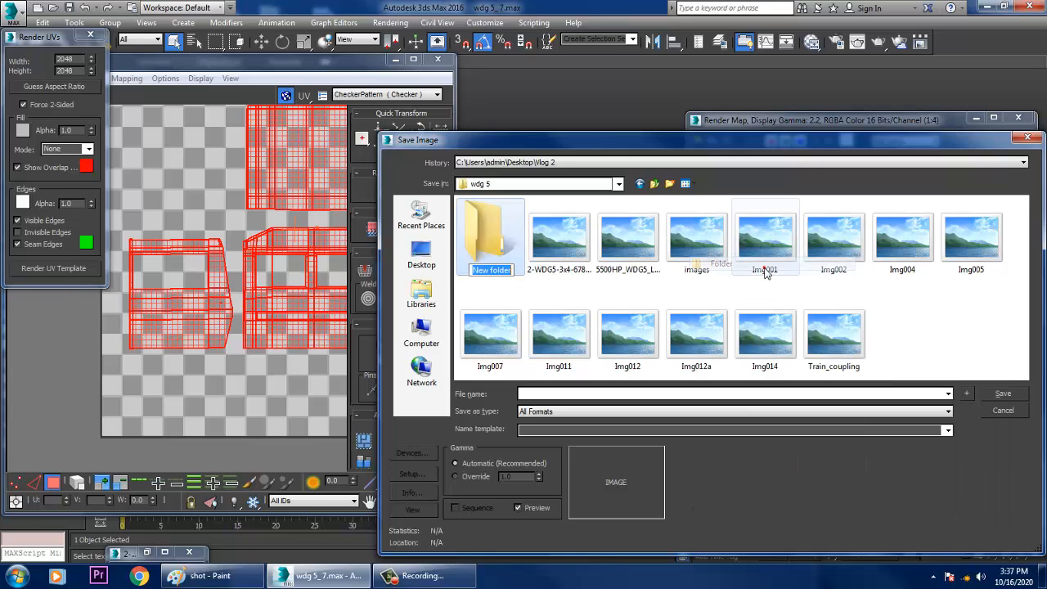
type("WD")
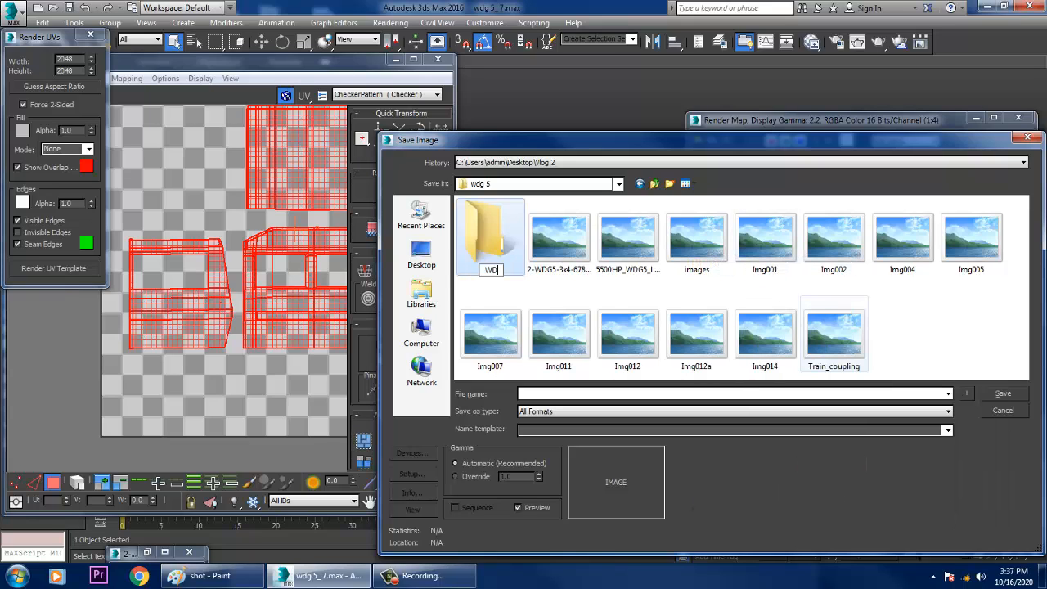
type("G texture")
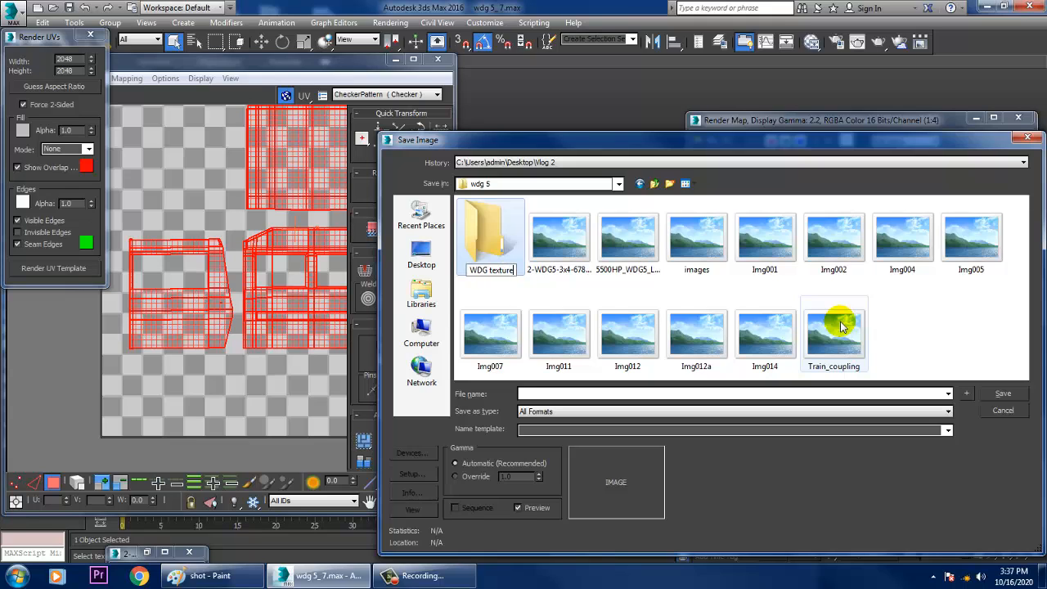
key("Return")
key("Return")
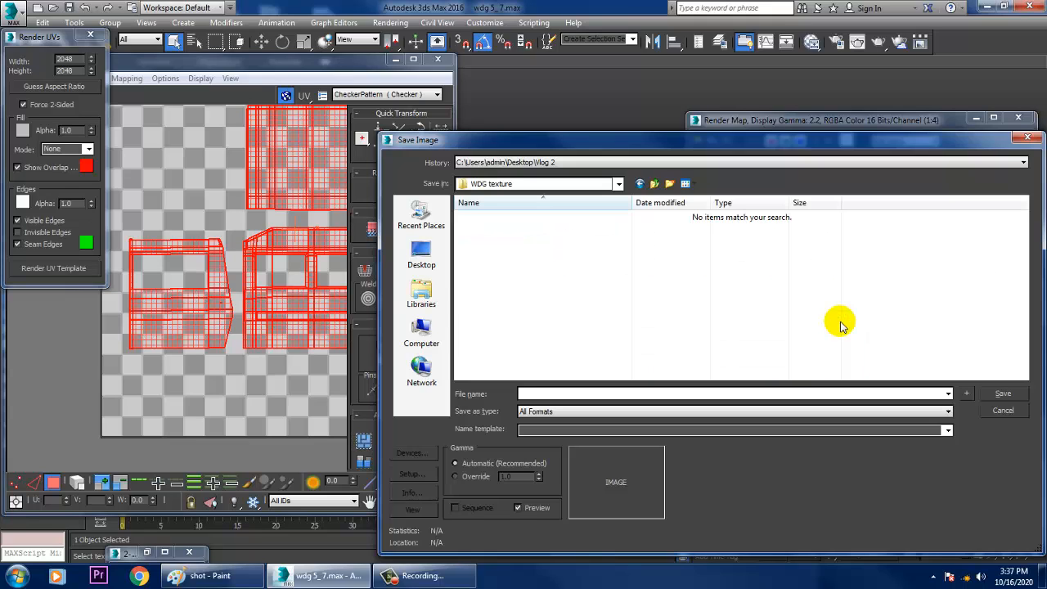
- Save the rendered UV template as a JPEG file named "uvs 1" with quality 100
left_click(637, 394)
type("uvs")
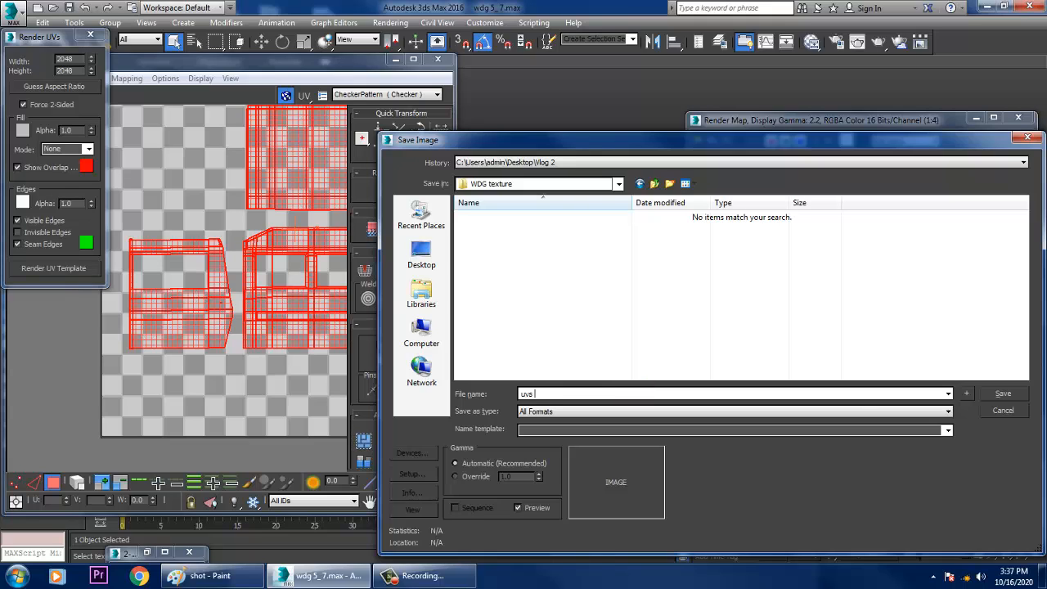
type("j")
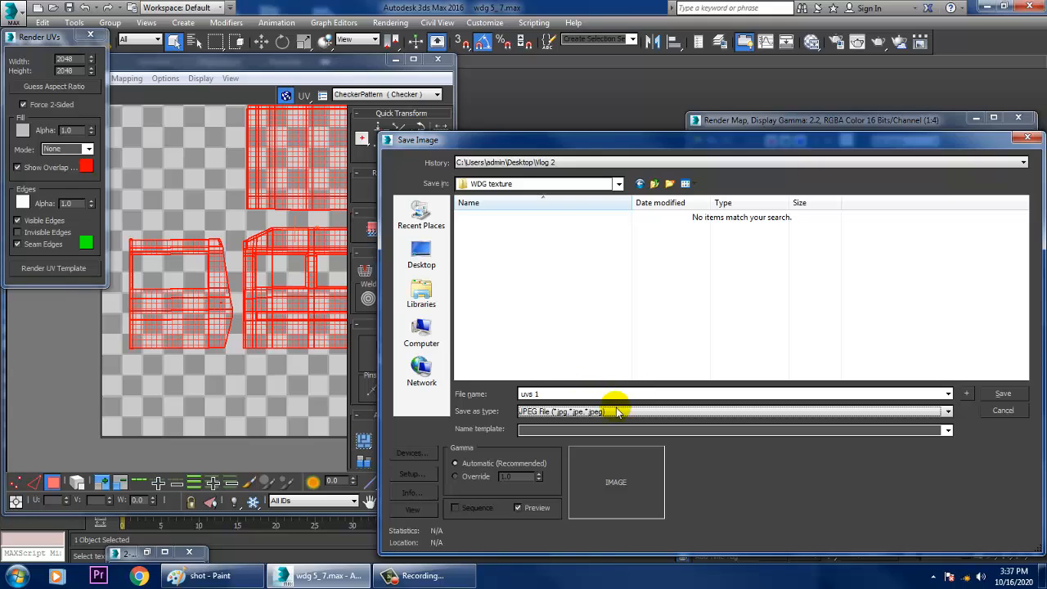
left_click(1006, 394)
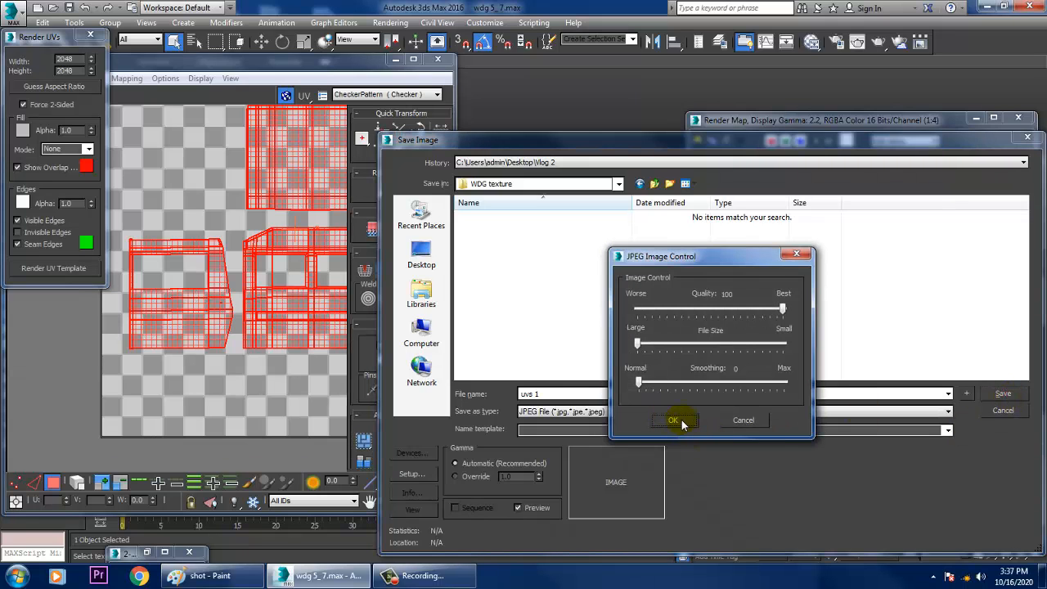
left_click(681, 419)
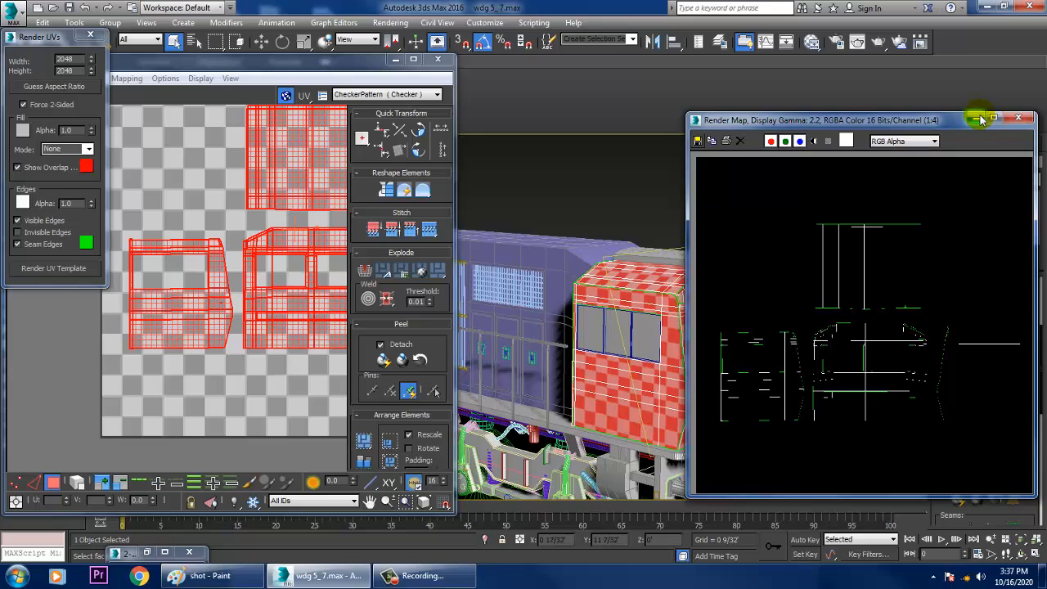
- Minimize the render map window and 3ds Max, and launch Adobe Photoshop CC 2015
left_click(980, 120)
left_click(986, 7)
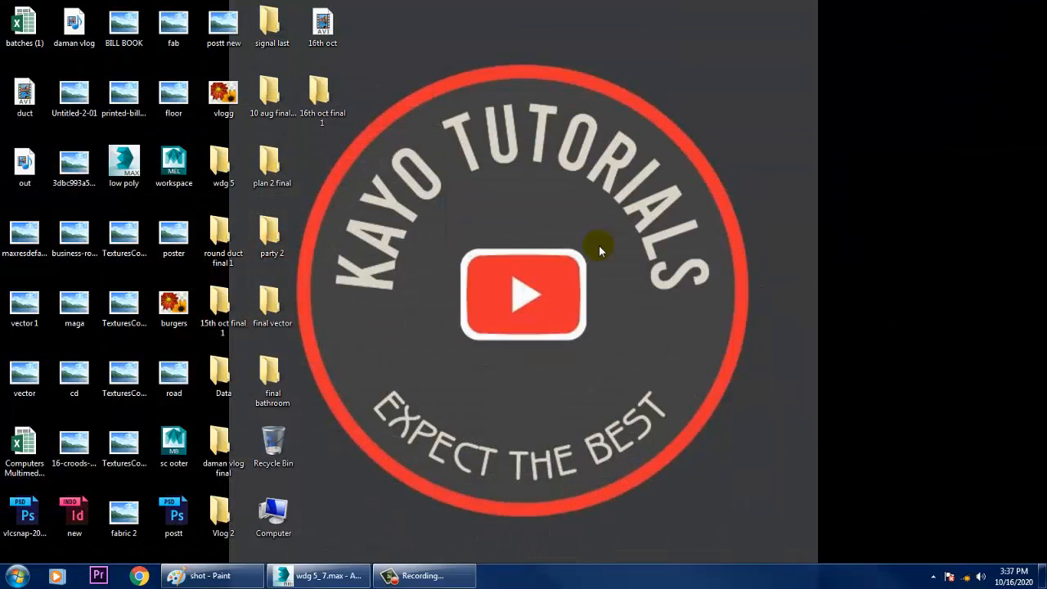
left_click(17, 575)
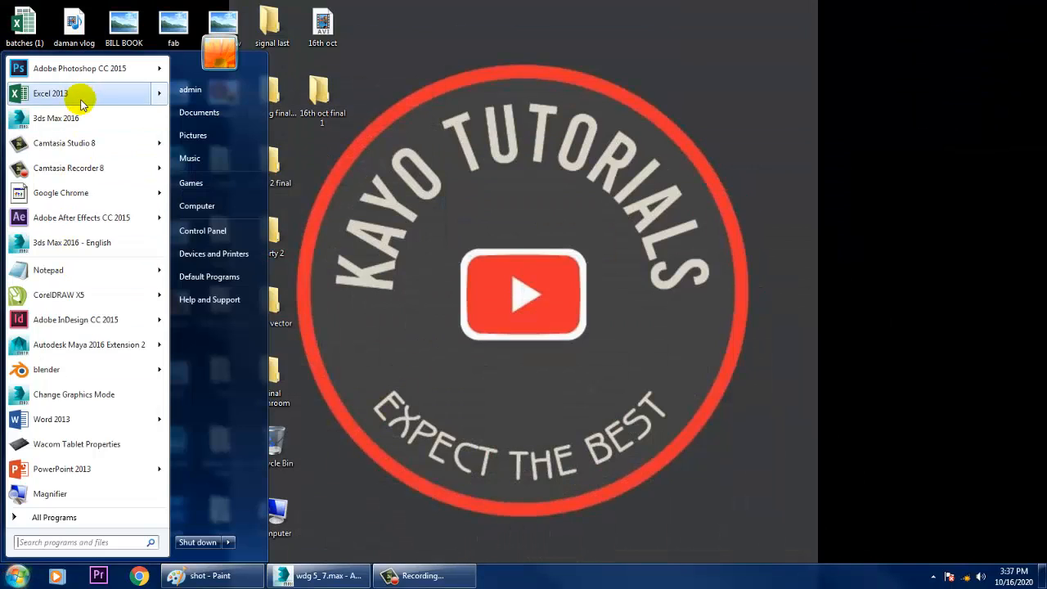
left_click(80, 71)
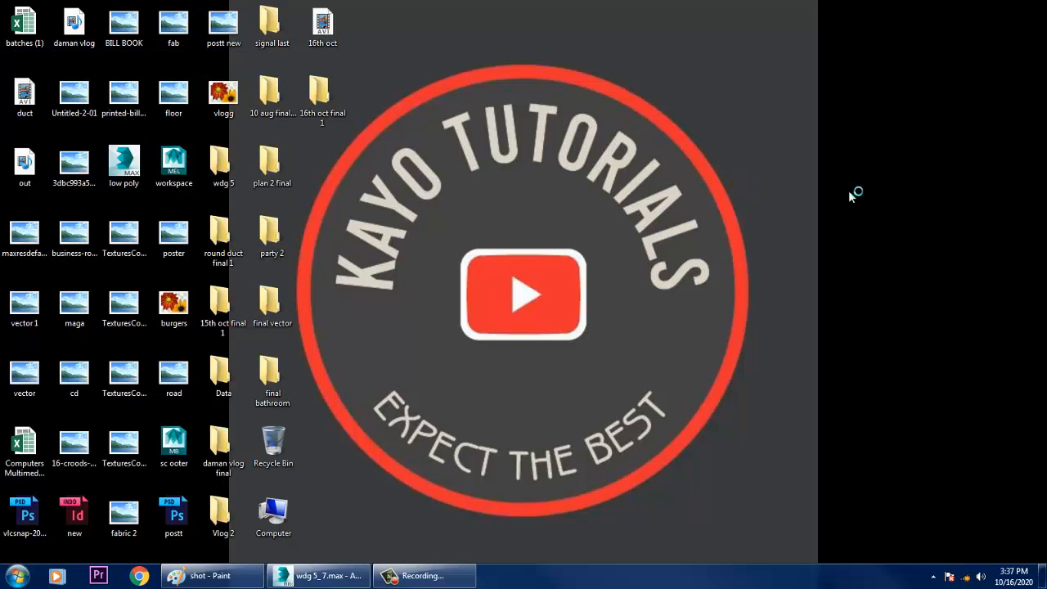
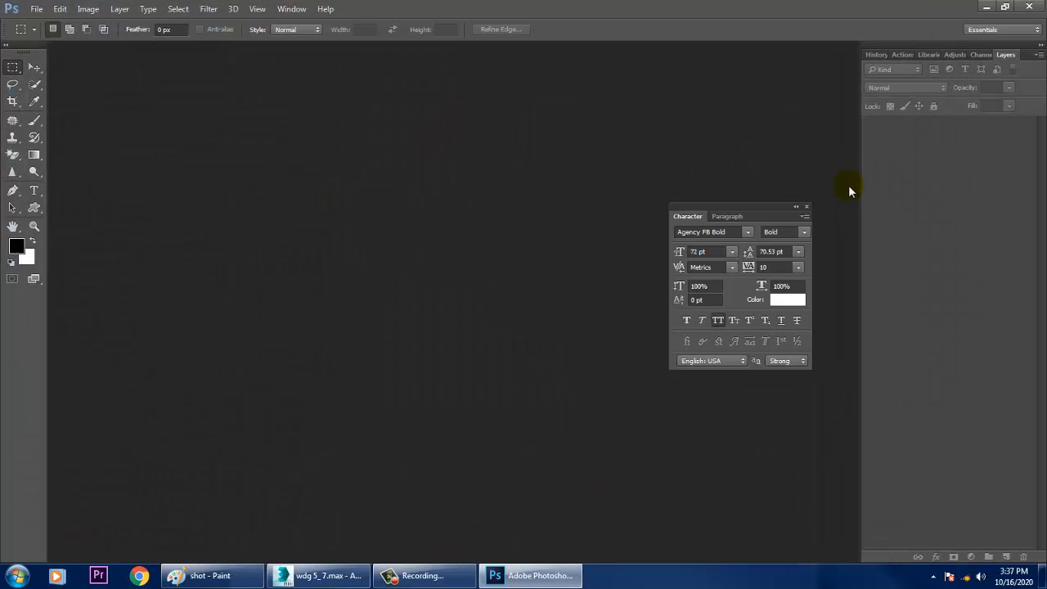
- Open the image "uvs 1" from the WDG texture folder inside the desktop folder wdg 5
left_click(38, 10)
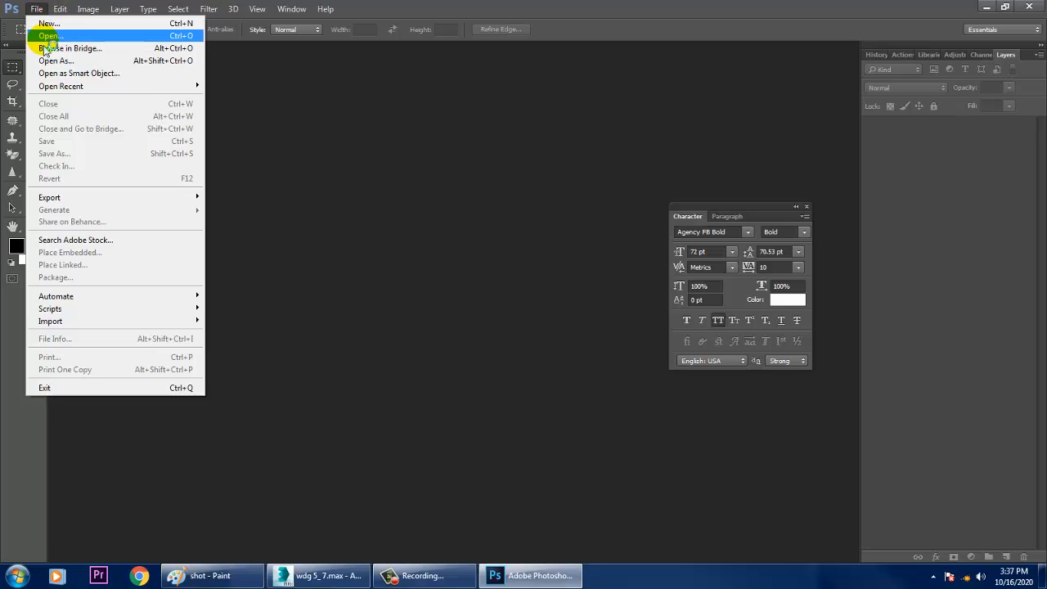
left_click(47, 35)
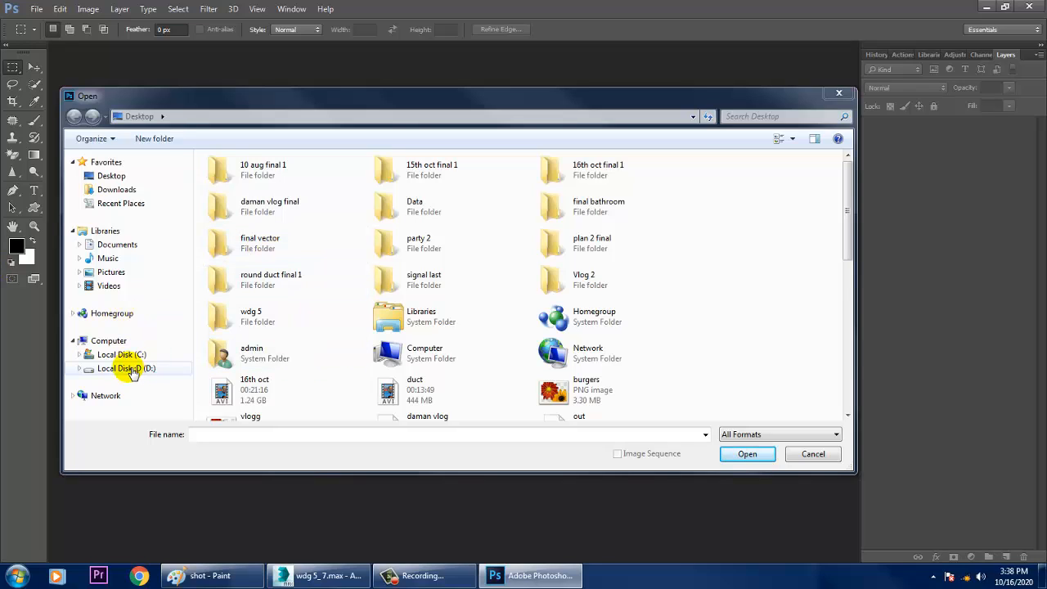
left_click(124, 177)
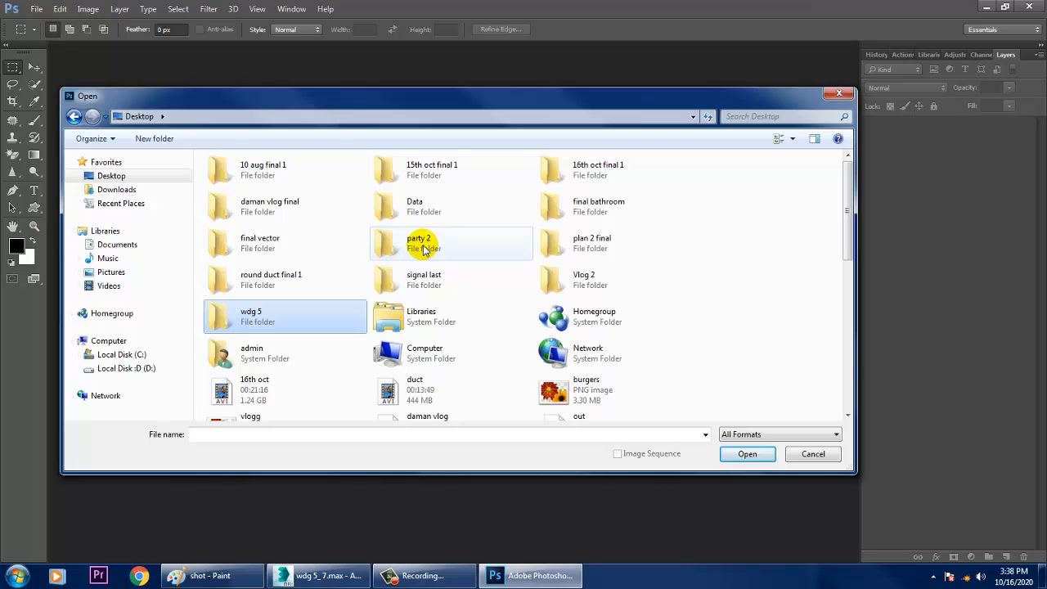
key("w")
key("w")
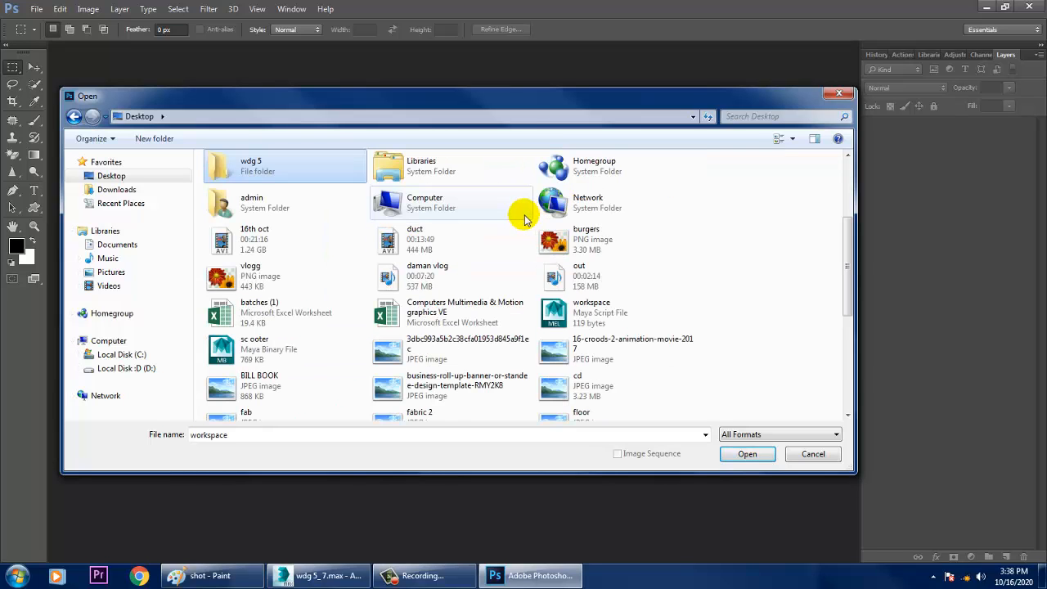
double_click(293, 175)
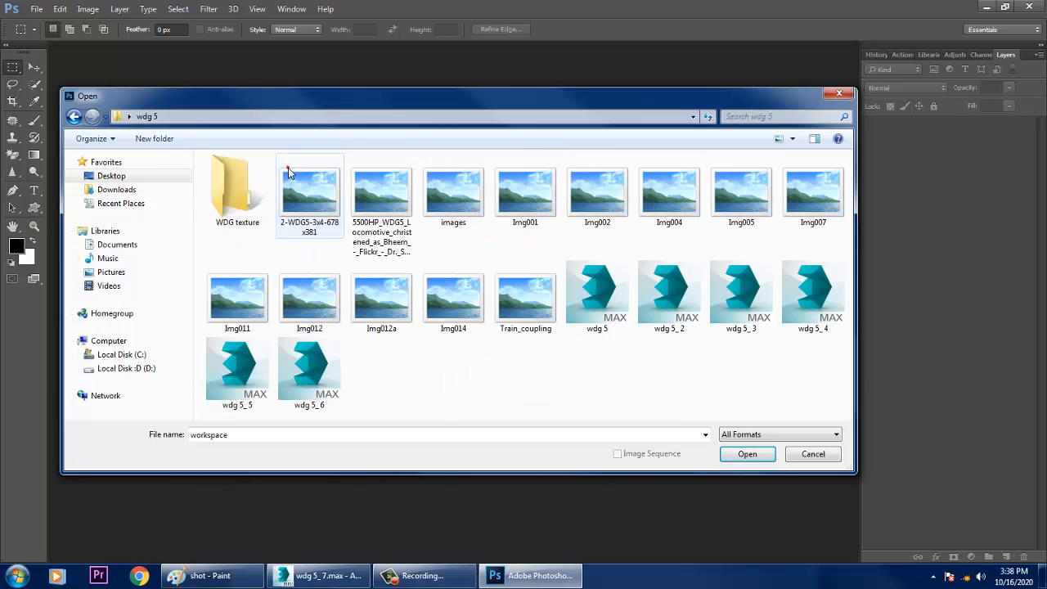
double_click(231, 197)
double_click(238, 193)
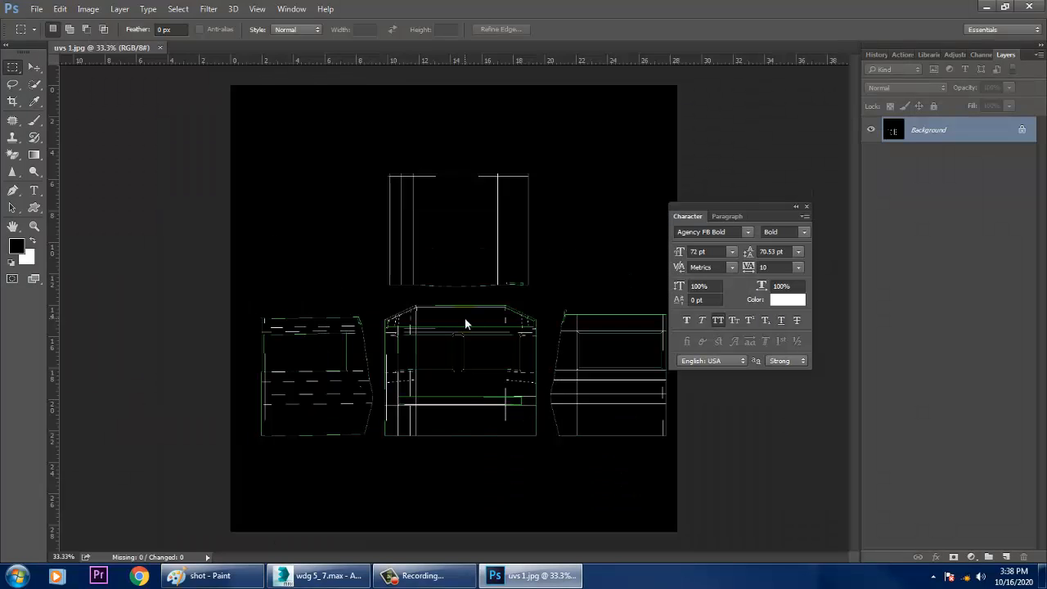
- Close the floating Character settings and convert the locked Background of the UV image into a regular layer
left_click(807, 206)
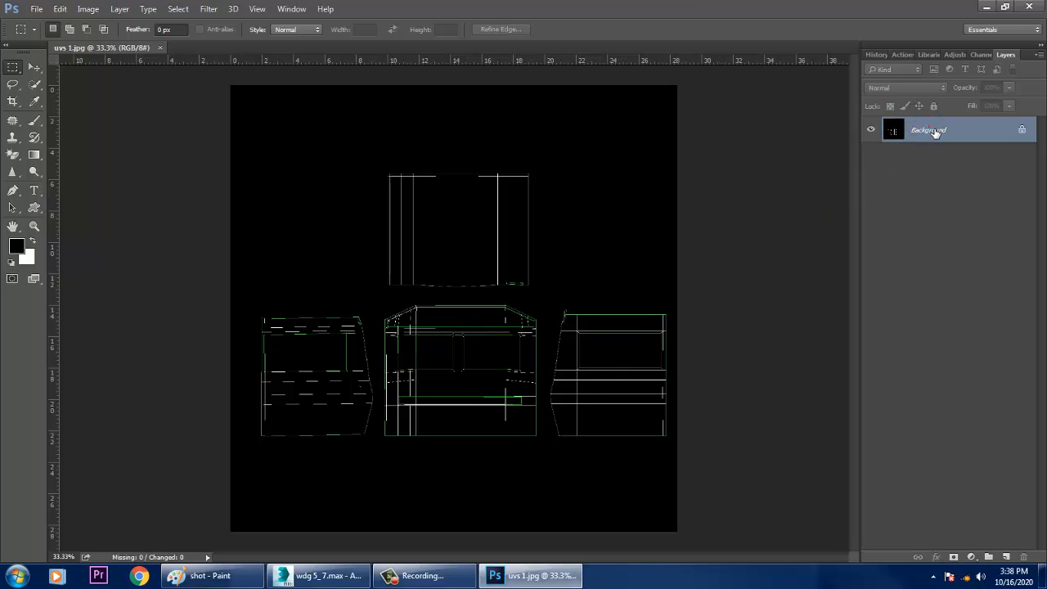
double_click(908, 131)
left_click(635, 181)
- Open the locomotive photo "2-WDG5-3x4-678x381" from the wdg 5 folder and enlarge it to 200% around the cab
left_click(37, 9)
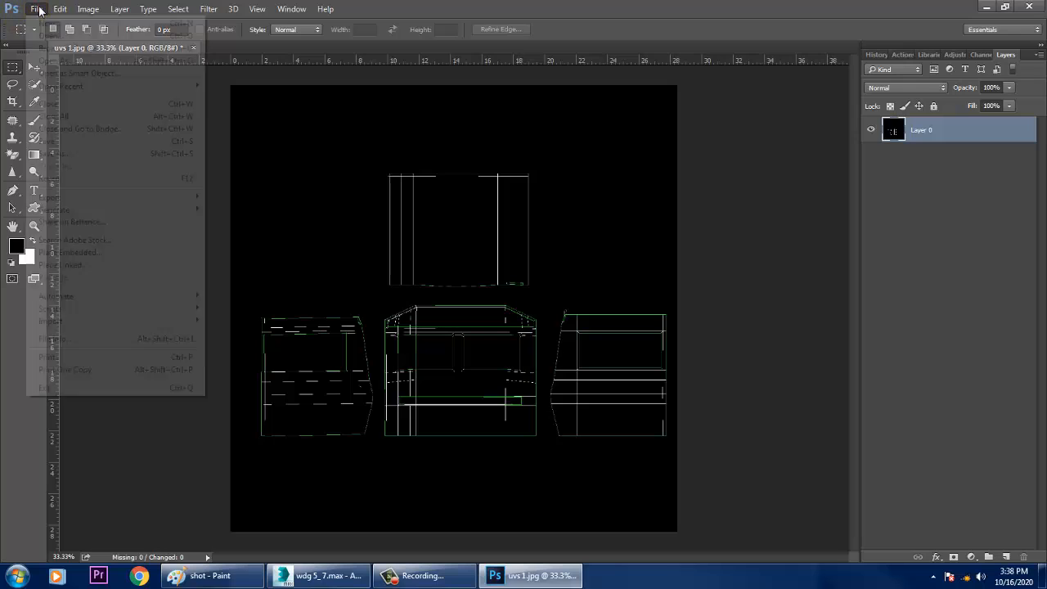
left_click(50, 36)
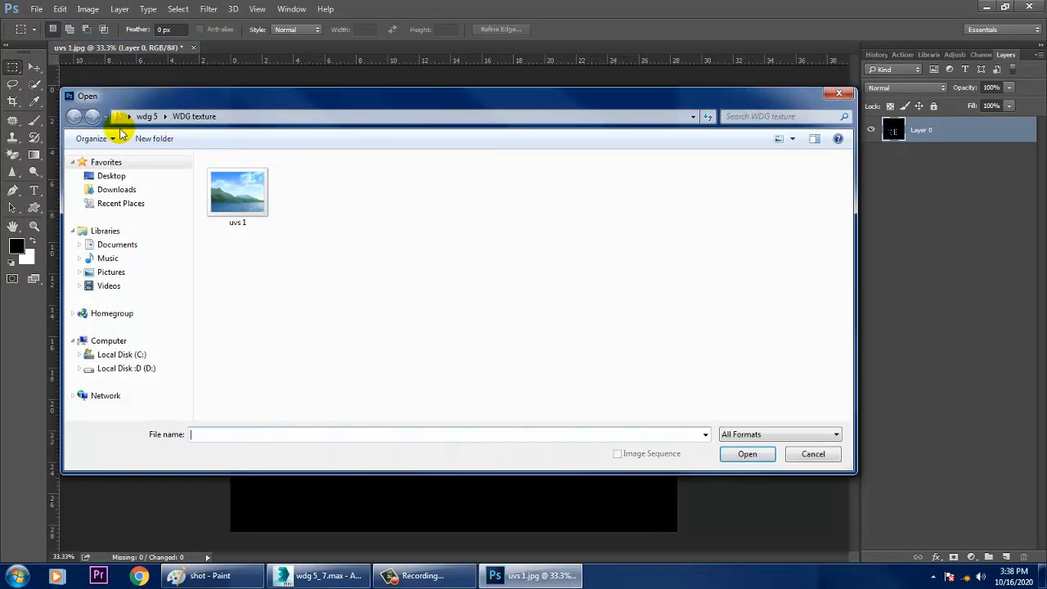
left_click(109, 176)
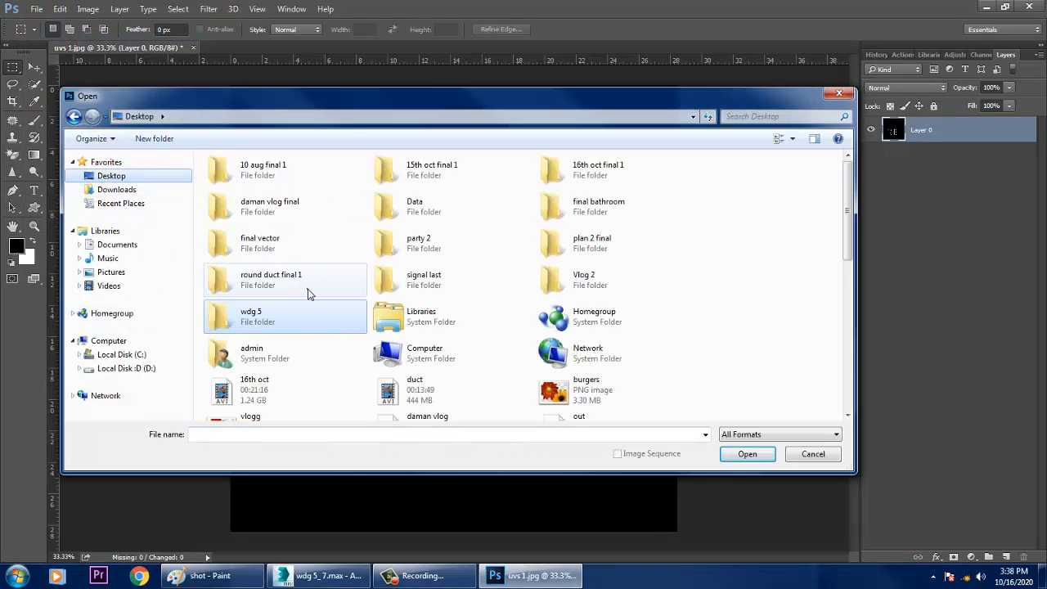
double_click(299, 321)
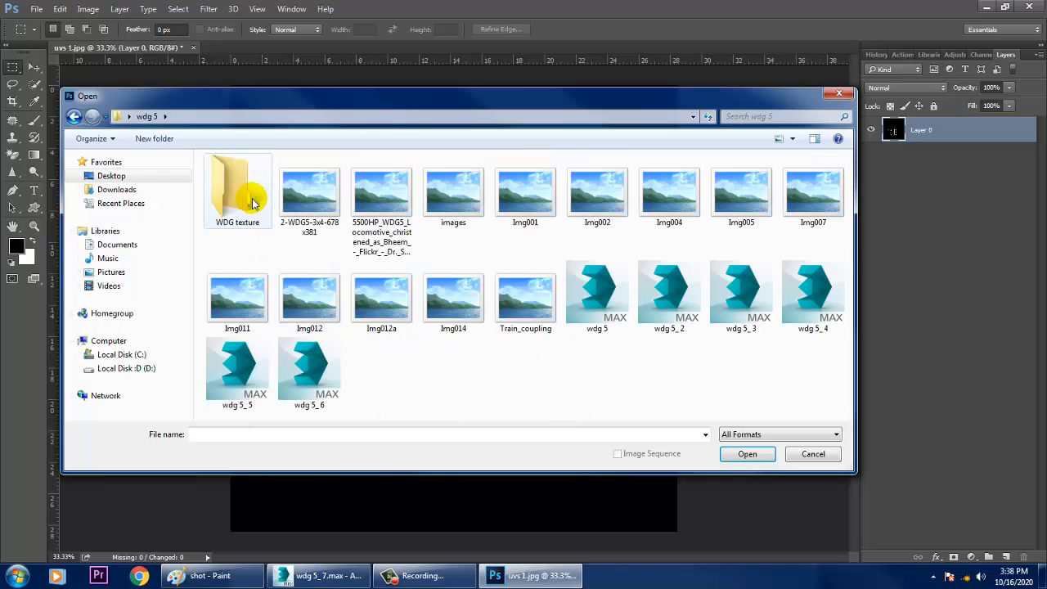
double_click(311, 197)
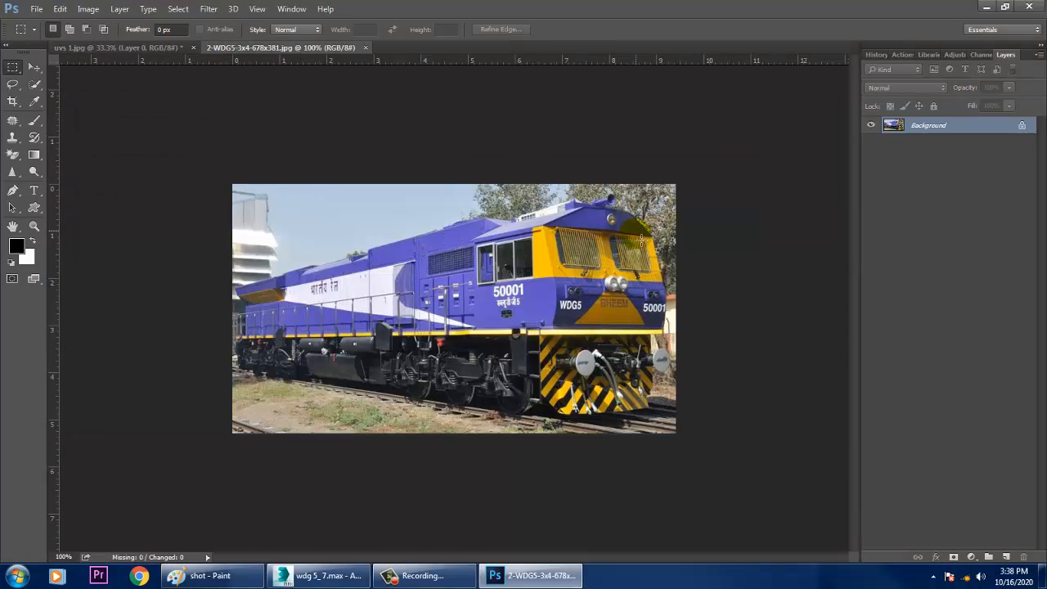
key("ctrl+plus")
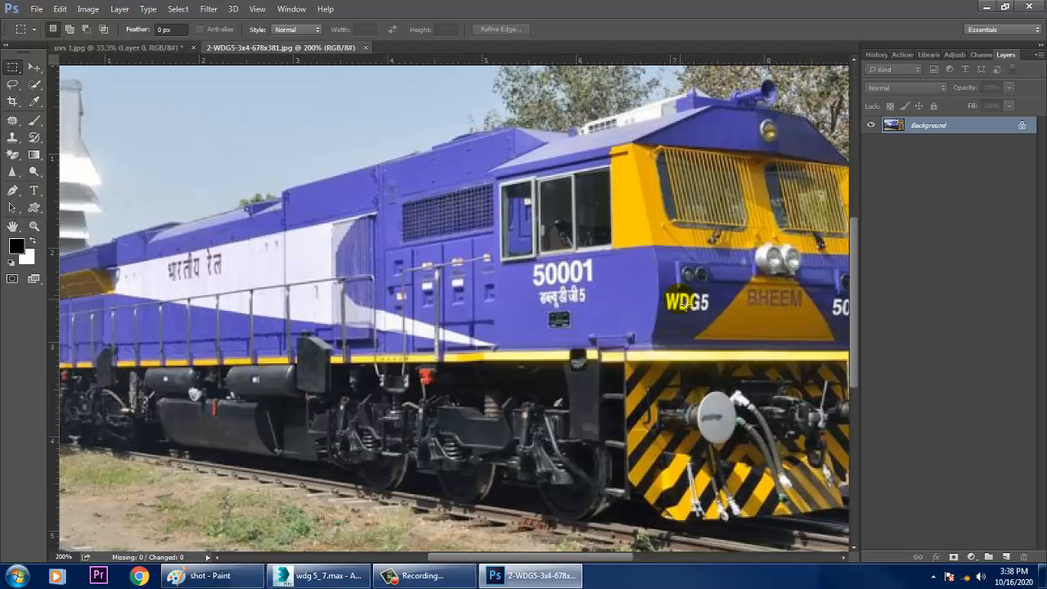
left_click_drag(720, 387, 533, 396)
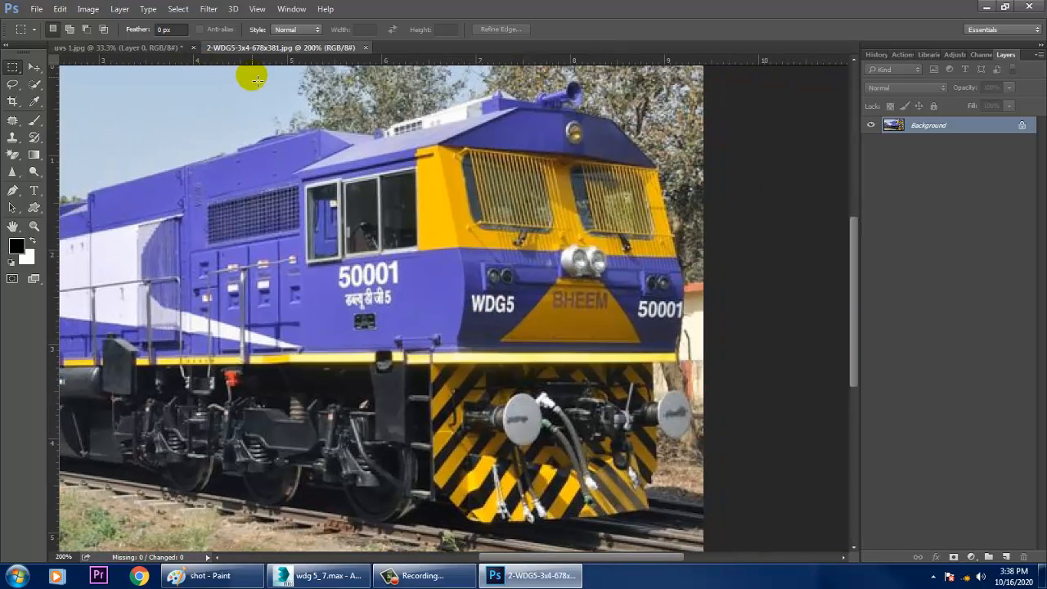
- Add an empty layer above the UV template in uvs 1.jpg and set the foreground color to dark yellow 645502
left_click(143, 47)
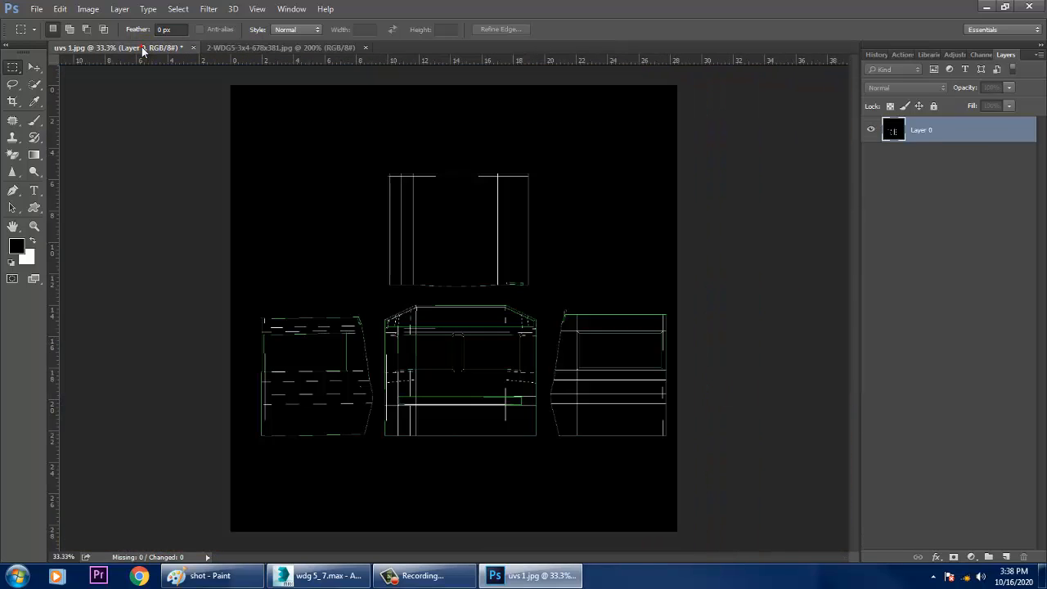
left_click(1006, 556)
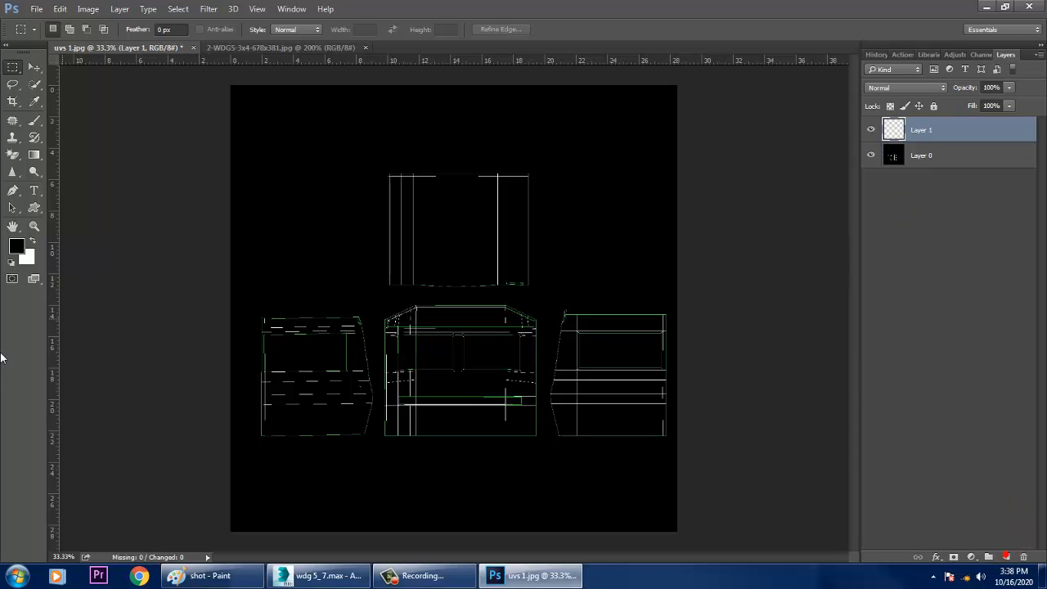
left_click(15, 246)
left_click_drag(766, 329, 765, 344)
left_click(743, 304)
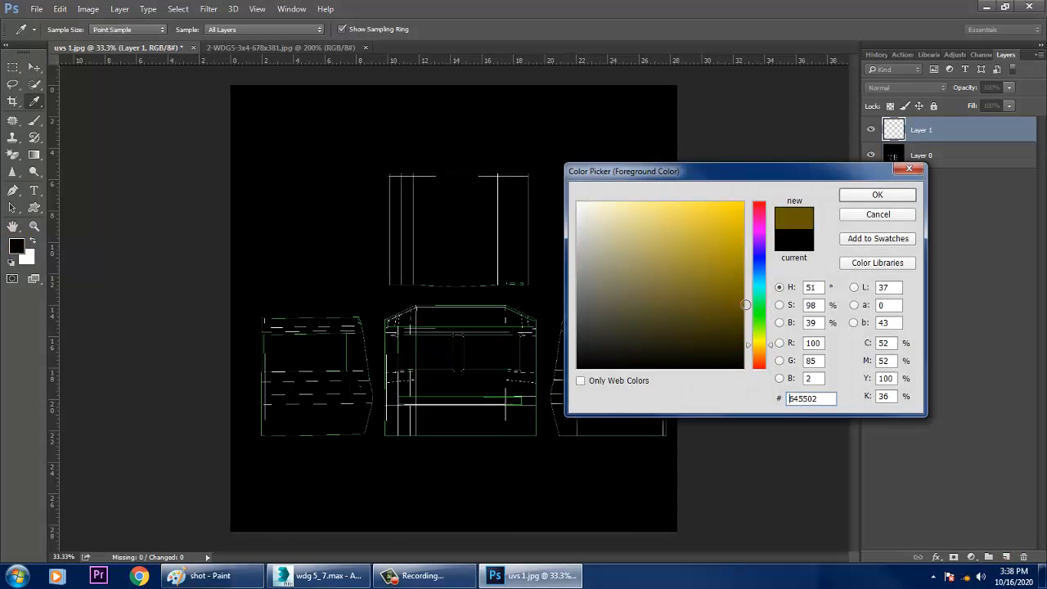
left_click(857, 197)
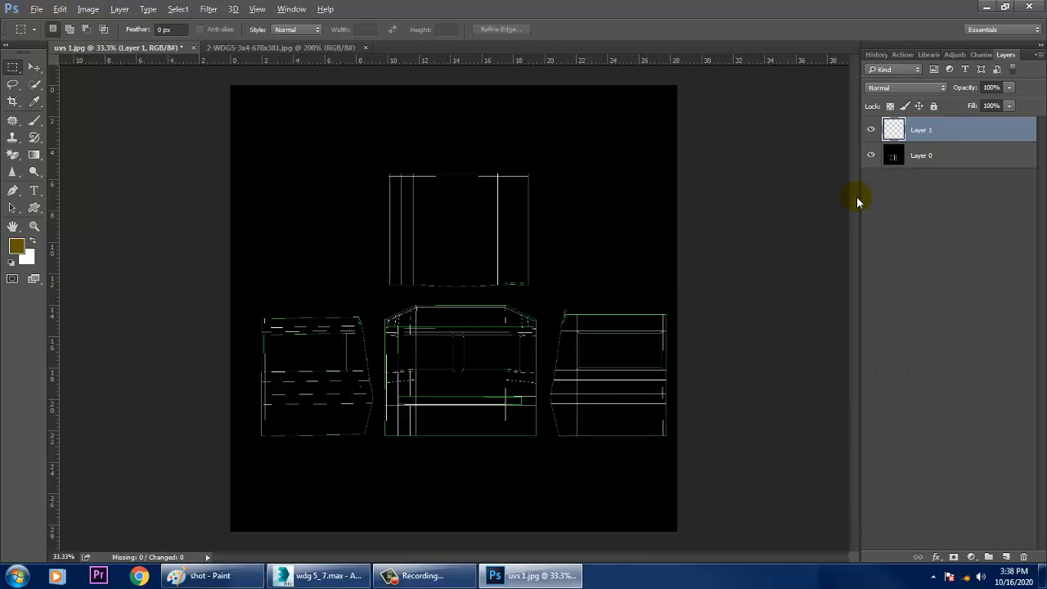
- Undock the locomotive photo into a floating window beside the UV template, with the Move tool active
key("alt")
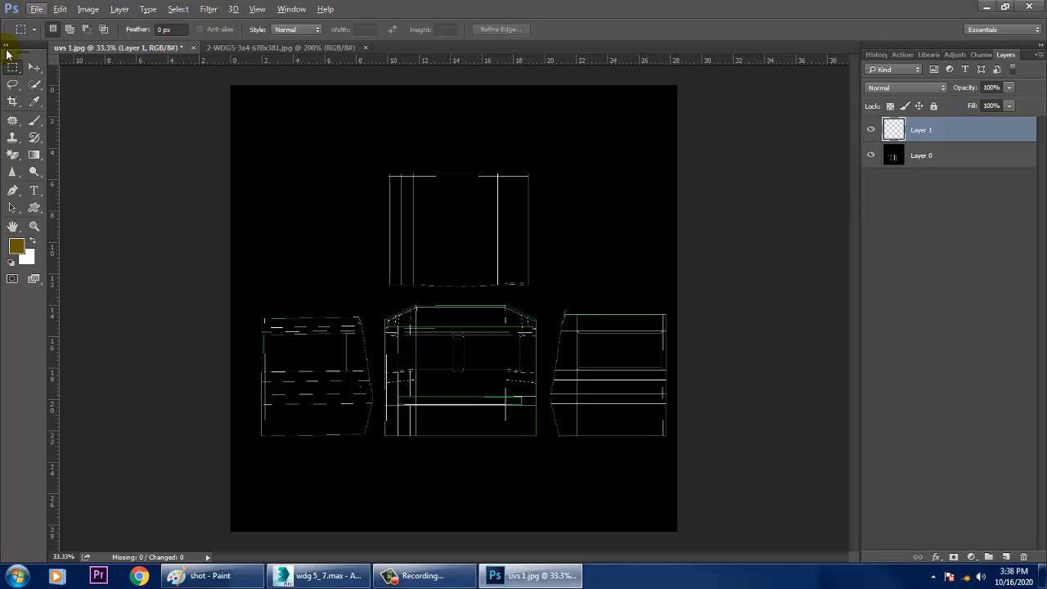
left_click(34, 68)
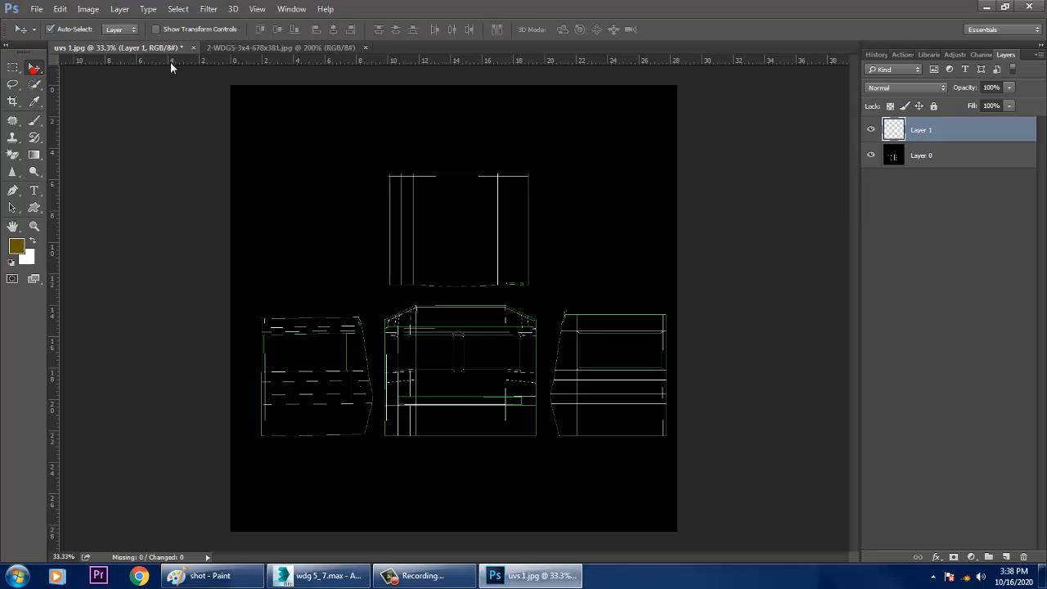
left_click(258, 49)
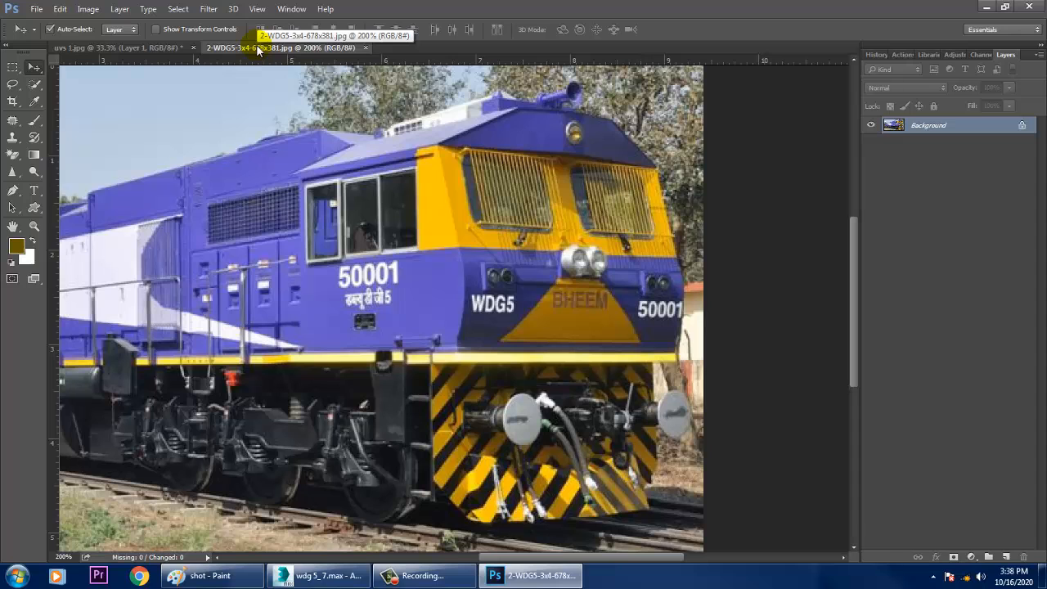
left_click_drag(258, 48, 622, 168)
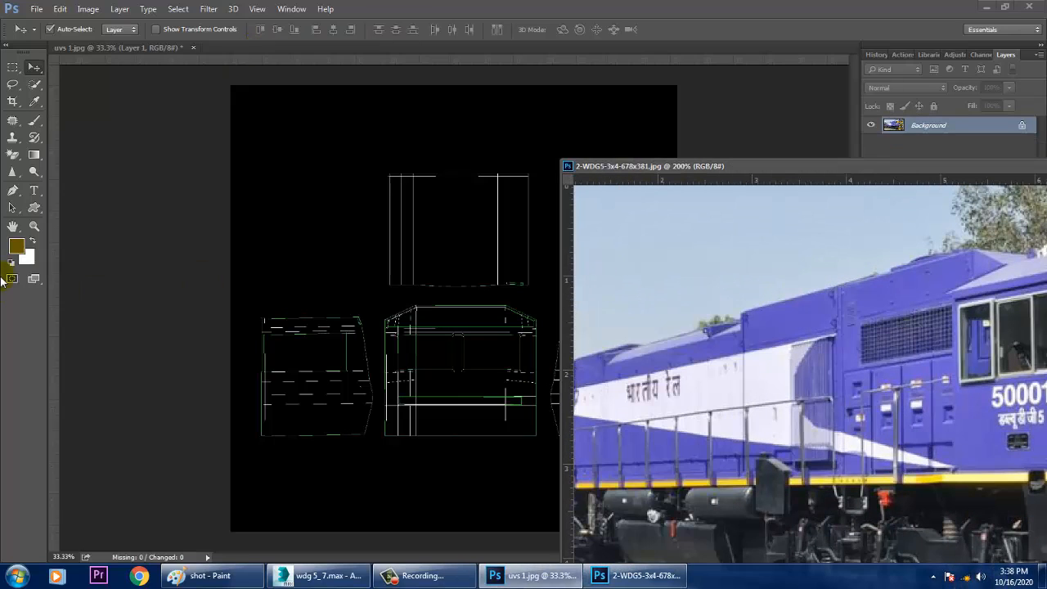
- Sample the locomotive's blue body color from the photo as the foreground color, reposition the photo, and minimize it
left_click(35, 102)
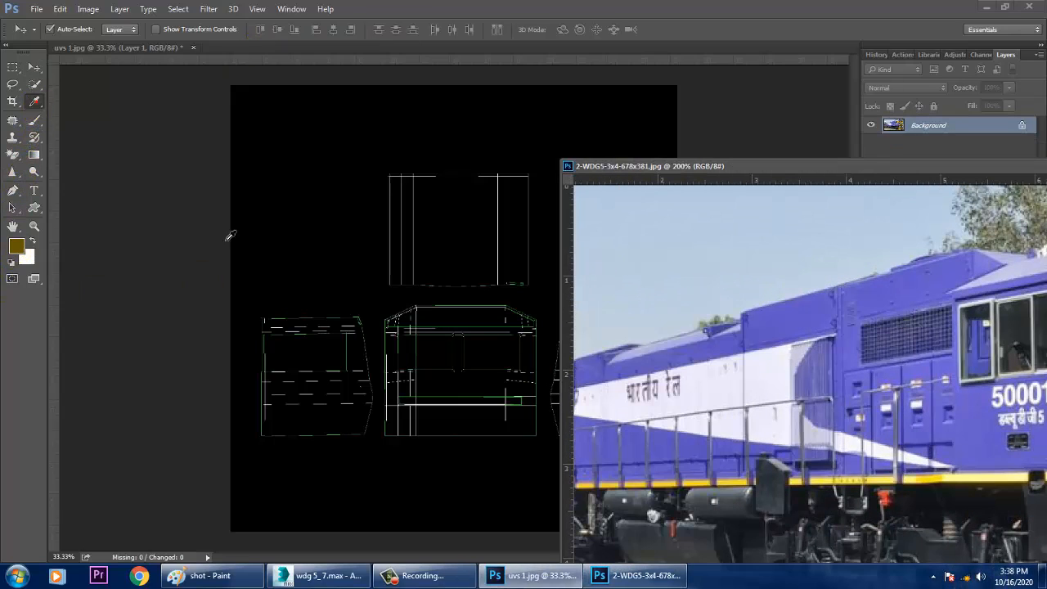
left_click(988, 429)
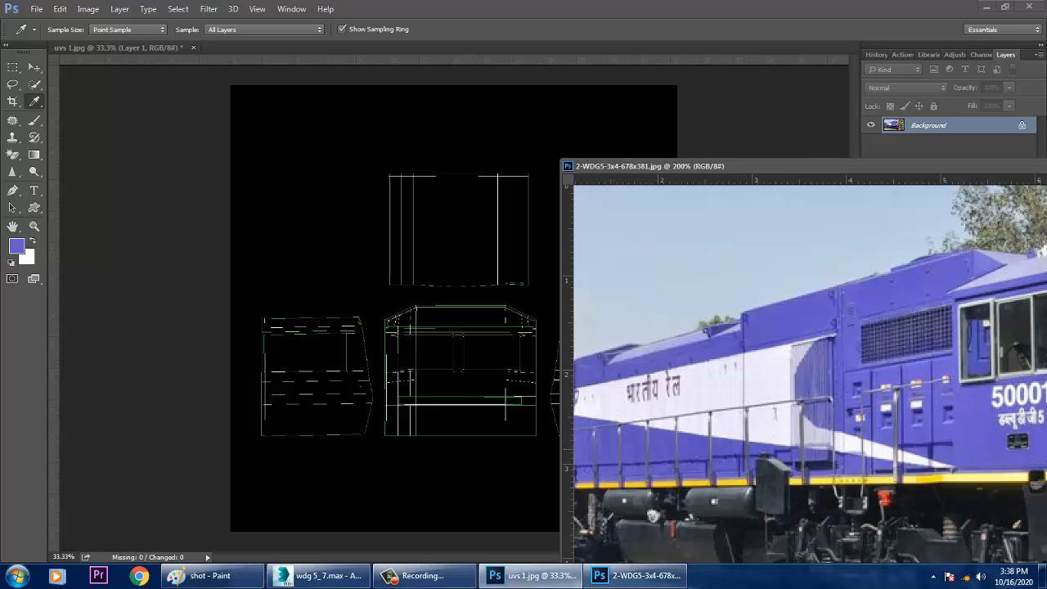
mouse_move(1040, 448)
left_mouse_down()
mouse_move(1002, 462)
mouse_move(977, 429)
mouse_move(1038, 443)
left_mouse_up()
left_click_drag(831, 166, 457, 202)
left_click(925, 202)
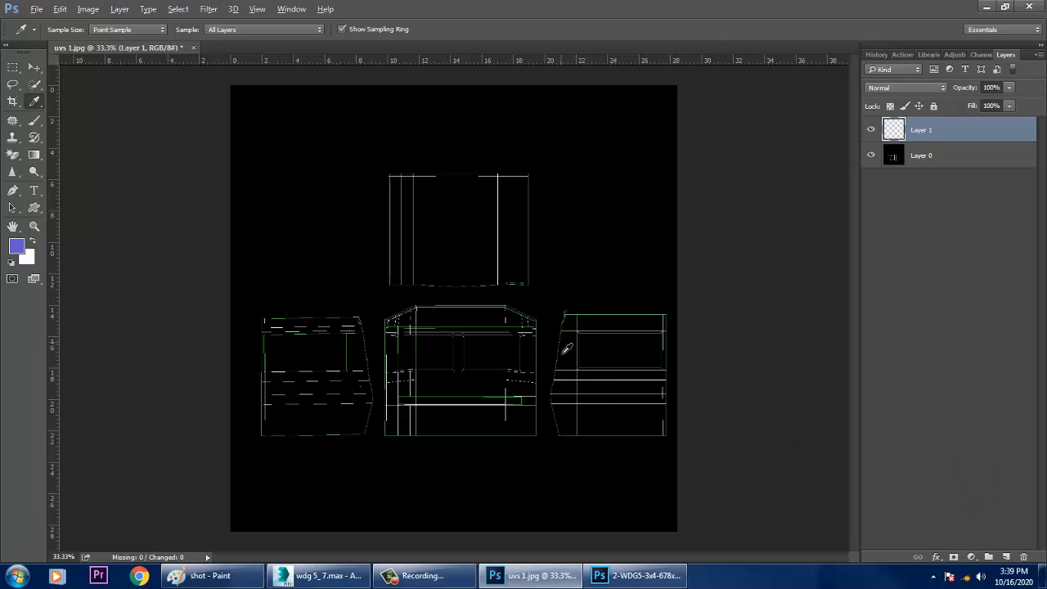
- Fill Layer 1 with the sampled blue and set its blend mode to Screen
key("alt+BackSpace")
left_click(922, 88)
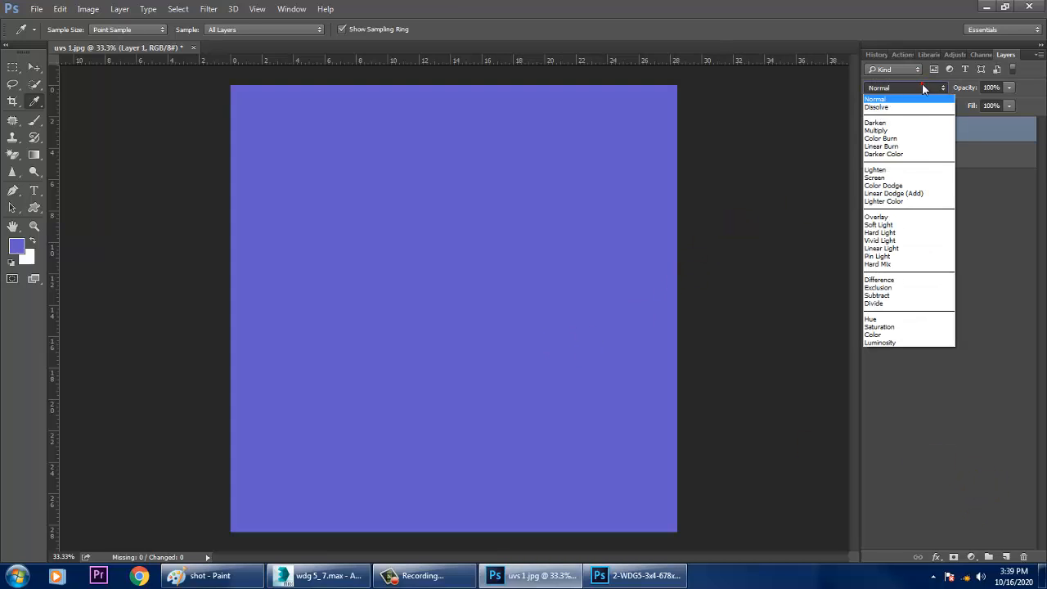
left_click(890, 177)
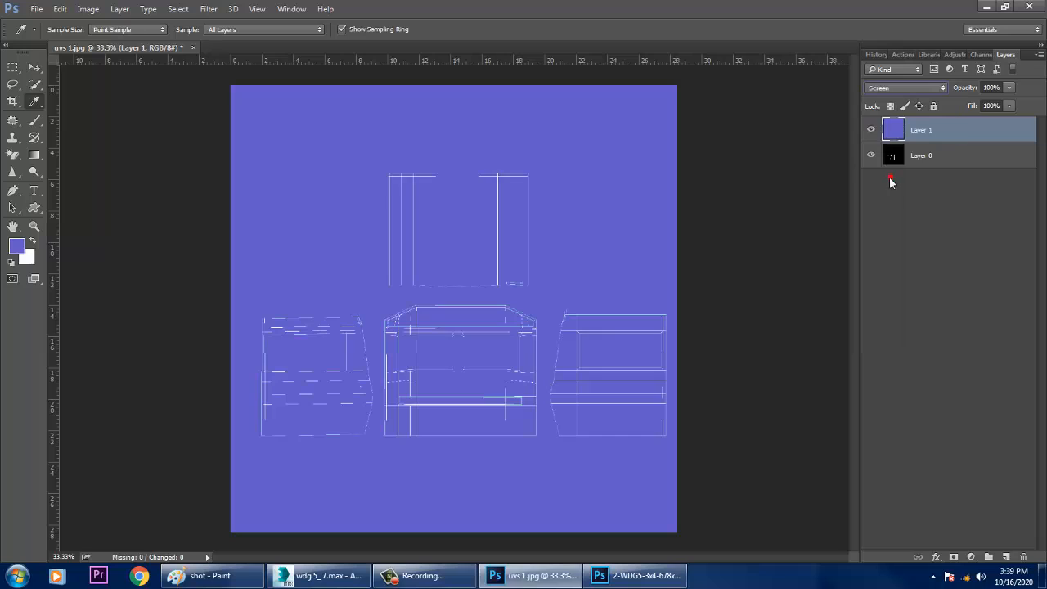
- Bring back the floating photo 2-WDG5-3x4-678x381.jpg and place it over the lower part of the cab-front UVs, leaving the windshield area uncovered
key("ctrl+plus")
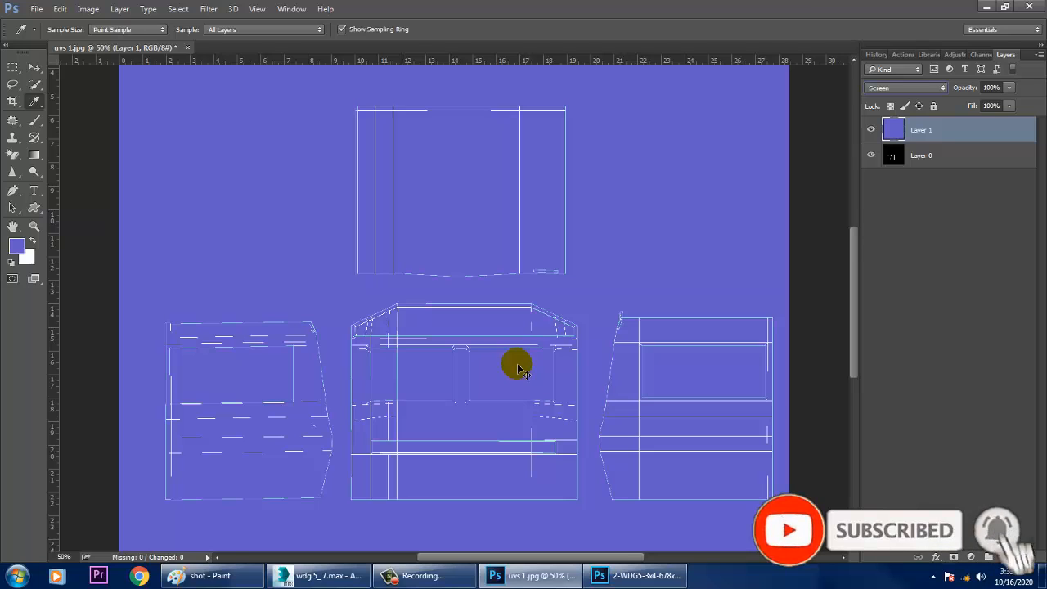
key("ctrl+plus")
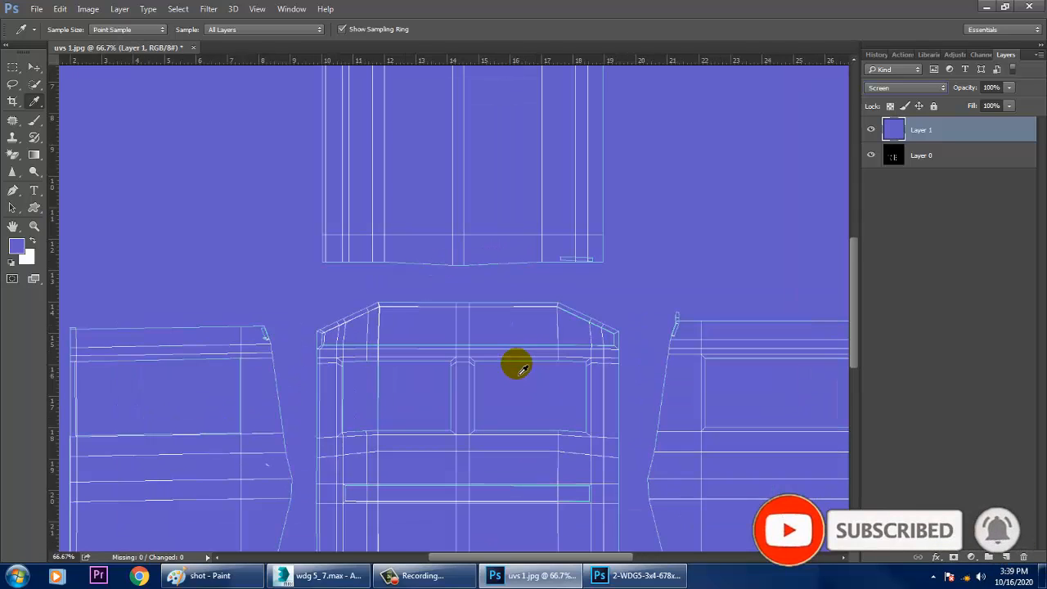
left_click_drag(673, 411, 662, 297)
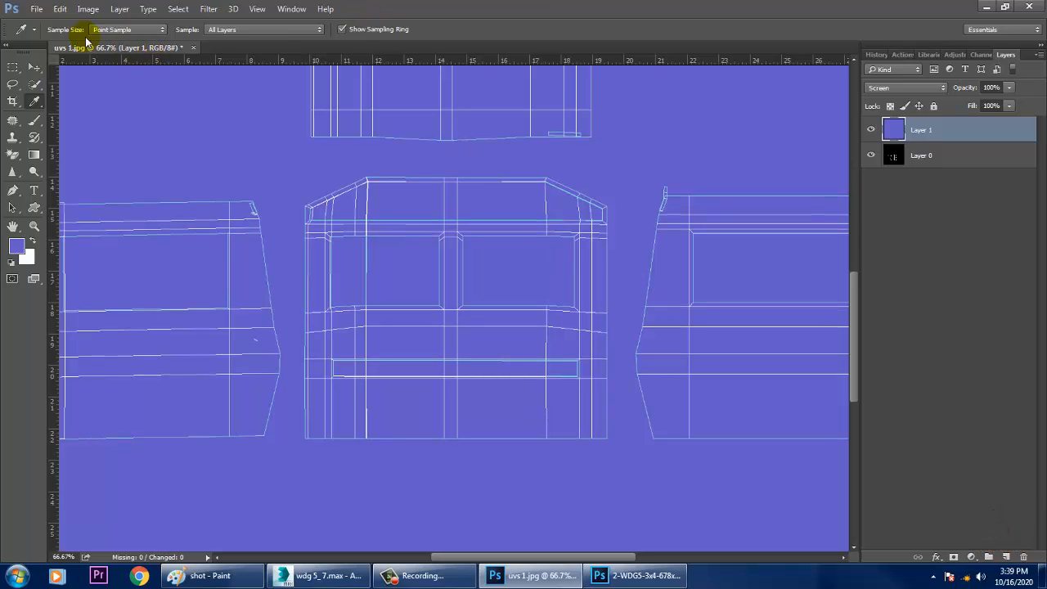
left_click(35, 72)
left_click(291, 9)
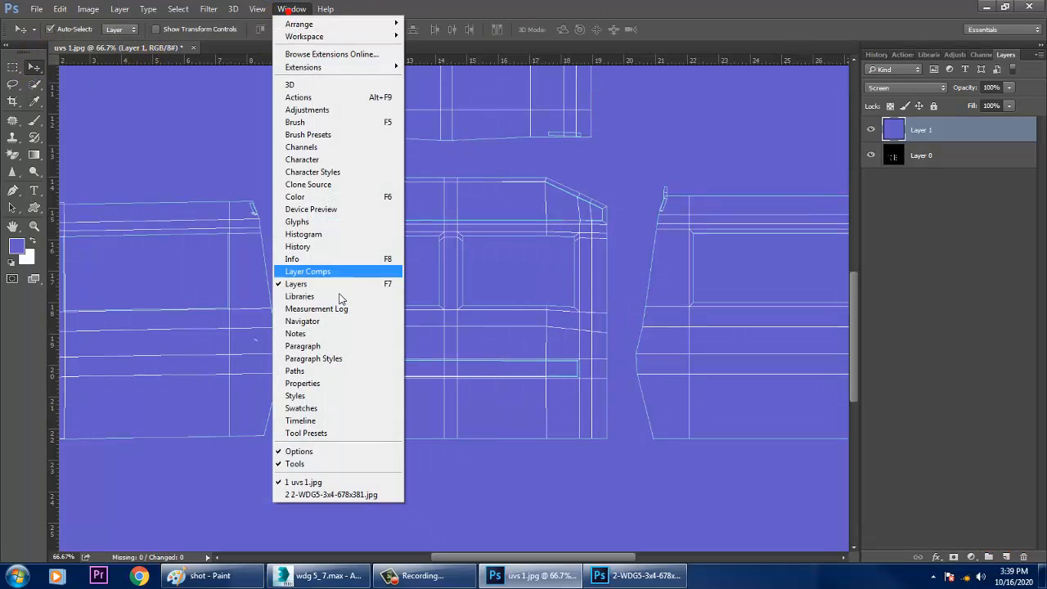
left_click(338, 497)
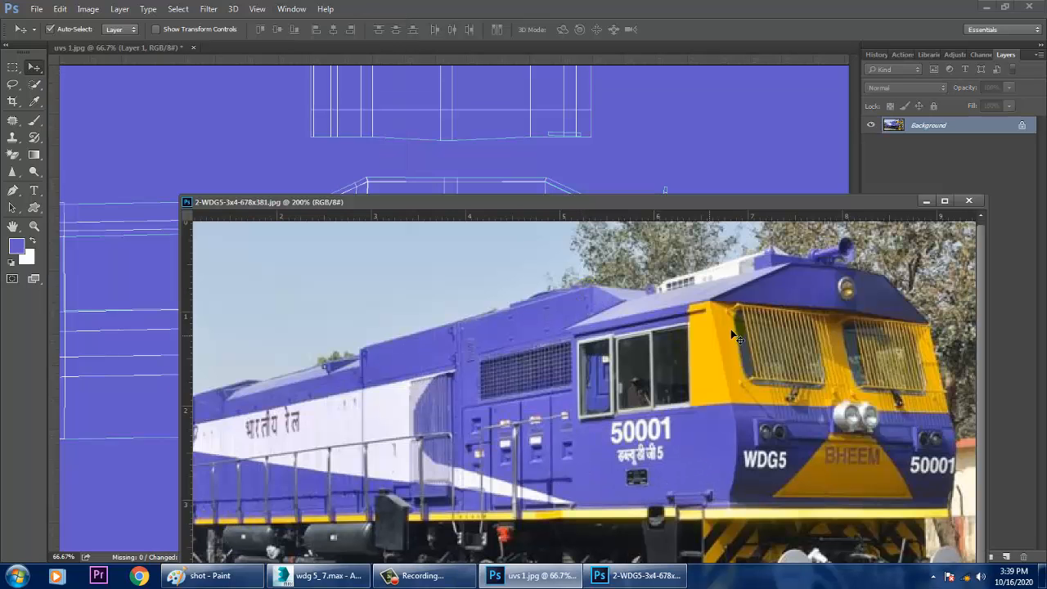
left_click_drag(755, 206, 674, 324)
left_click_drag(672, 323, 603, 418)
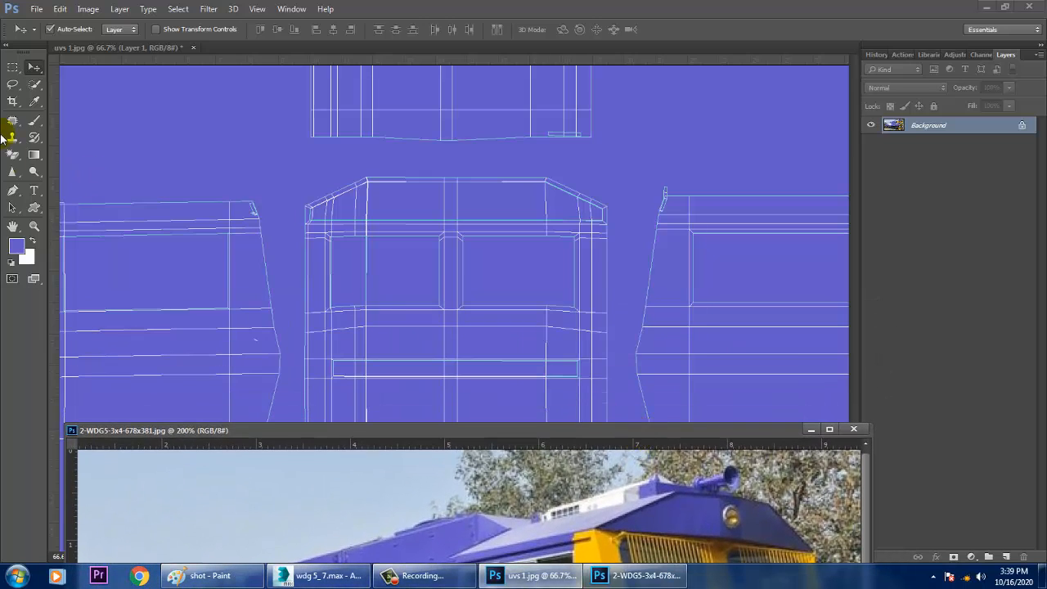
- Add an empty layer above the blue fill and marquee-select the windshield band across the cab-front UV island
left_click(593, 291)
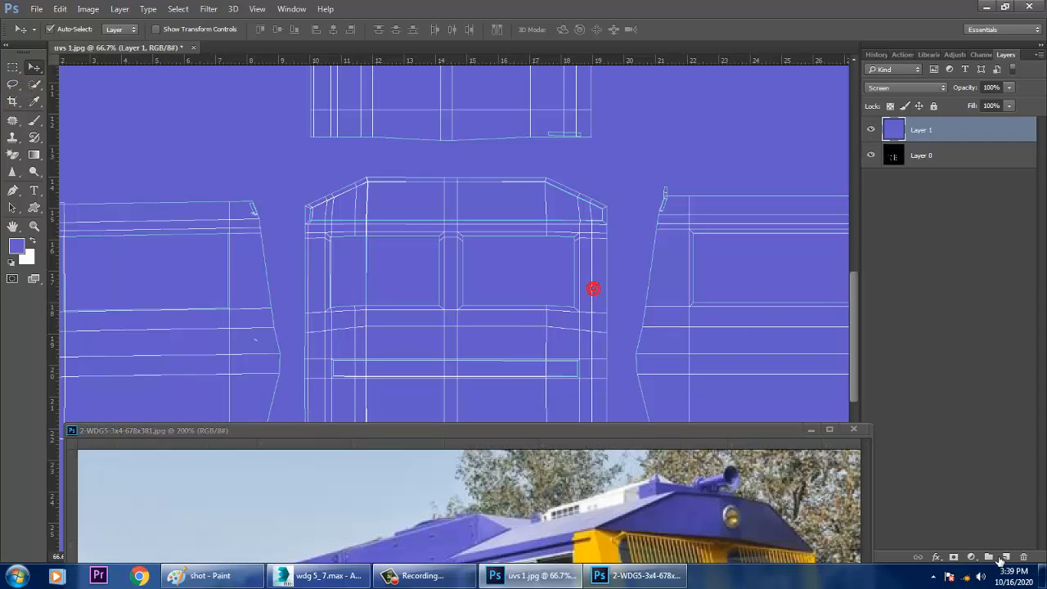
left_click(1022, 557)
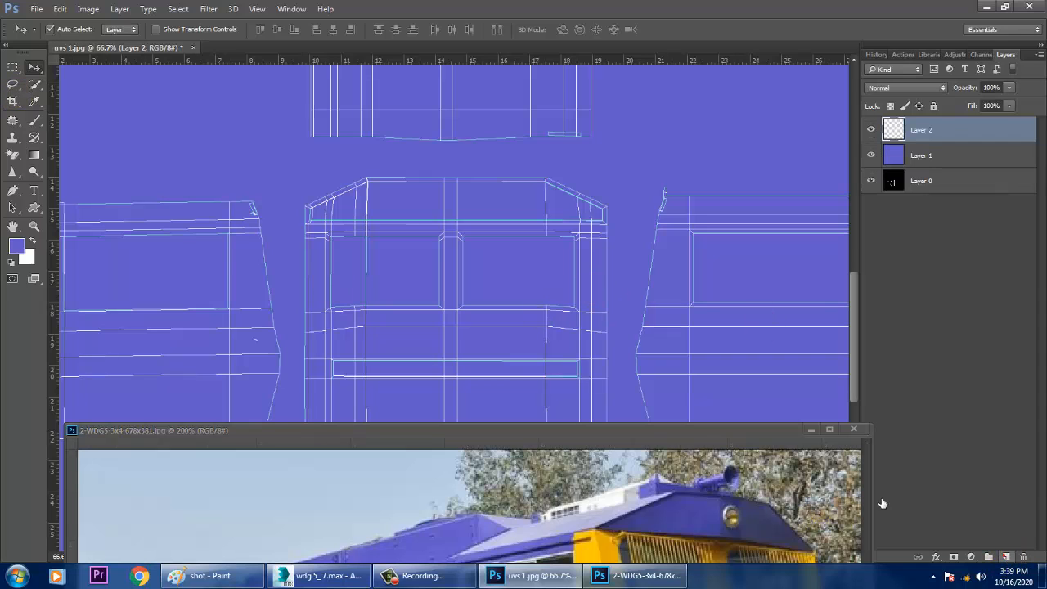
left_click(13, 68)
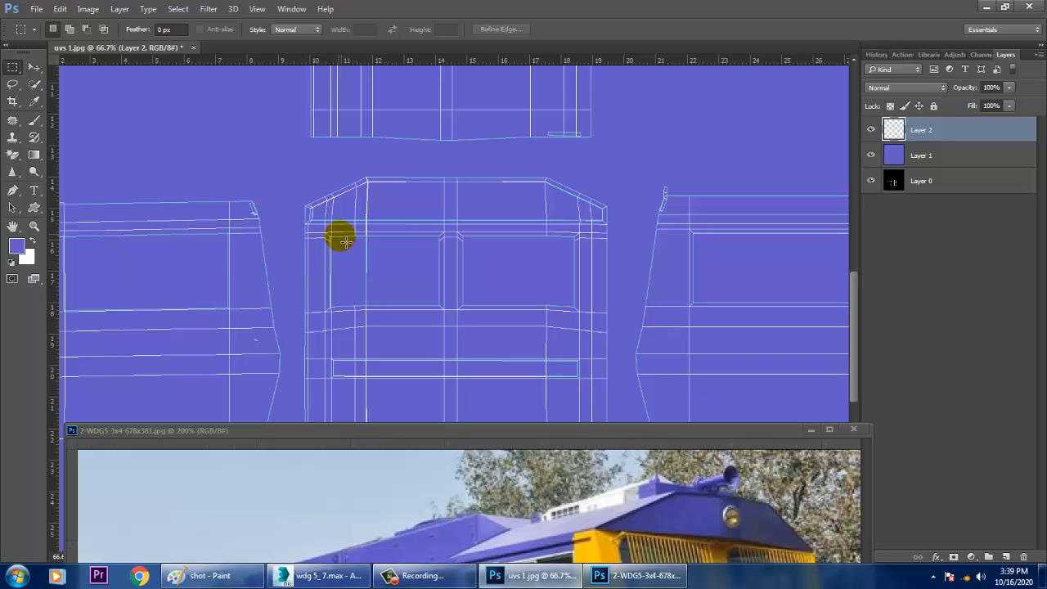
key("ctrl+plus")
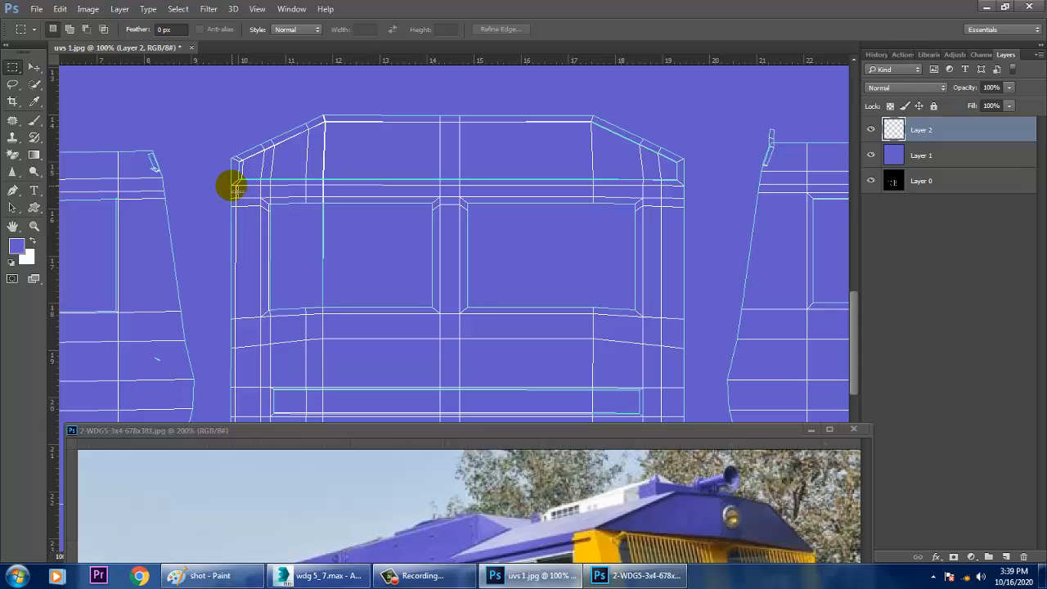
left_click_drag(232, 187, 683, 353)
- Reposition the floating photo, sample the yellow beside the cab's side windows as the foreground color, and minimize the photo
mouse_move(665, 434)
left_mouse_down()
mouse_move(684, 245)
mouse_move(676, 461)
mouse_move(676, 432)
mouse_move(685, 497)
mouse_move(682, 444)
left_mouse_up()
left_click(561, 290)
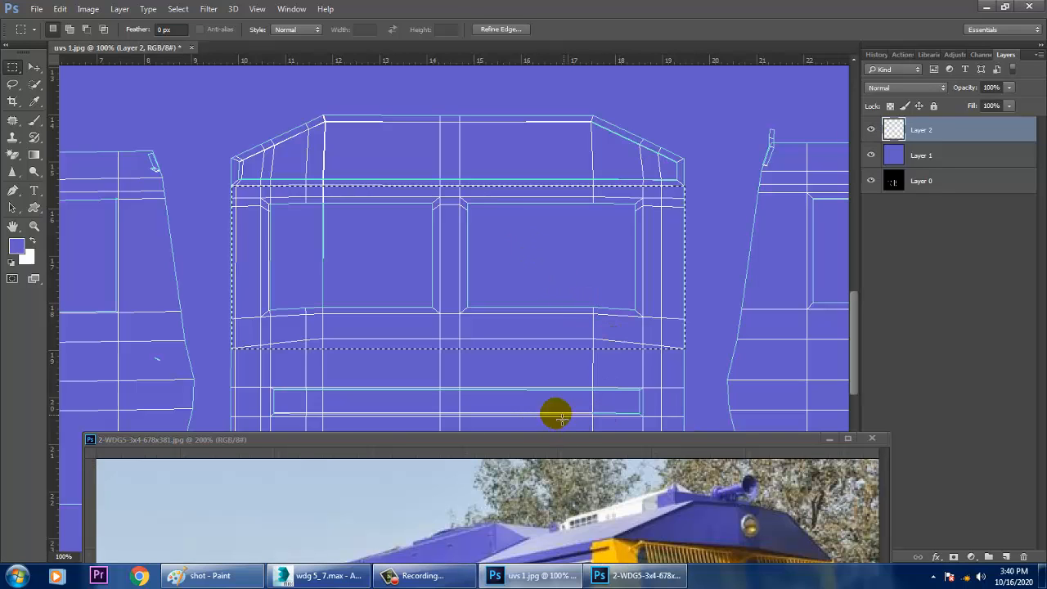
left_click_drag(547, 442, 588, 458)
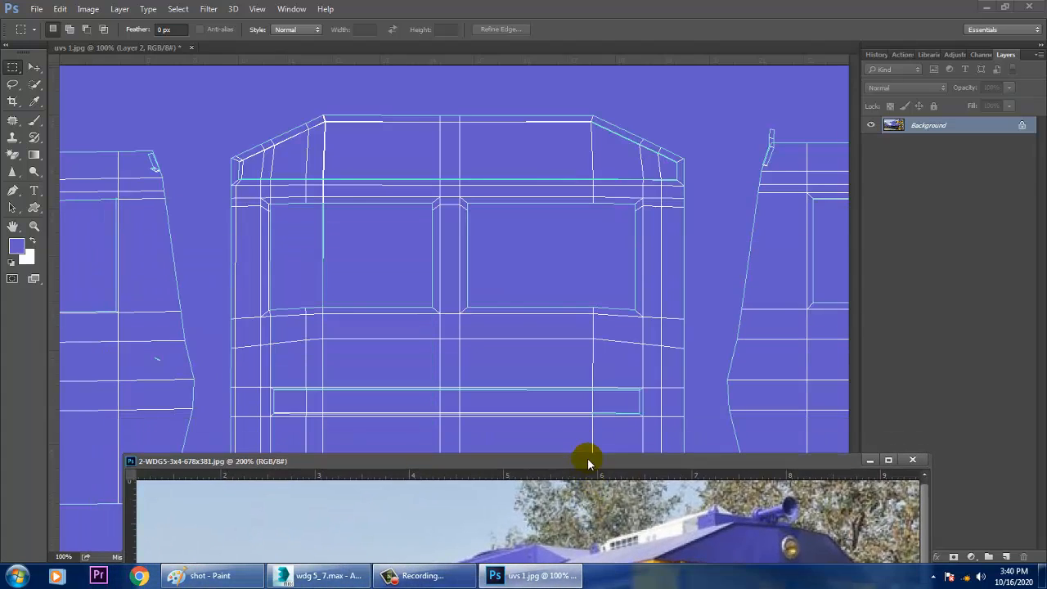
left_click(507, 312)
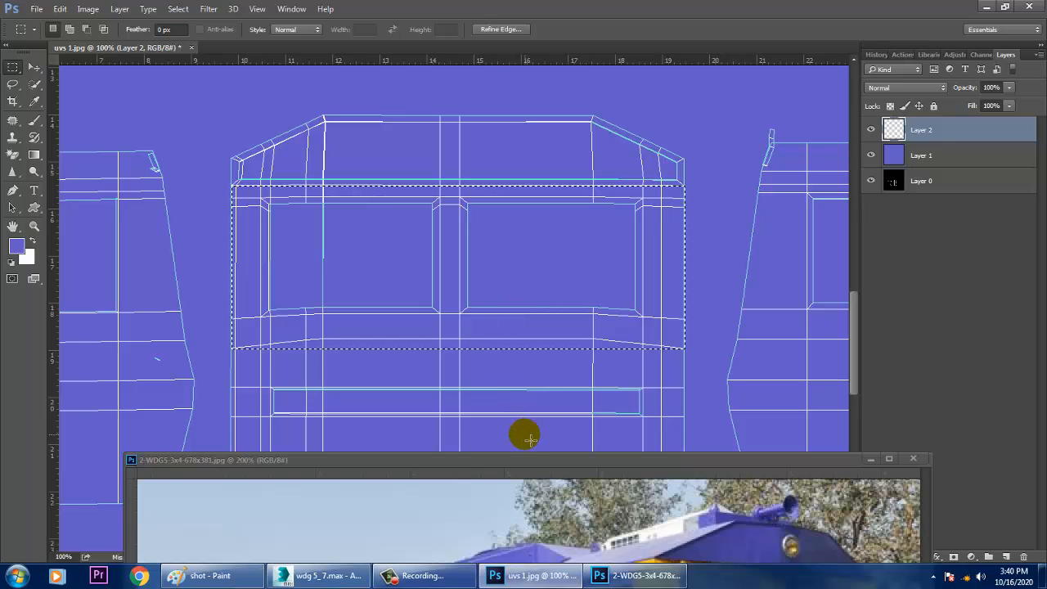
left_click_drag(524, 463, 515, 265)
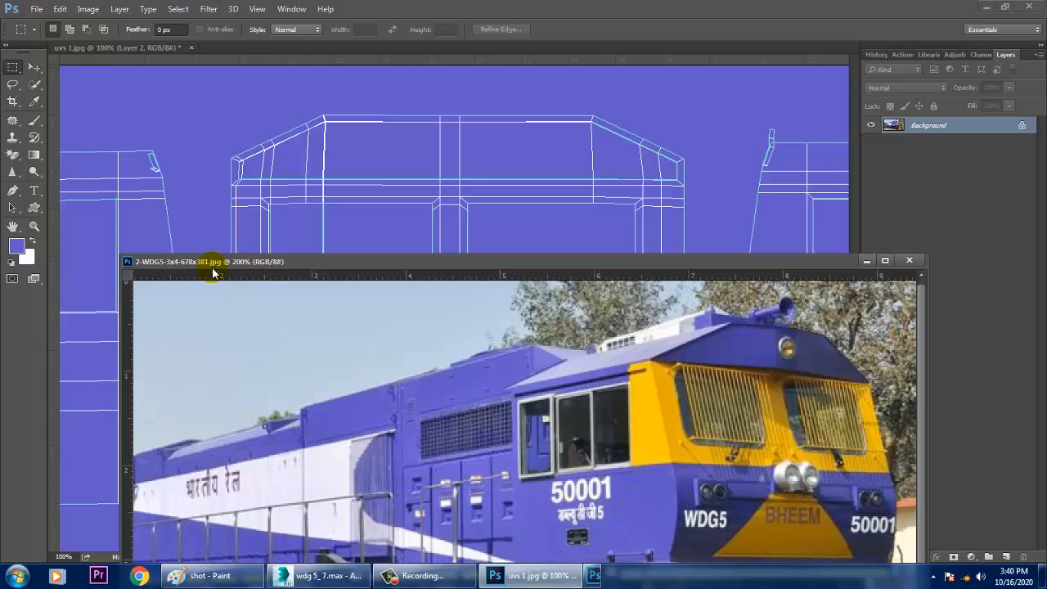
left_click(35, 102)
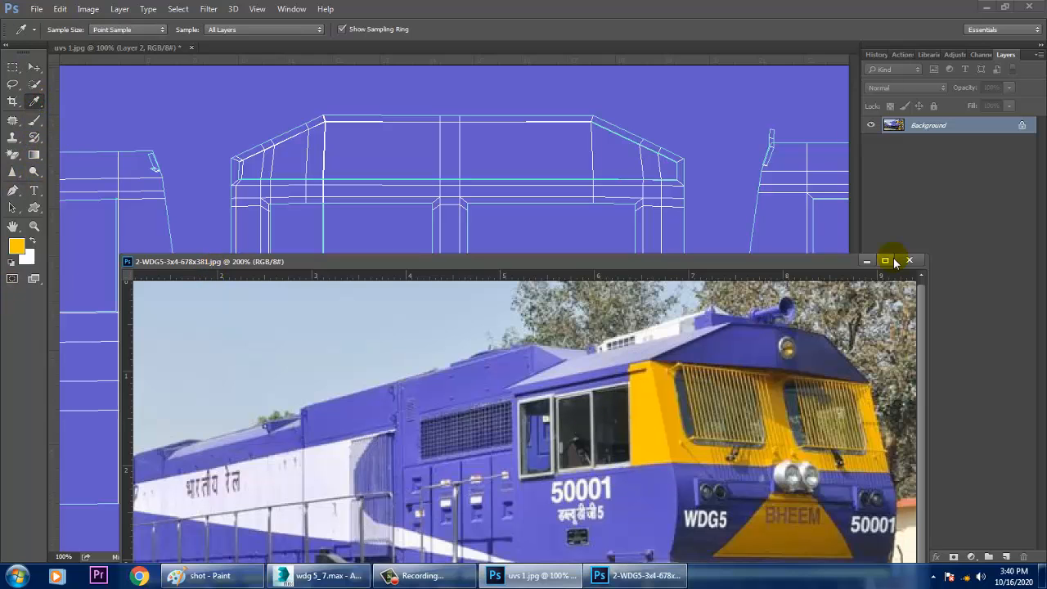
left_click(866, 261)
left_click(697, 189)
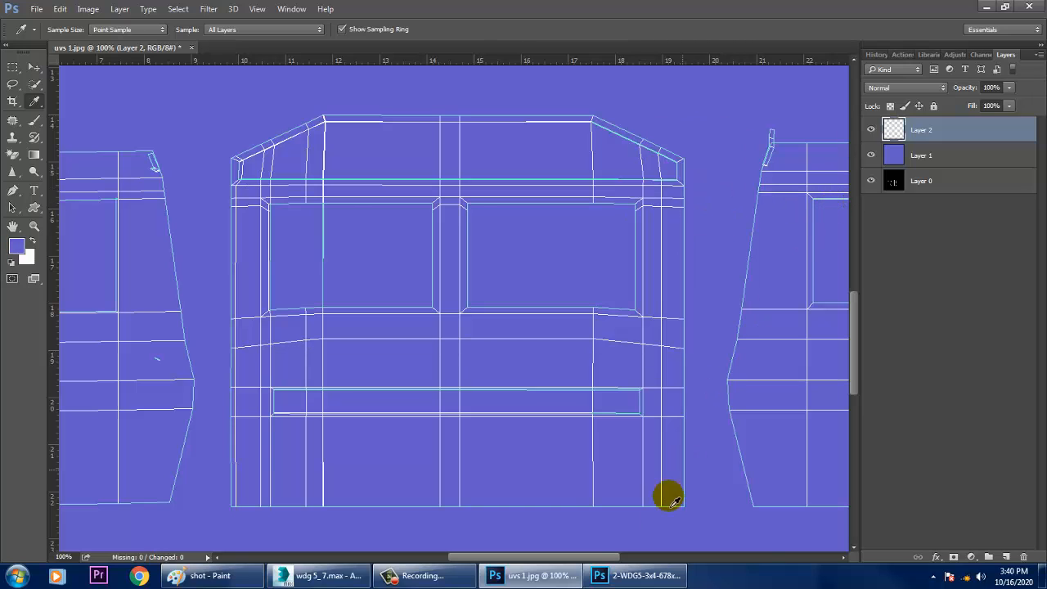
left_click(638, 575)
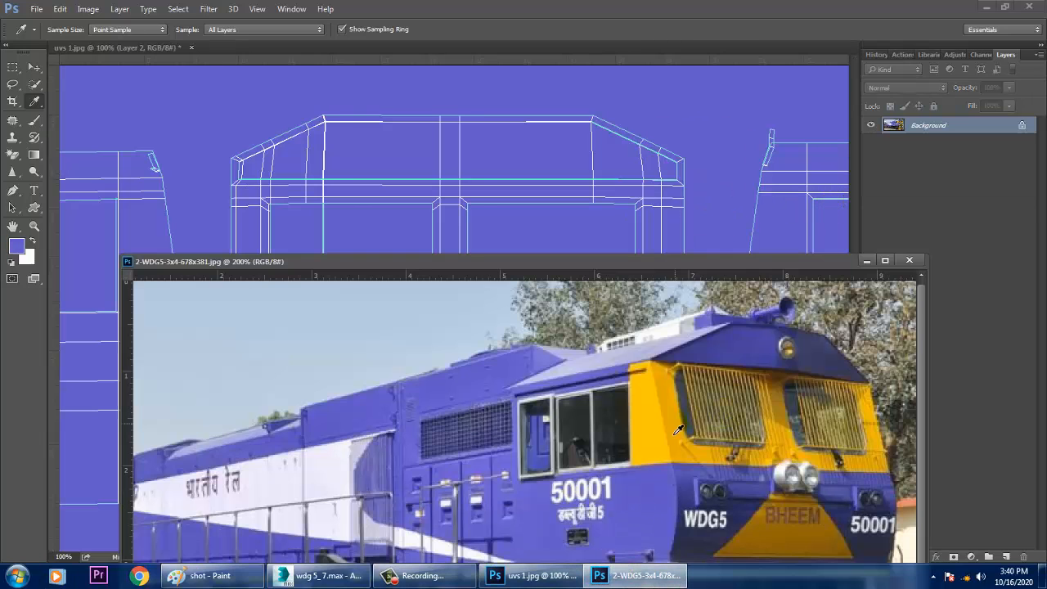
left_click(649, 426)
left_click(867, 261)
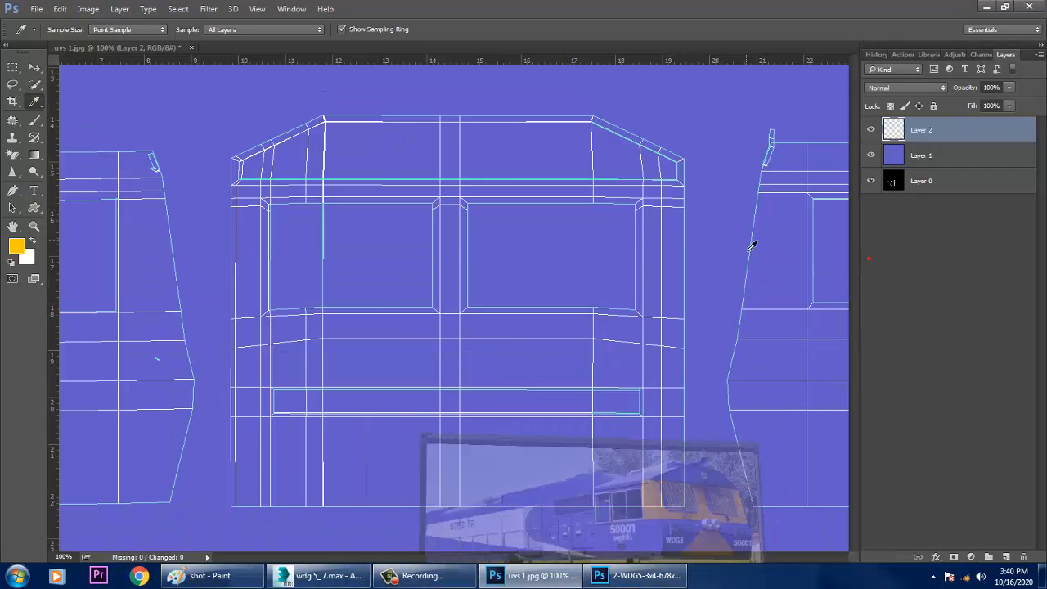
- Remove the empty Layer 2 and add a fresh empty layer above the blue Layer 1
left_click(33, 66)
left_click(575, 286)
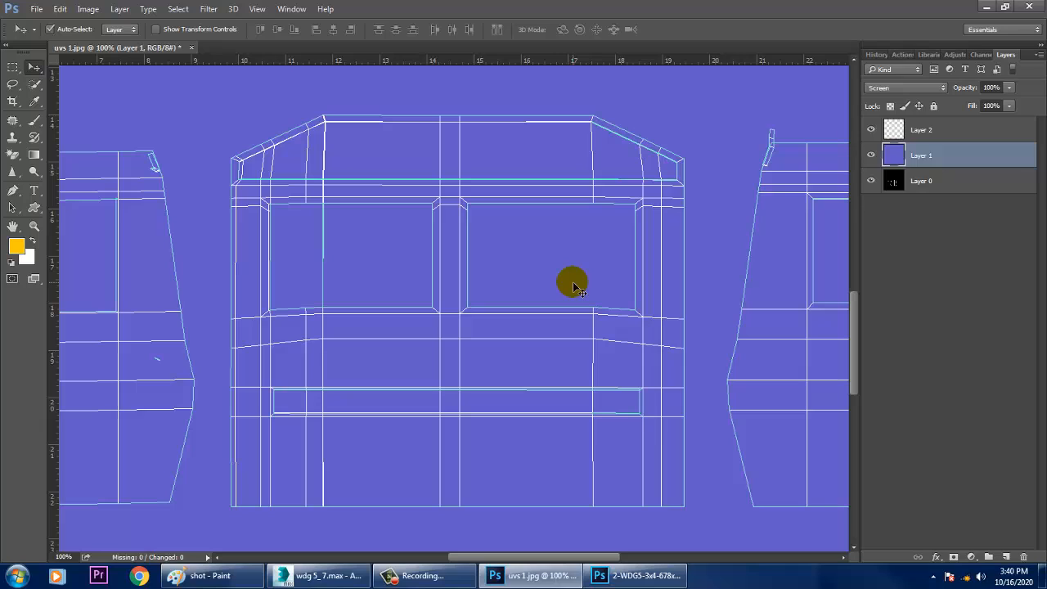
key("ctrl+z")
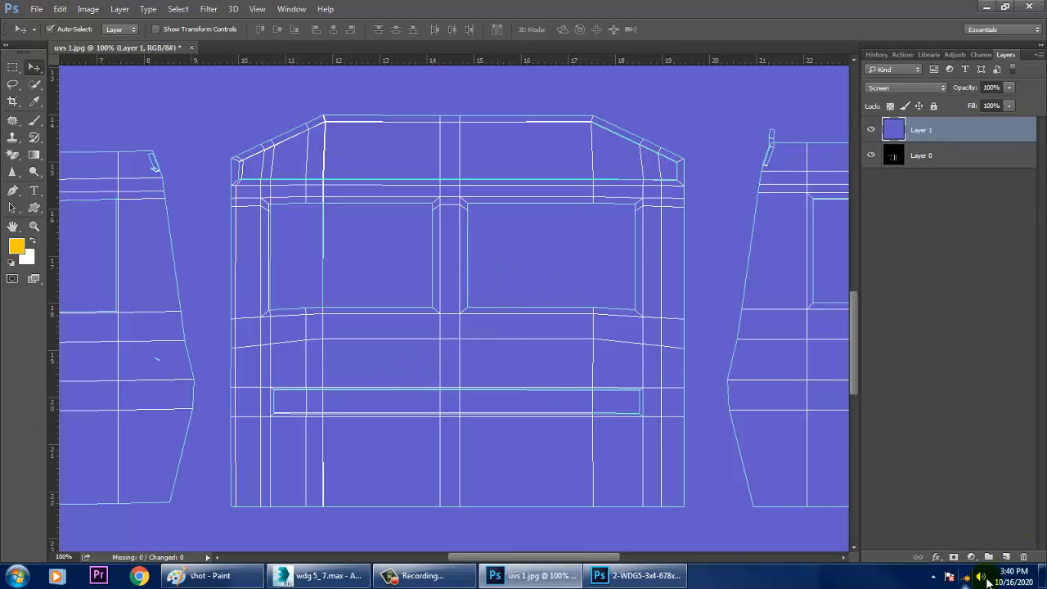
left_click(1006, 557)
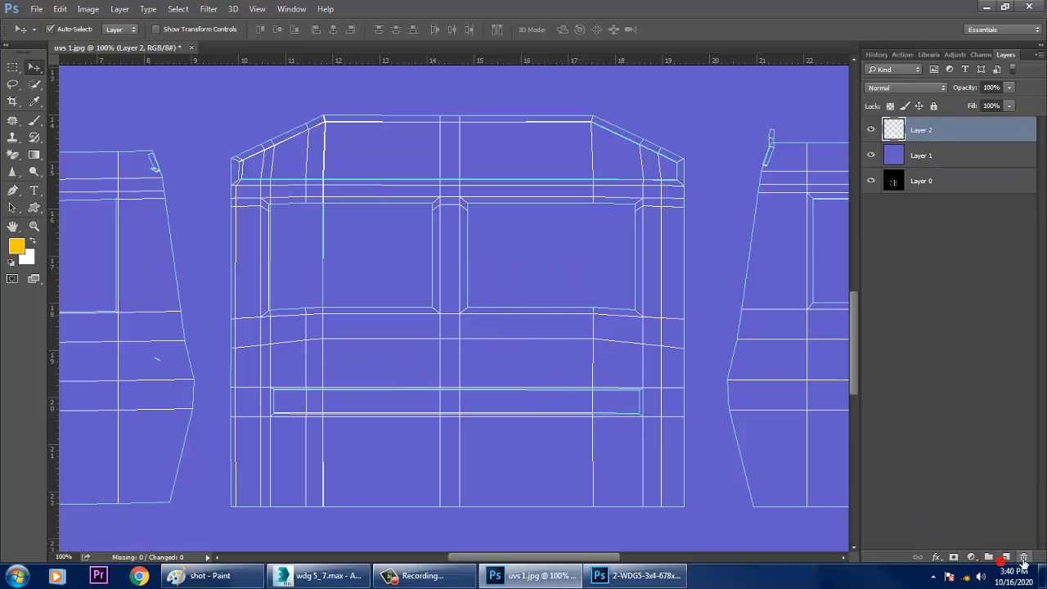
- Marquee-select the cab front's windshield band from below the roof edge down to the straight line under the windows
left_click(12, 66)
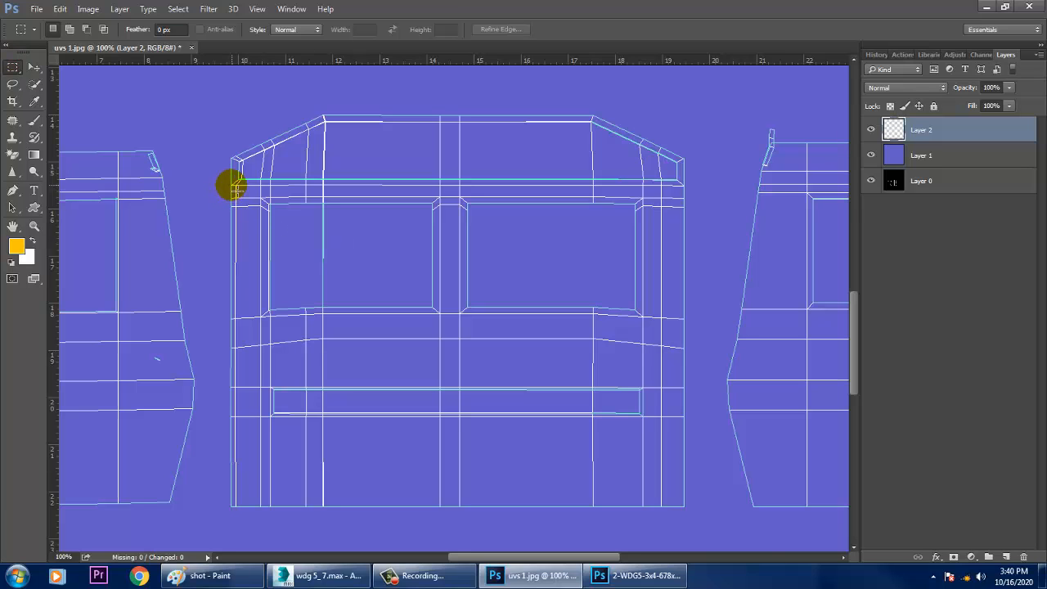
left_click_drag(233, 186, 683, 339)
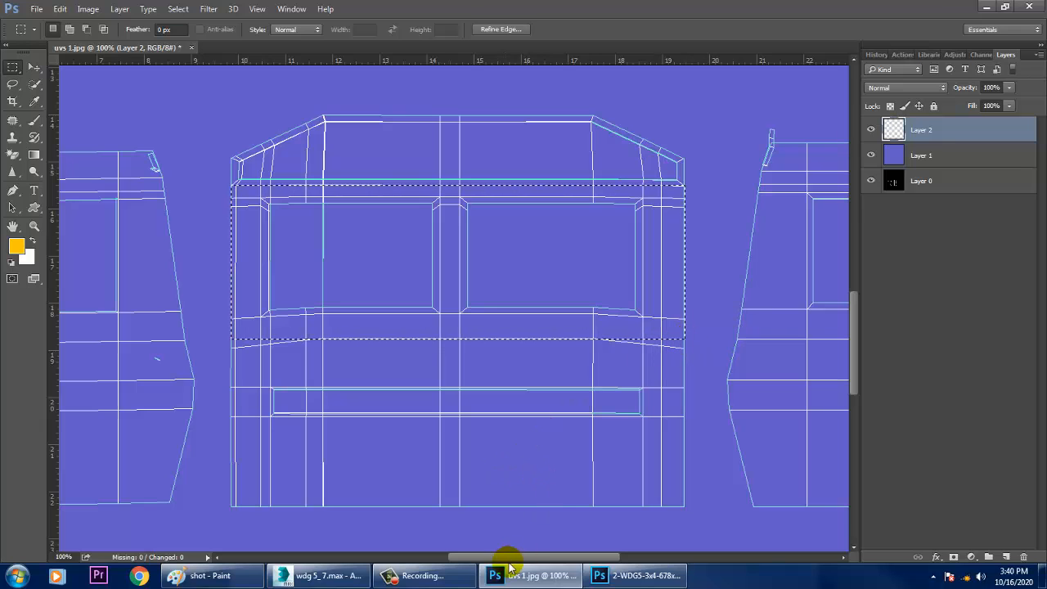
left_click_drag(514, 558, 478, 551)
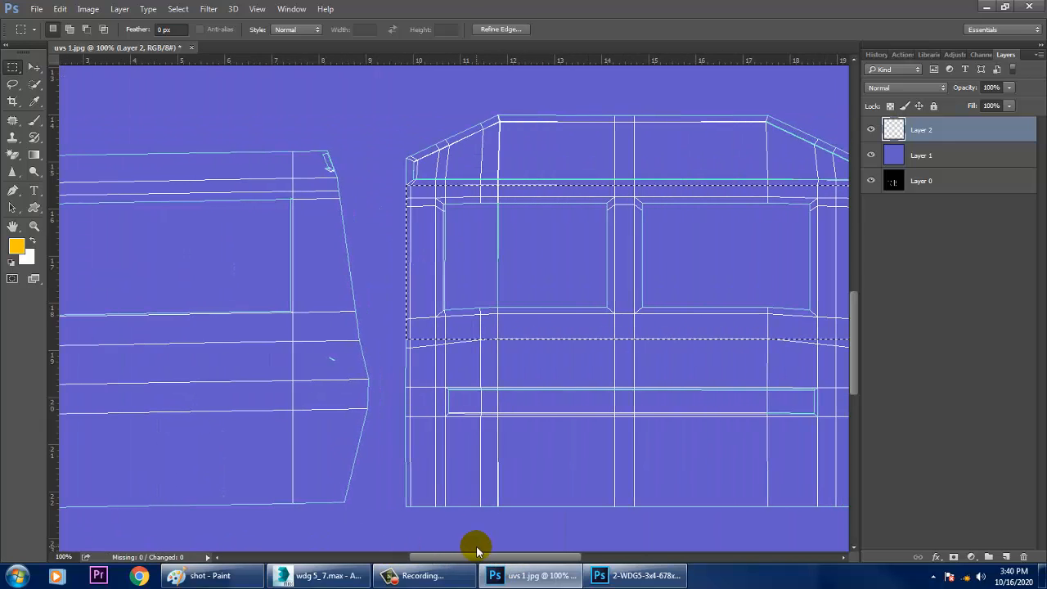
- Compare the yellow windshield area in the locomotive photo with the UV template and clear the rectangular selection
left_click(658, 577)
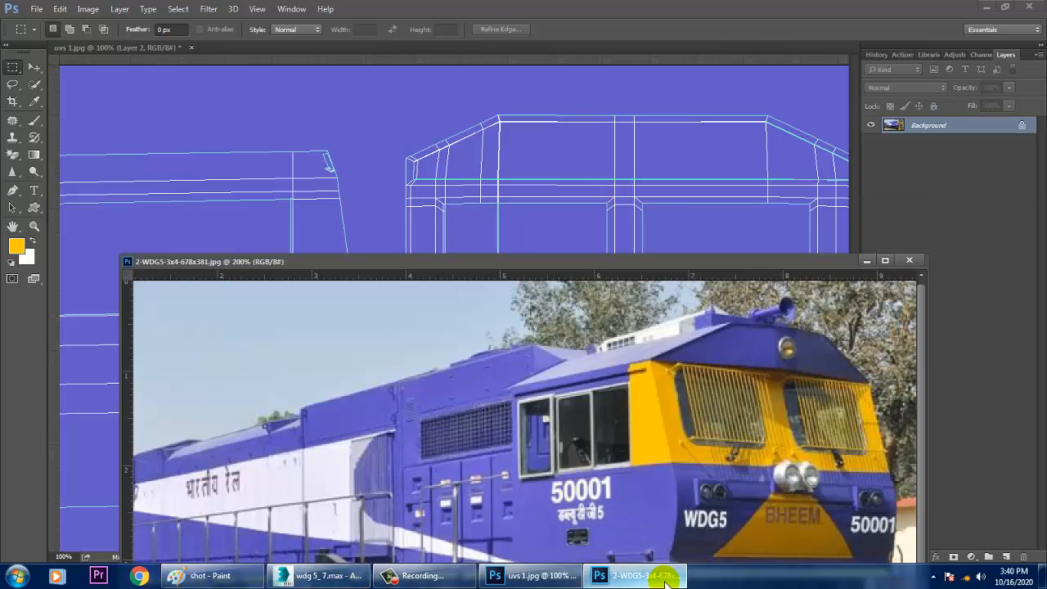
left_click(666, 578)
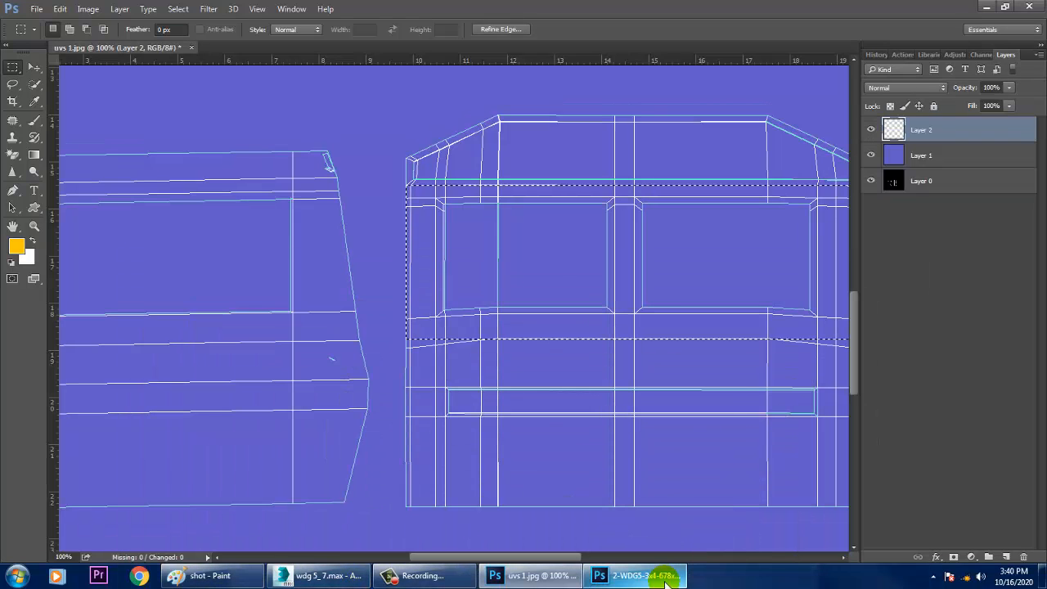
left_click(667, 578)
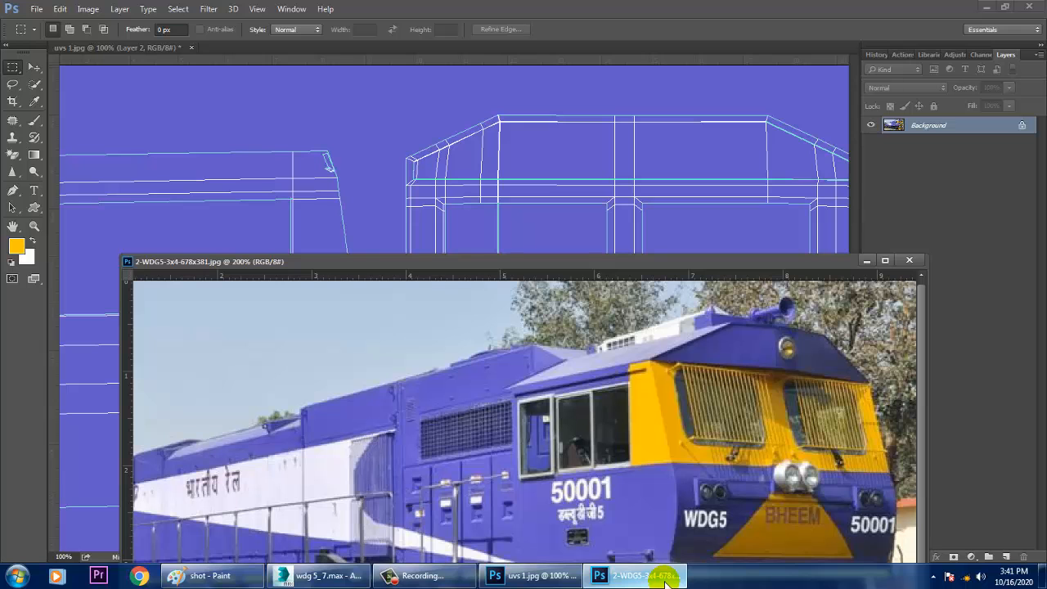
left_click(667, 578)
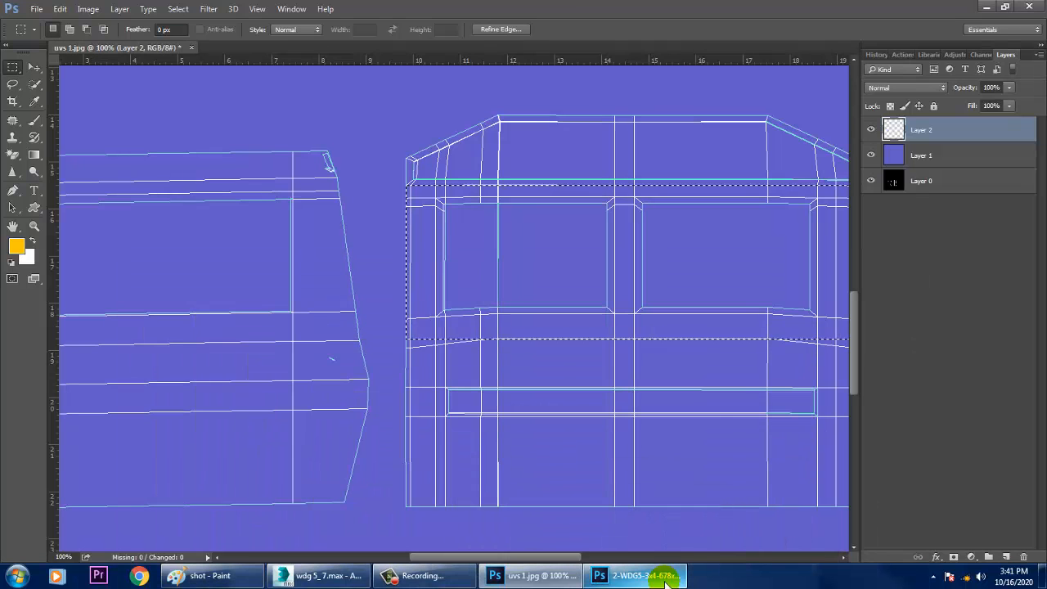
left_click(665, 579)
left_click(667, 578)
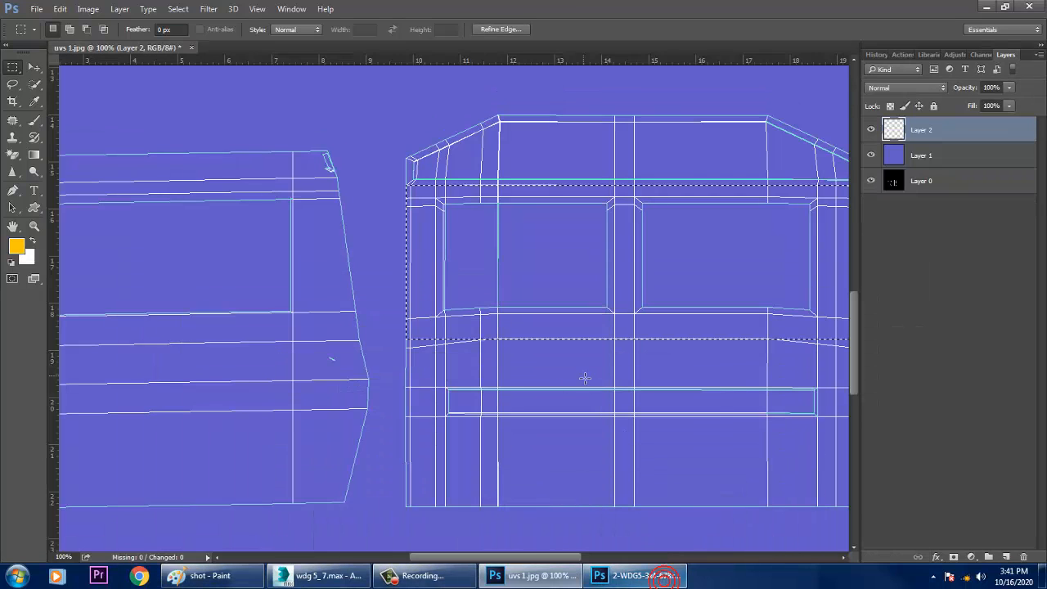
left_click(409, 206)
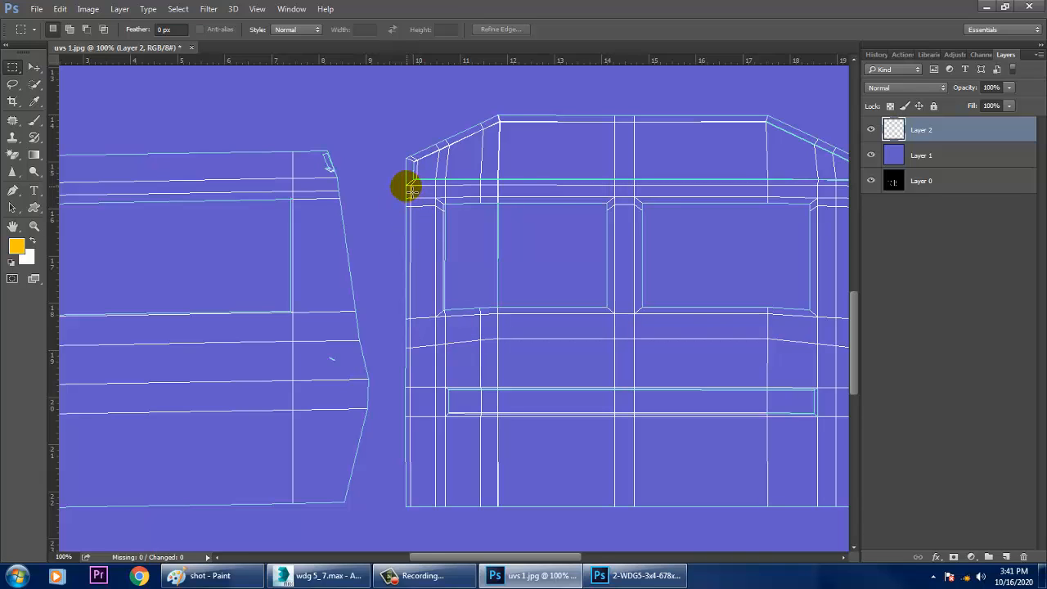
- Marquee-select the cab front's windshield band from the roof edge to just below the windows, fill it with the foreground yellow, and deselect
scroll(374, 218, "right", 2)
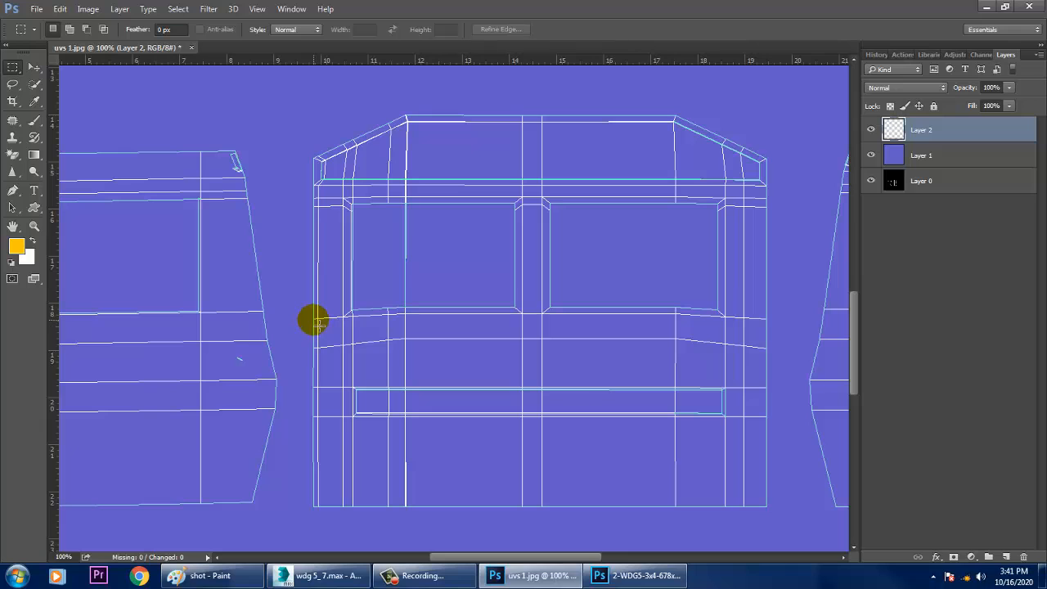
left_click(669, 577)
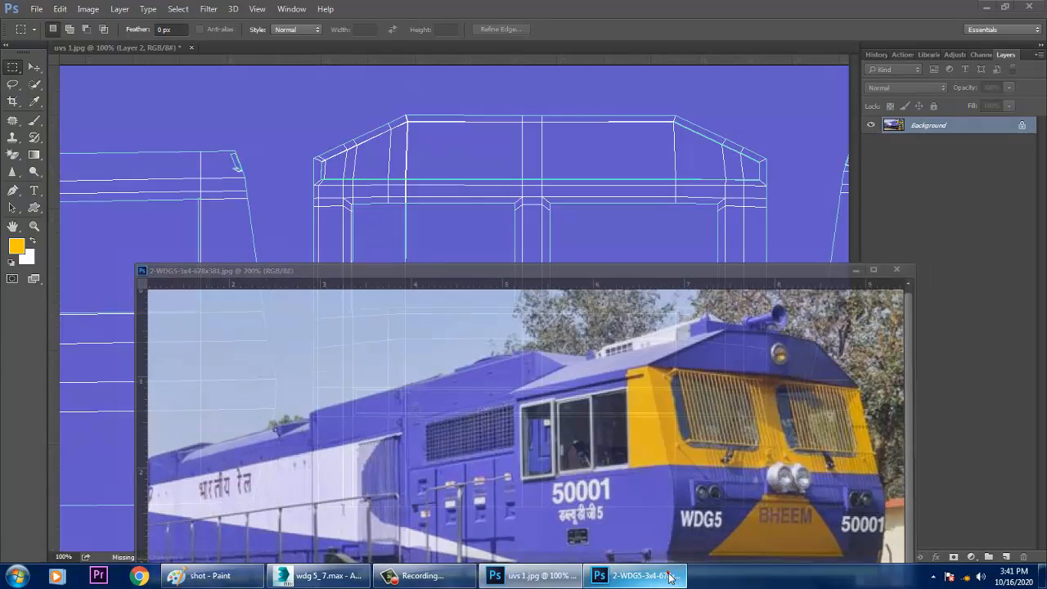
left_click(669, 577)
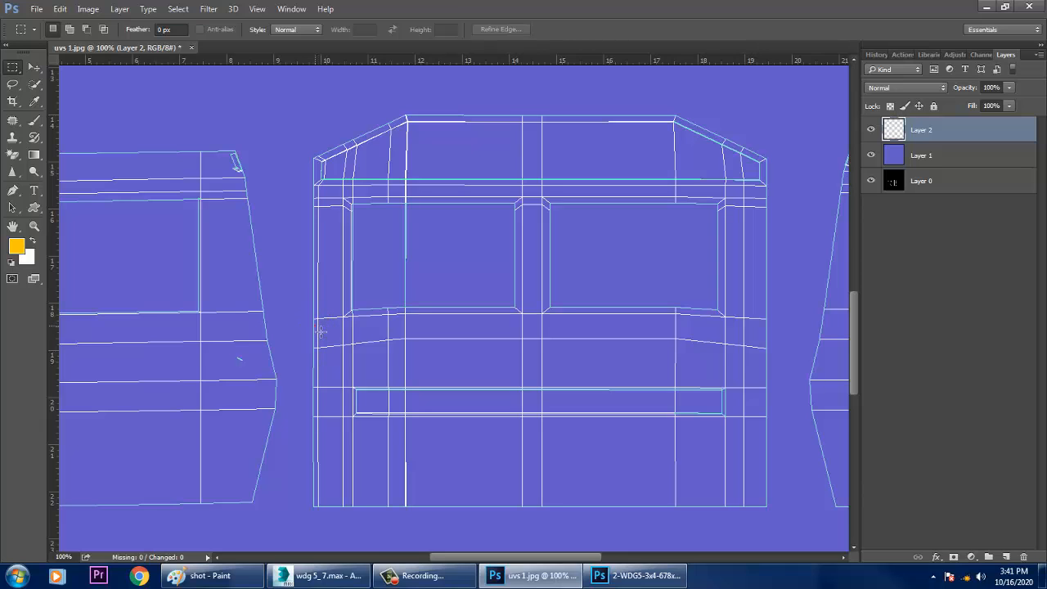
left_click_drag(316, 325, 769, 208)
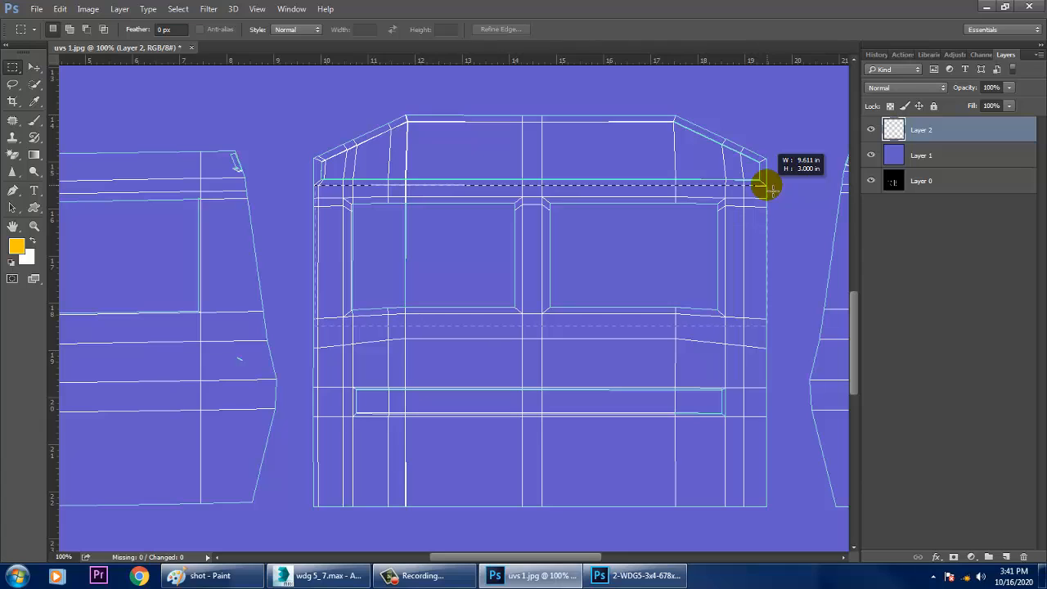
left_click_drag(774, 191, 767, 191)
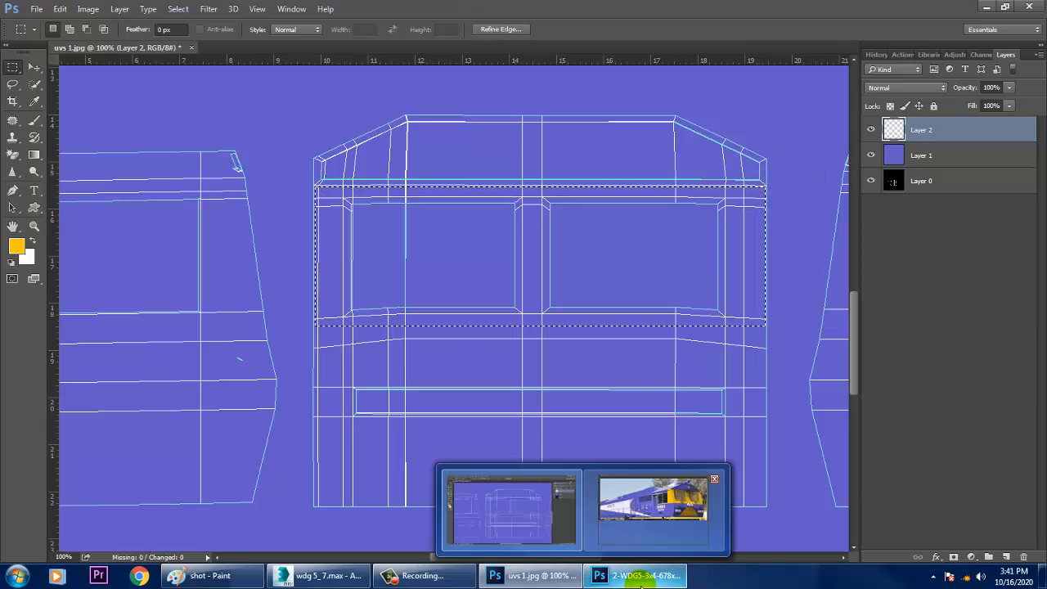
key("alt+BackSpace")
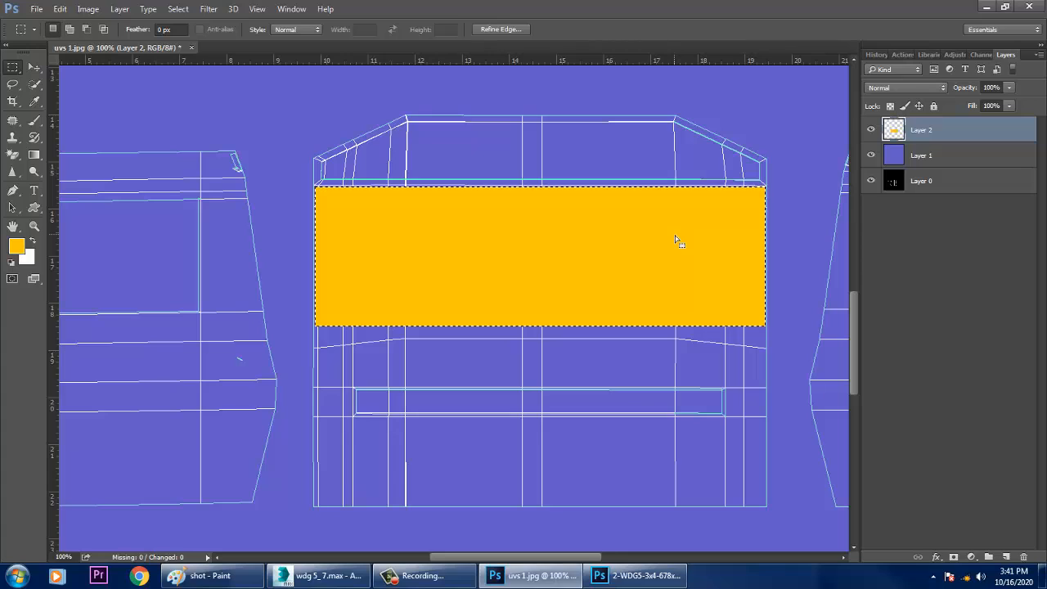
key("ctrl+d")
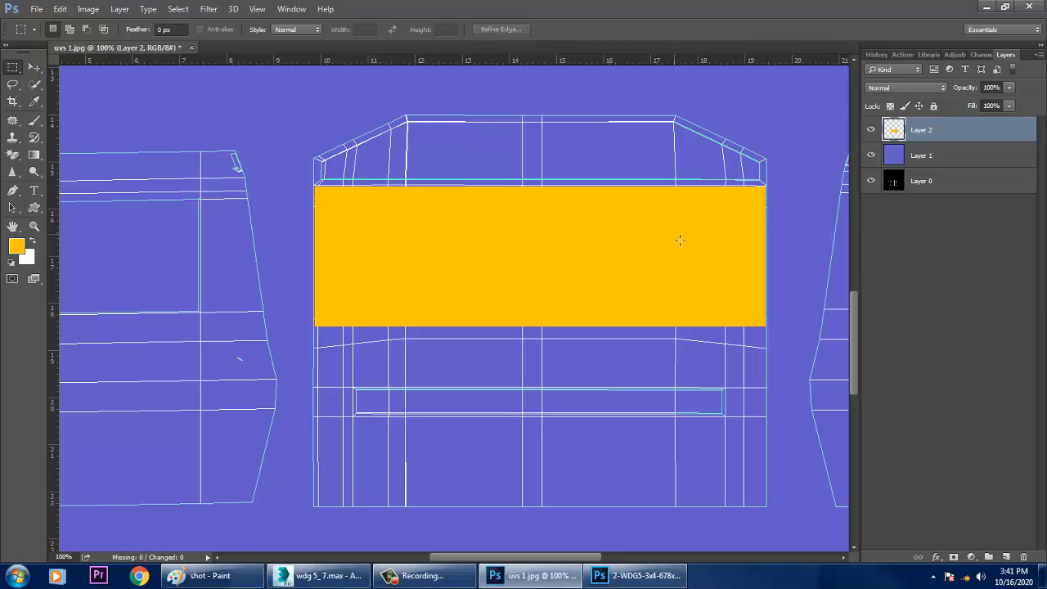
- Lower Layer 2's opacity to 55% and compare the yellow band with the locomotive photo
left_click(1008, 89)
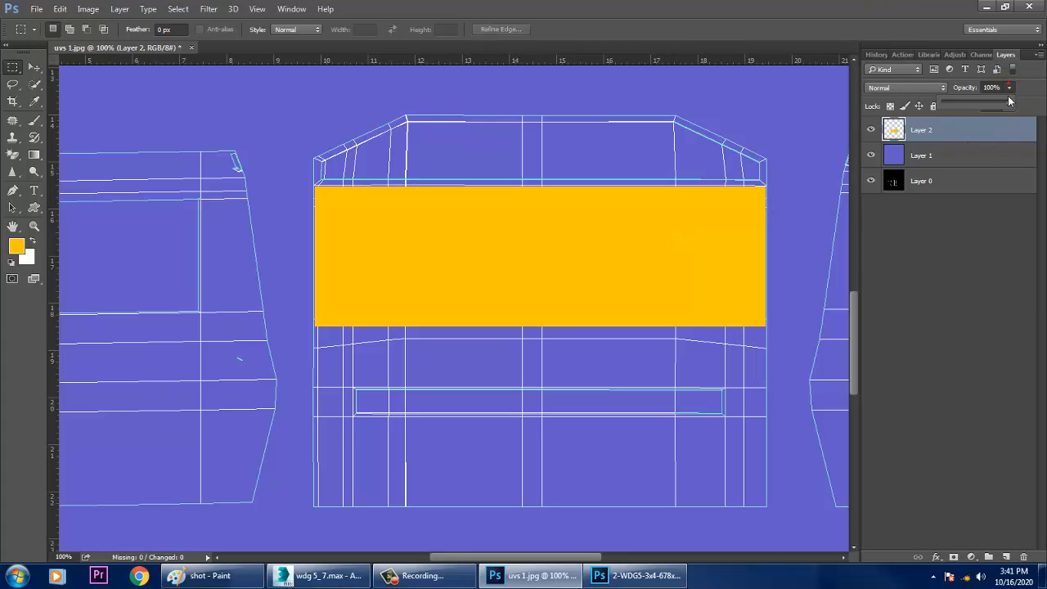
left_click_drag(981, 103, 980, 104)
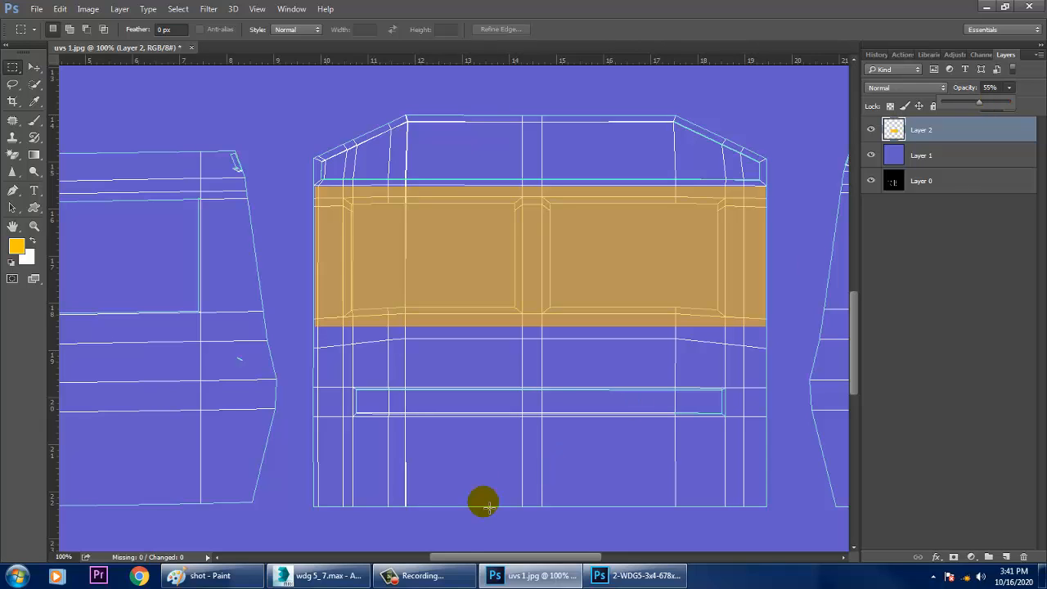
left_click(638, 577)
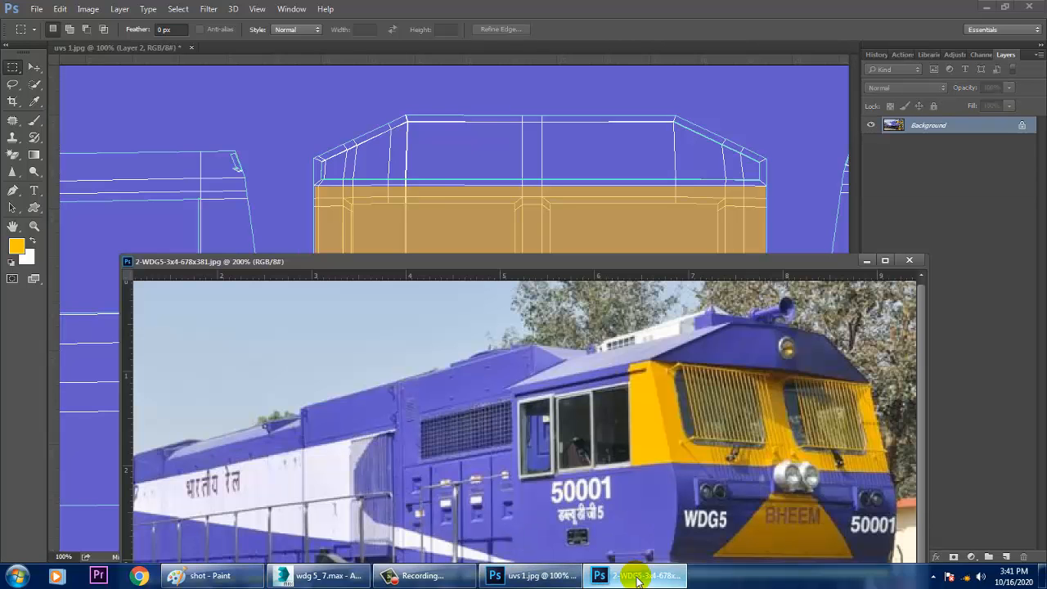
left_click(637, 576)
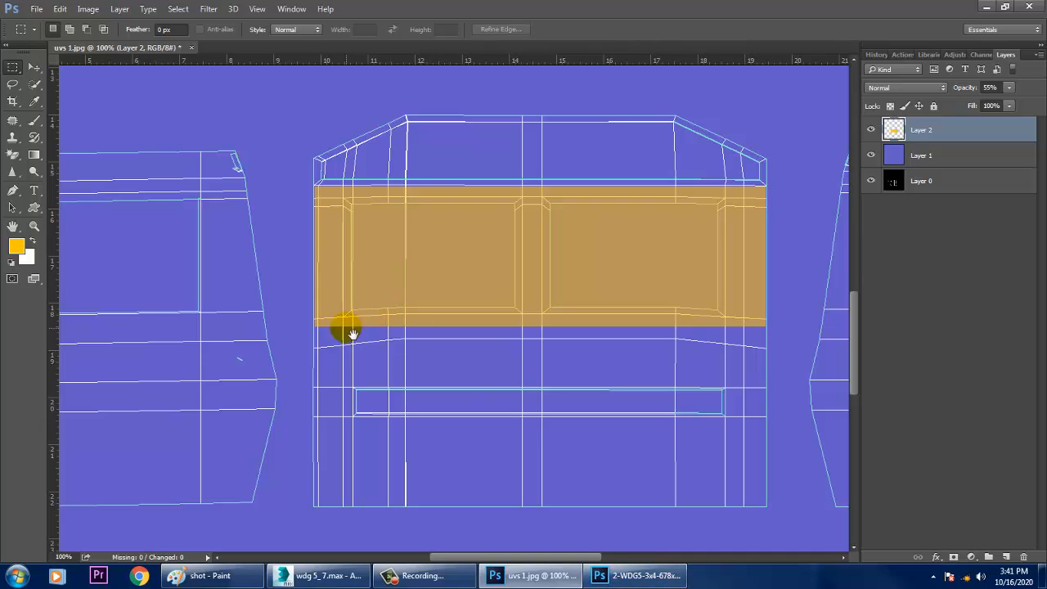
left_click_drag(347, 329, 412, 327)
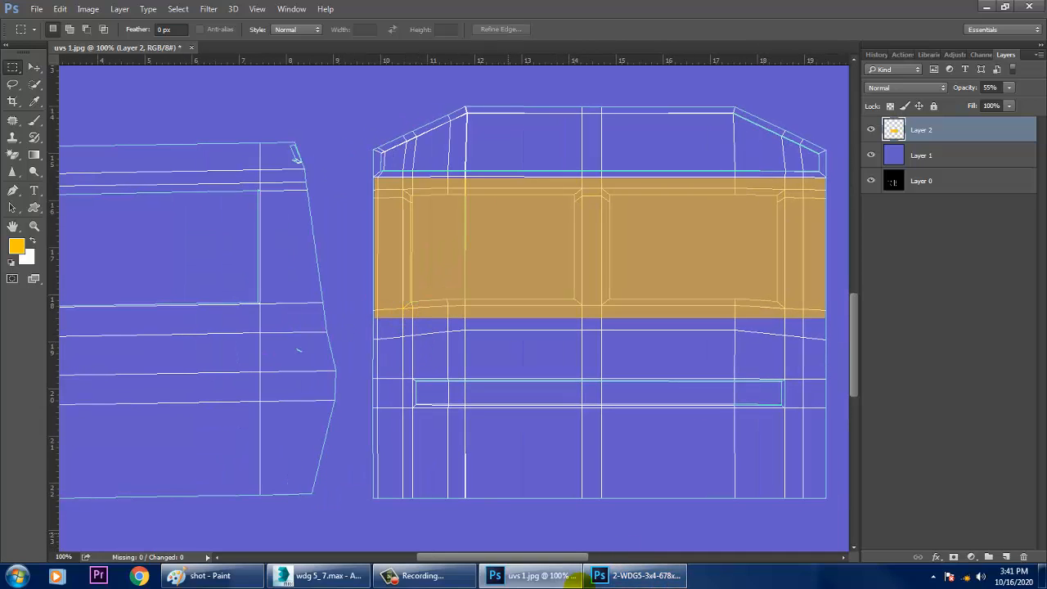
left_click(632, 576)
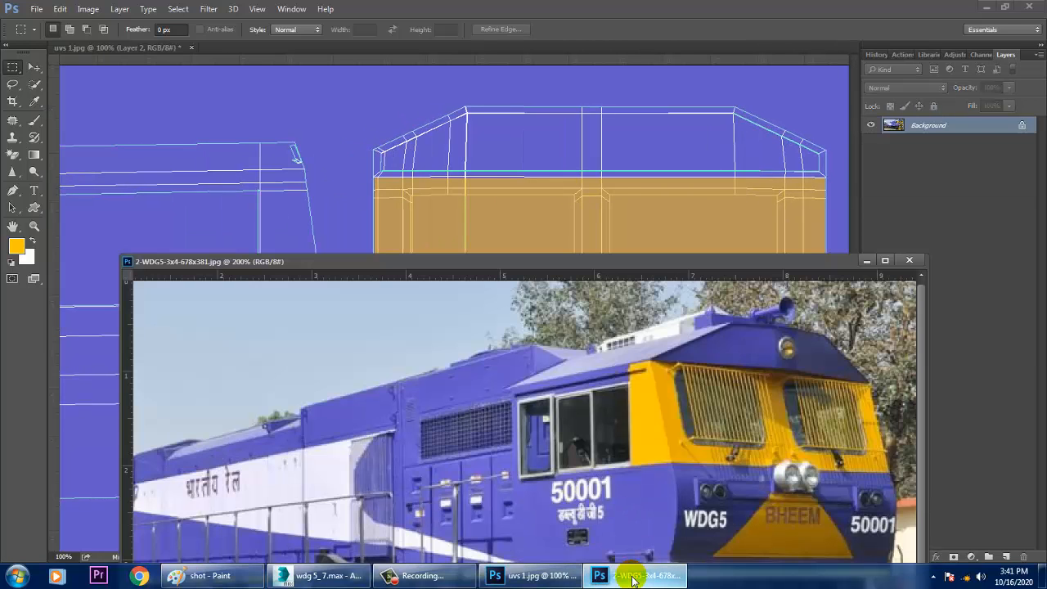
left_click(632, 577)
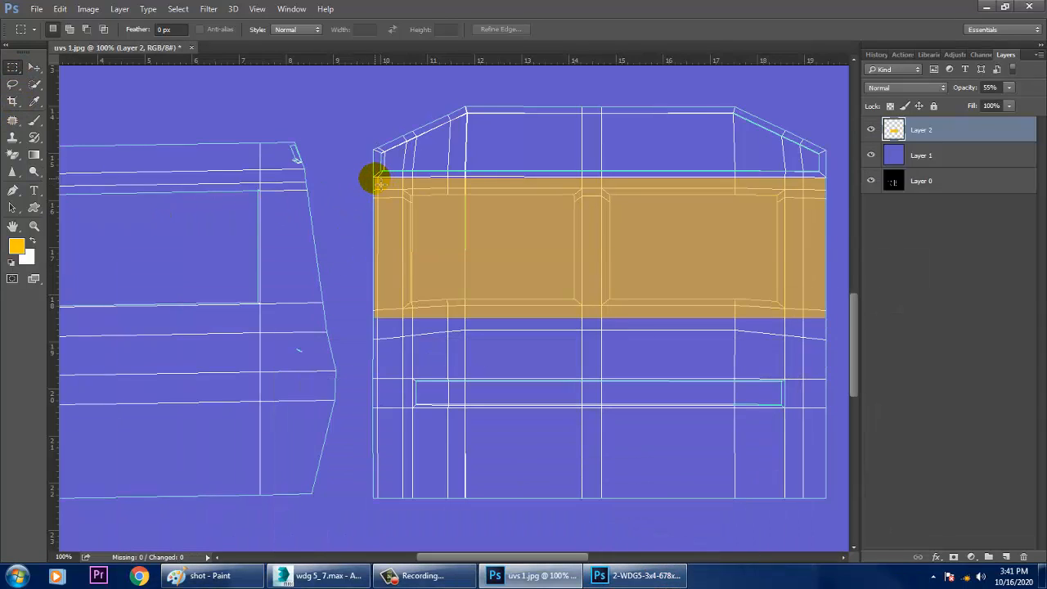
- Stretch the yellow band horizontally to 153.12% width so it reaches the side-window edges on both adjacent cab side panels
left_click(34, 67)
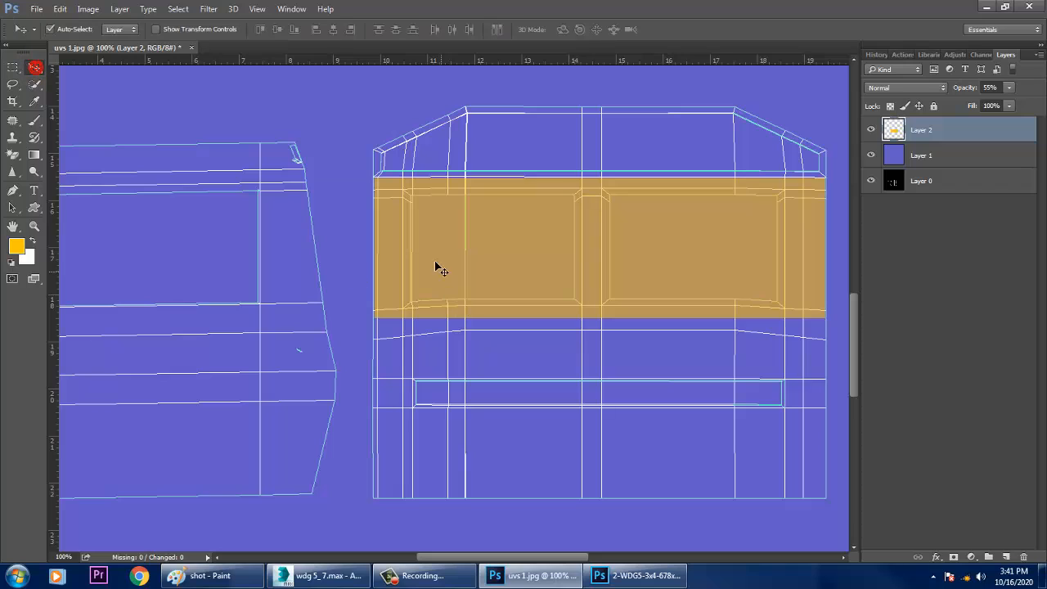
left_click(435, 260)
key("ctrl+t")
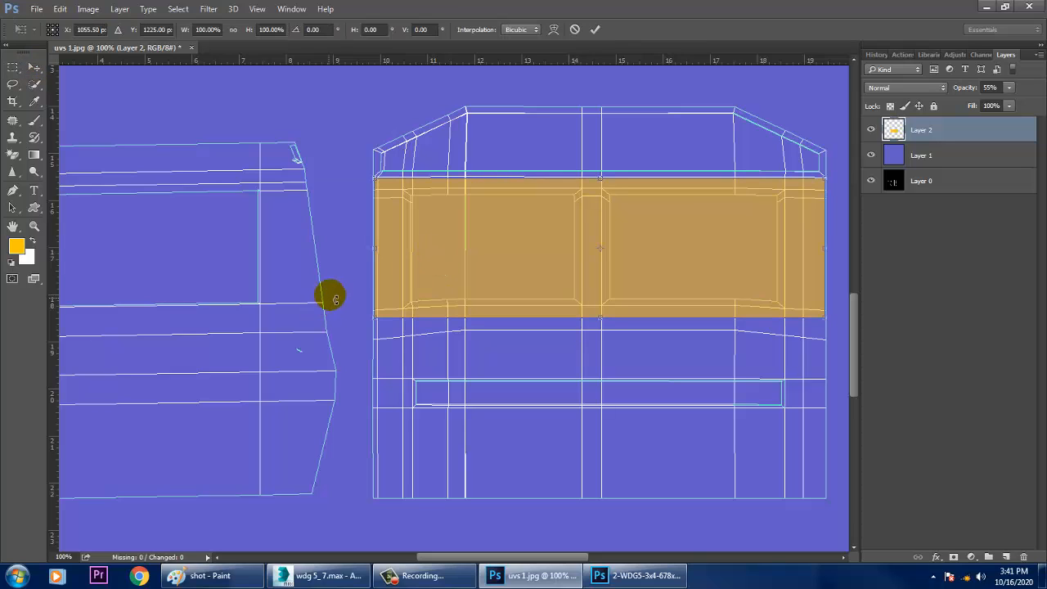
left_click_drag(373, 250, 262, 260)
scroll(557, 313, "right", 5, "ctrl")
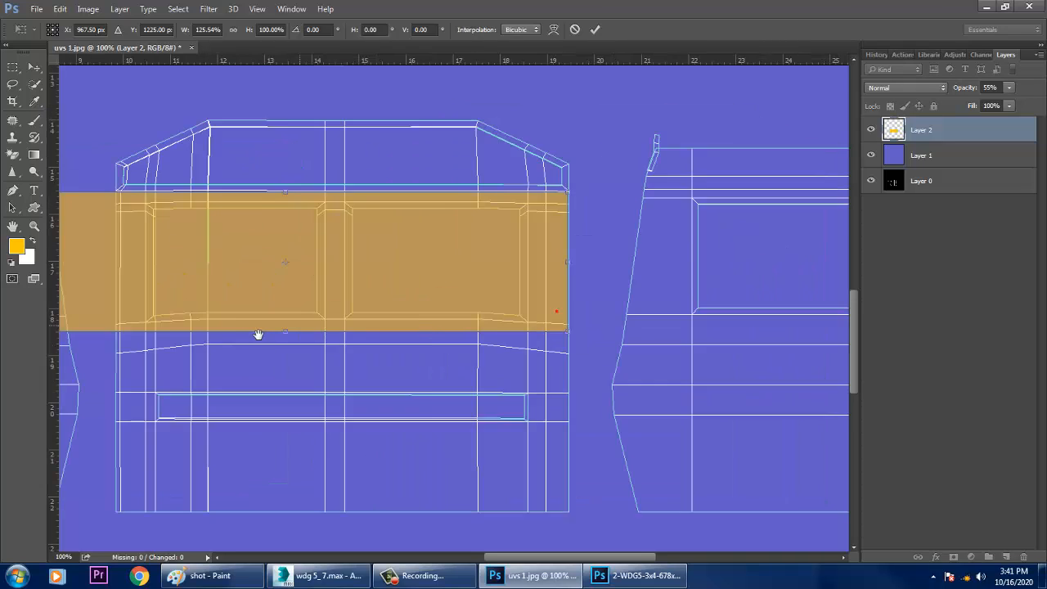
left_click_drag(523, 270, 647, 277)
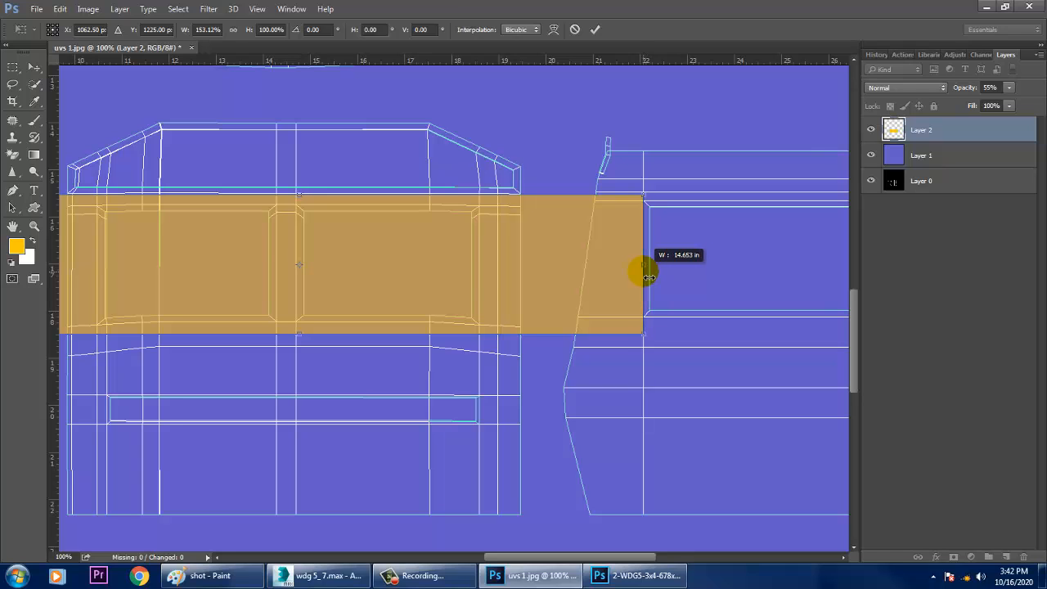
left_click_drag(647, 277, 647, 277)
left_click_drag(322, 362, 572, 355)
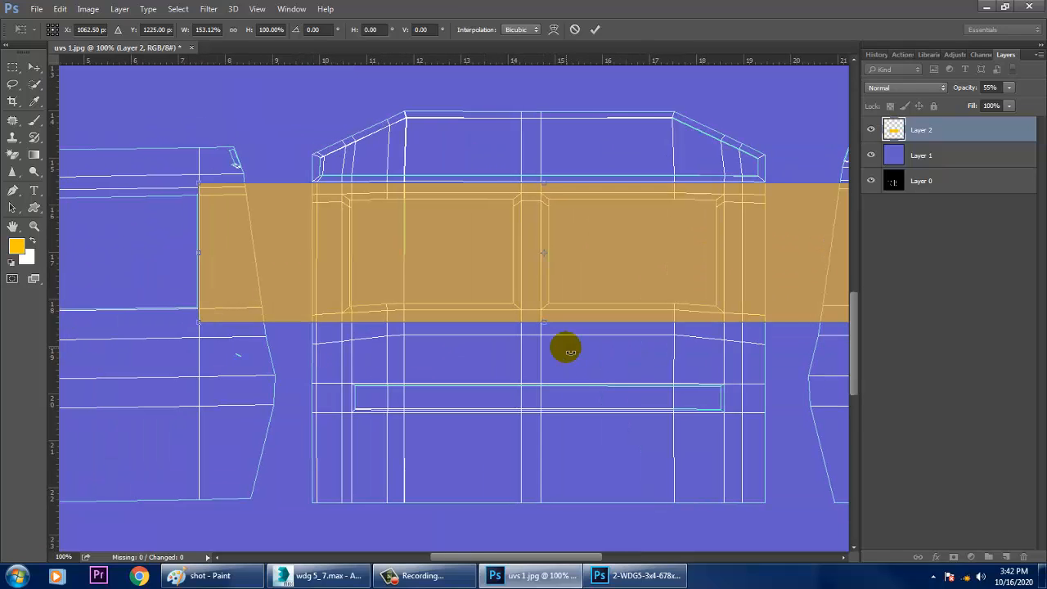
key("Return")
- Set Layer 2's opacity back to 100%, then reposition the locomotive photo and examine the yellow triangle on the cab front
key("ctrl+minus")
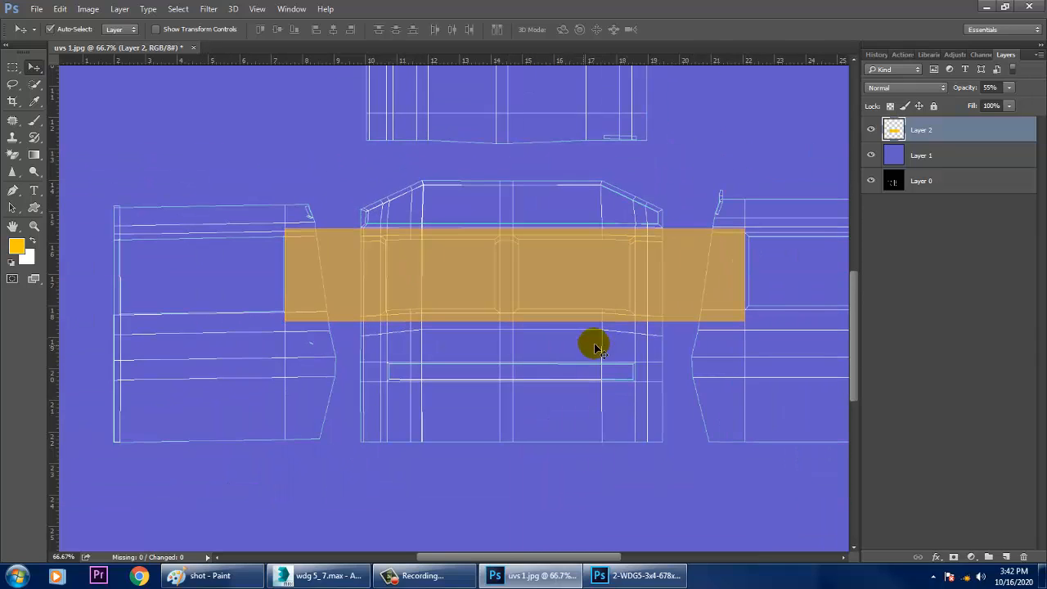
left_click(1009, 87)
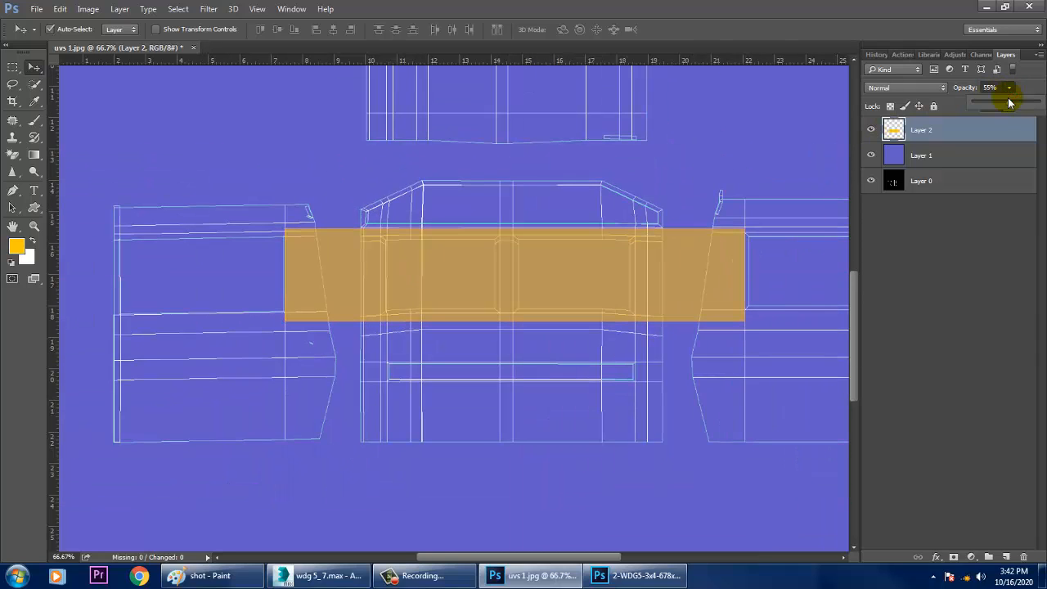
left_click_drag(1011, 102, 1039, 102)
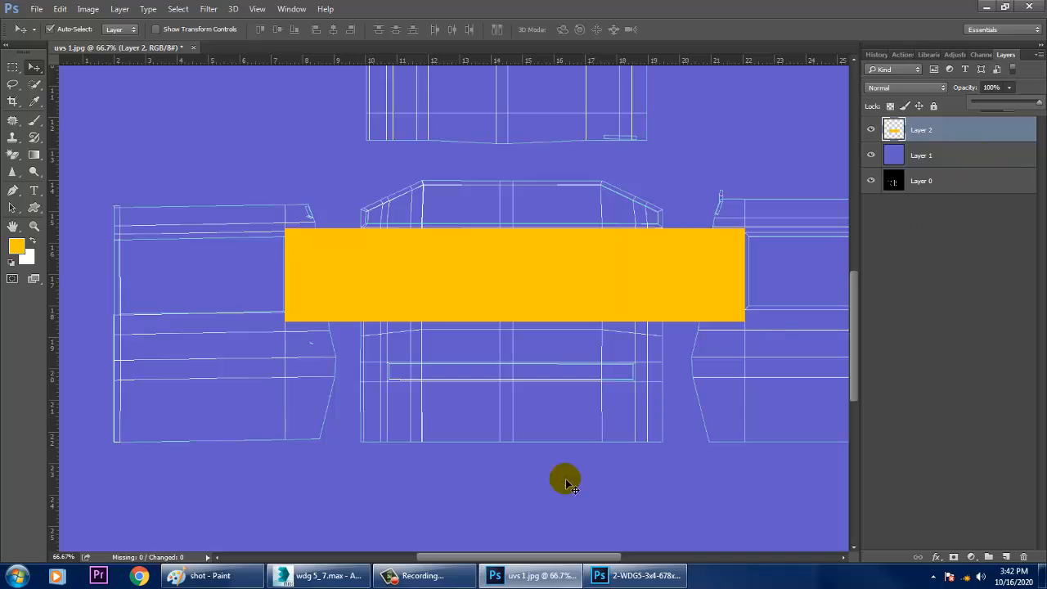
left_click(644, 576)
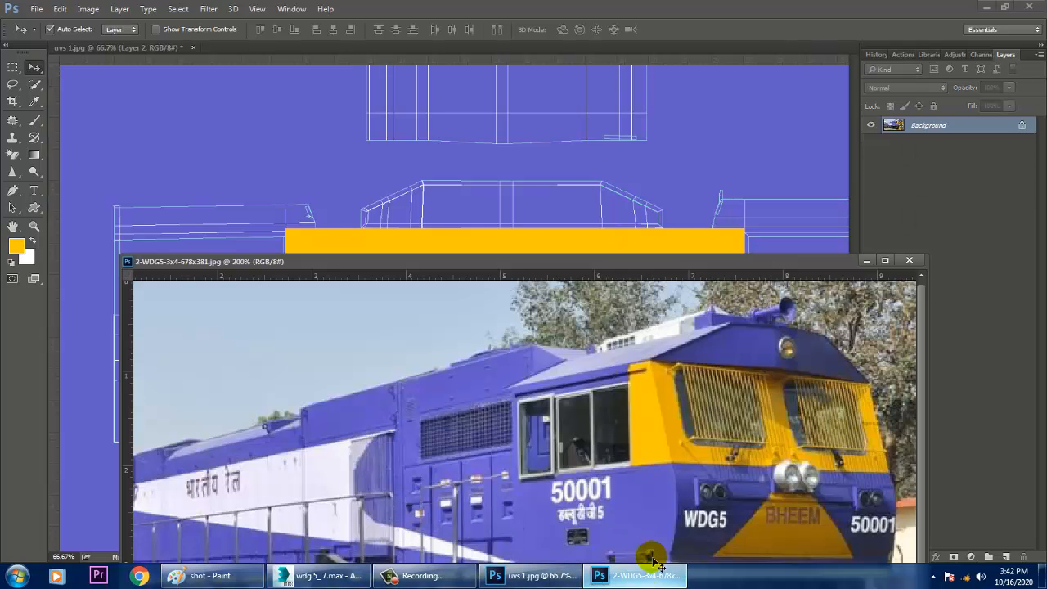
left_click_drag(680, 267, 616, 167)
left_click(802, 160)
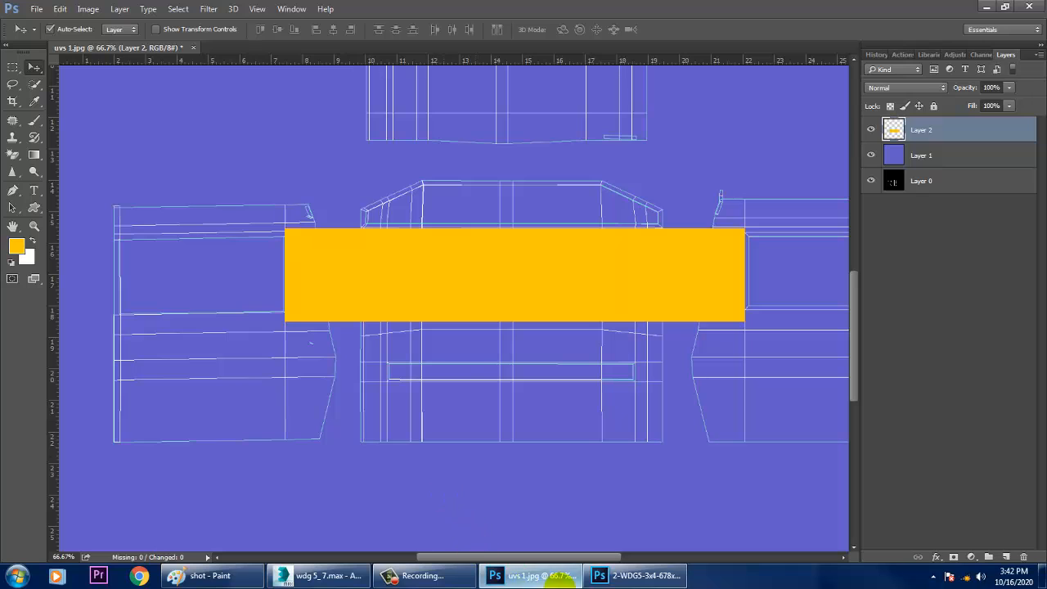
left_click(634, 577)
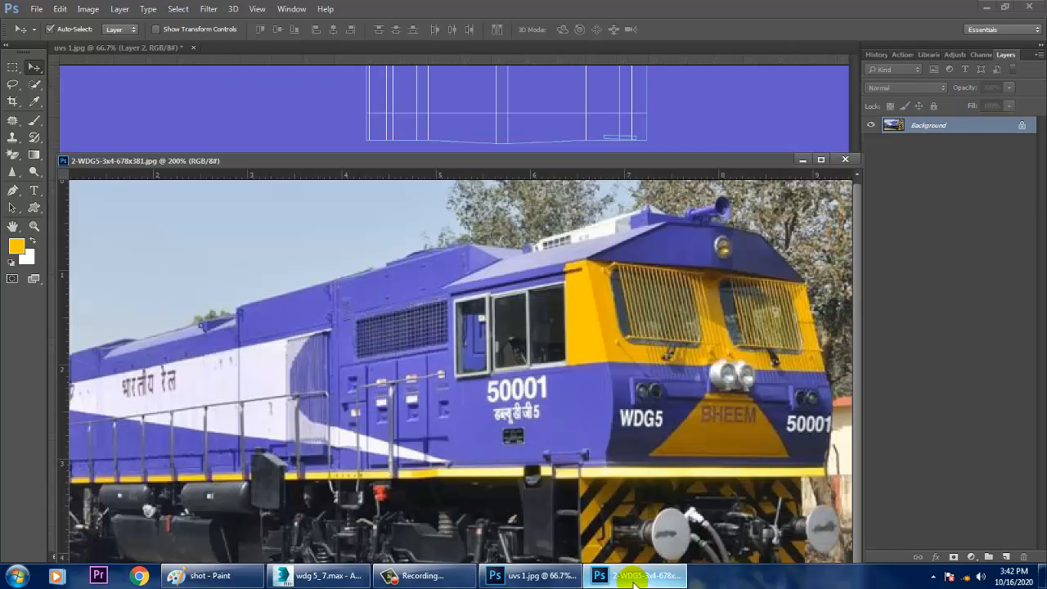
left_click(633, 579)
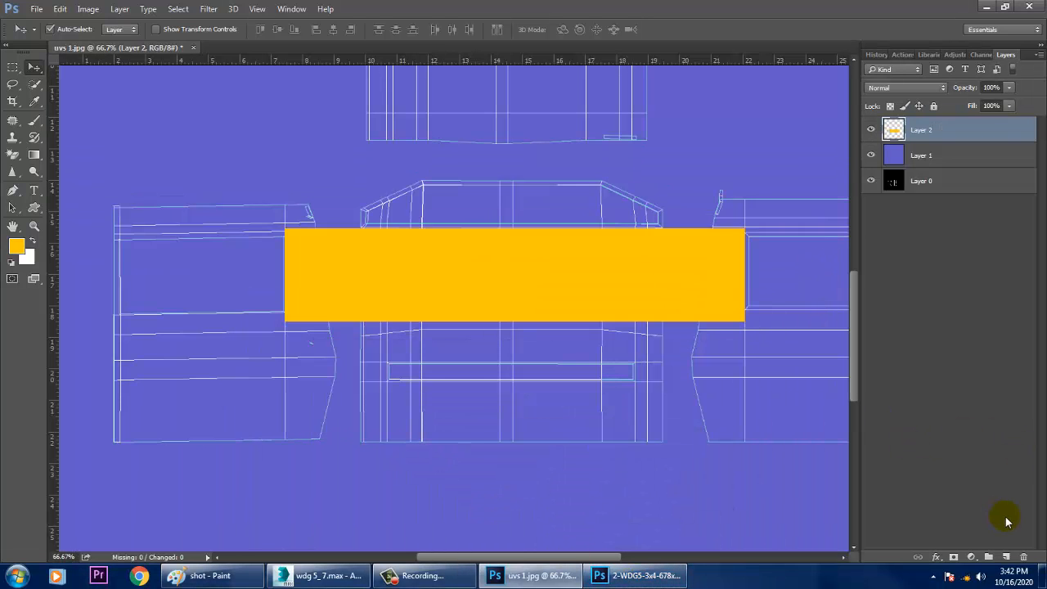
- Add a new layer above Layer 2, place a first Pen shape anchor on the cab front's bottom edge, and recheck the photo's triangle
left_click(1014, 559)
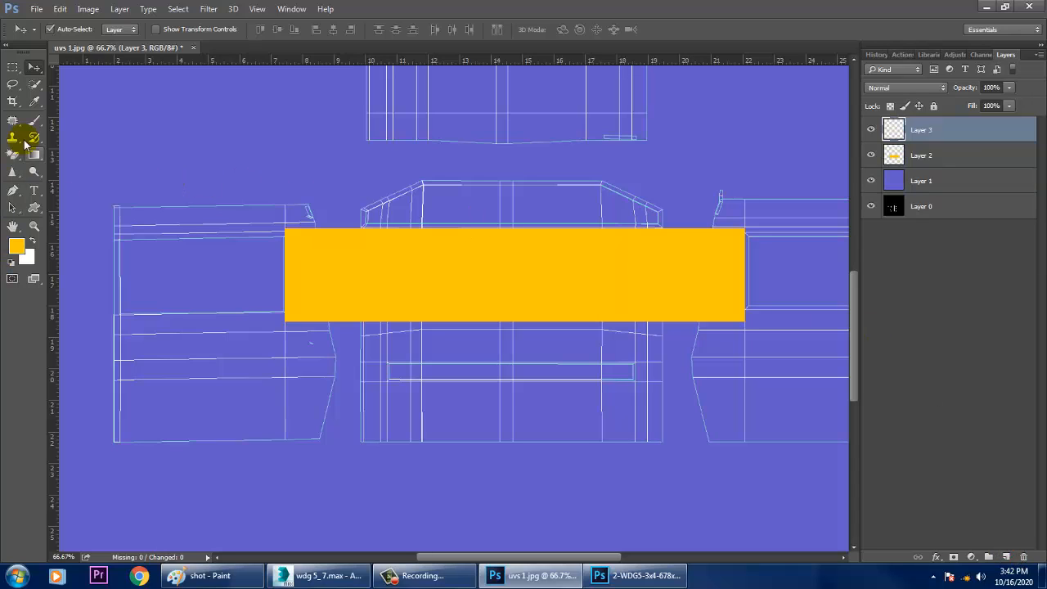
left_click(13, 192)
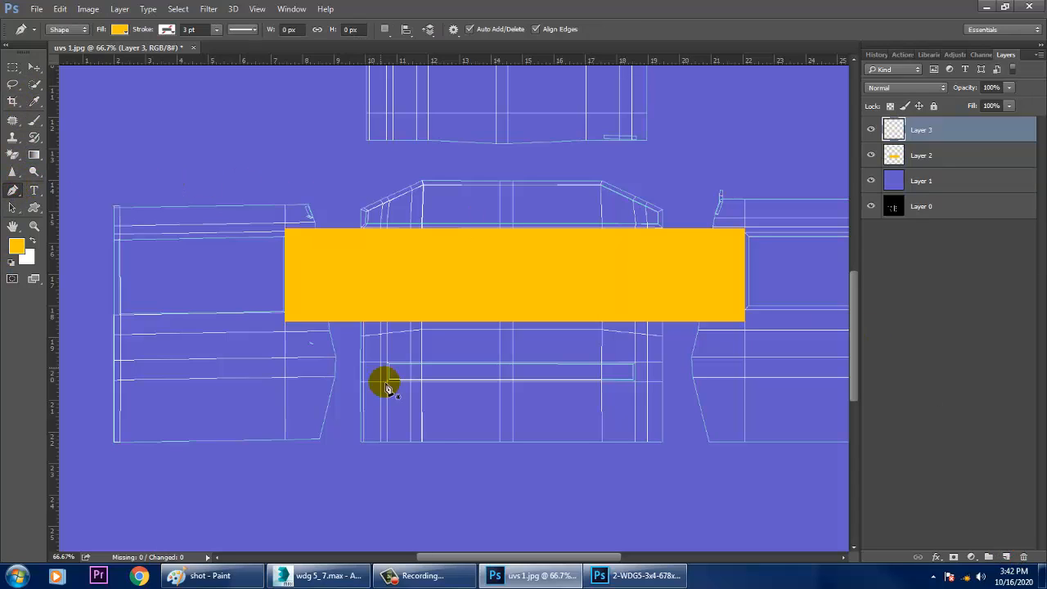
left_click(423, 443)
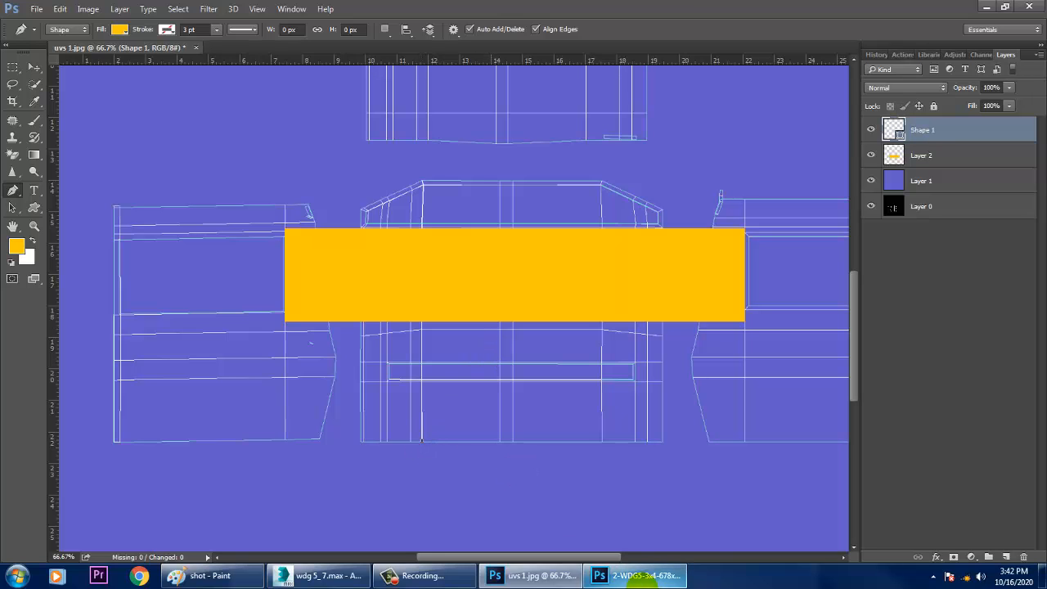
left_click(645, 576)
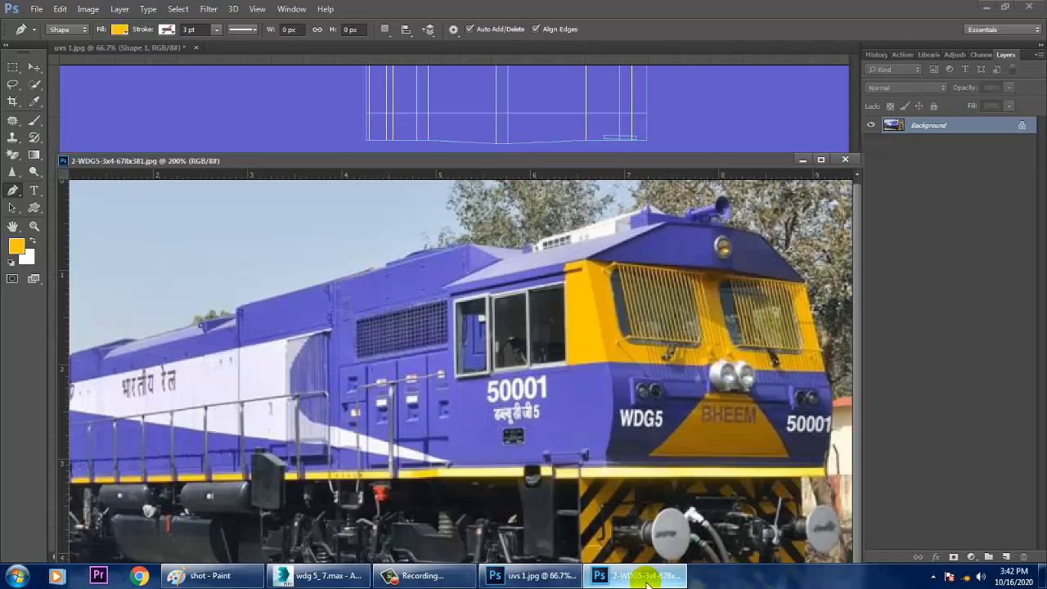
left_click(645, 577)
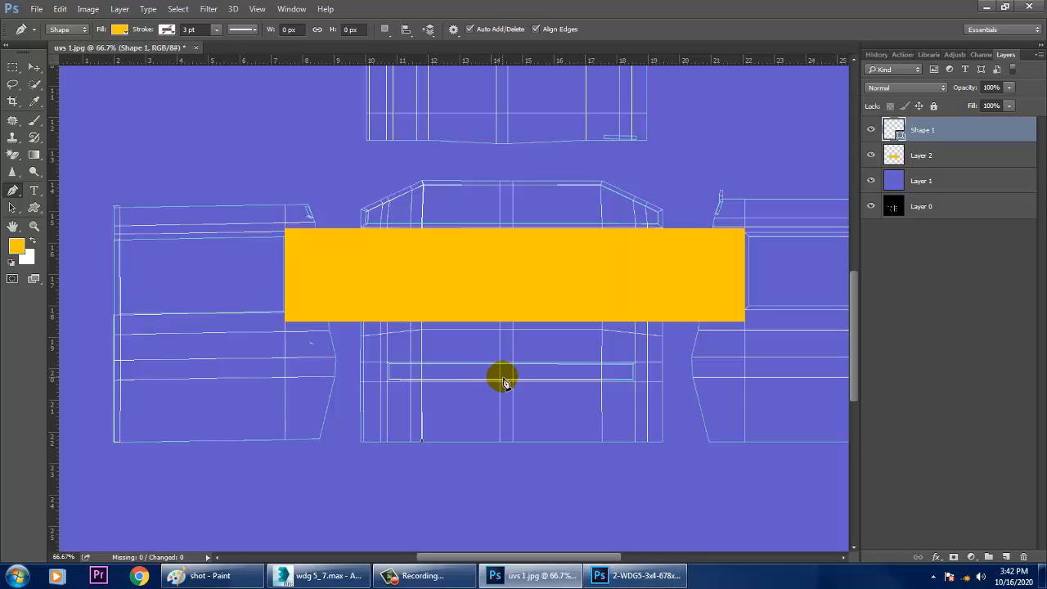
- Draw a closed four-point yellow Pen shape about 414 by 170 px on the cab front, from the bottom edge to the narrow central strip
key("ctrl+plus")
key("ctrl+plus")
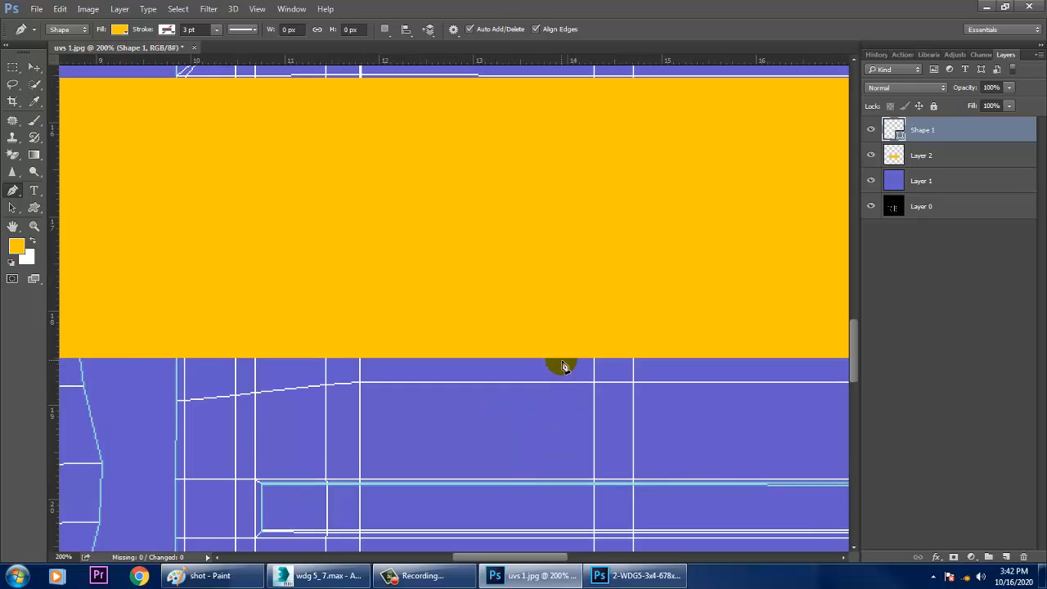
left_click_drag(564, 413, 518, 197)
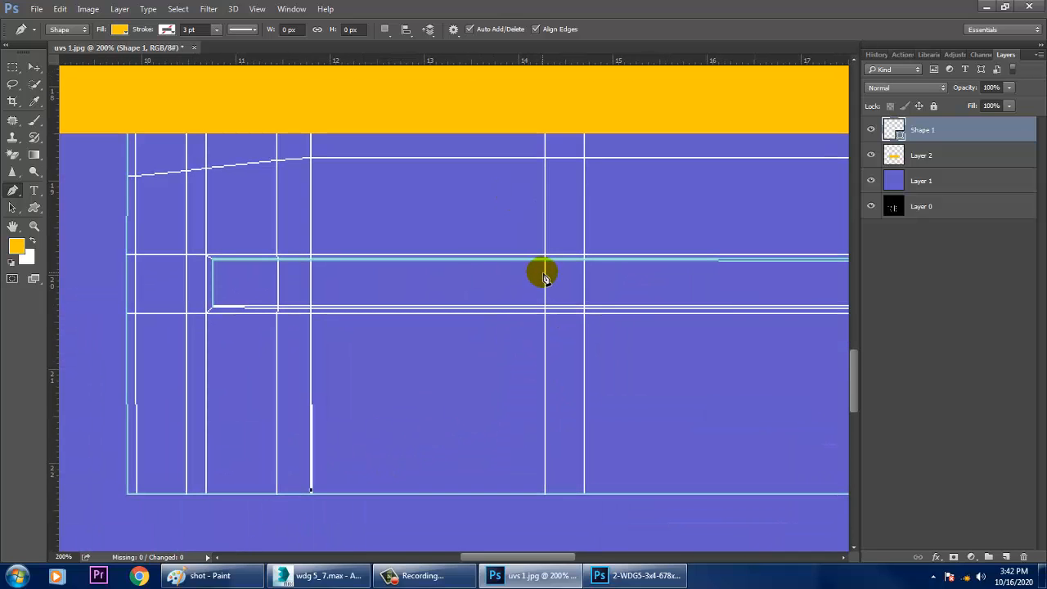
left_click(312, 494)
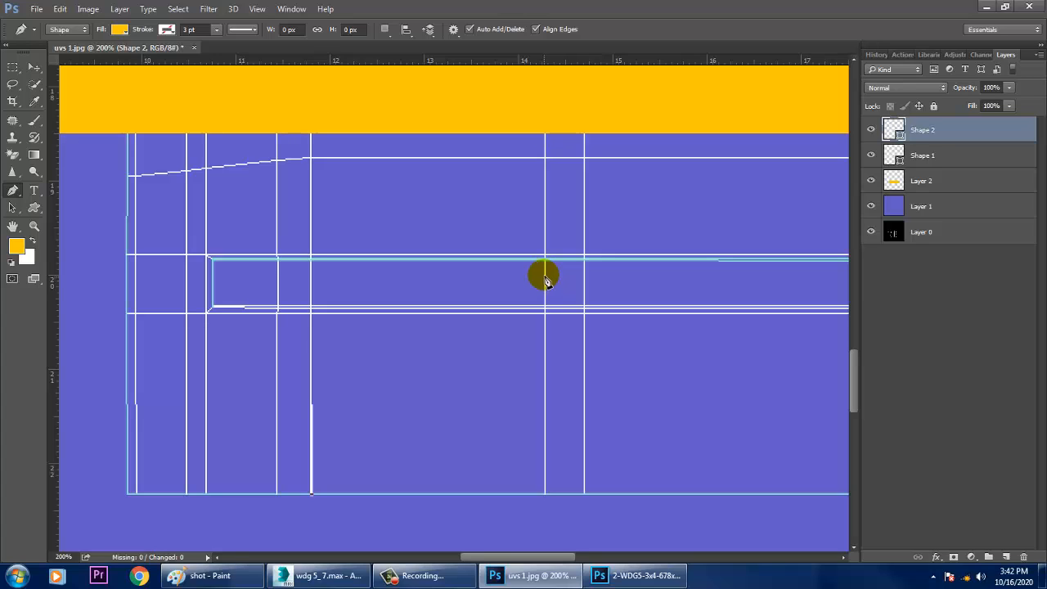
left_click(586, 278)
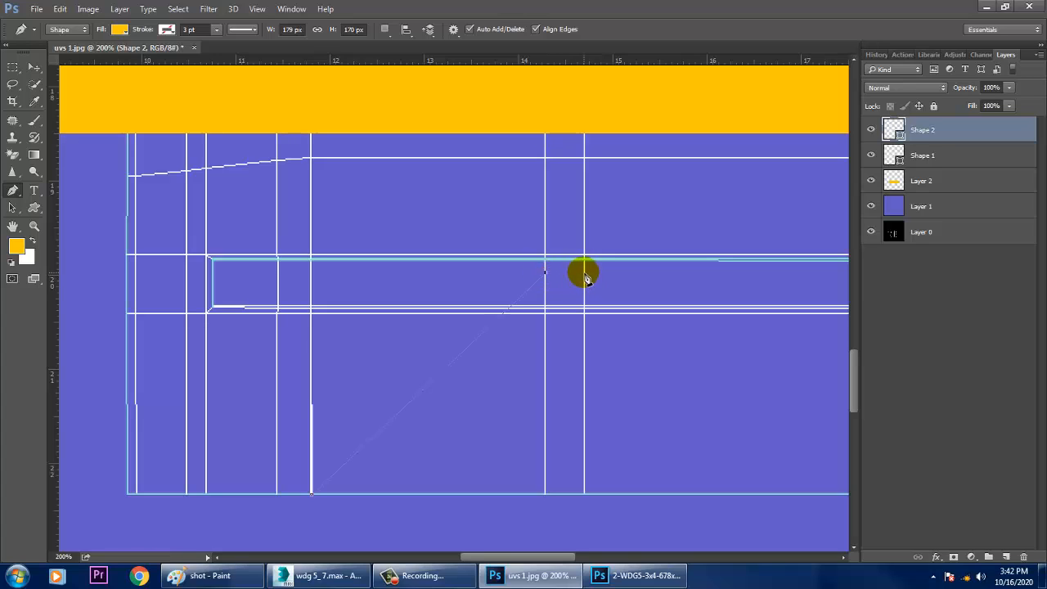
left_click(583, 273)
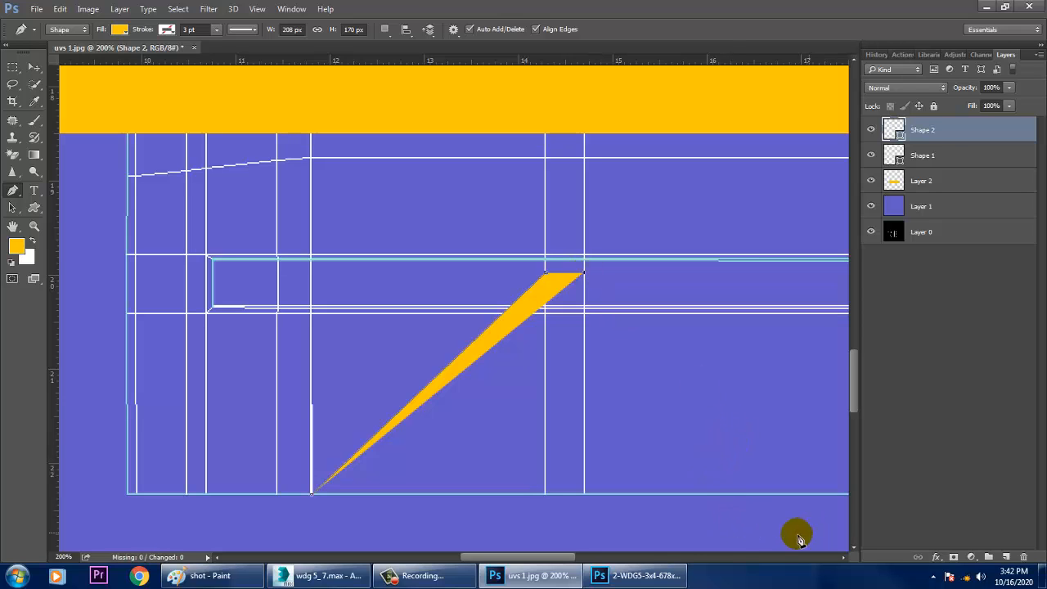
mouse_move(548, 563)
left_mouse_down()
mouse_move(582, 561)
mouse_move(567, 559)
left_mouse_up()
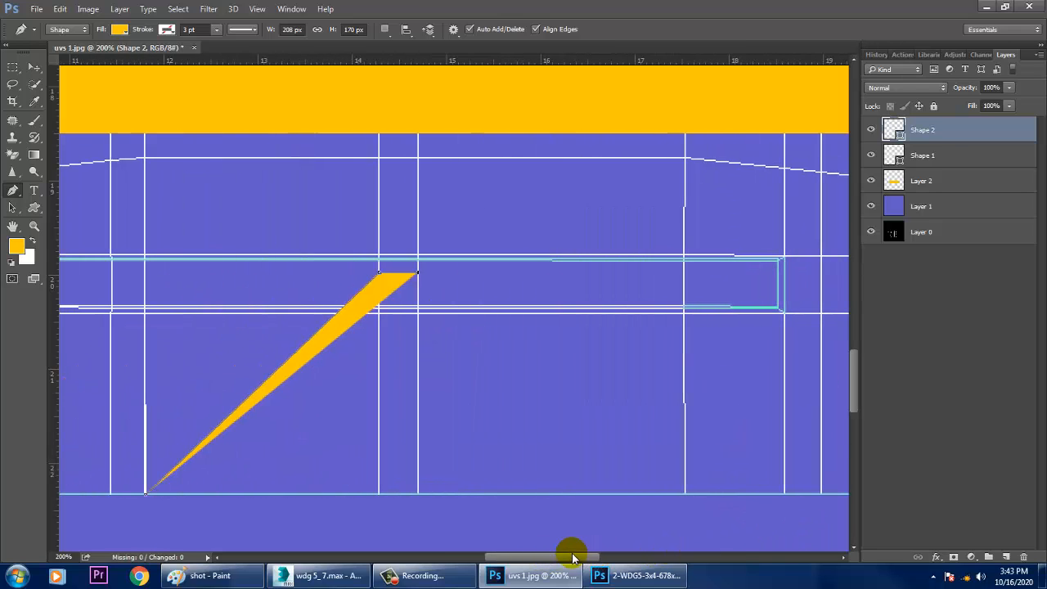
left_click(686, 494)
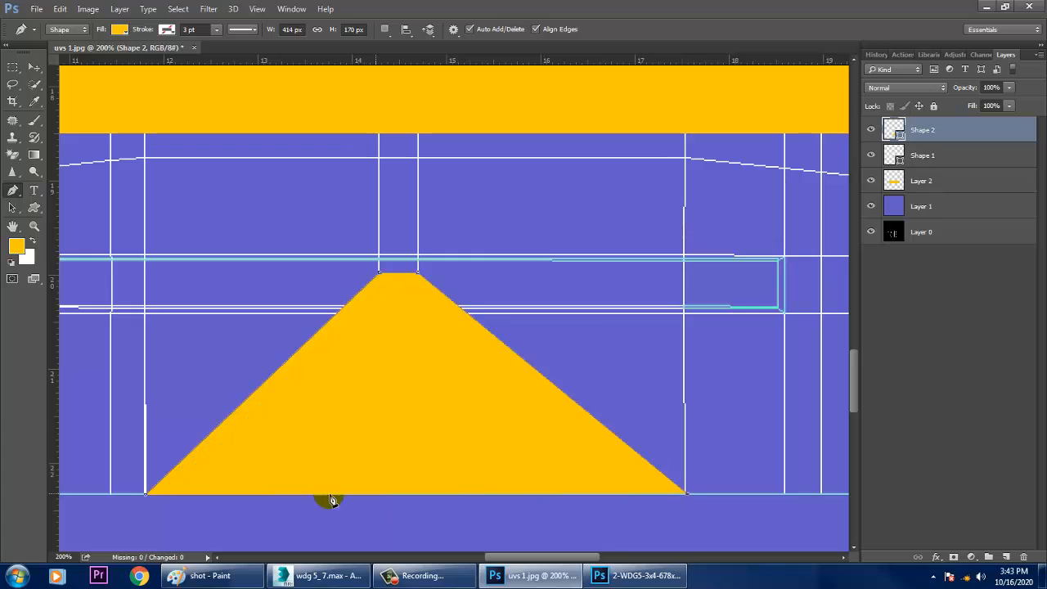
left_click(145, 494)
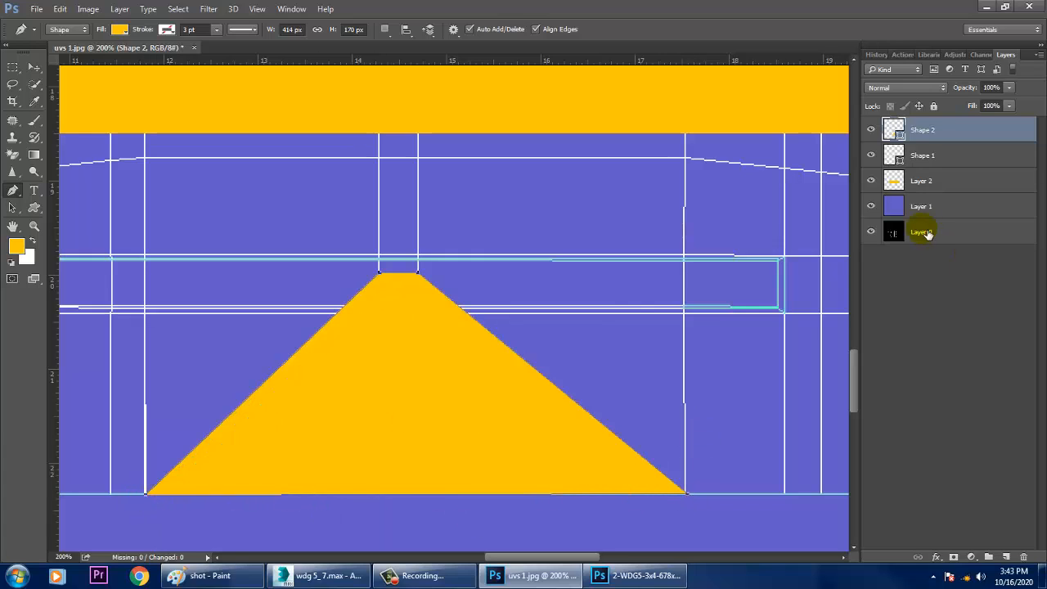
- Rasterize the Shape 2 layer, check its extent with a selection and visibility toggle, and deselect it
right_click(932, 130)
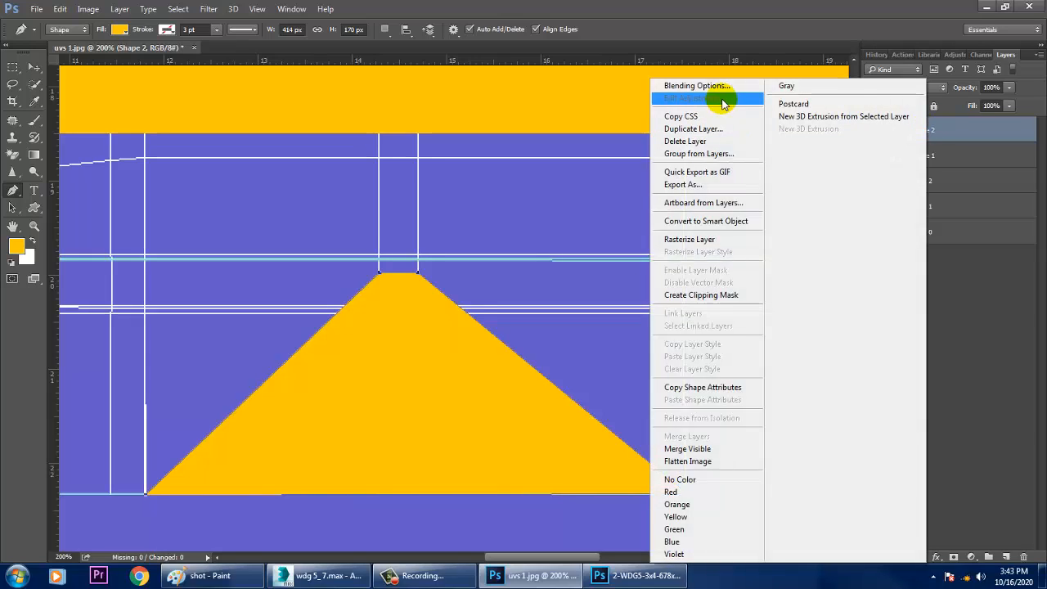
left_click(731, 240)
left_click(896, 131, "ctrl")
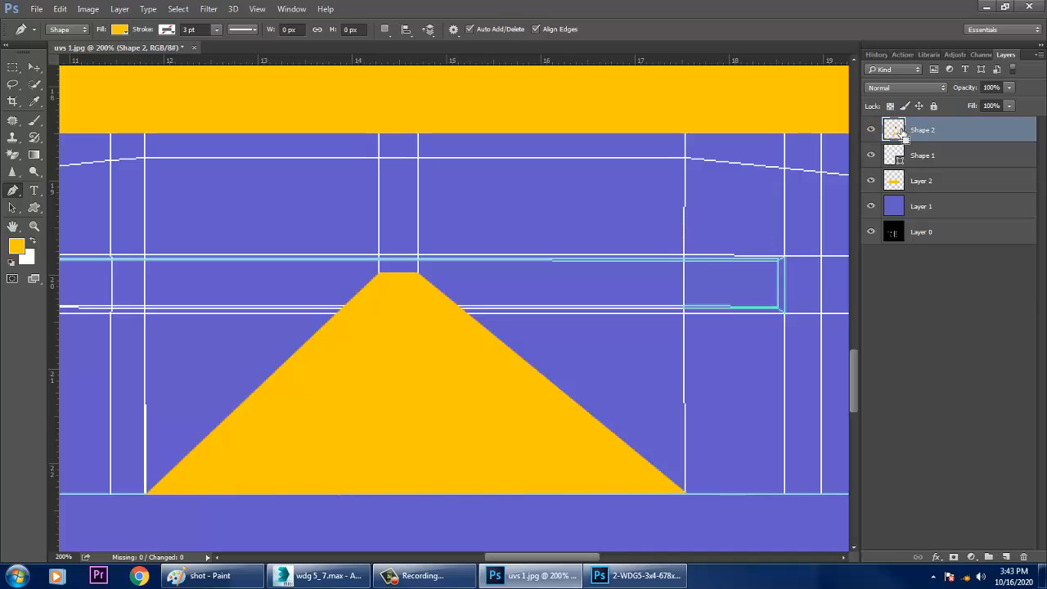
left_click(34, 66)
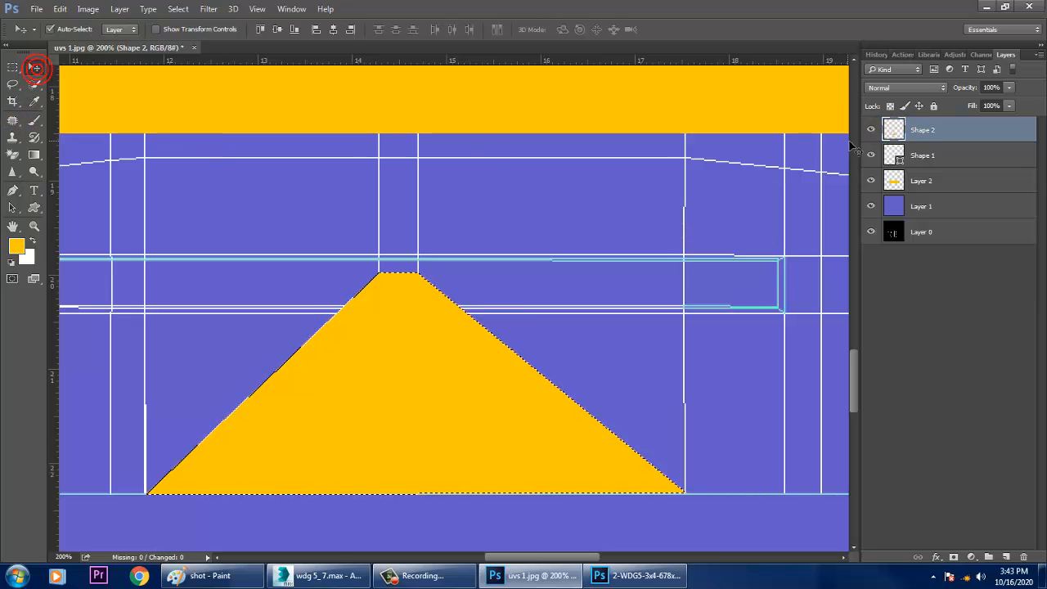
left_click(869, 130)
left_click(870, 130)
key("ctrl+d")
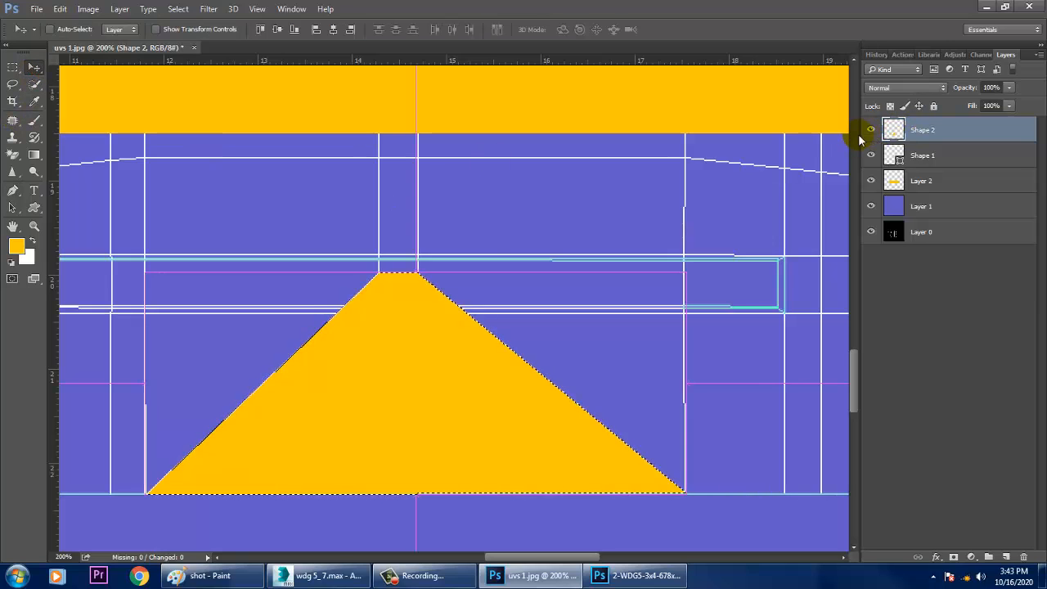
- Compare the triangle with the locomotive photo and add the text "WDG 5" in 72 pt Agency FB Bold on the cab front, left of the triangle
scroll(782, 247, "down", 2, "alt")
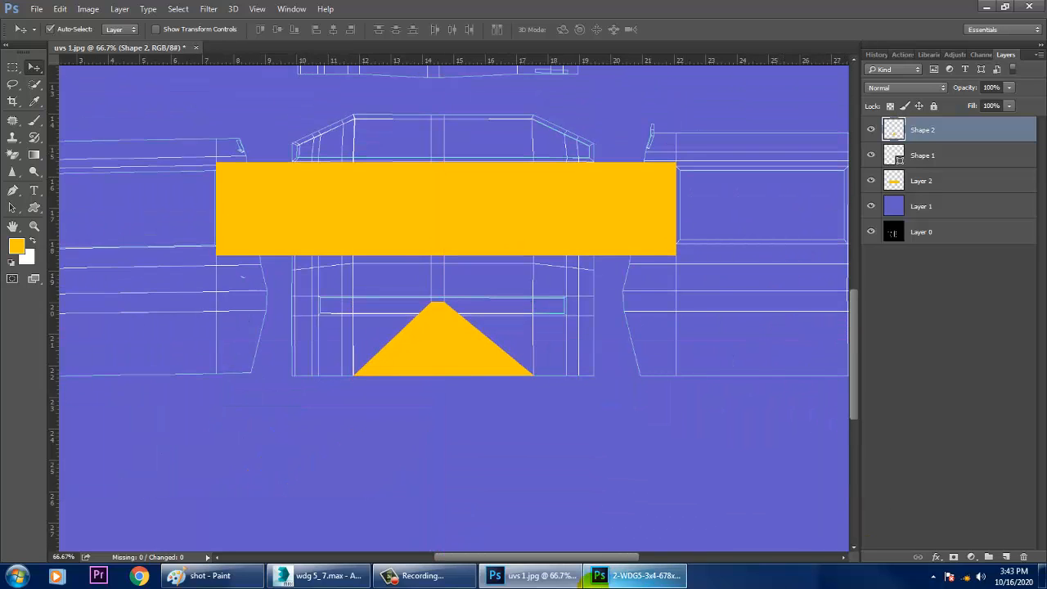
left_click(609, 577)
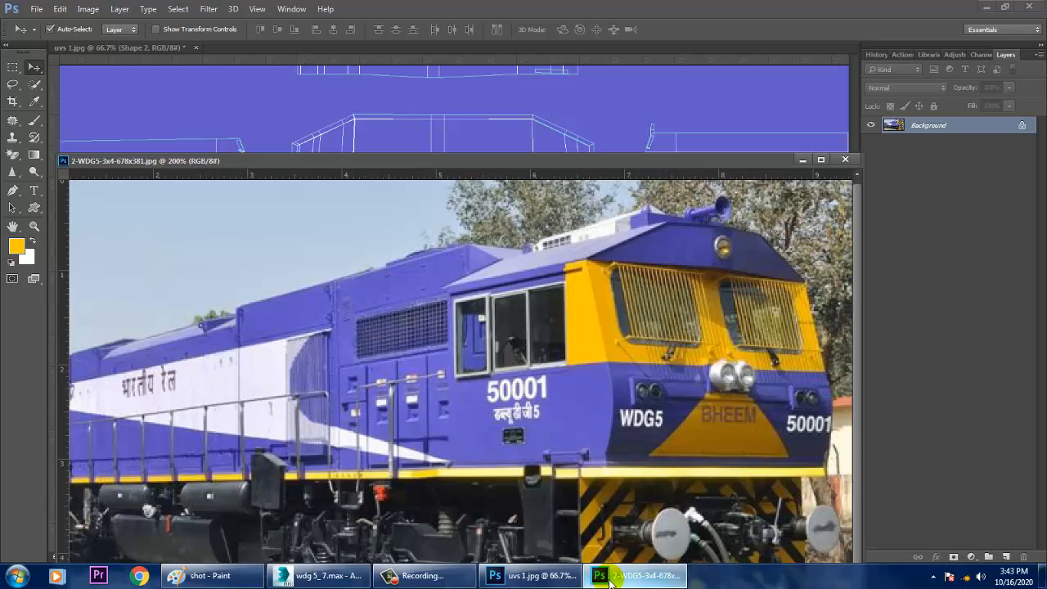
left_click(609, 577)
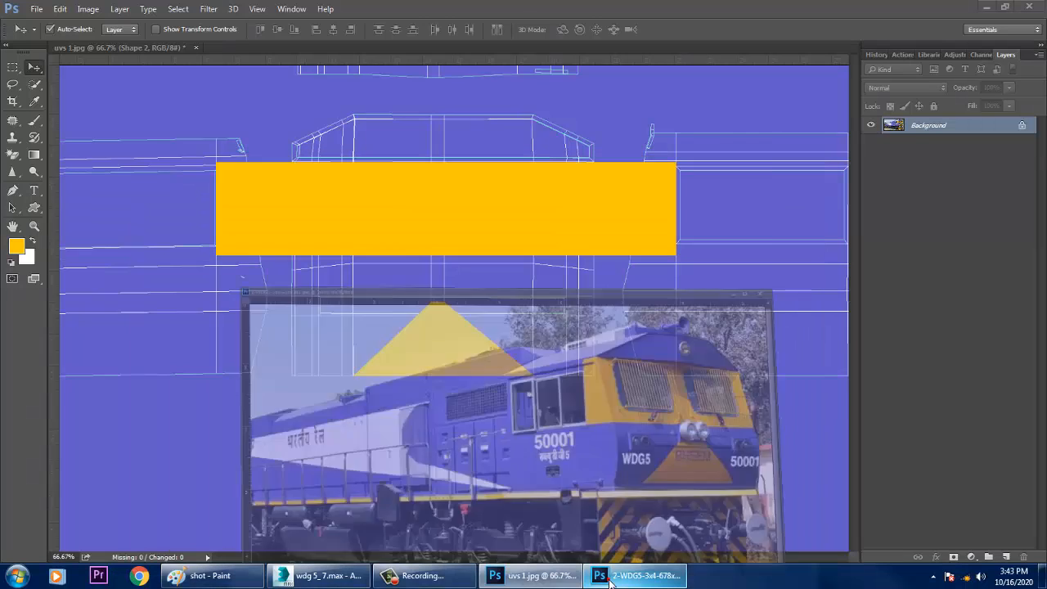
key("ctrl+plus")
key("ctrl+plus")
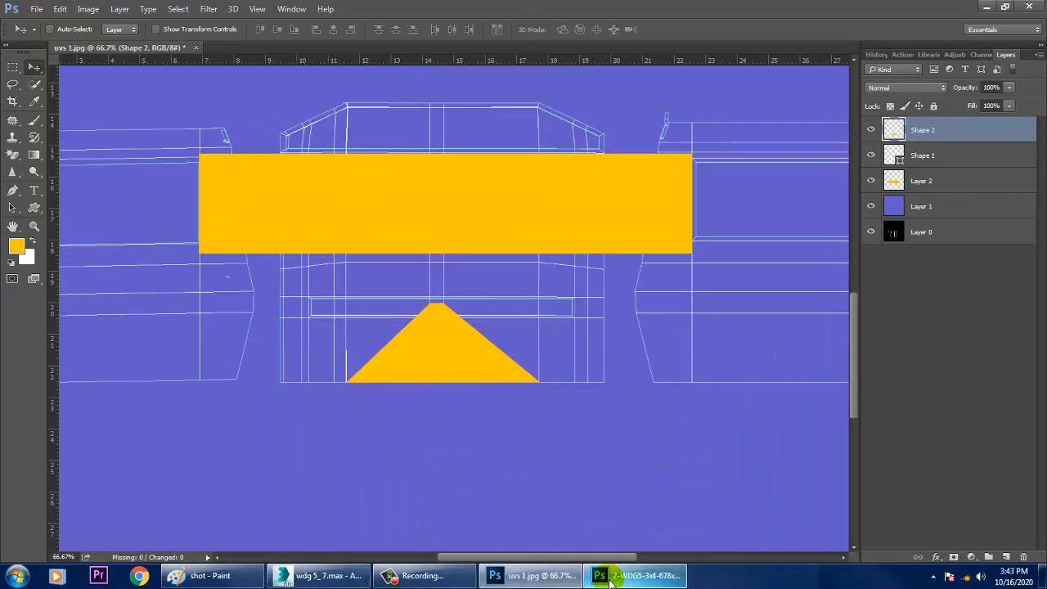
left_click_drag(414, 417, 539, 386)
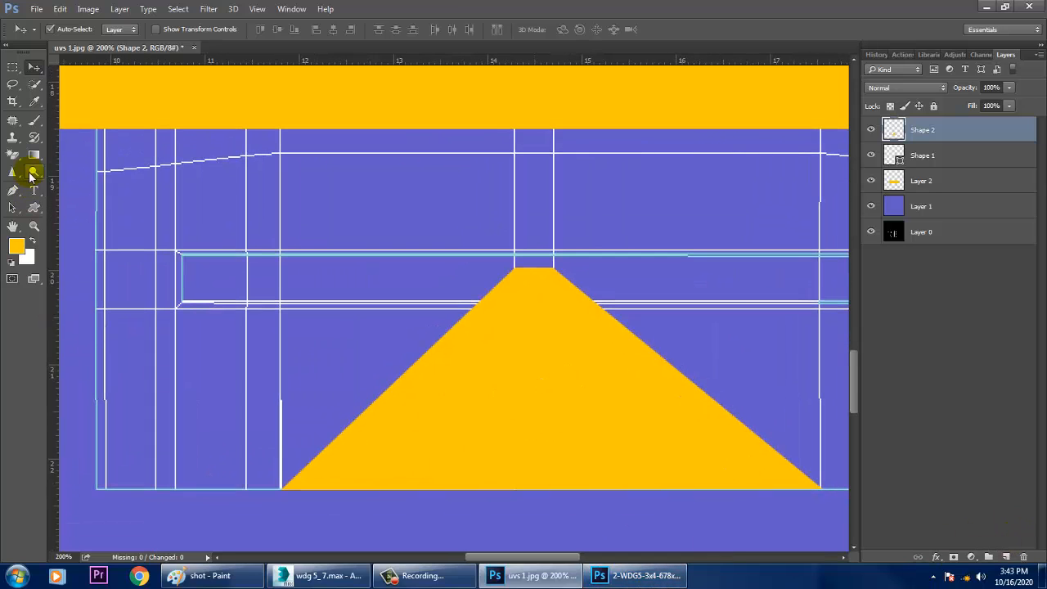
left_click(35, 189)
left_click(214, 364)
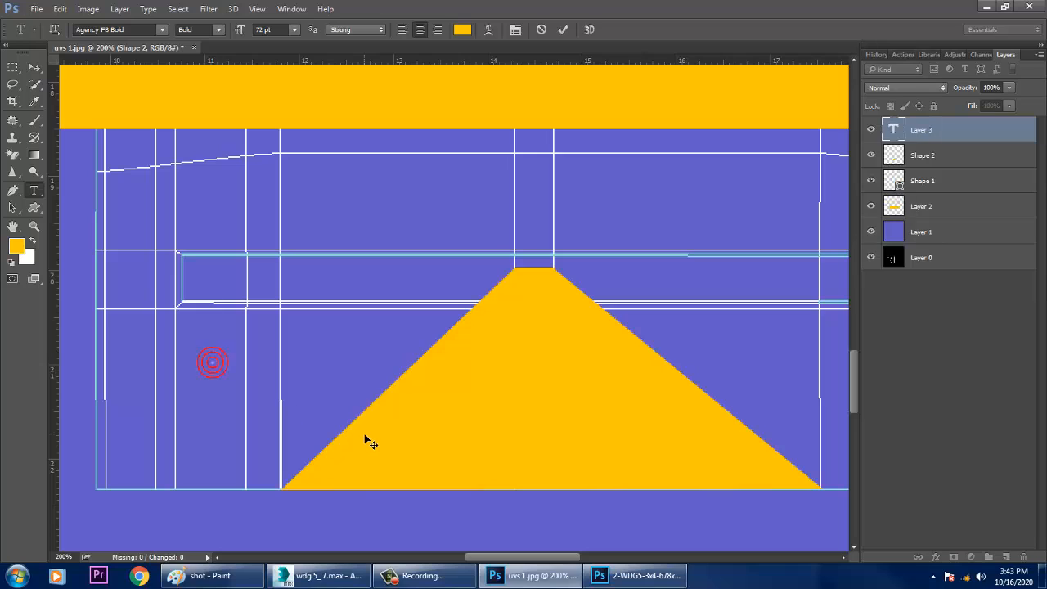
type("WDG")
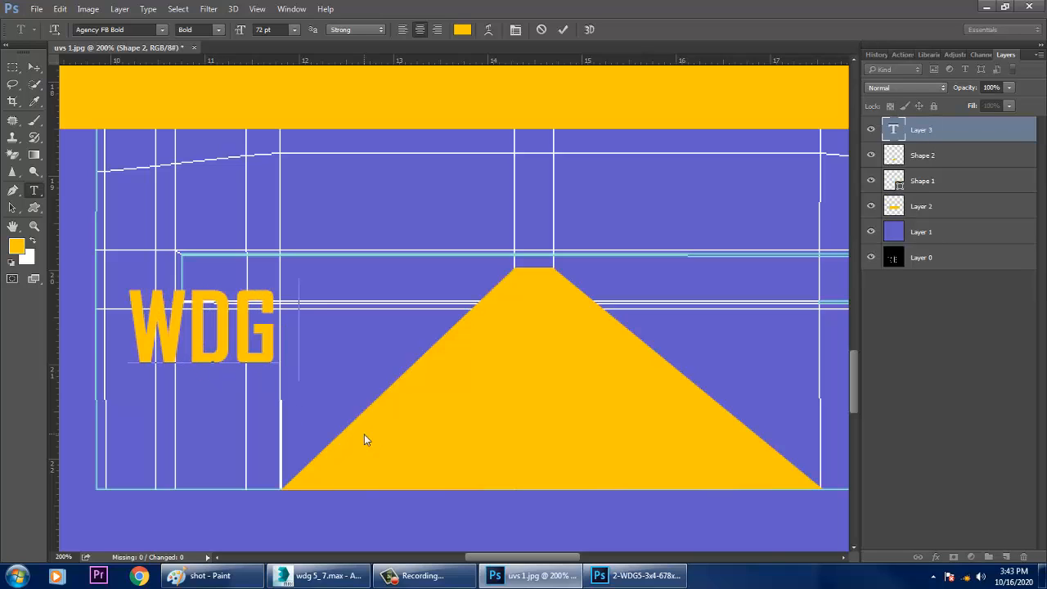
type(" %")
key("BackSpace")
type("5")
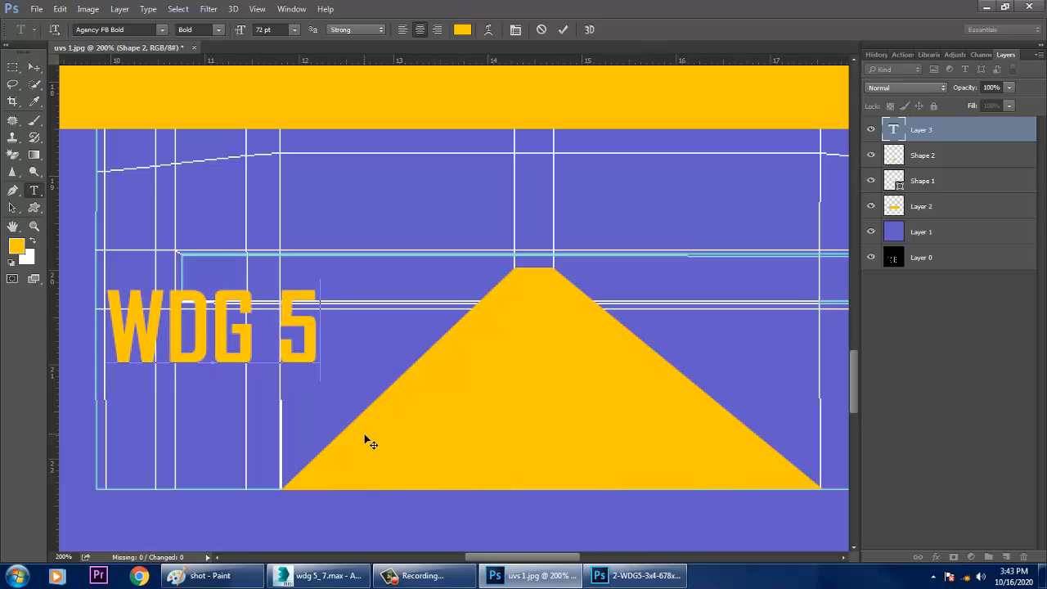
- Check the lettering in the locomotive photo and correct the cab front text to "WDG5" without the space
left_click(634, 576)
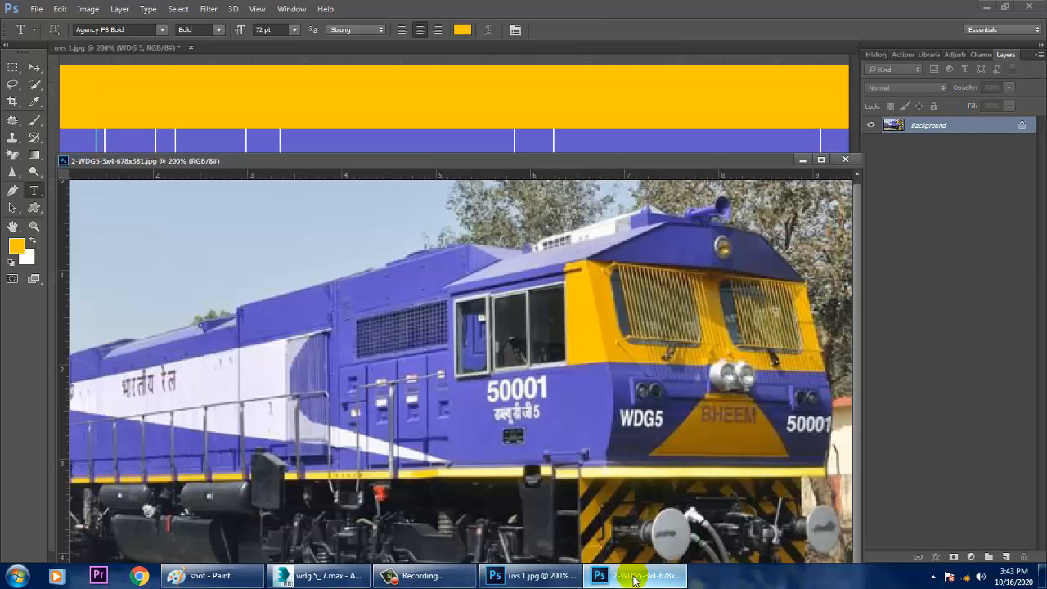
left_click(638, 576)
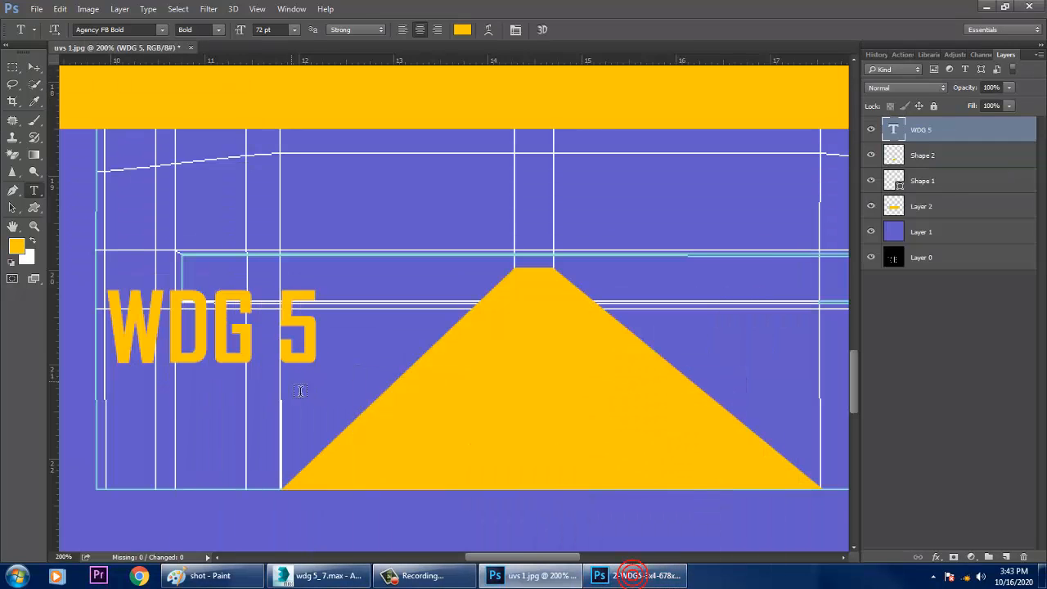
left_click(319, 338)
key("BackSpace")
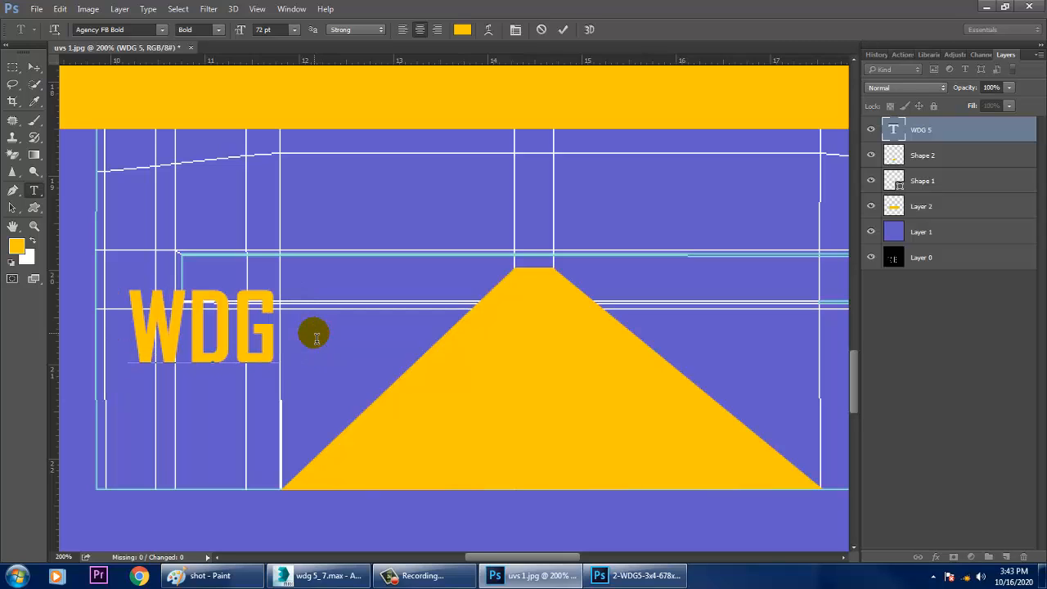
key("BackSpace")
type("5")
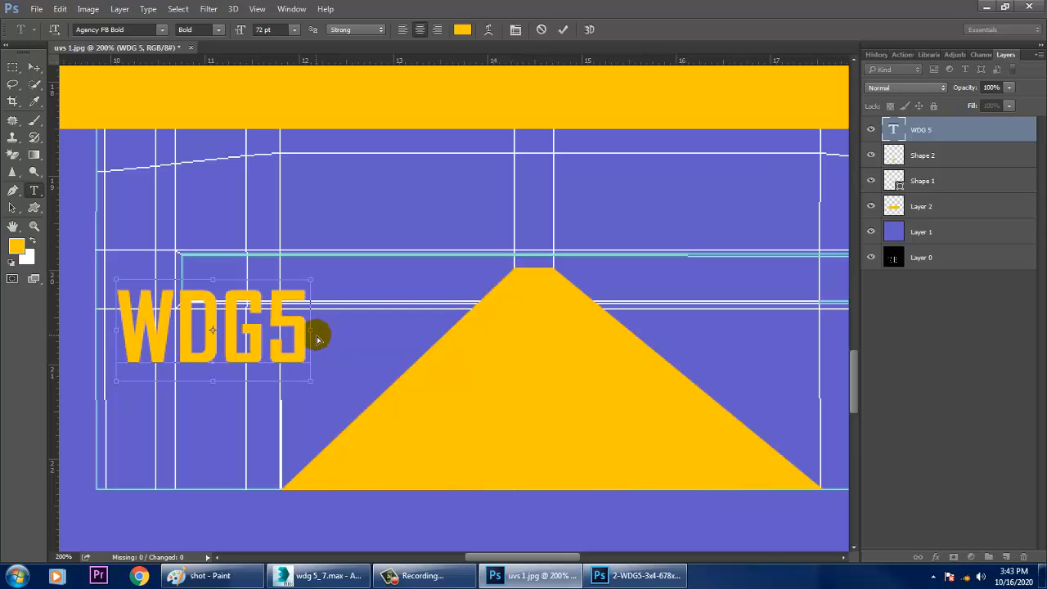
- Recolor the whole WDG5 text white and change its font to Arial Bold
key("ctrl+a")
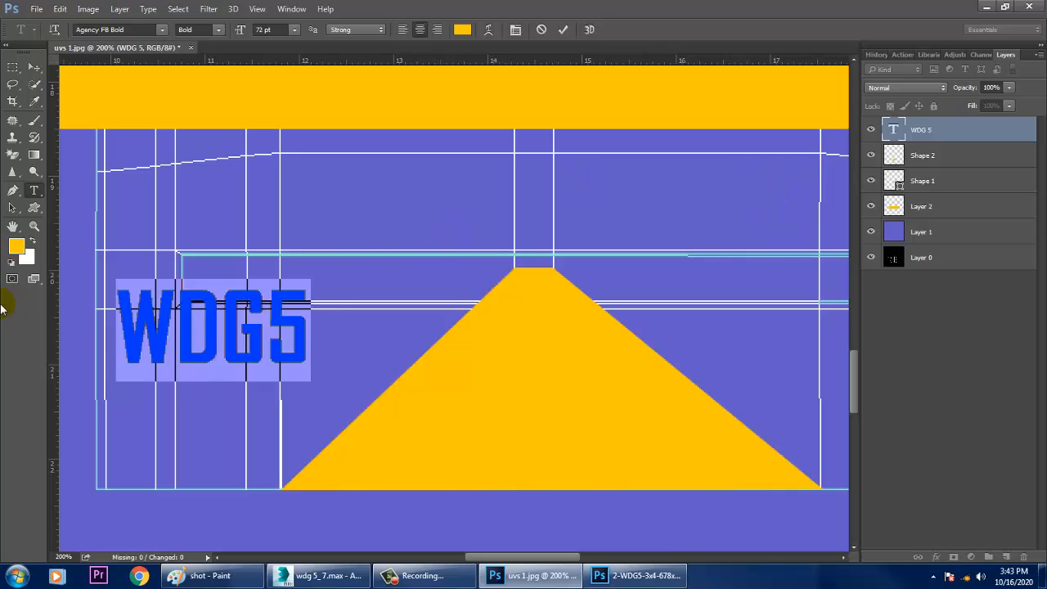
left_click(32, 241)
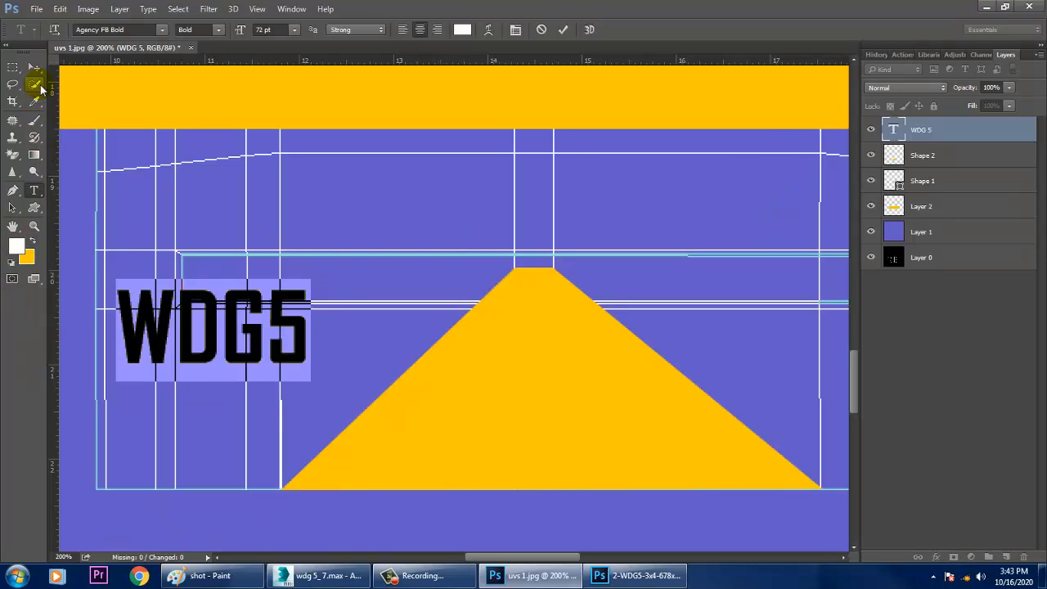
left_click(145, 31)
key("Down")
key("Down")
key("Down")
key("Down")
key("Down")
key("Down")
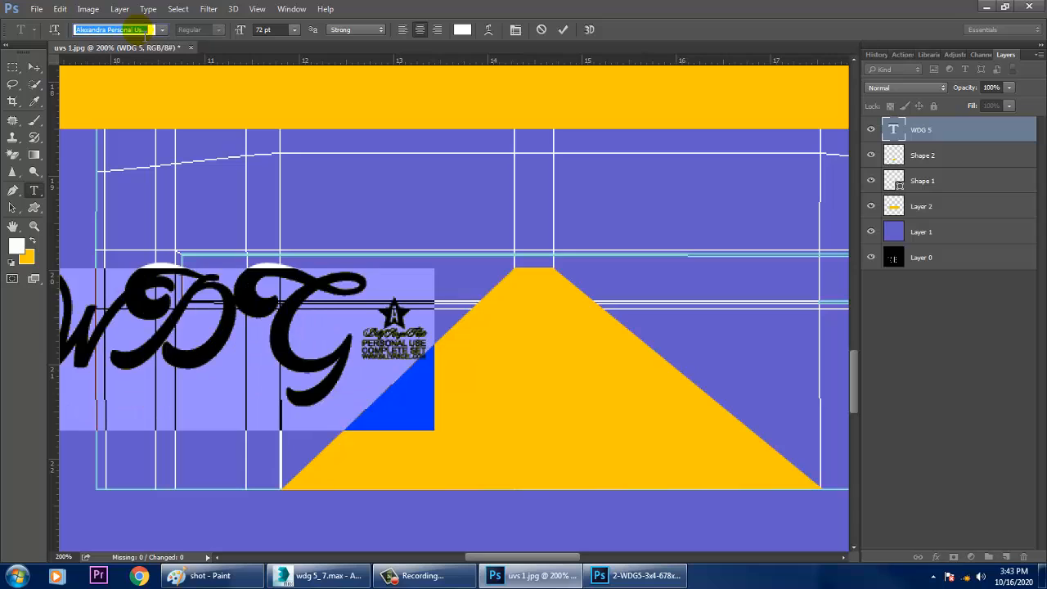
key("Down")
key("Down")
key("Down")
key("Down")
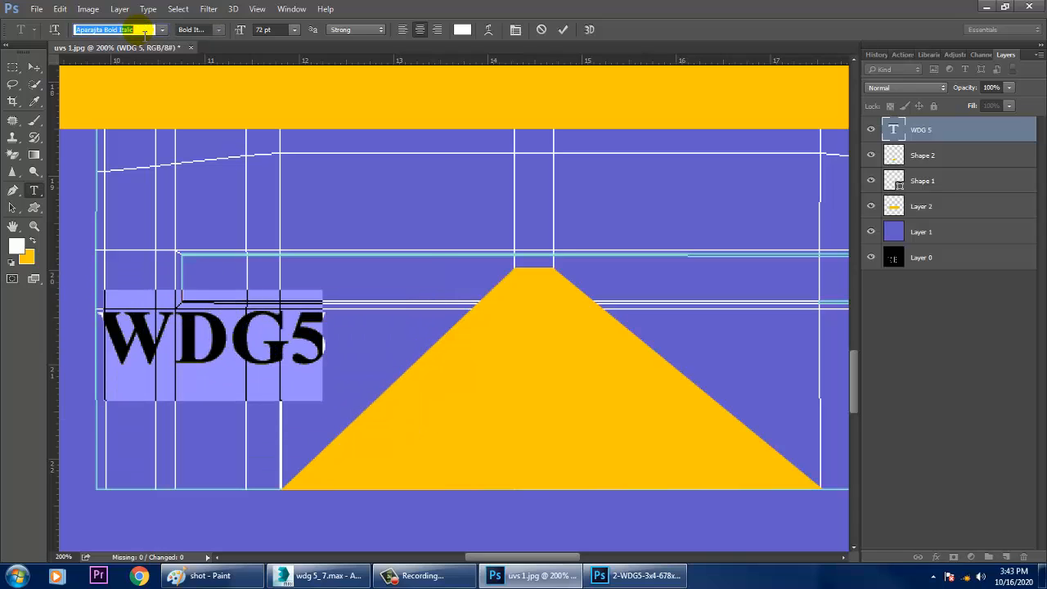
key("Down")
key("Down")
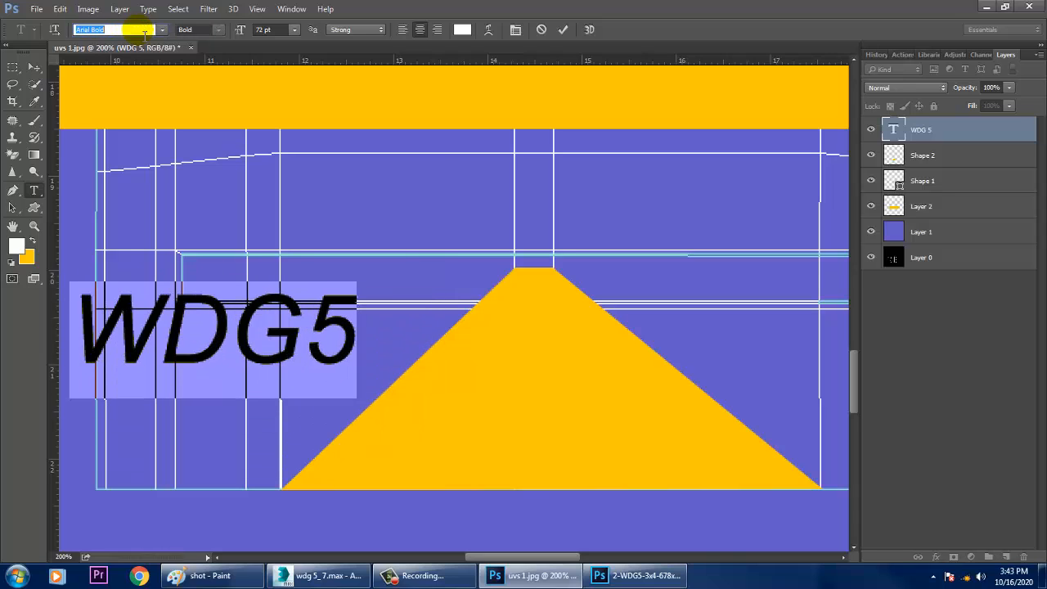
key("Up")
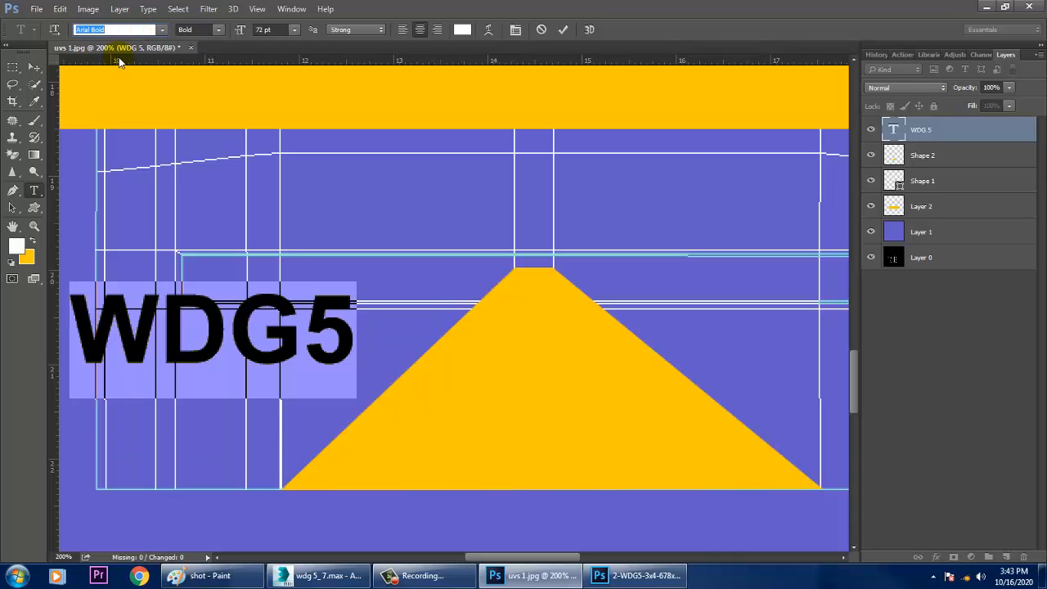
left_click(39, 72)
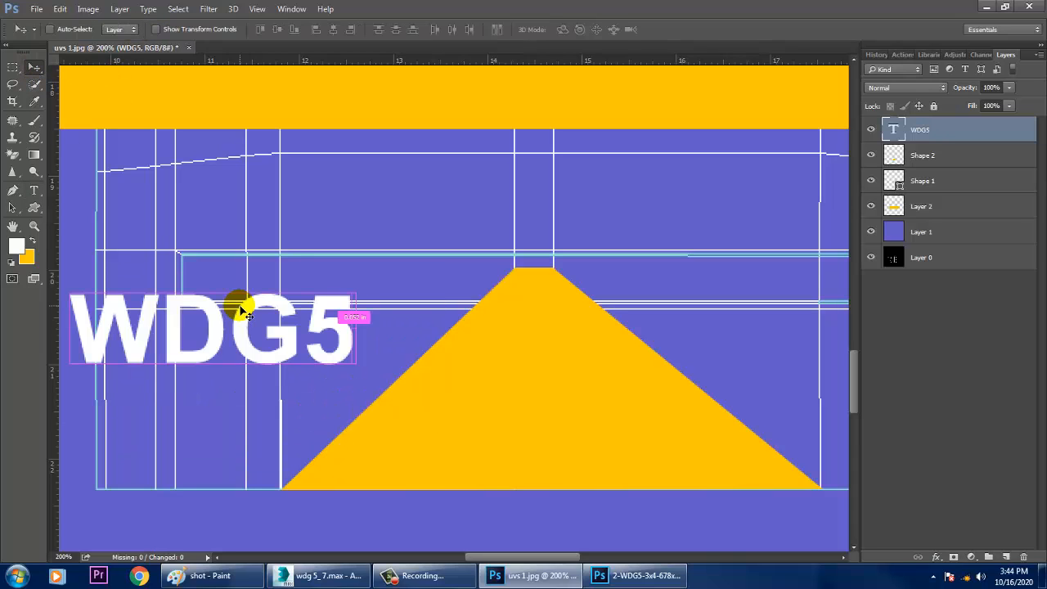
- Scale the WDG5 text down to about half size and move it further left of the yellow triangle, comparing its placement with the photo
key("ctrl+t")
left_click_drag(357, 400, 280, 357, "alt+shift")
key("Return")
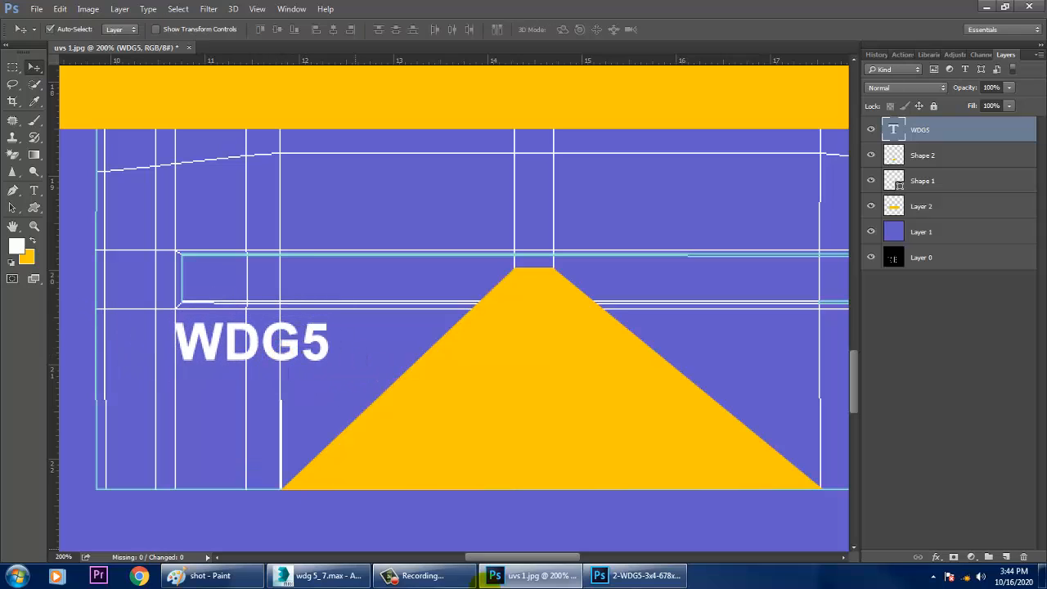
left_click(625, 577)
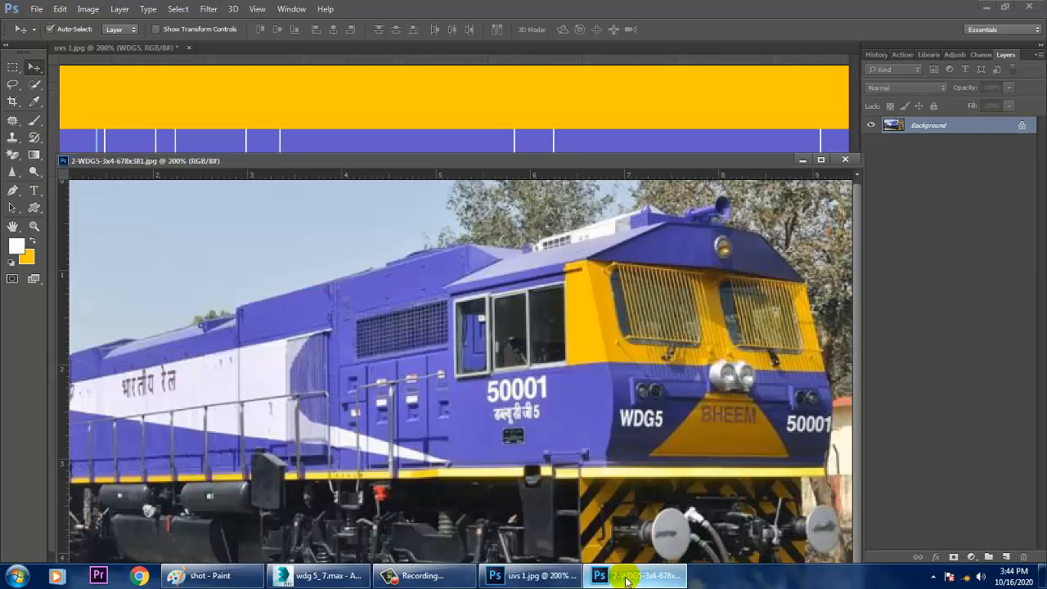
left_click(626, 577)
left_click_drag(238, 350, 187, 358)
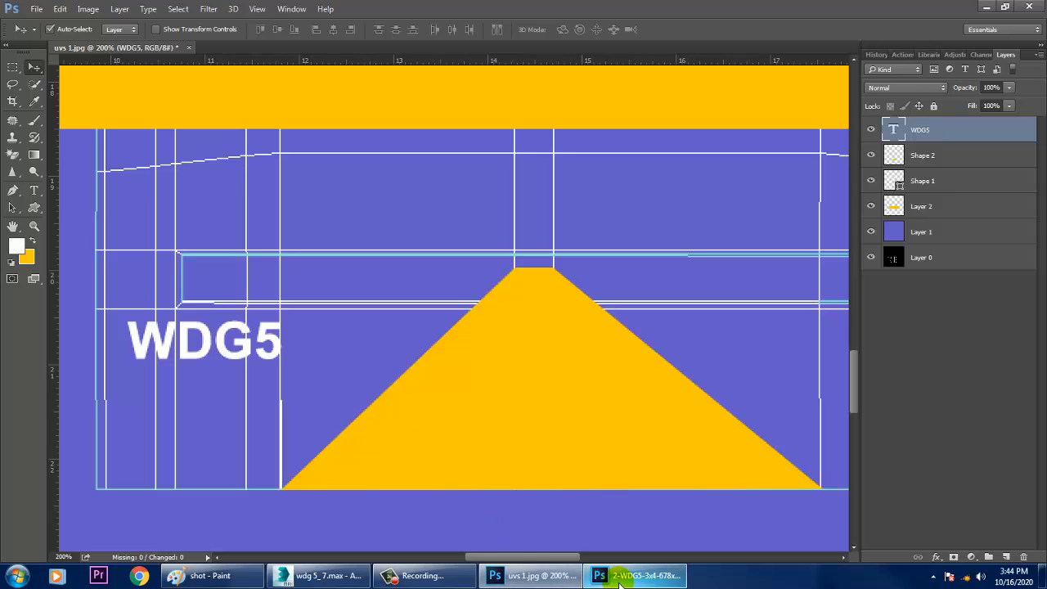
left_click(646, 577)
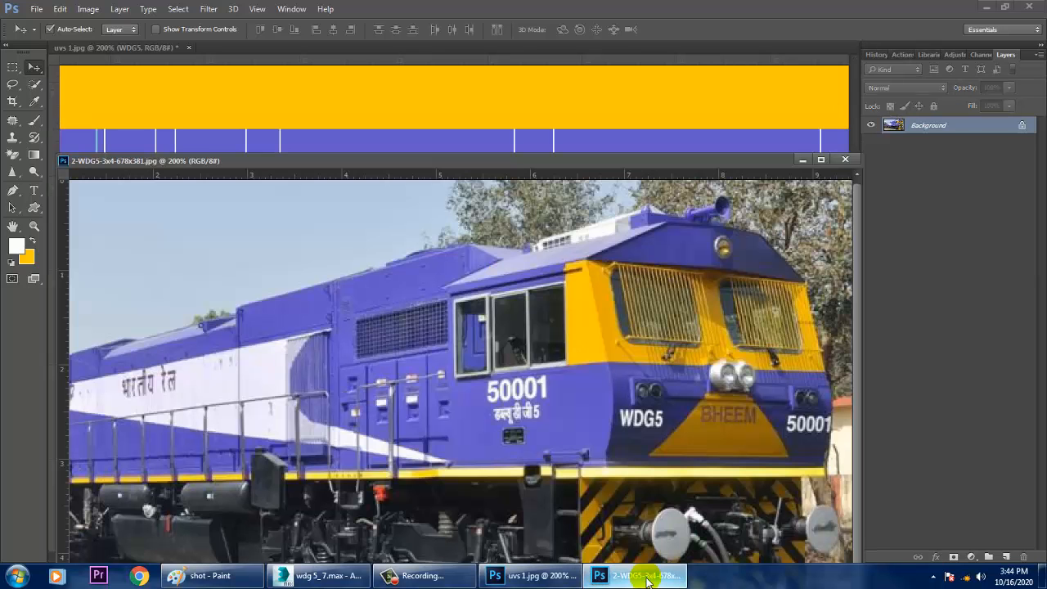
- Duplicate the WDG5 text and place the copy right of the yellow triangle, level with the original
left_click(646, 581)
left_click_drag(438, 430, 297, 412)
left_click_drag(135, 334, 612, 362, "alt")
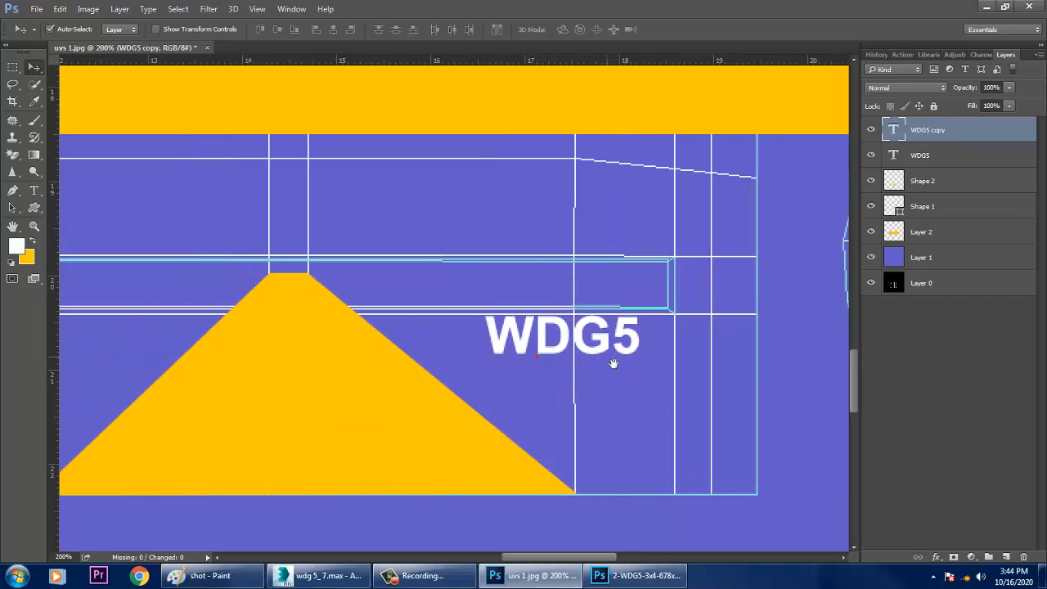
key("ctrl+minus")
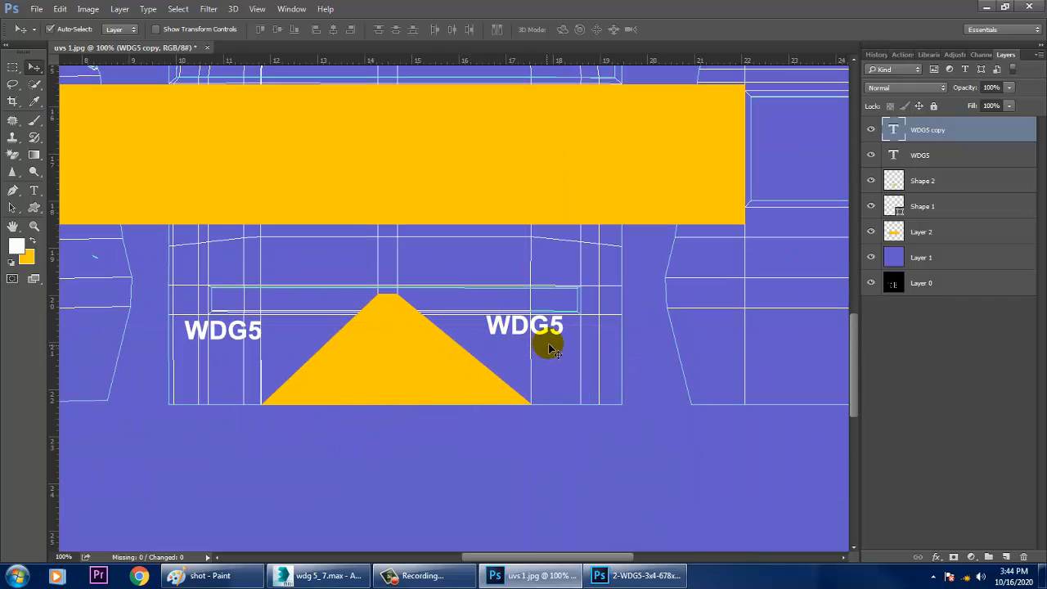
left_click_drag(546, 341, 583, 348)
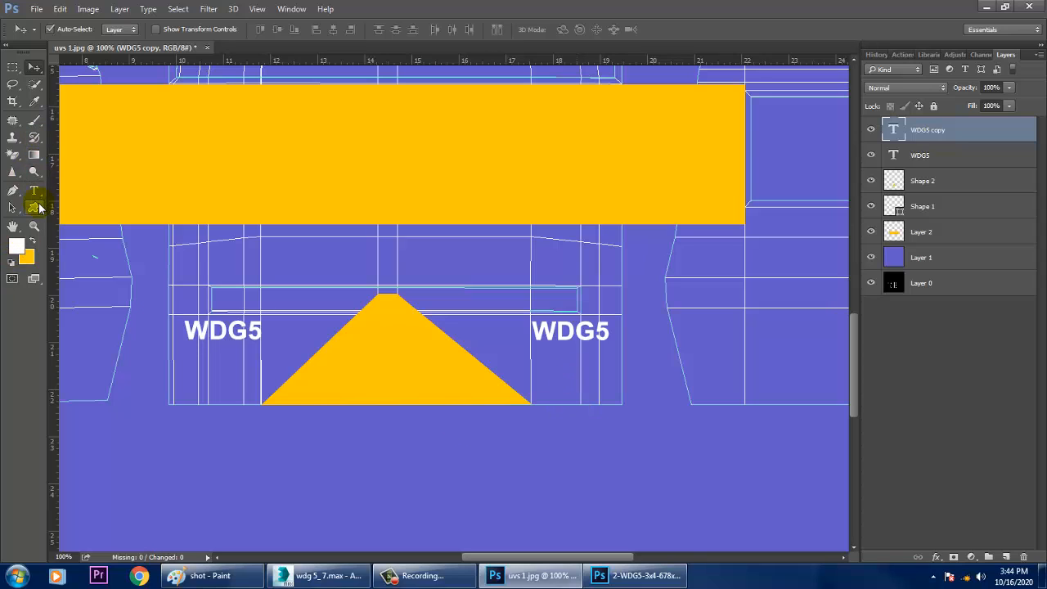
- Change the duplicated text on the right of the triangle to "50001"
left_click(34, 191)
double_click(608, 334)
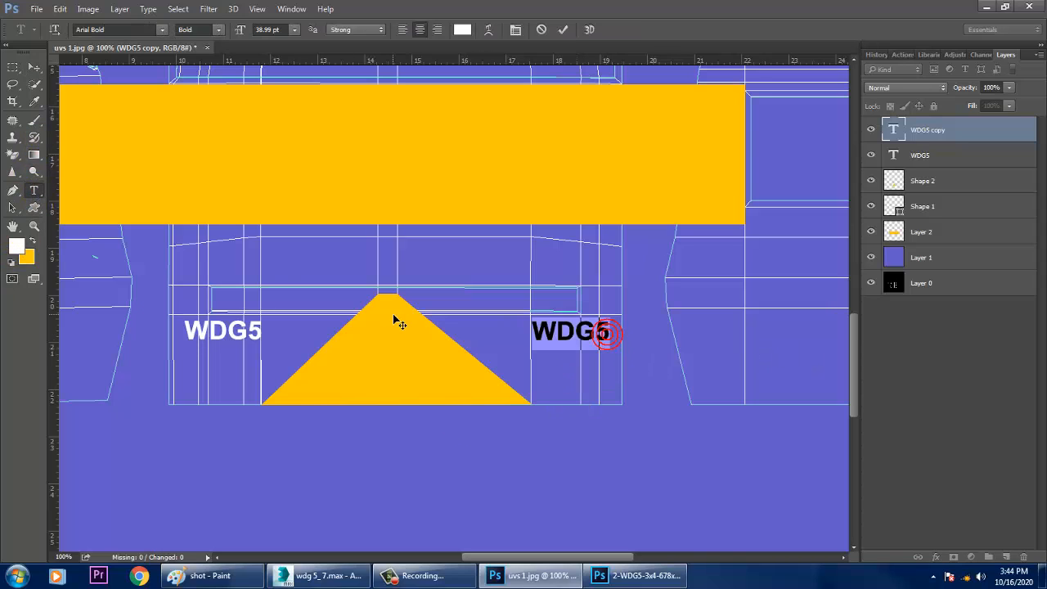
type("500001")
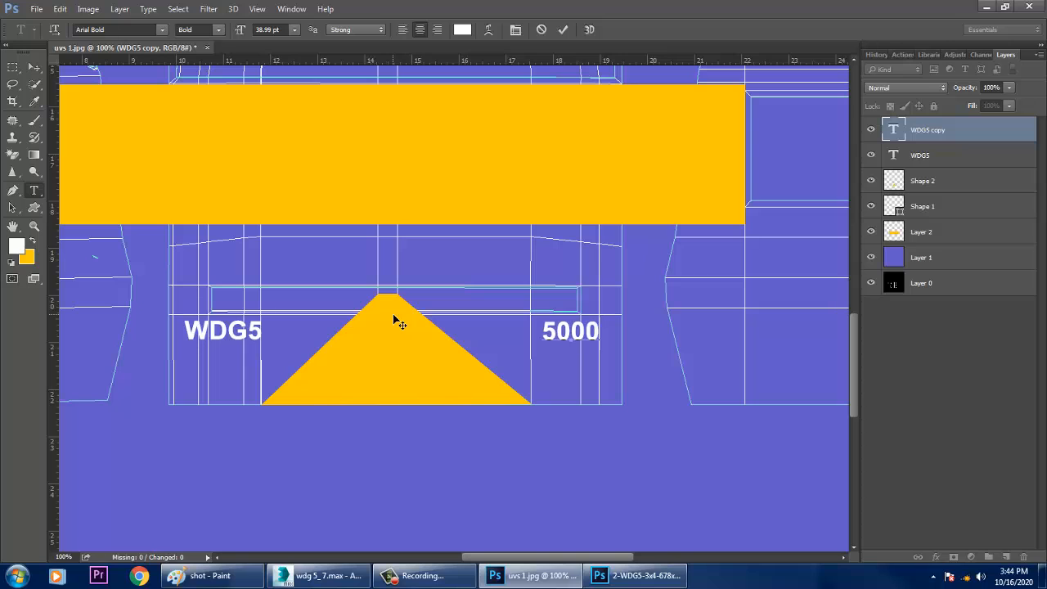
left_click(34, 67)
- Compare the cab front lettering with the locomotive photo, including the text on the yellow triangle
left_click(652, 575)
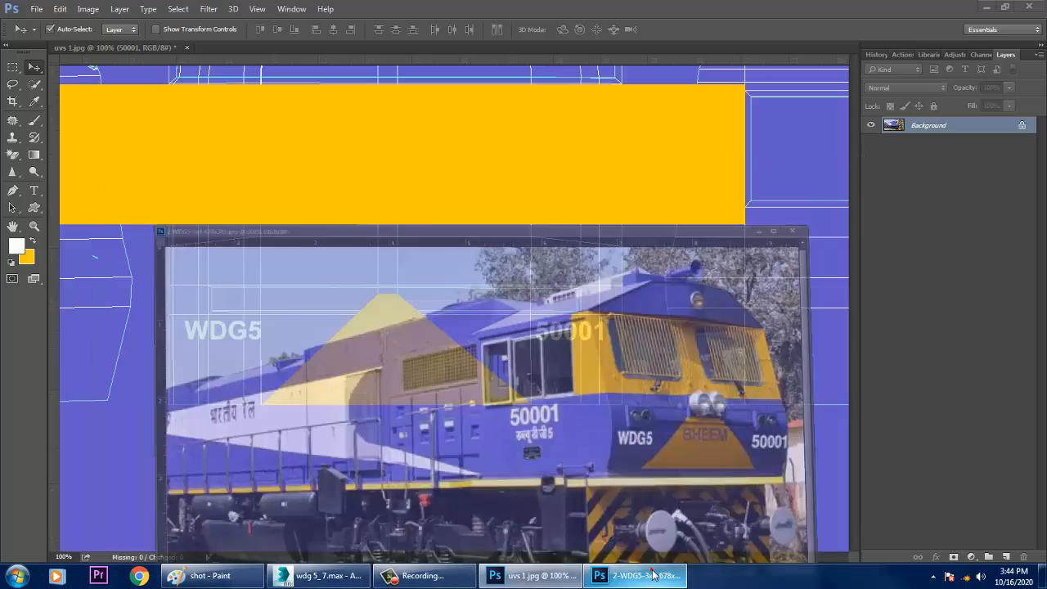
left_click(653, 575)
left_click(653, 575)
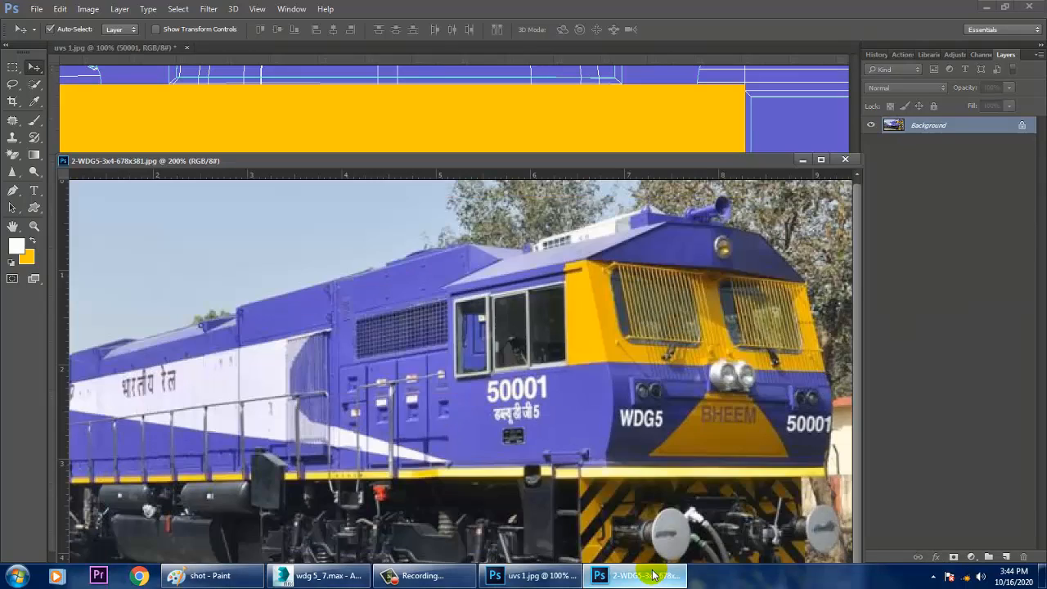
left_click(653, 575)
left_click(653, 574)
left_click(652, 574)
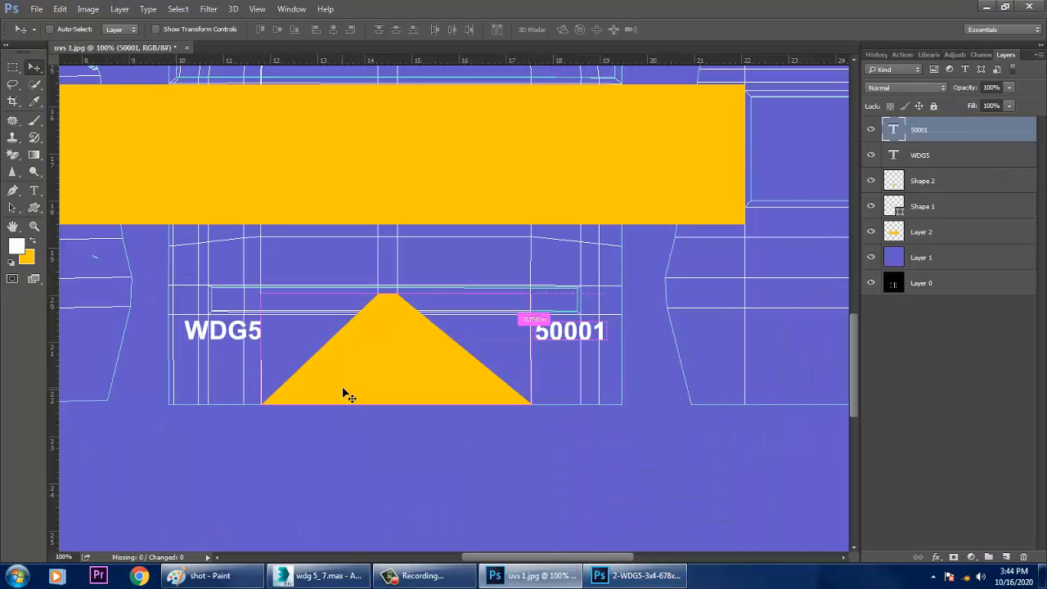
key("ctrl+minus")
key("ctrl+plus")
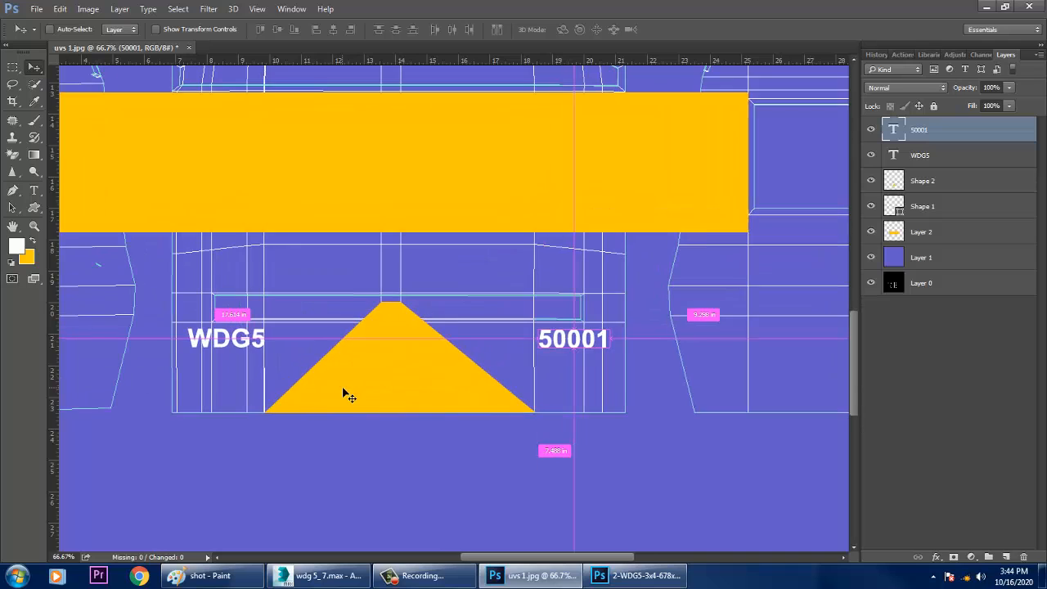
left_click(652, 580)
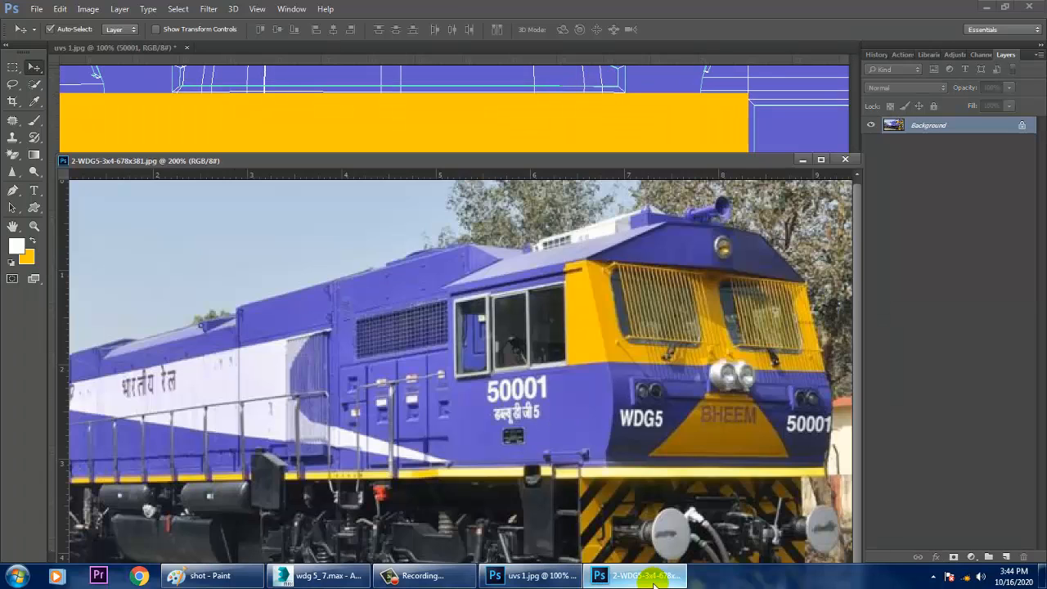
left_click(646, 575)
- Duplicate the WDG5 text onto the upper part of the yellow triangle and change the copy to "BHEEM"
key("ctrl+plus")
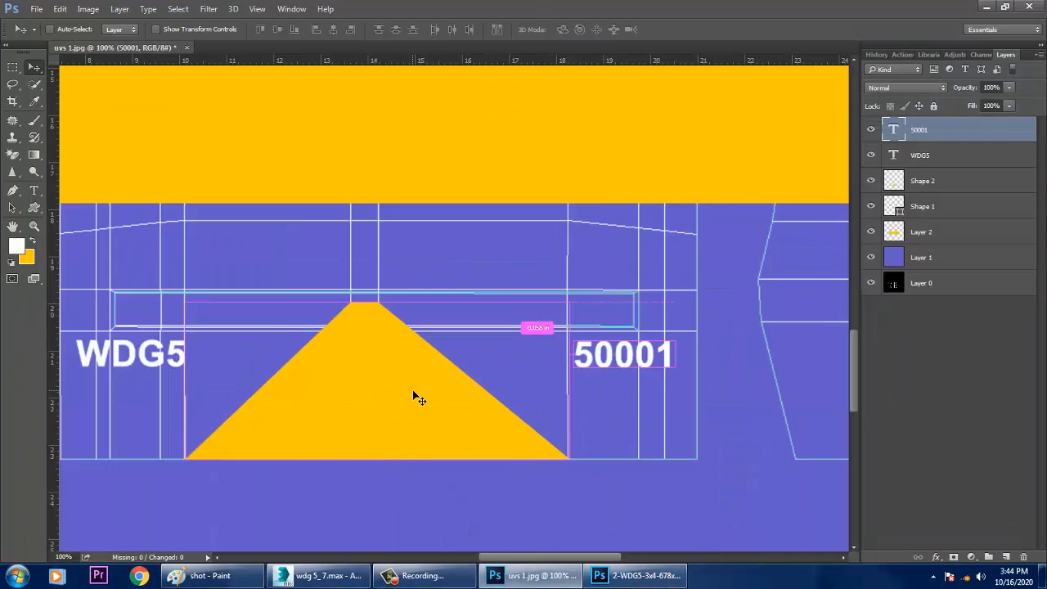
left_click_drag(413, 392, 636, 381)
left_click(232, 392)
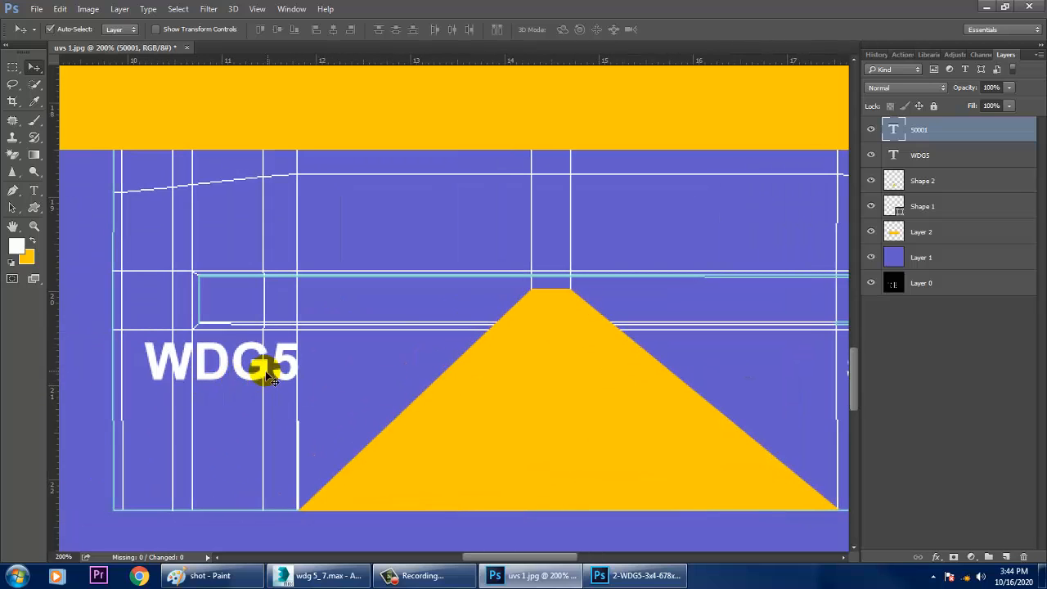
left_click_drag(253, 372, 582, 374, "alt")
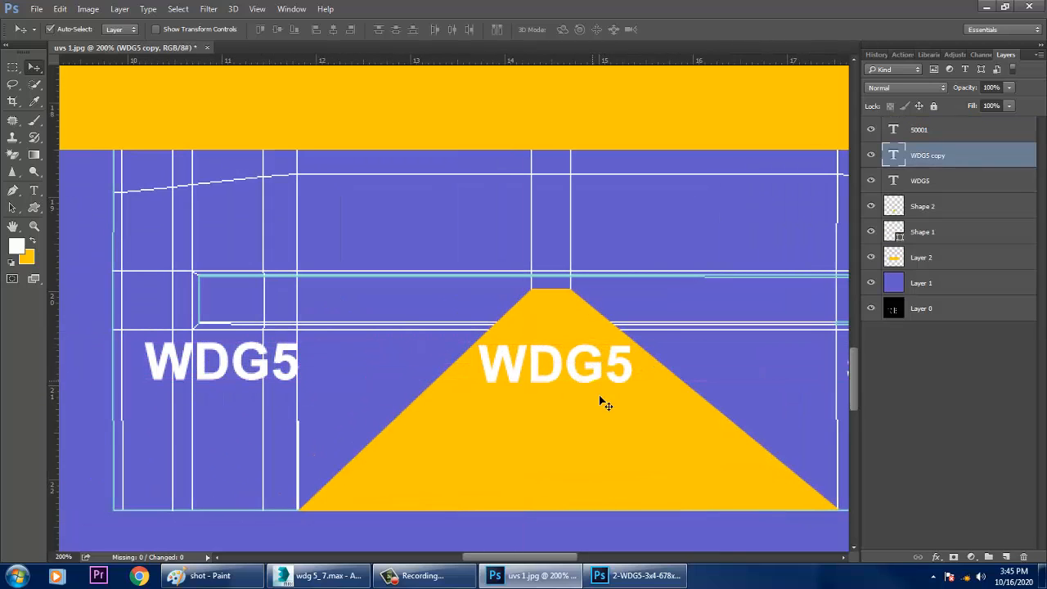
left_click(33, 194)
double_click(623, 360)
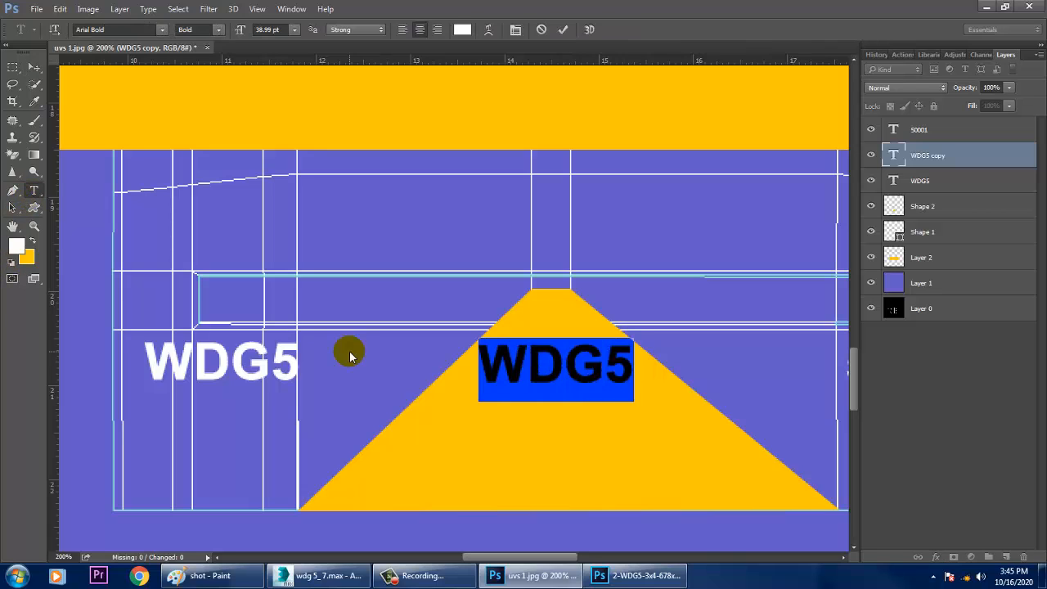
type("BHEEM")
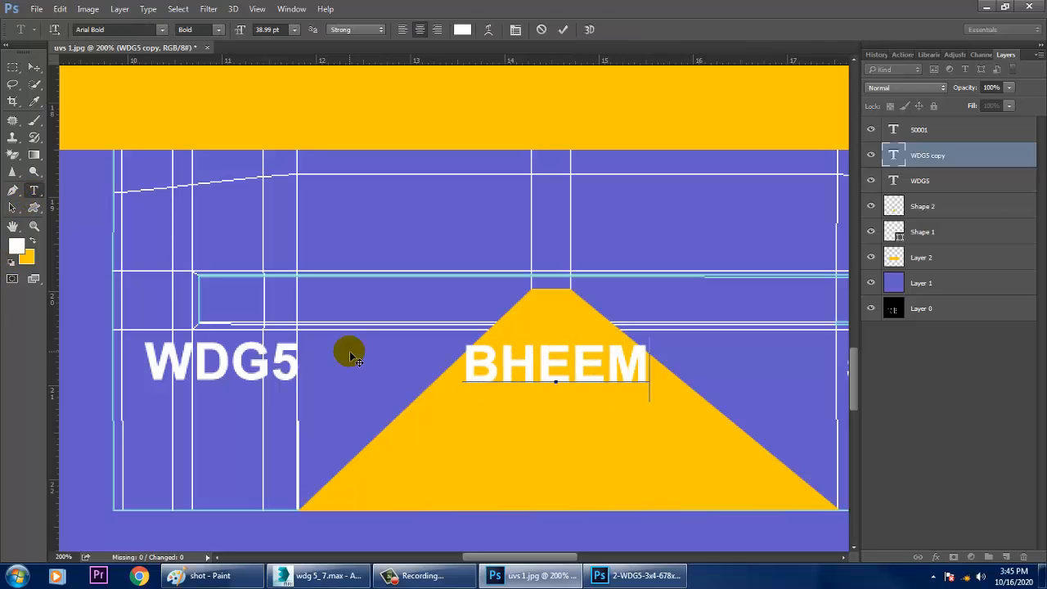
left_click(35, 67)
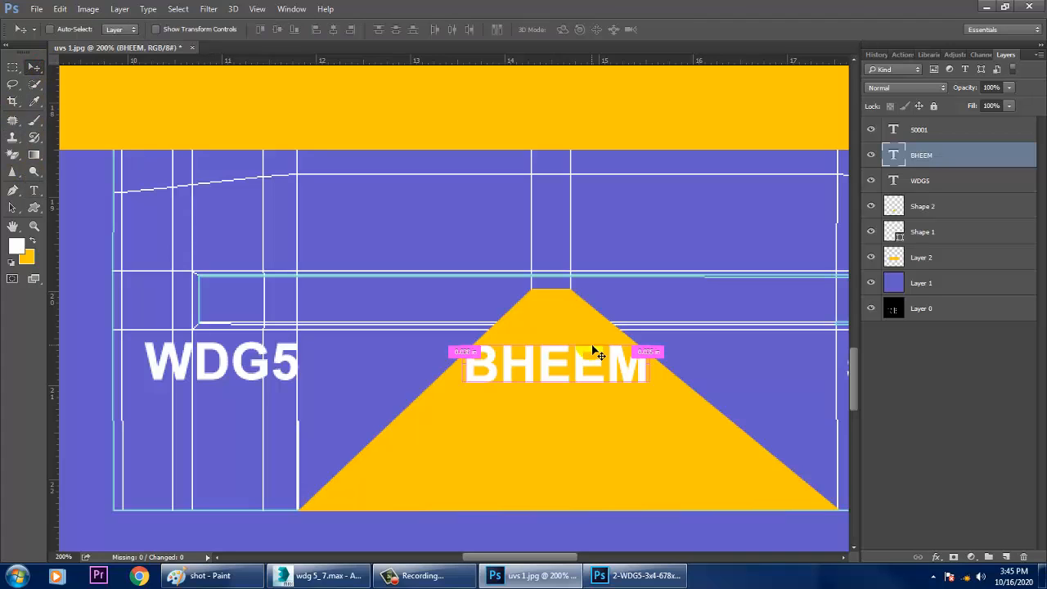
- Scale the BHEEM text down slightly about its center so it fits inside the yellow triangle
key("ctrl+t")
left_click_drag(652, 409, 637, 404, "alt+shift")
key("Return")
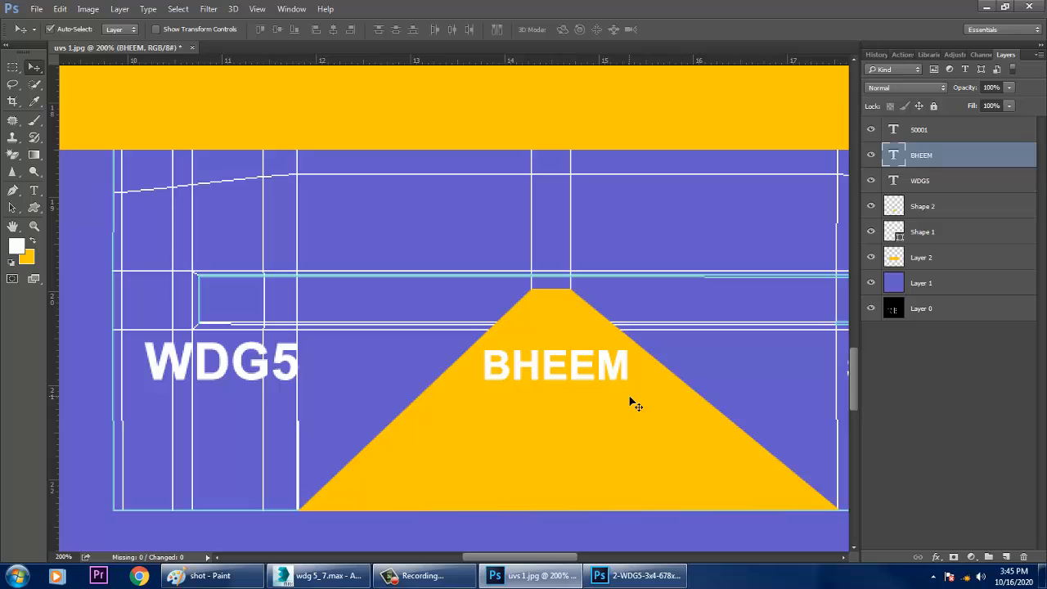
left_click(650, 437)
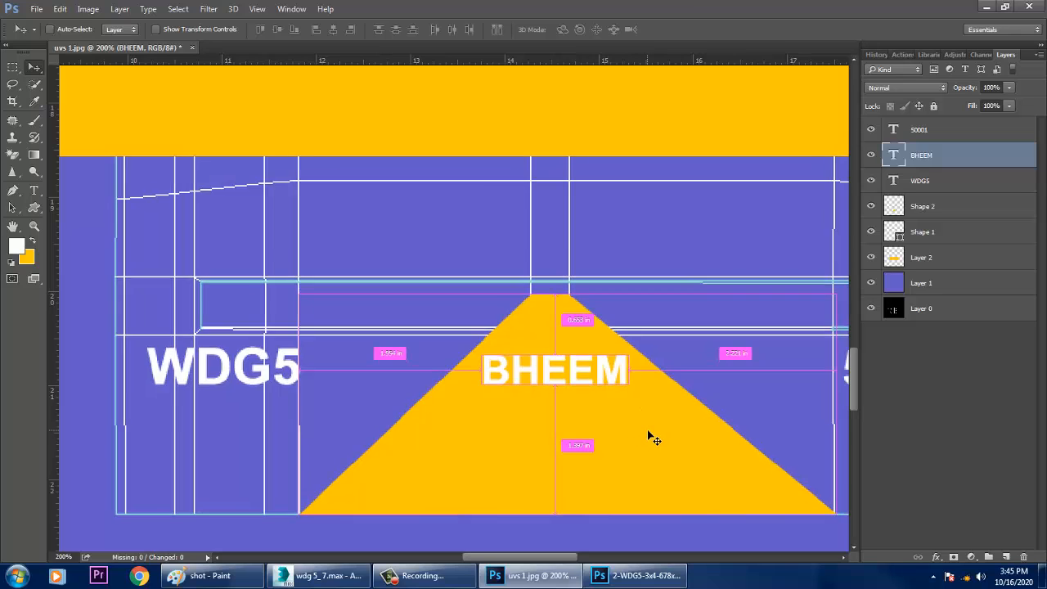
- Hide the UV wireframe Layer 0 and save the texture as a JPEG named "tex 1" in the WDG texture folder at quality 12
key("ctrl+0")
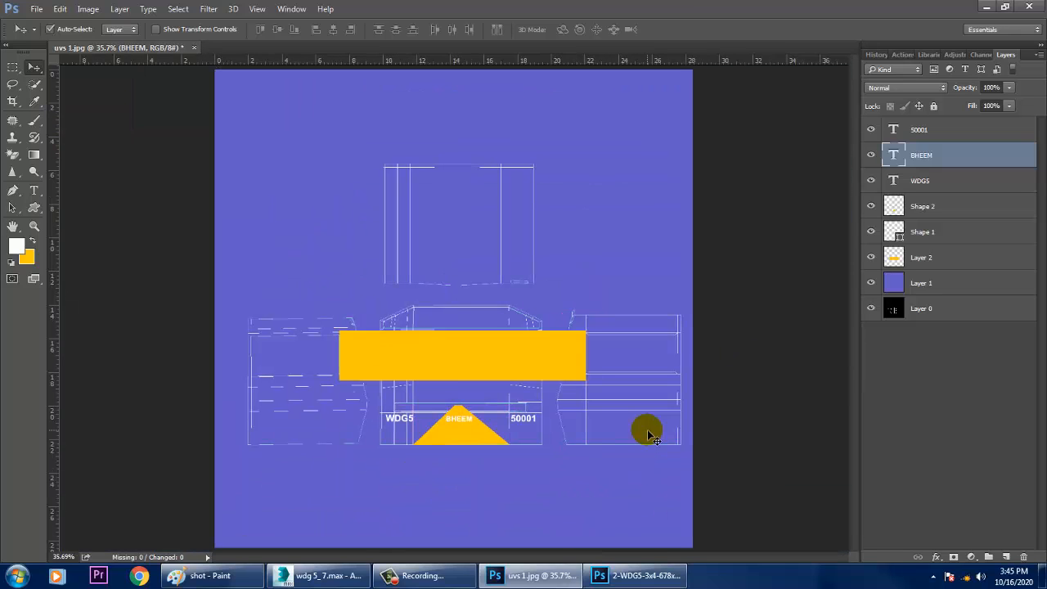
left_click(870, 309)
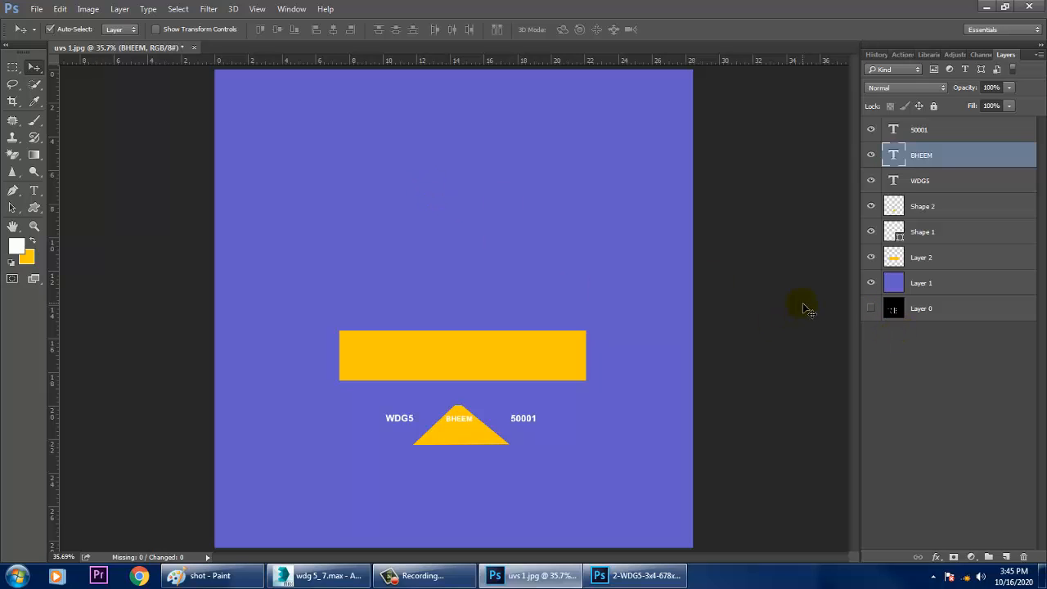
left_click(41, 13)
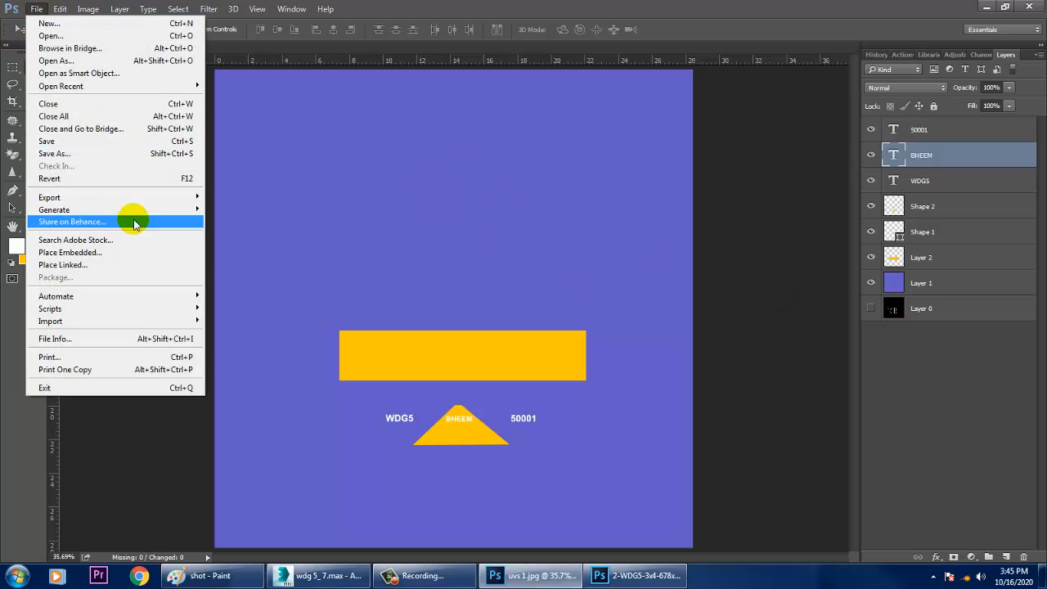
left_click(105, 153)
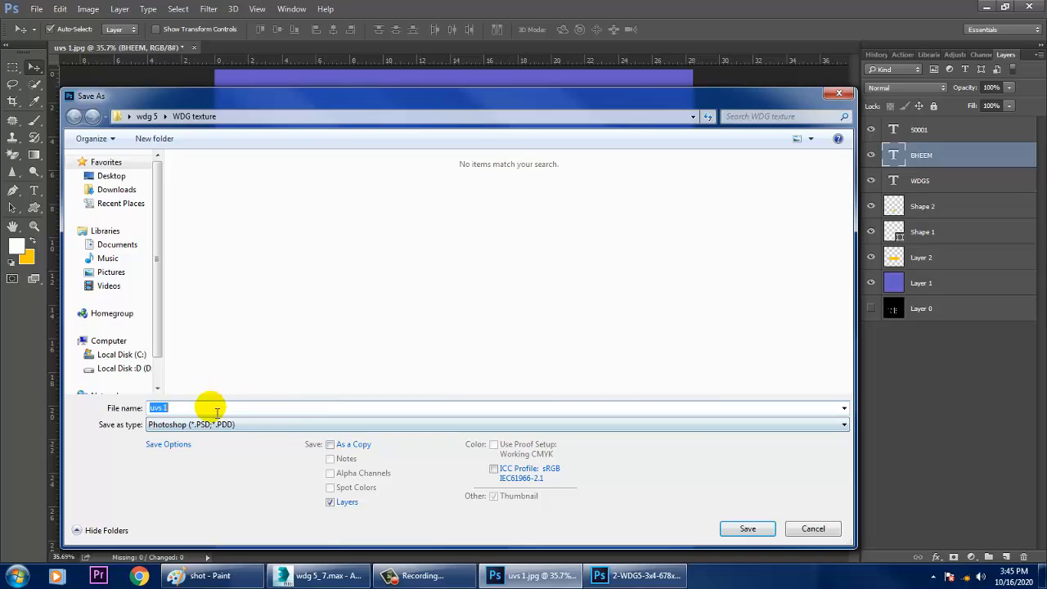
left_click(214, 408)
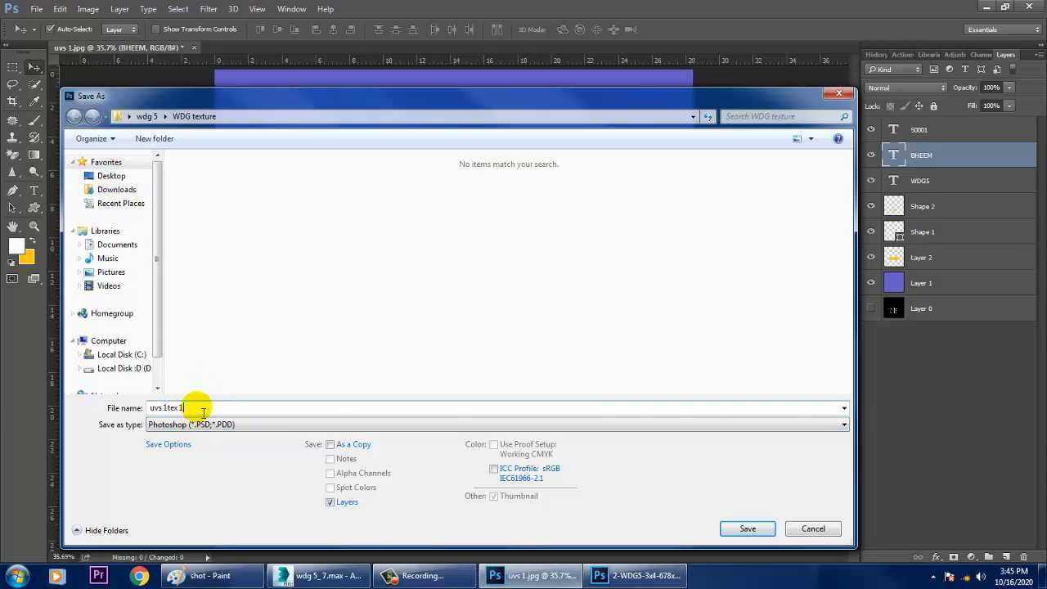
left_click_drag(197, 407, 1, 399)
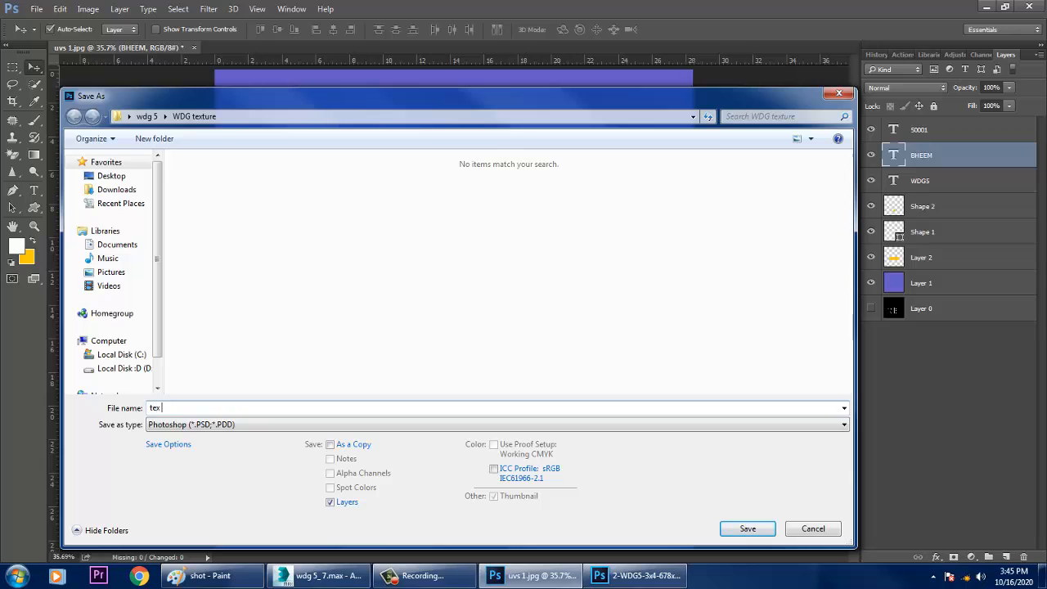
type("tex 1")
left_click(266, 426)
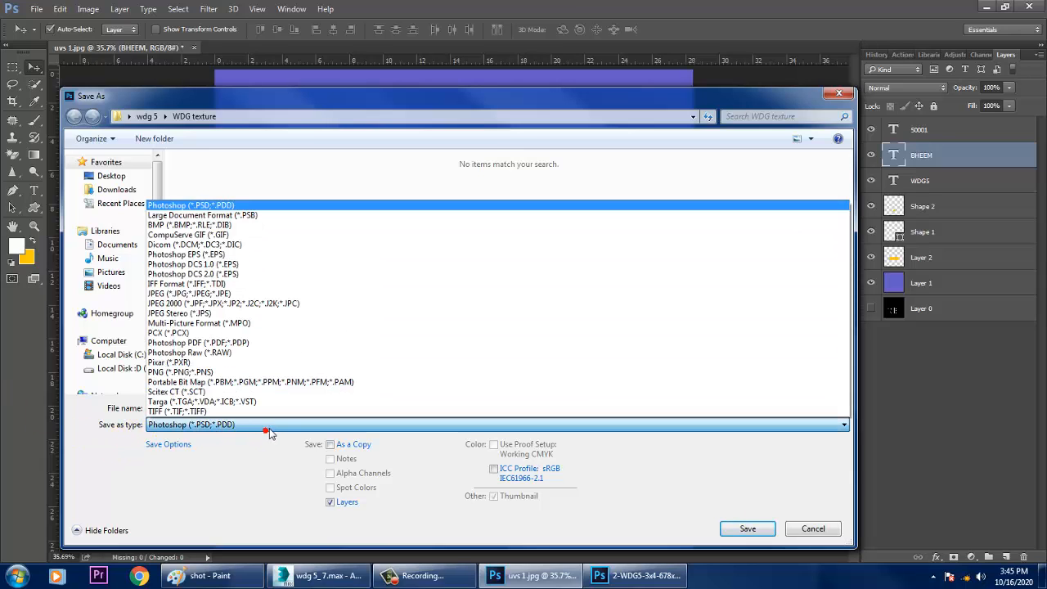
left_click(205, 294)
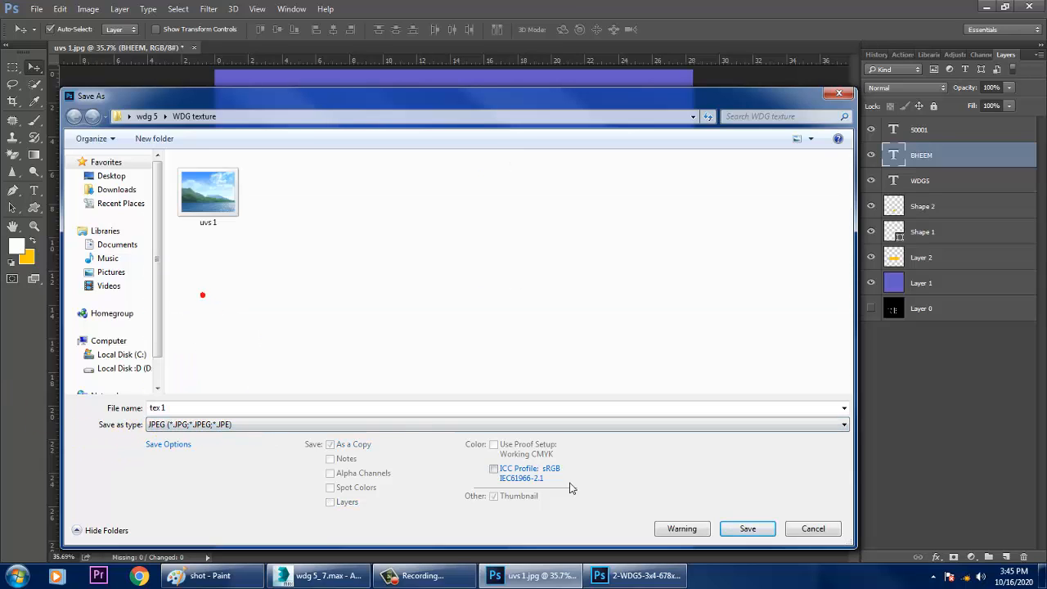
left_click(744, 528)
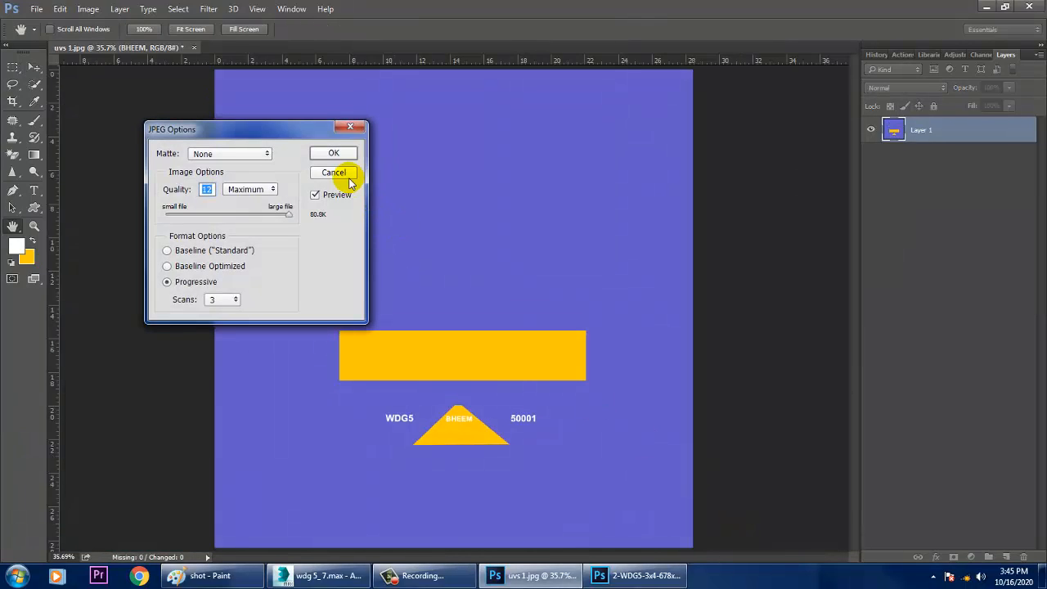
left_click(333, 153)
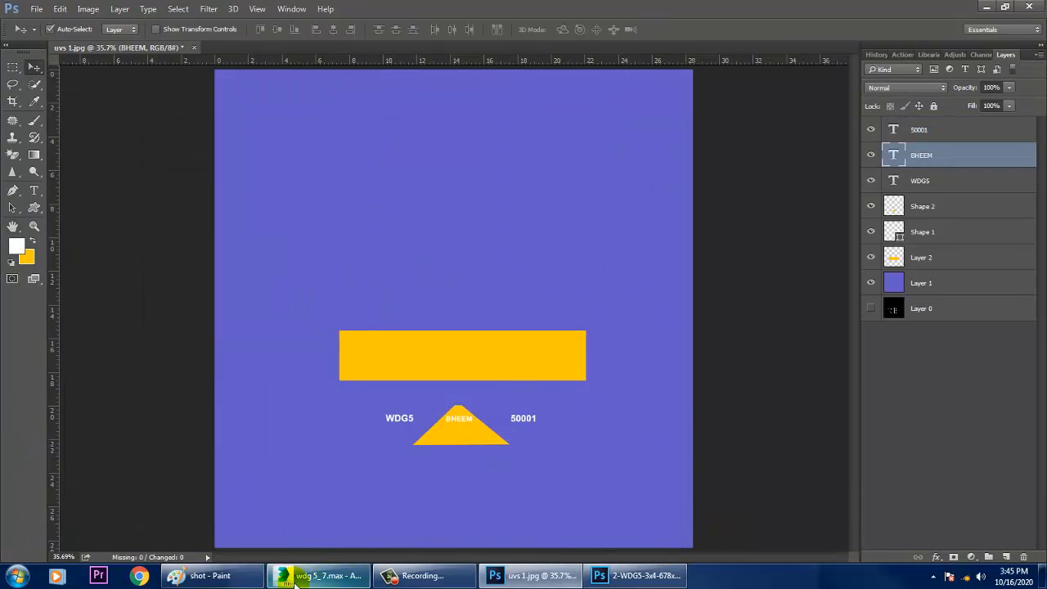
- Switch to 3ds Max, minimize the render map, reference photo and UV editor windows, and exit the cab's Unwrap UVW polygon level
left_click(321, 575)
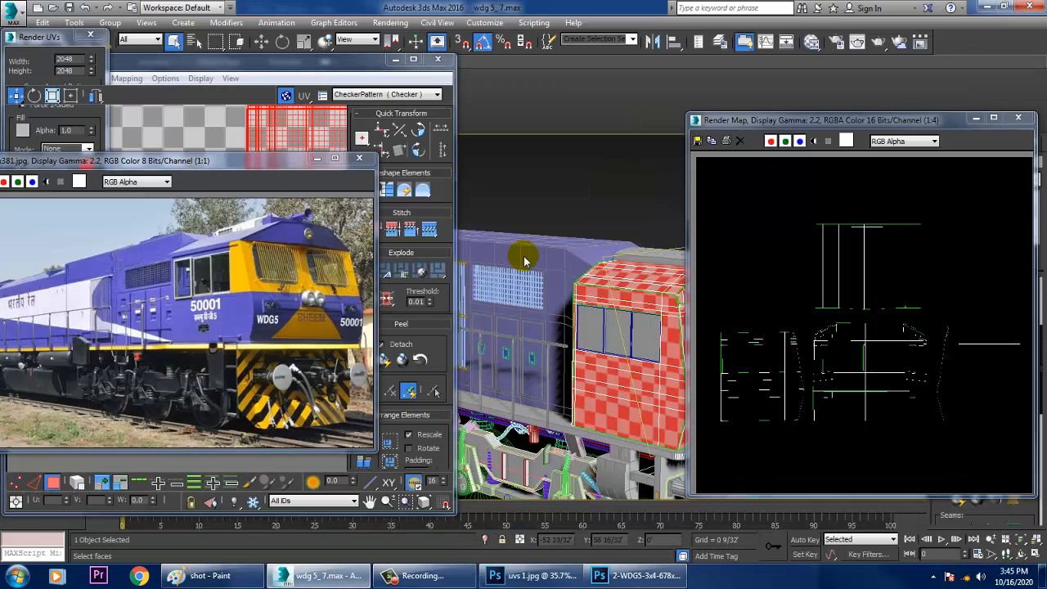
left_click(977, 120)
left_click(316, 158)
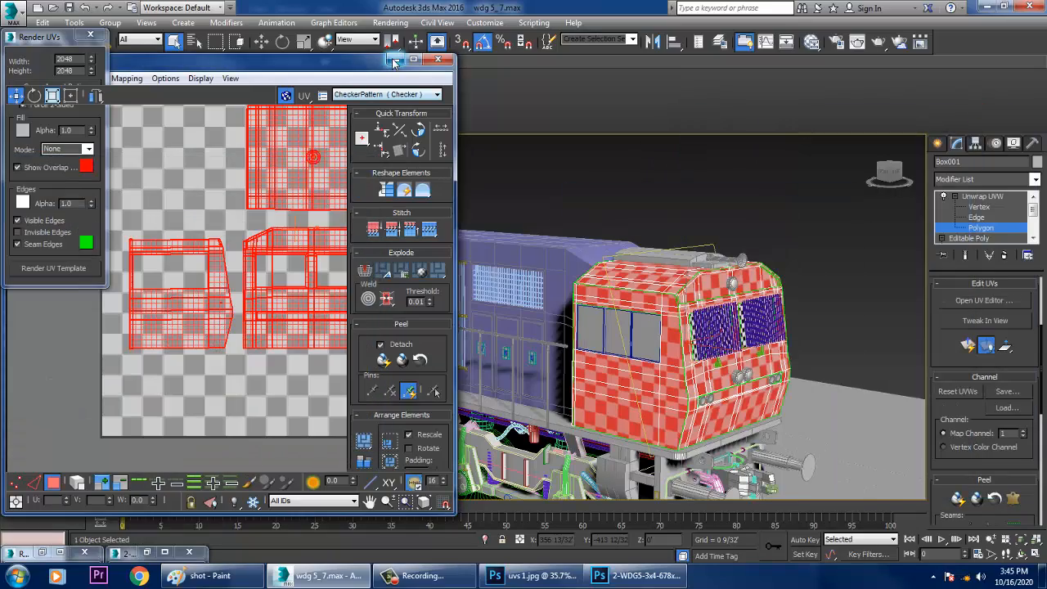
left_click(394, 62)
mouse_move(629, 335)
middle_mouse_down("alt")
mouse_move(661, 339)
mouse_move(615, 320)
middle_mouse_up("alt")
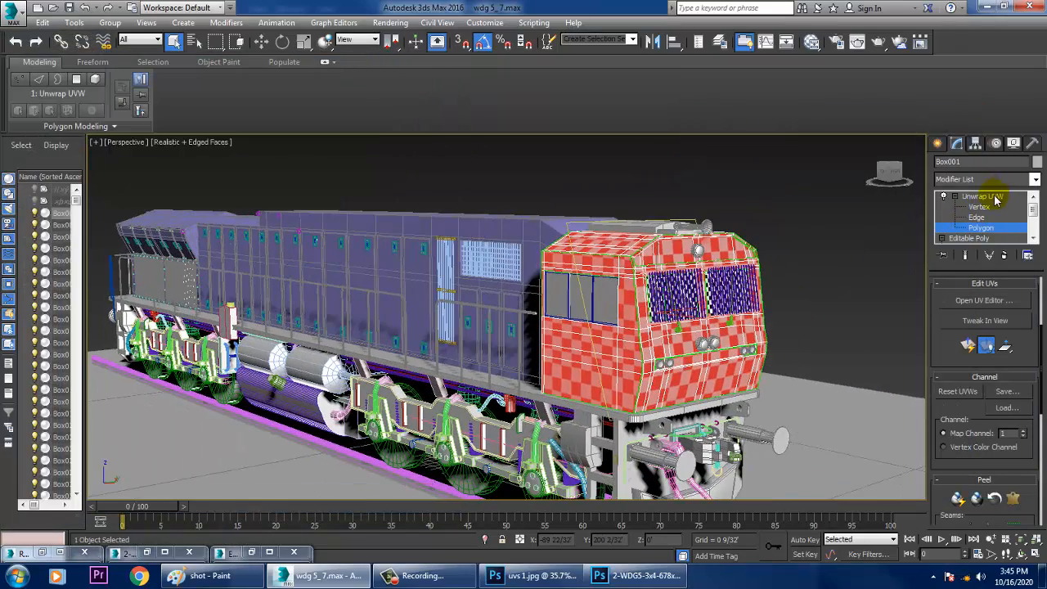
left_click(984, 196)
middle_click_drag(644, 362, 519, 362, "alt")
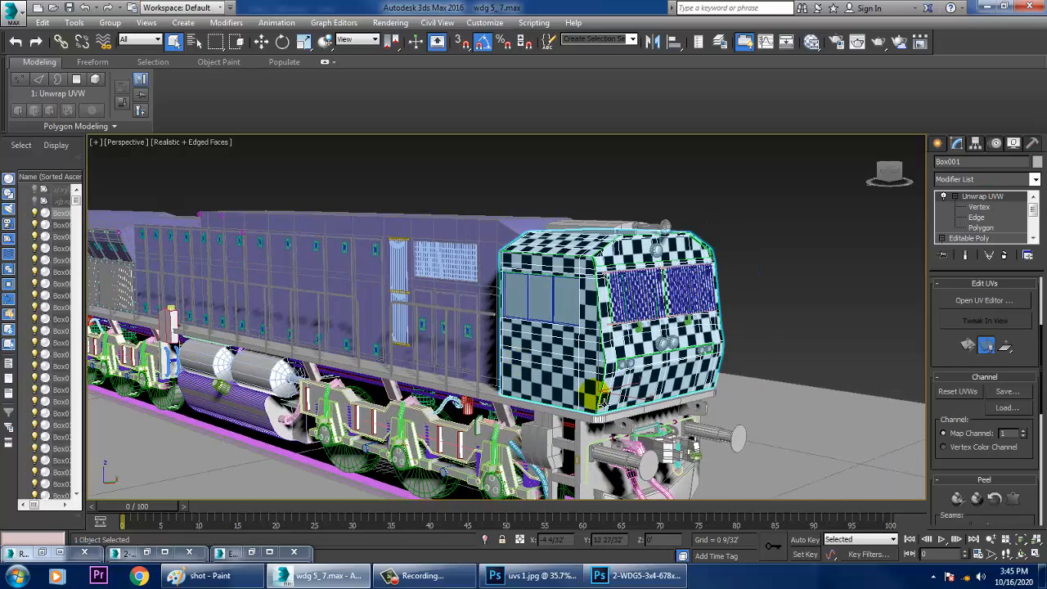
- Open the Slate Material Editor and add a new VRayMtl material beside the existing checker material
key("m")
middle_click_drag(455, 422, 449, 325)
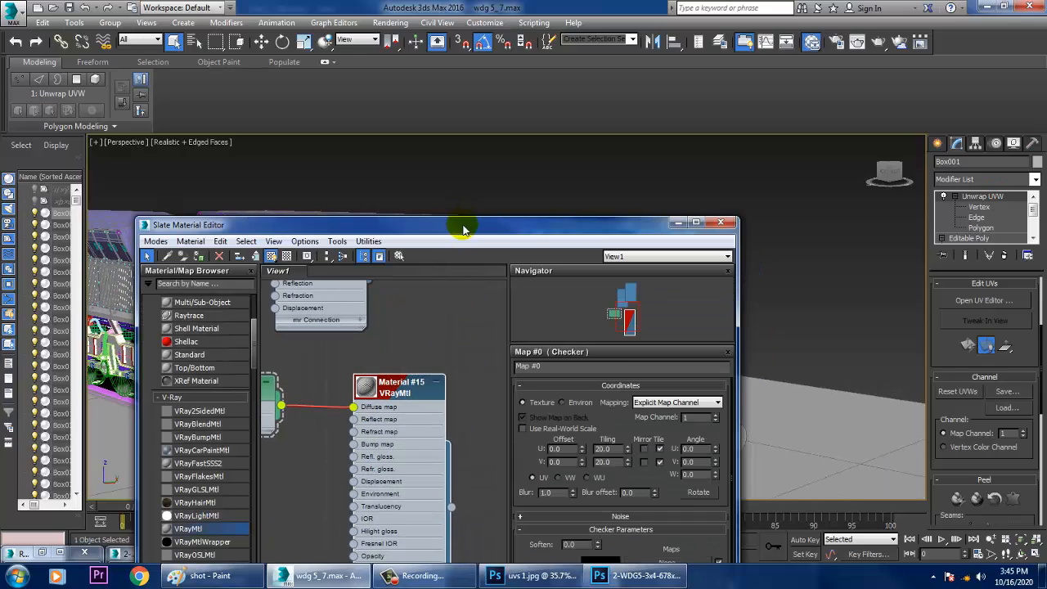
left_click_drag(462, 229, 428, 90)
left_click_drag(358, 247, 279, 182)
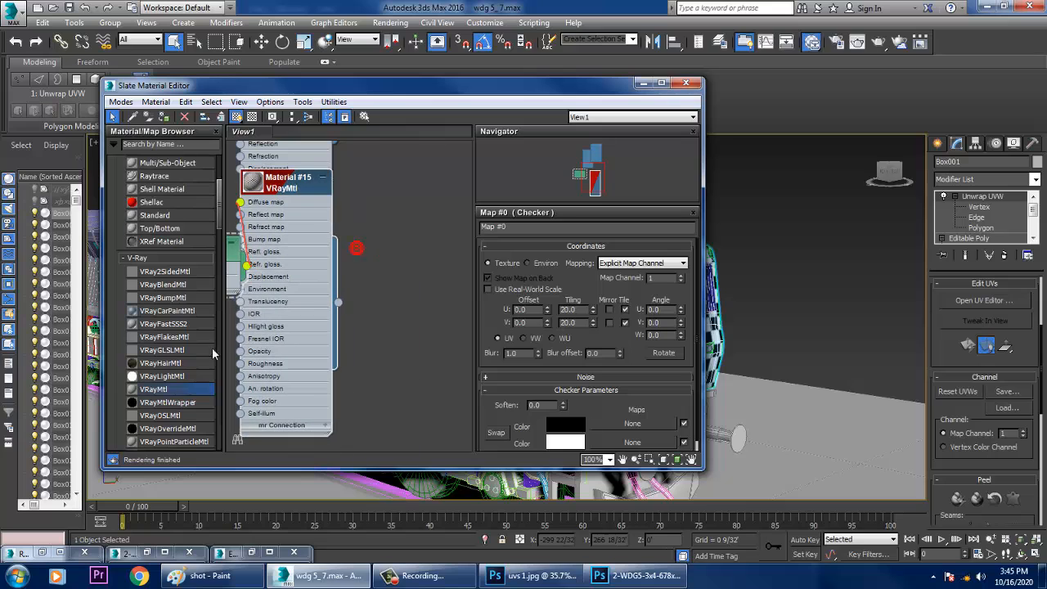
left_click_drag(398, 365, 421, 366)
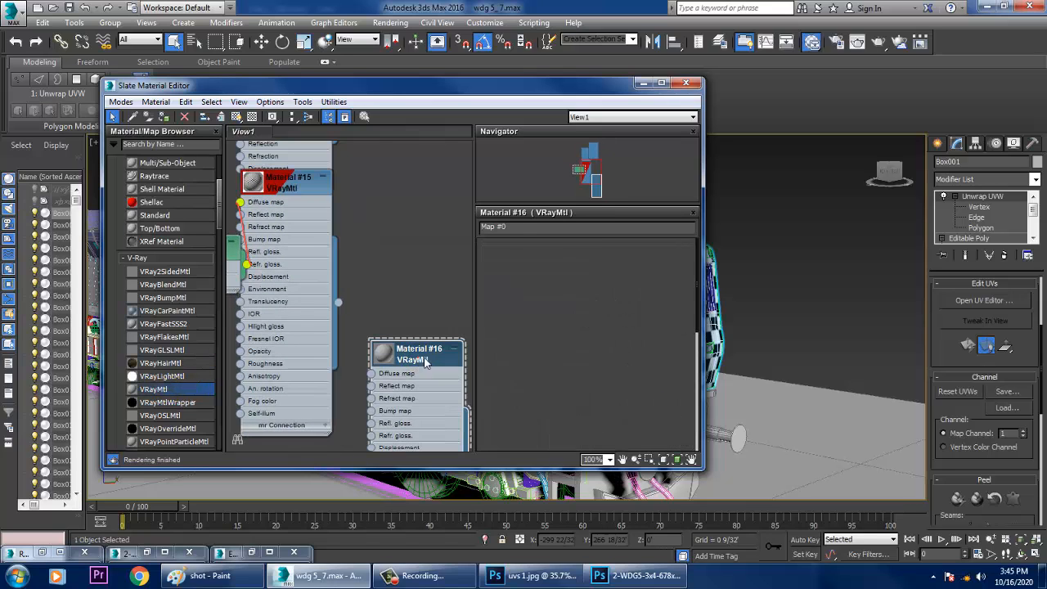
- Use tex 1 from the WDG texture folder as the new VRayMtl's diffuse bitmap, assign the material to the cab, and minimize the material editor
left_click(576, 259)
left_click(460, 180)
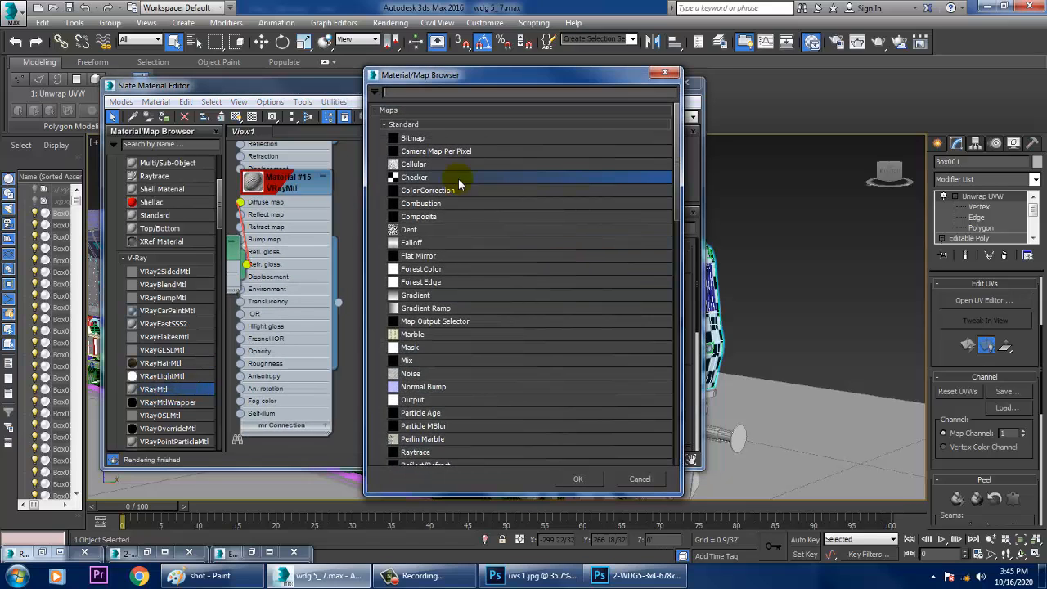
double_click(420, 139)
left_click(45, 125)
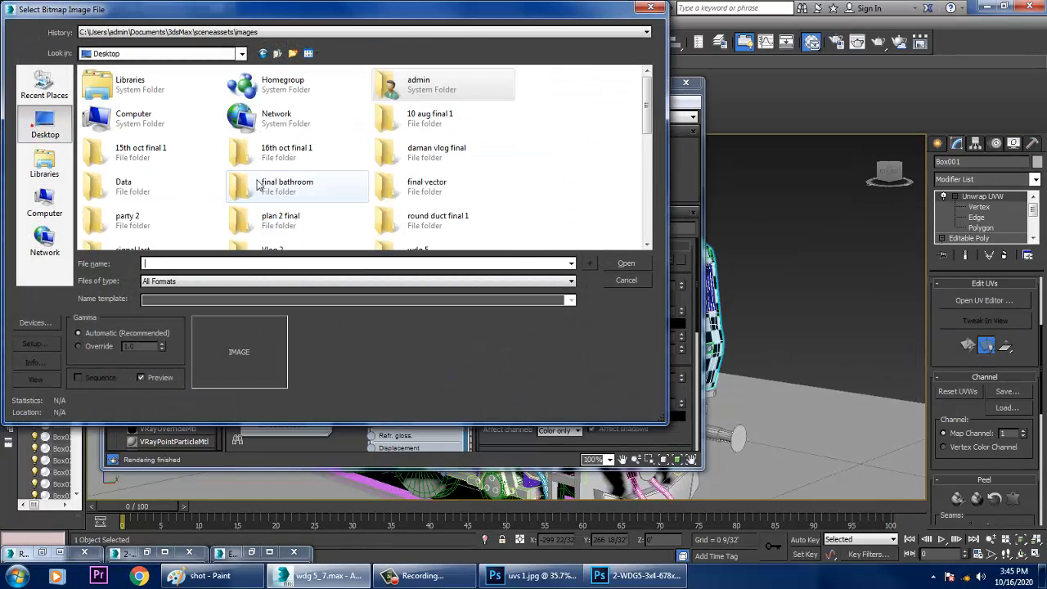
scroll(269, 140, "down", 3)
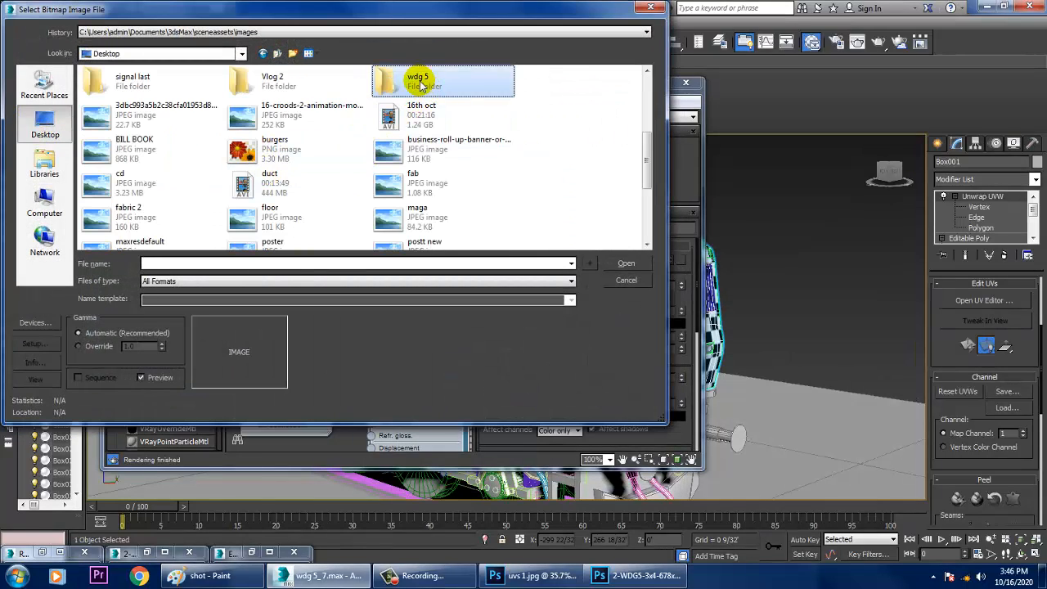
double_click(420, 85)
double_click(103, 103)
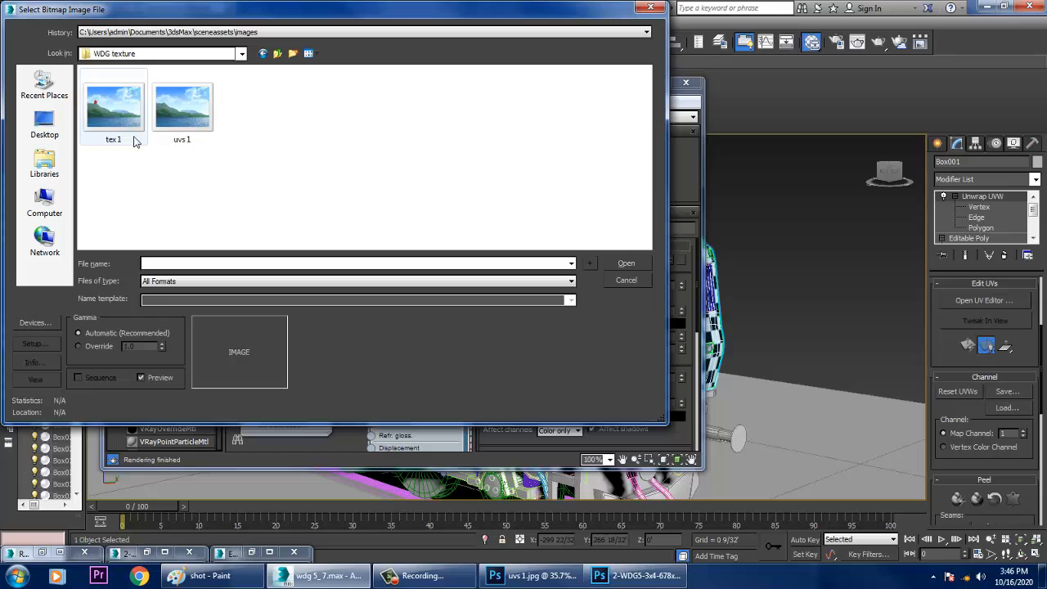
left_click(190, 113)
left_click(127, 119)
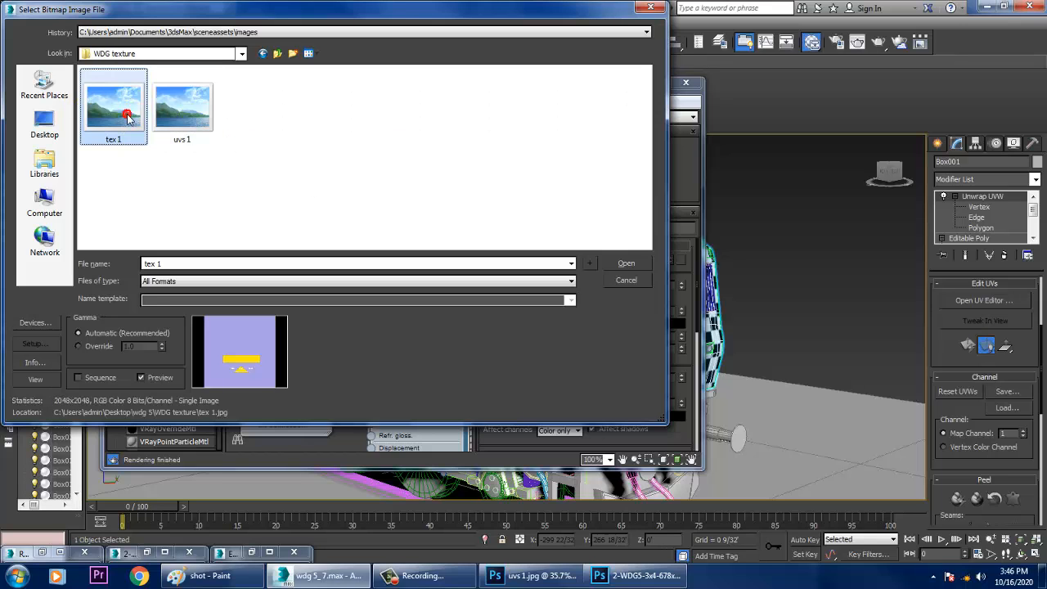
double_click(127, 118)
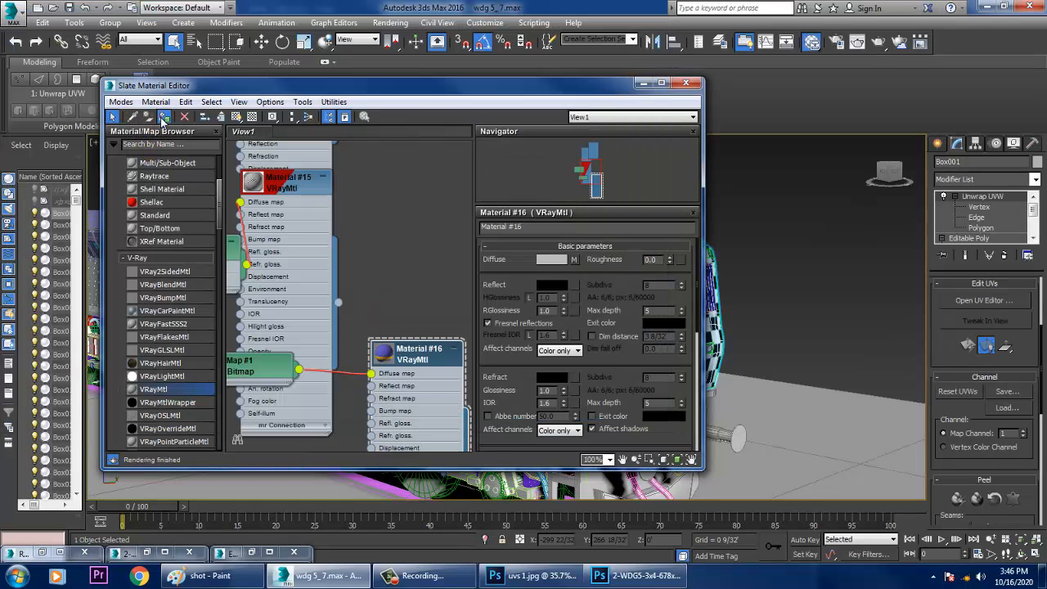
left_click(164, 117)
left_click(644, 83)
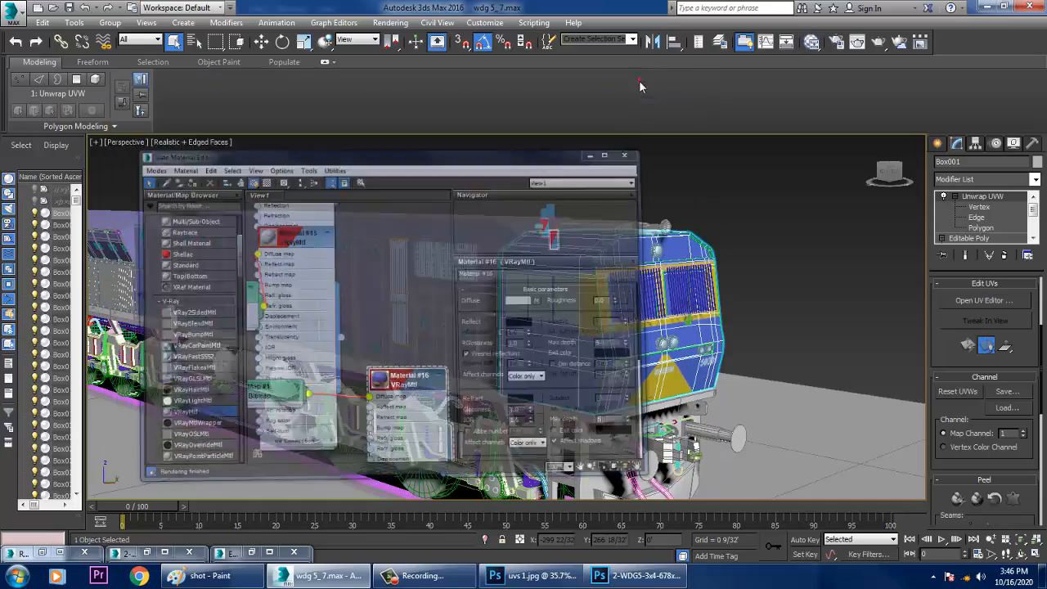
- Examine how the stripe, yellow triangle and lettering fall on the cab's front and side, including the stripe's alignment at the corner edge
middle_click_drag(855, 345, 731, 346, "alt")
scroll(709, 353, "up", 3)
middle_click_drag(652, 358, 751, 359, "alt")
scroll(646, 327, "up", 10)
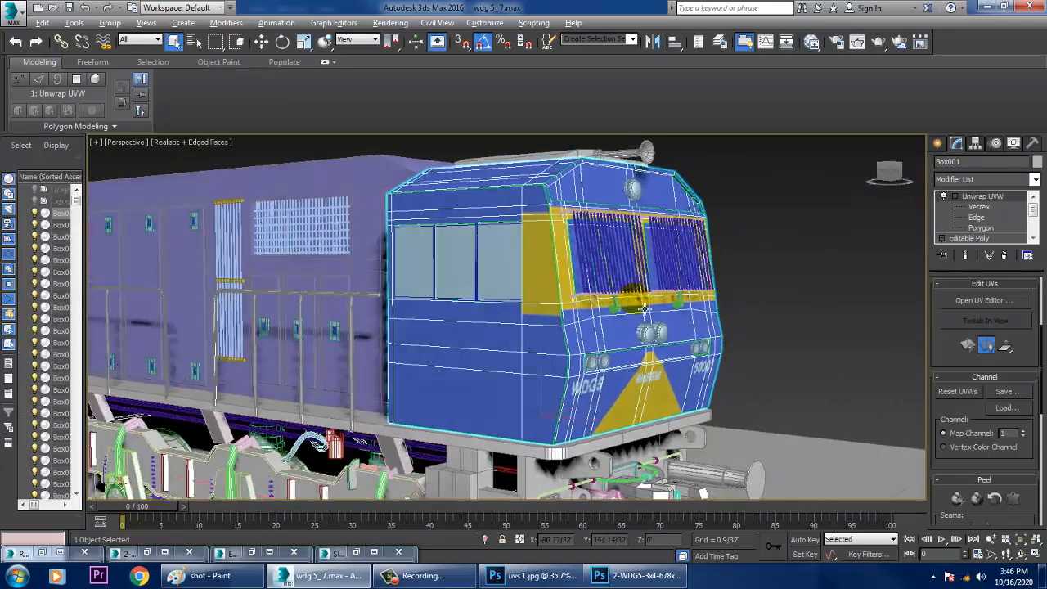
scroll(657, 333, "down", 8)
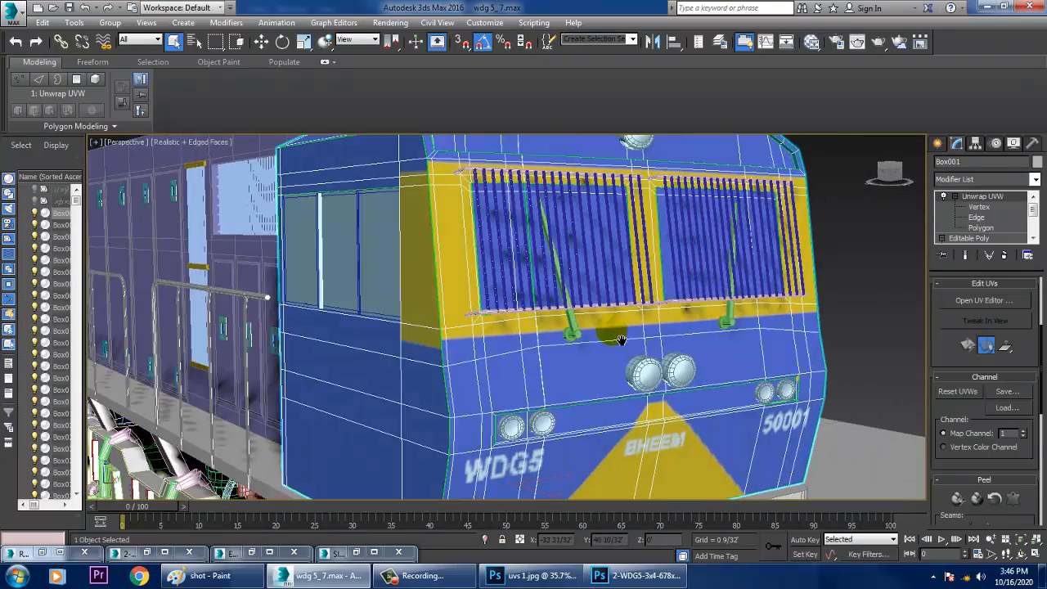
middle_click_drag(657, 333, 687, 341, "alt")
scroll(690, 343, "up", 4)
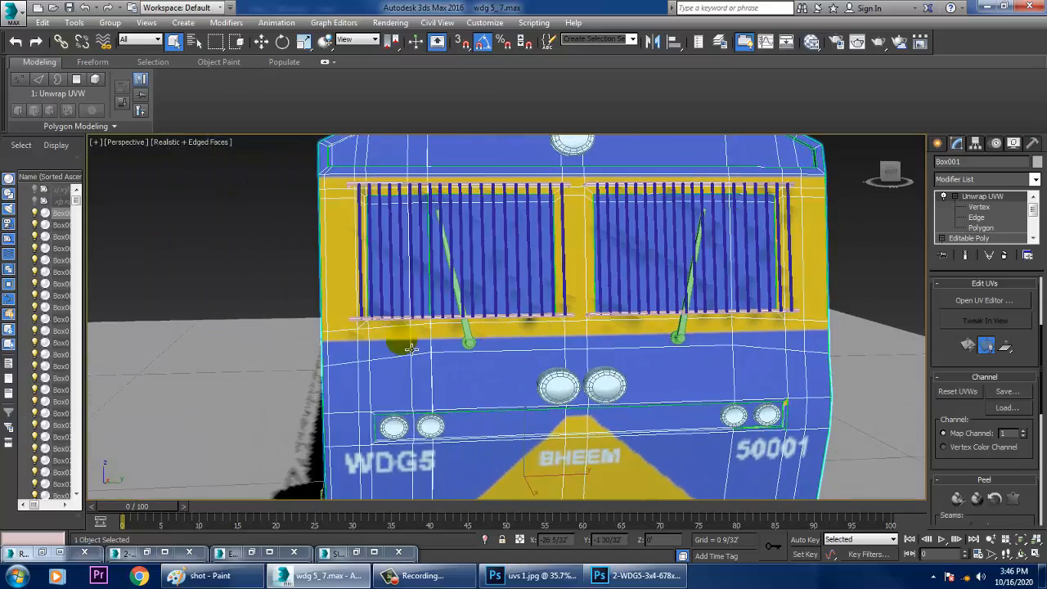
middle_click_drag(405, 347, 466, 334, "alt")
scroll(468, 334, "up", 6)
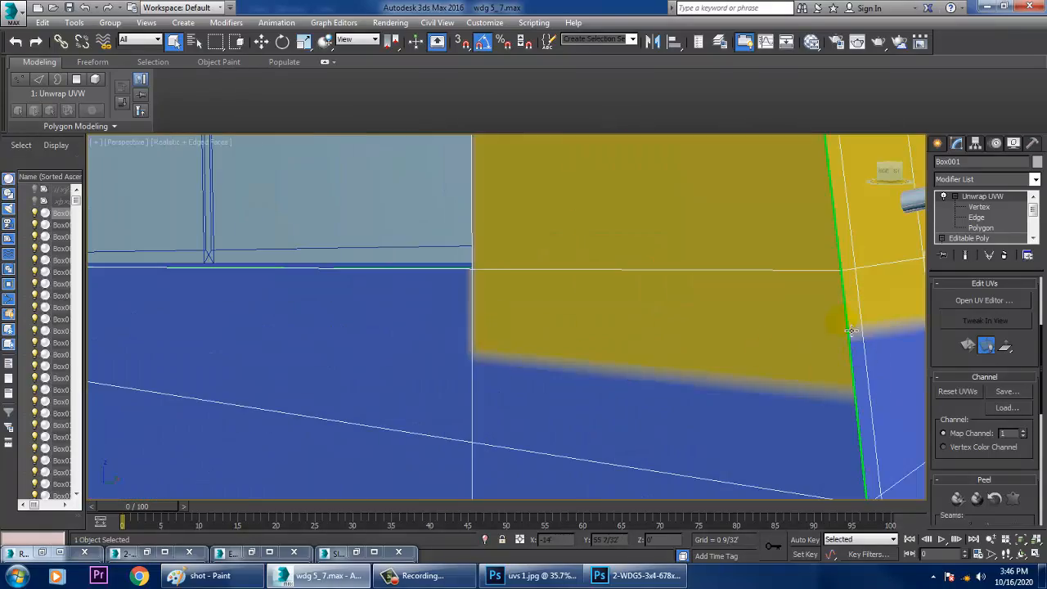
scroll(781, 365, "down", 10)
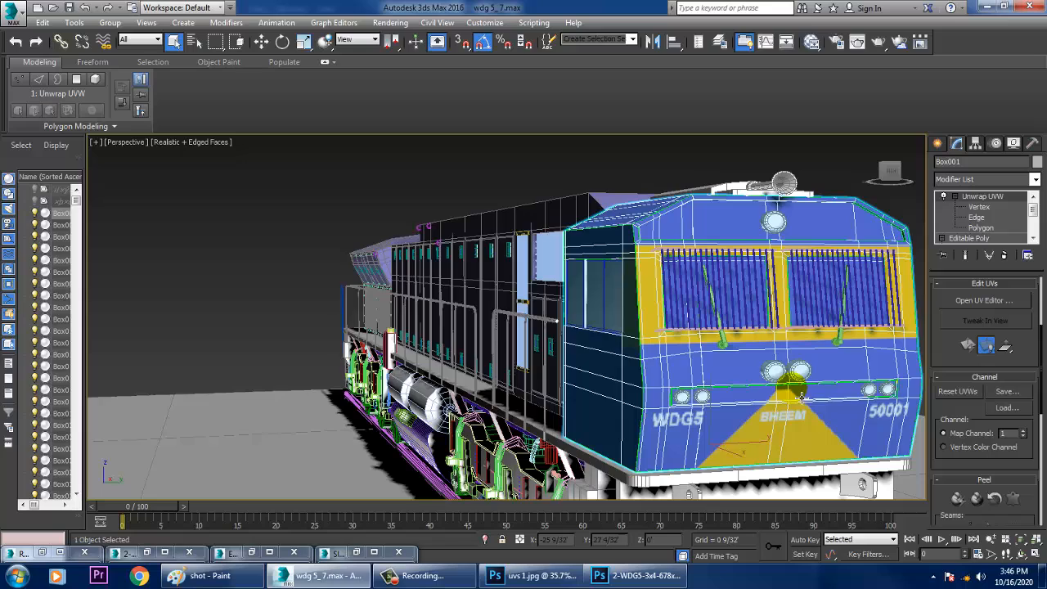
middle_click_drag(801, 398, 762, 382)
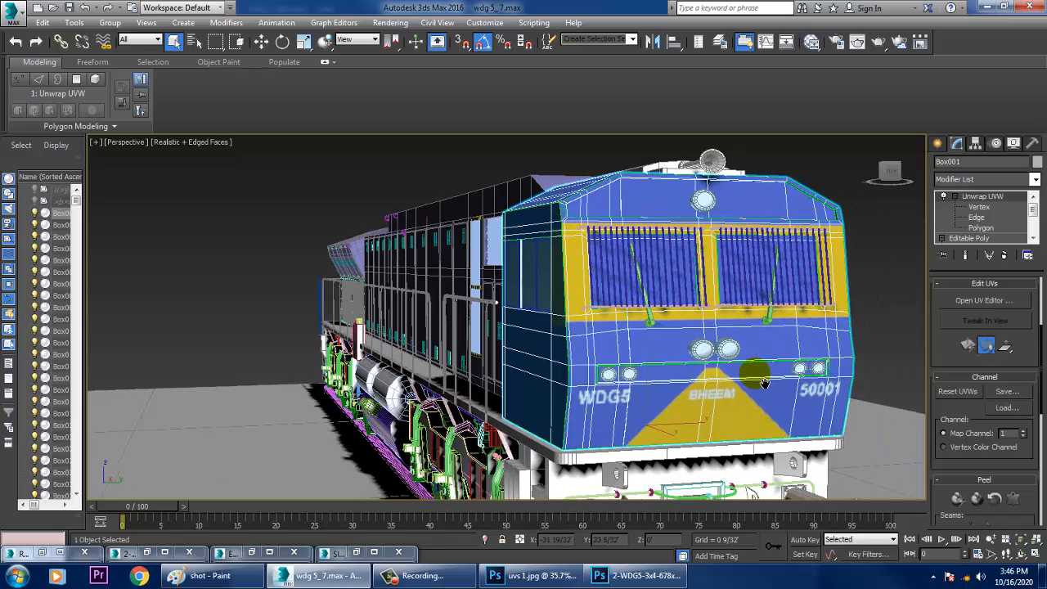
key("F4")
key("F4")
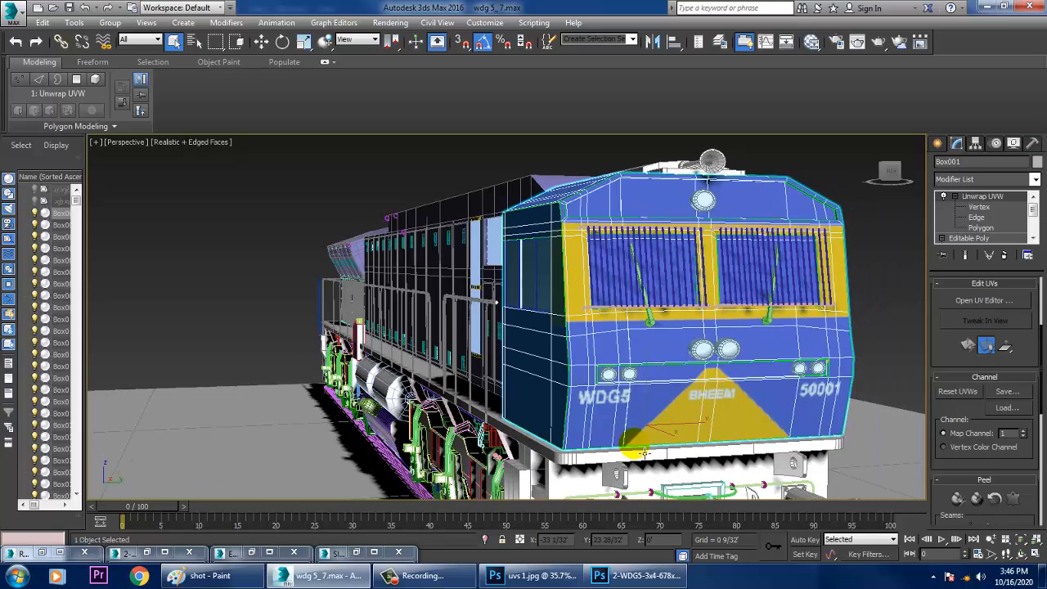
- Switch to Photoshop, minimize the reference photo, and compare the texture with the Layer 0 UV wireframe shown and hidden
left_click(654, 575)
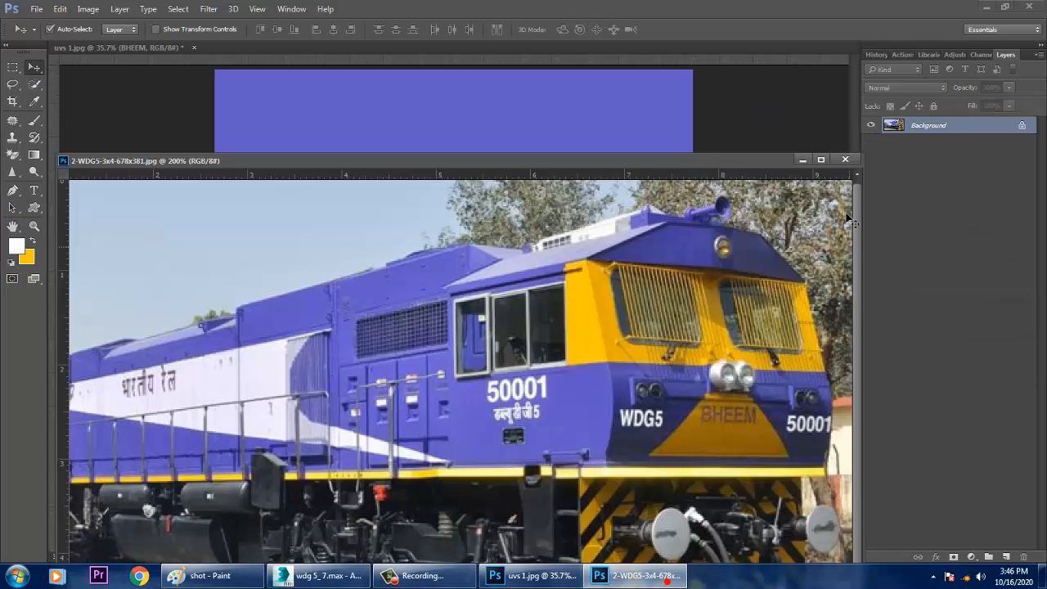
left_click(672, 143)
left_click(803, 160)
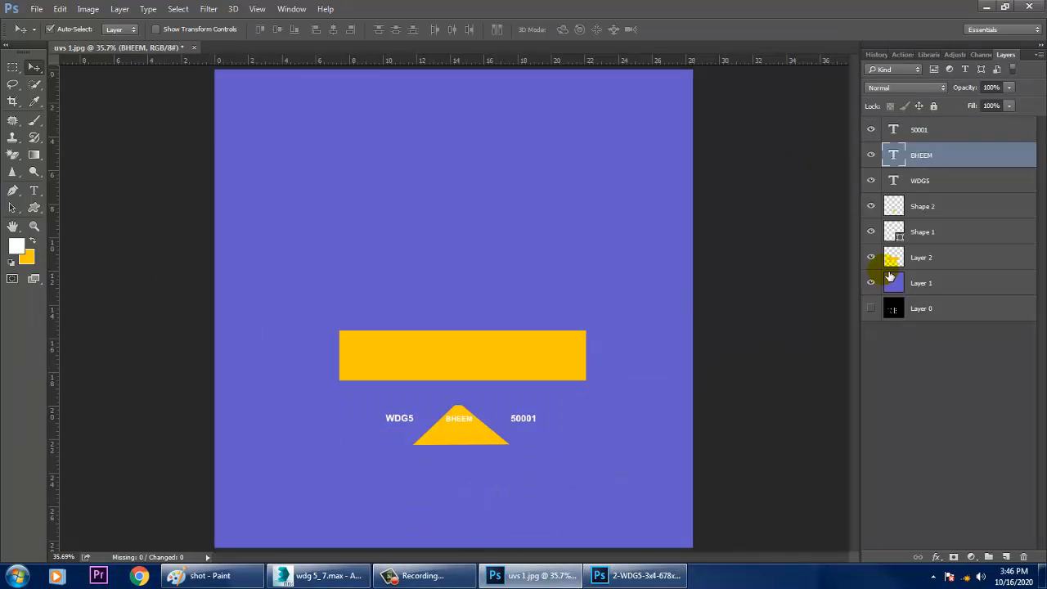
left_click(871, 309)
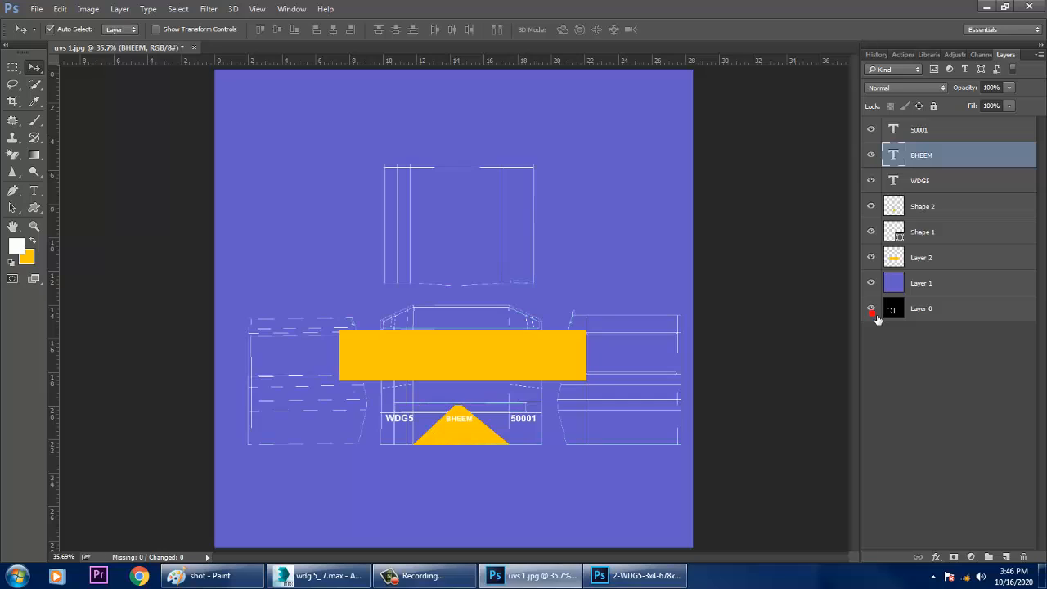
left_click(873, 310)
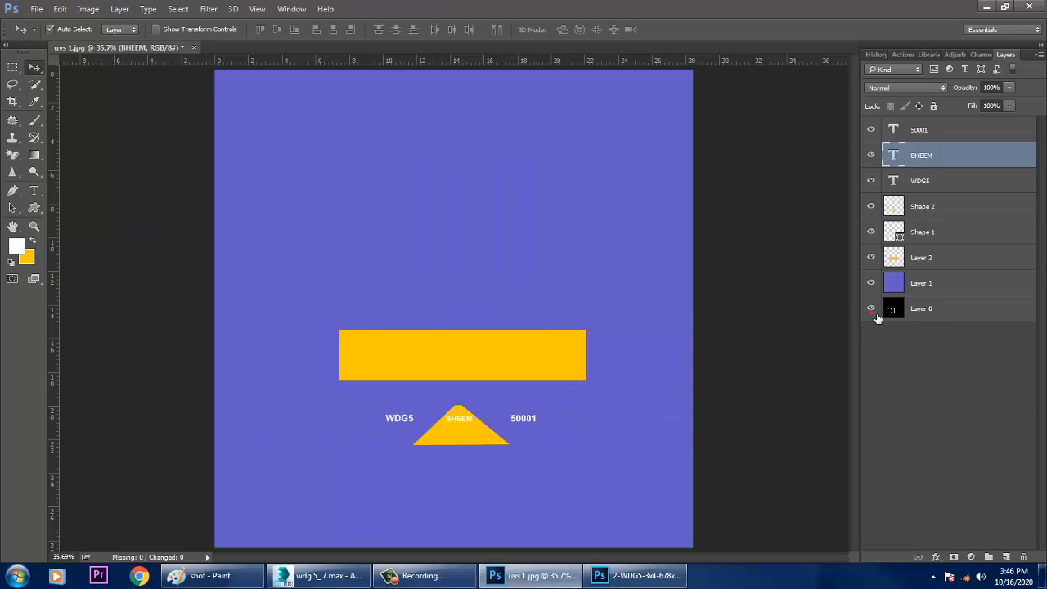
left_click(871, 309)
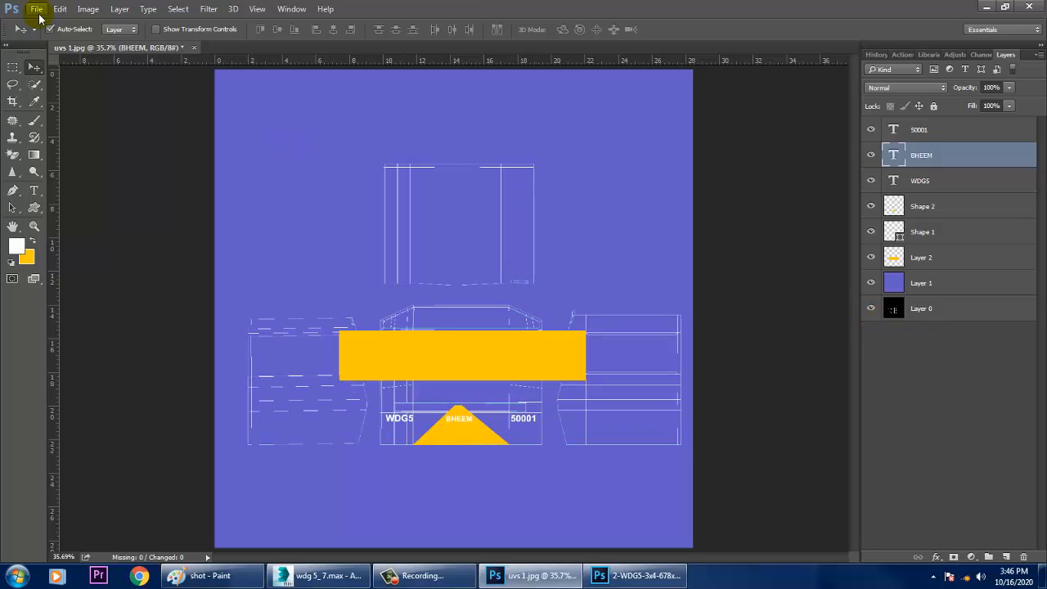
left_click(873, 310)
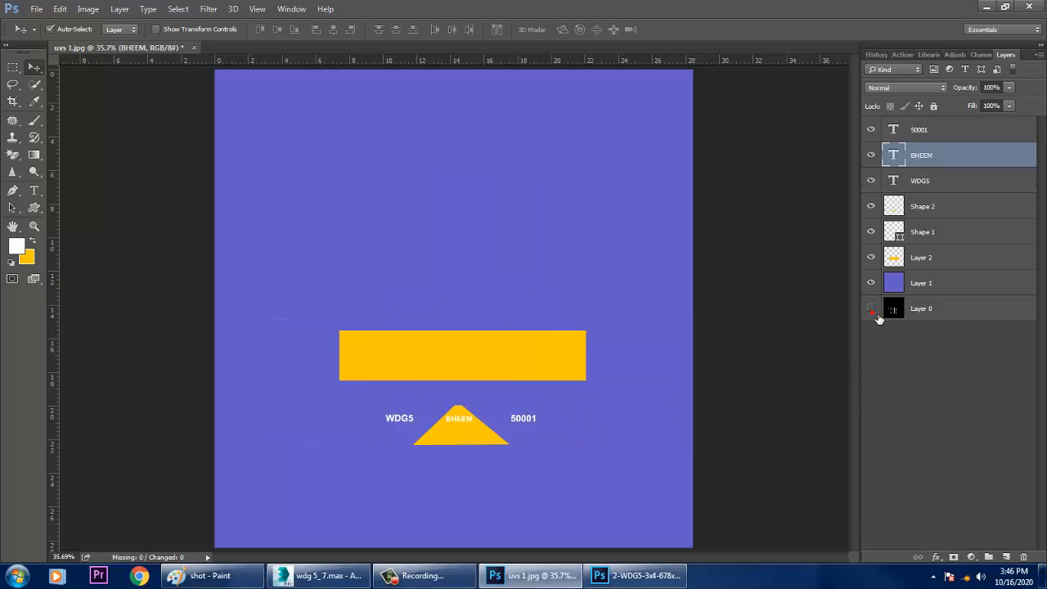
left_click(909, 368)
left_click(219, 226)
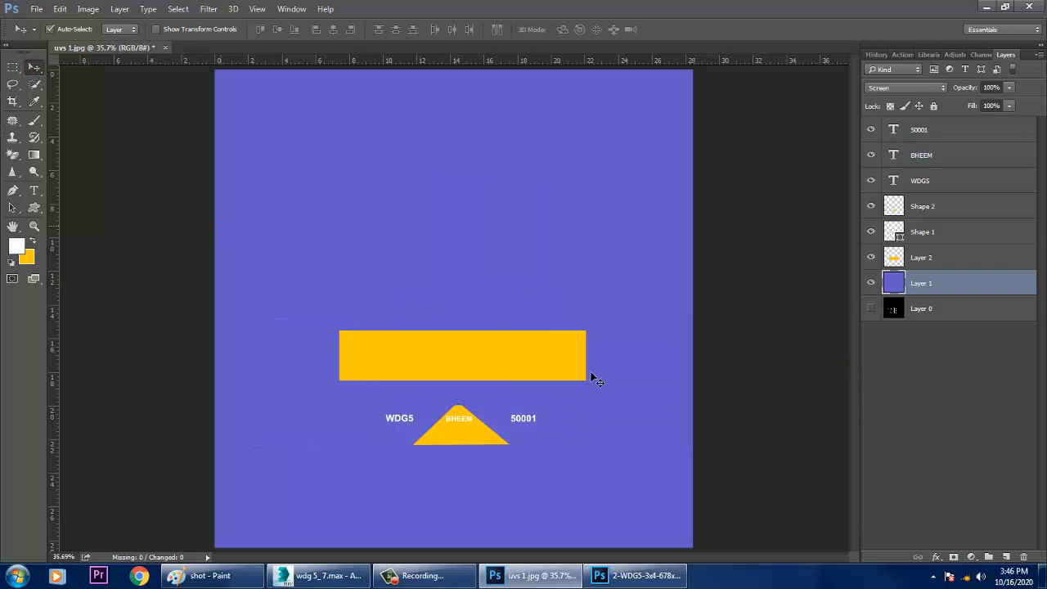
- Switch back to 3ds Max, deselect the cab and turn off edged faces in the perspective view
left_click(319, 575)
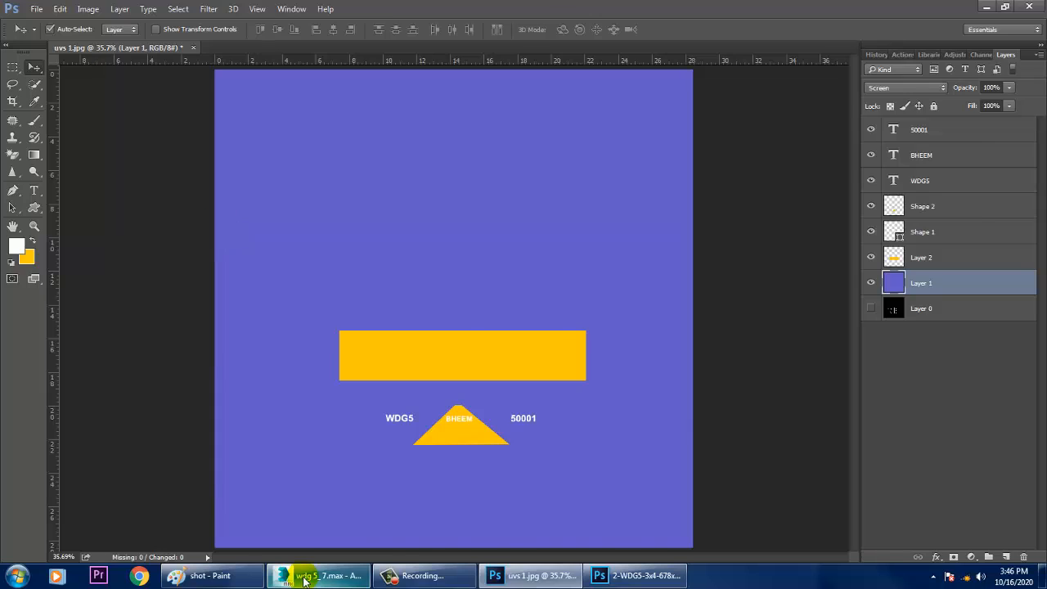
left_click(304, 250)
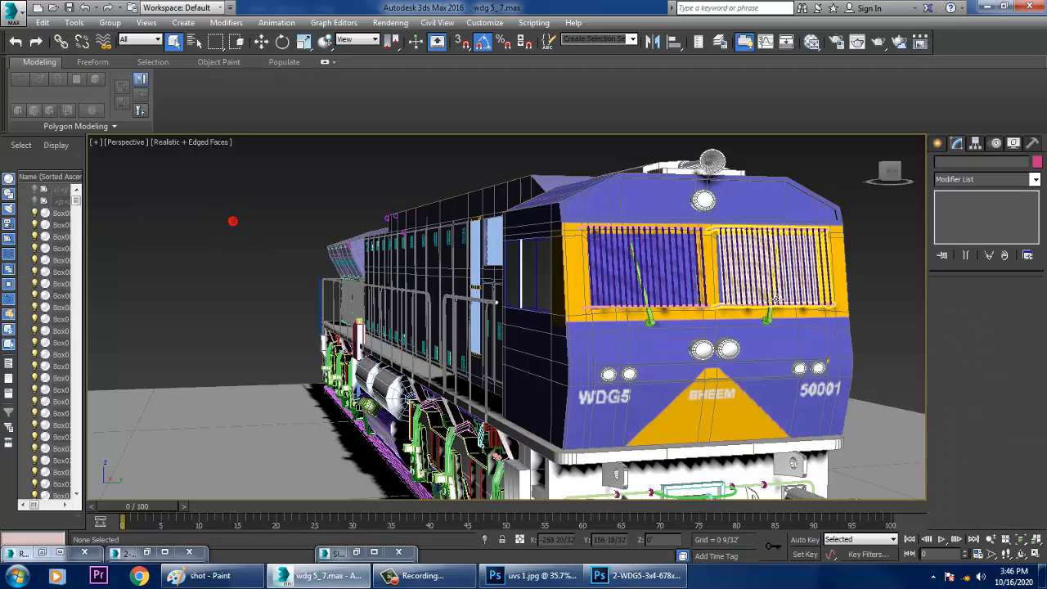
key("F4")
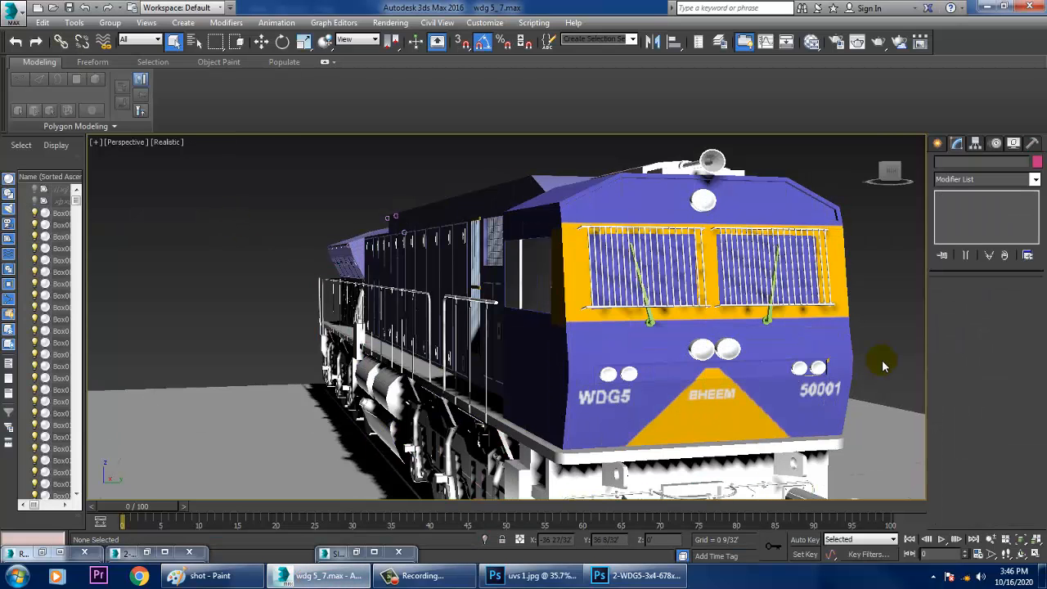
- Inspect the textured cab without wireframe edges, checking the lettering, window stripe and yellow triangle from close up and farther away
scroll(806, 368, "up", 2)
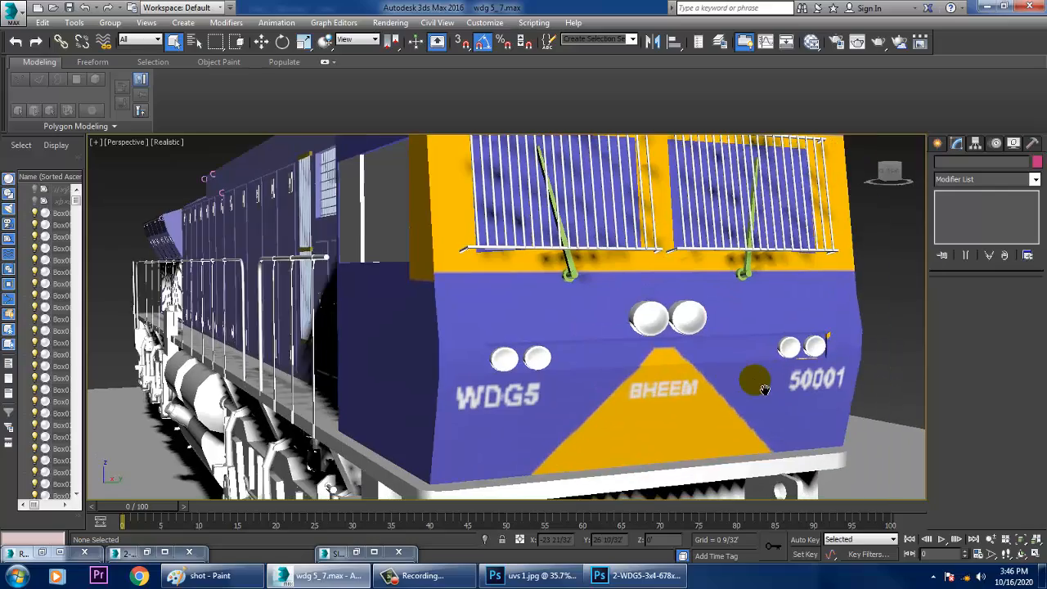
middle_click_drag(765, 390, 732, 406)
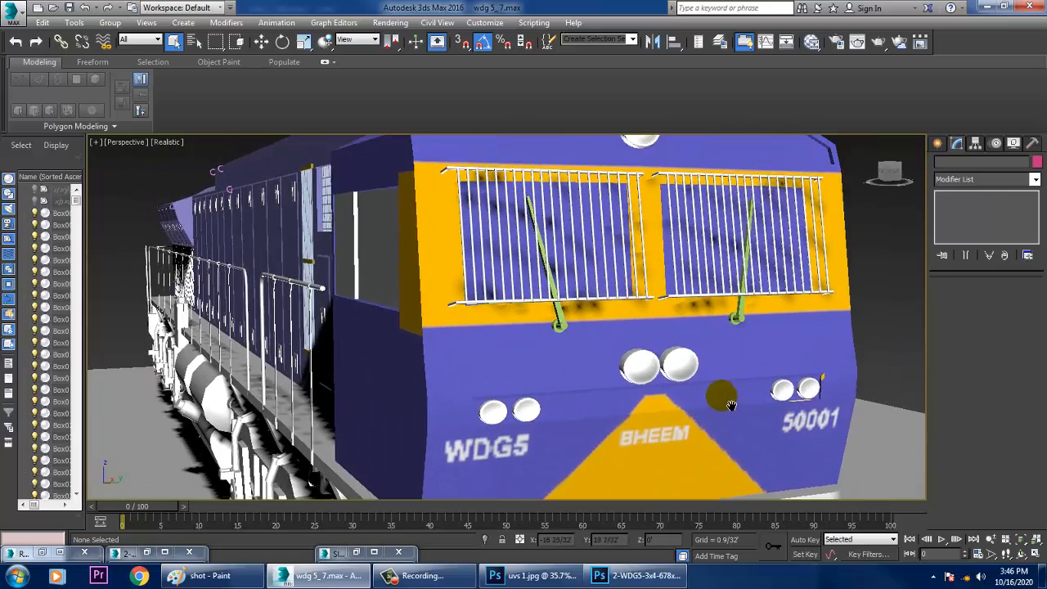
scroll(730, 405, "down", 5)
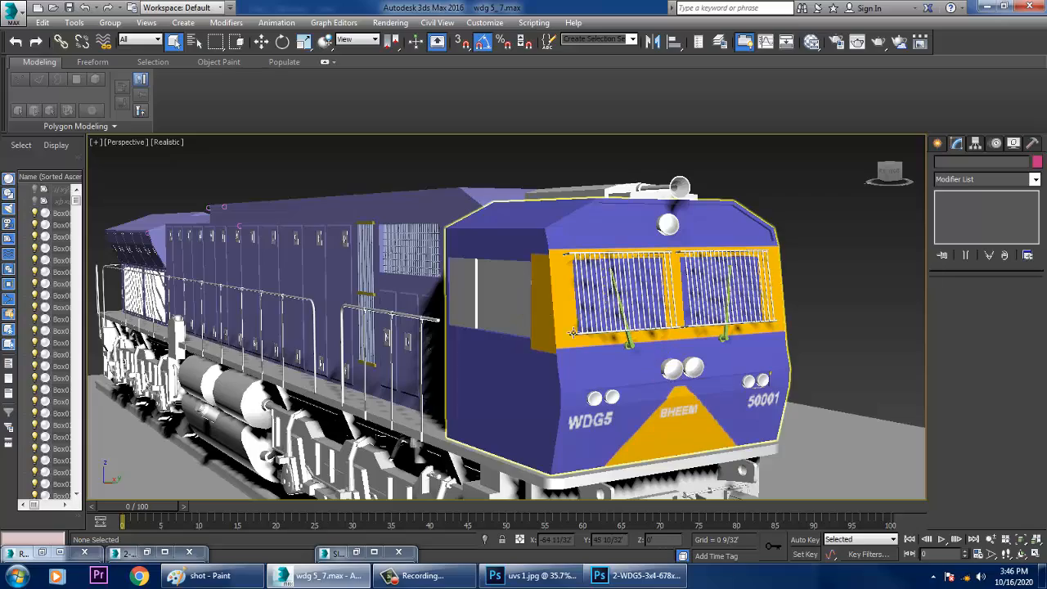
middle_click_drag(573, 333, 652, 367, "alt")
scroll(583, 323, "up", 2)
scroll(610, 330, "down", 5)
scroll(622, 327, "down", 1)
scroll(652, 367, "up", 3)
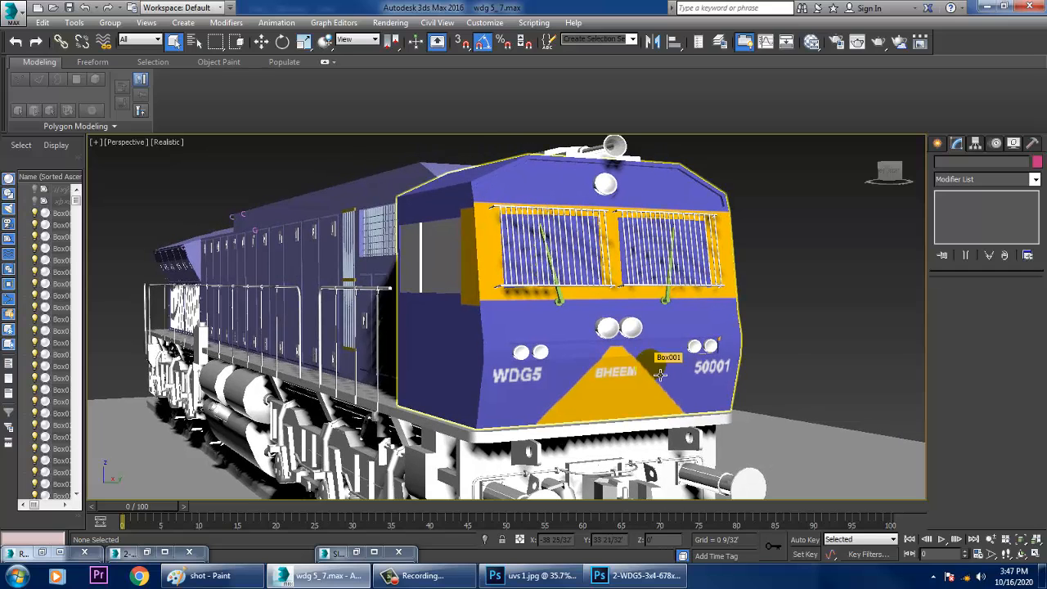
- Select the cab body and open its Unwrap UVW editor in a maximized window
left_click(693, 347)
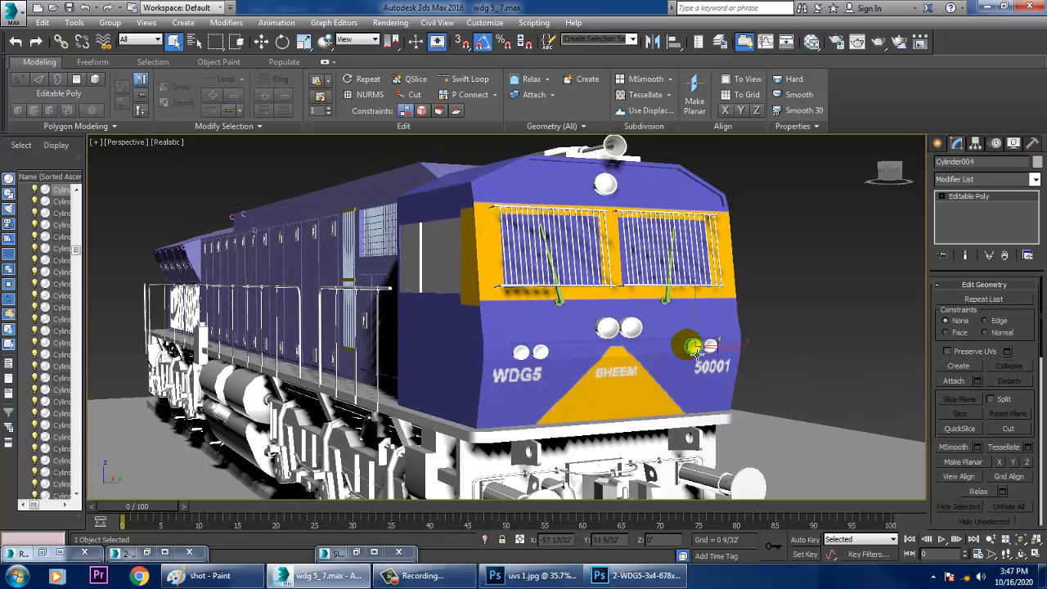
left_click(697, 329)
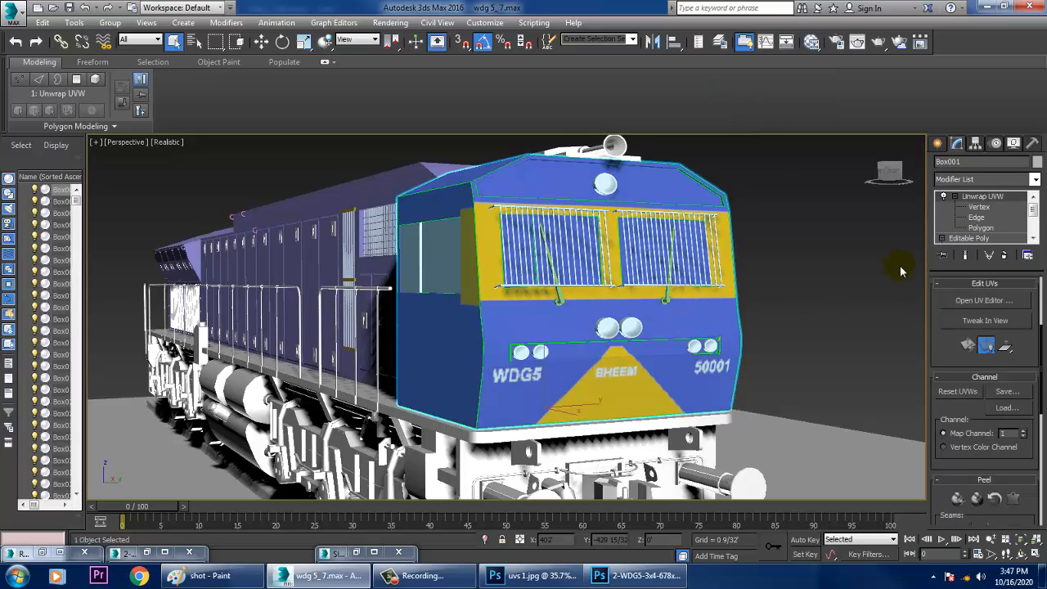
left_click(984, 300)
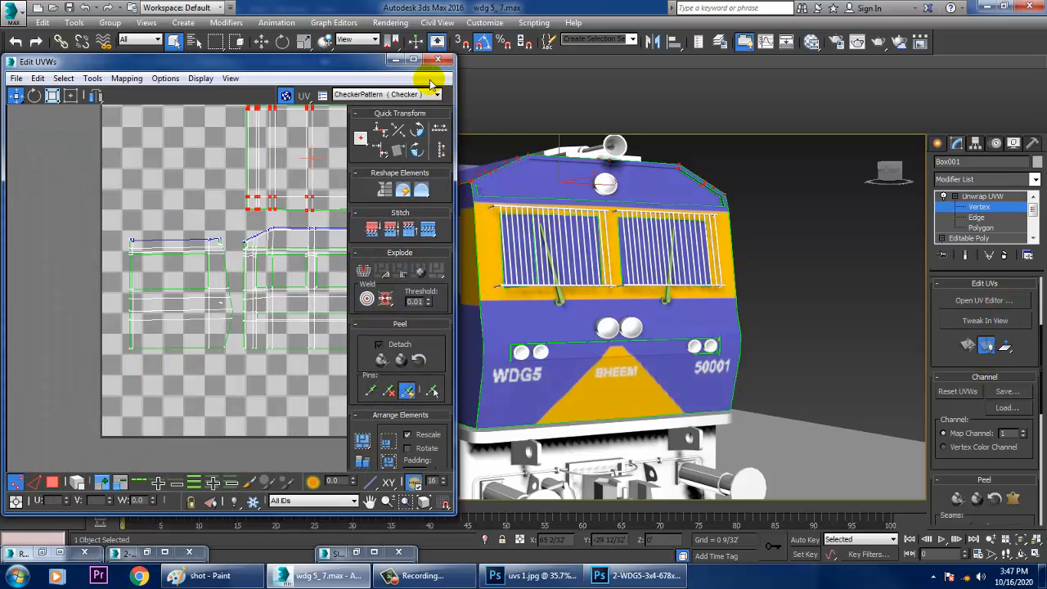
left_click(414, 59)
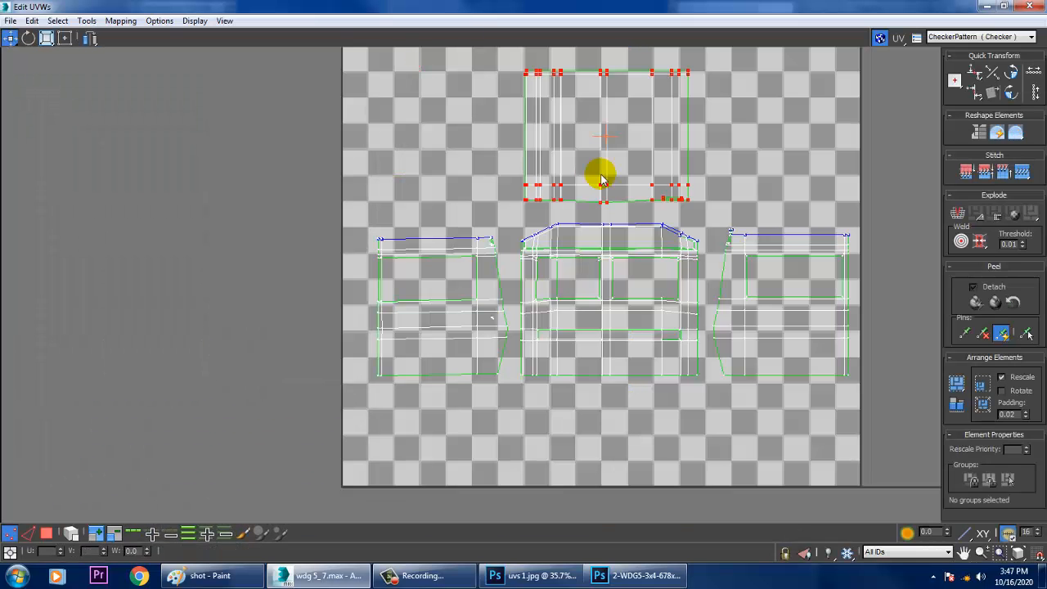
- Pick the tex 1 image from the WDG texture folder as the UV editor's background bitmap in place of the checker pattern
left_click(977, 36)
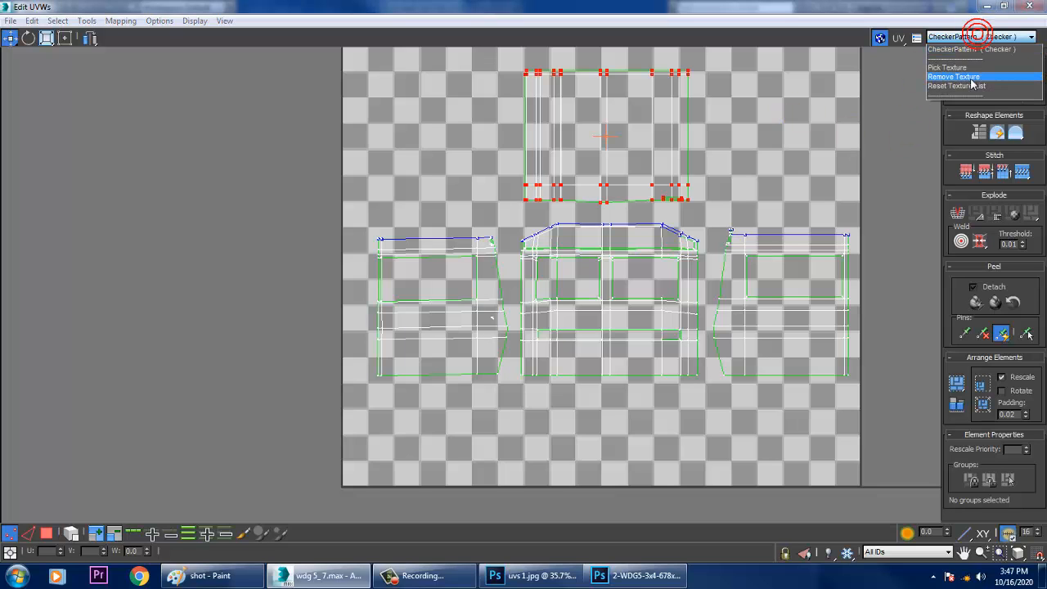
left_click(953, 68)
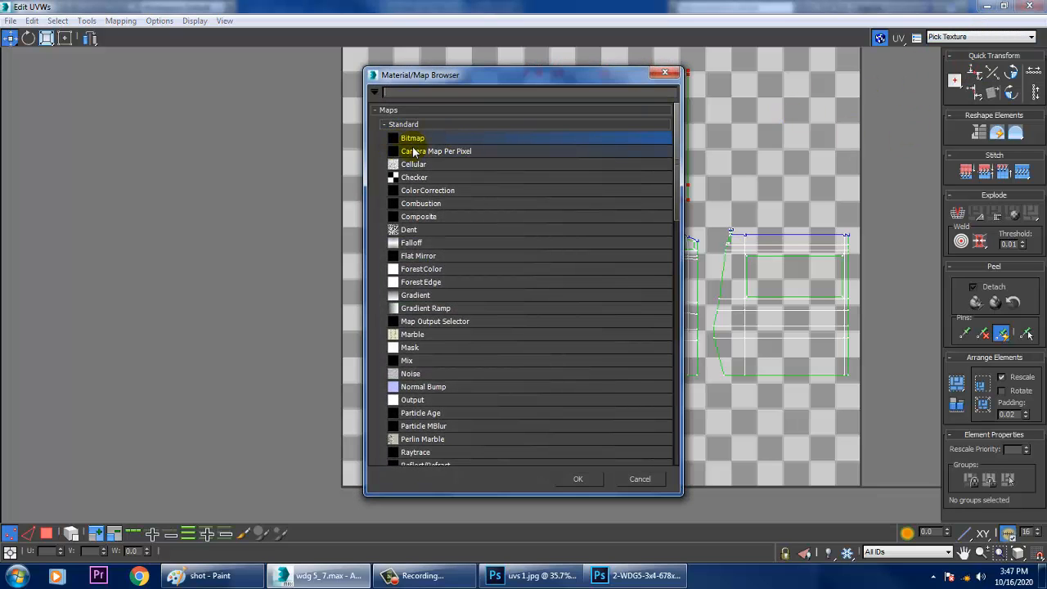
double_click(426, 142)
double_click(132, 113)
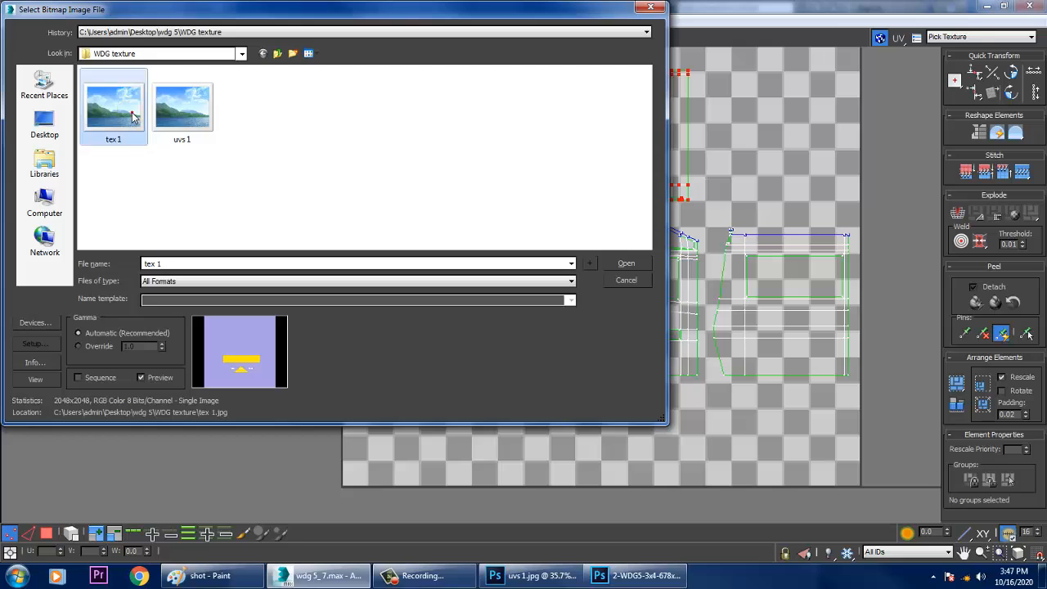
- Restore the UV editor to a smaller window beside the perspective view, framing the left cab-side shell over the tex 1 background
scroll(532, 305, "up", 5)
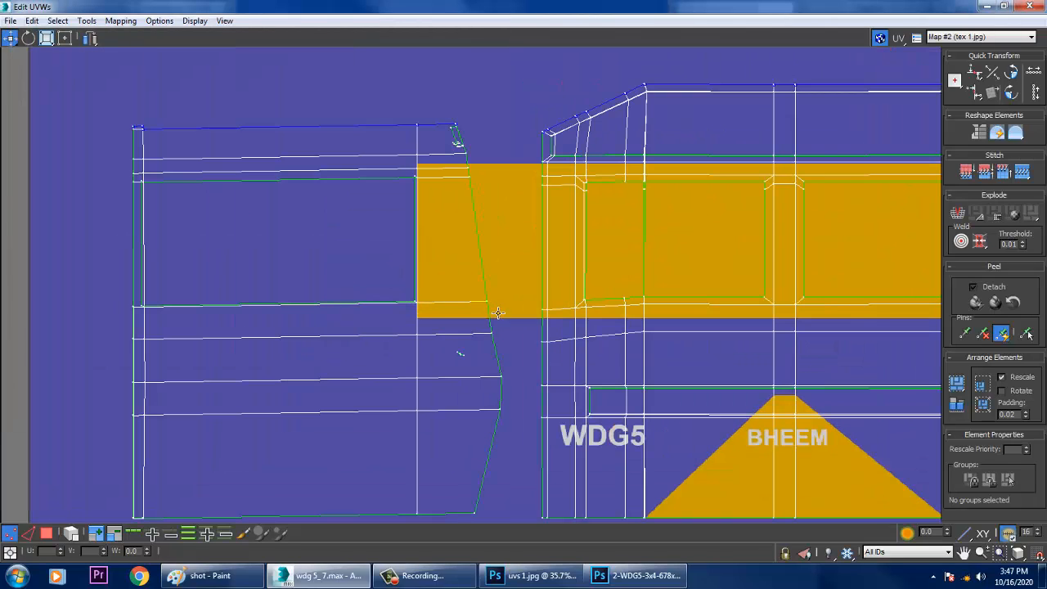
right_click(488, 304)
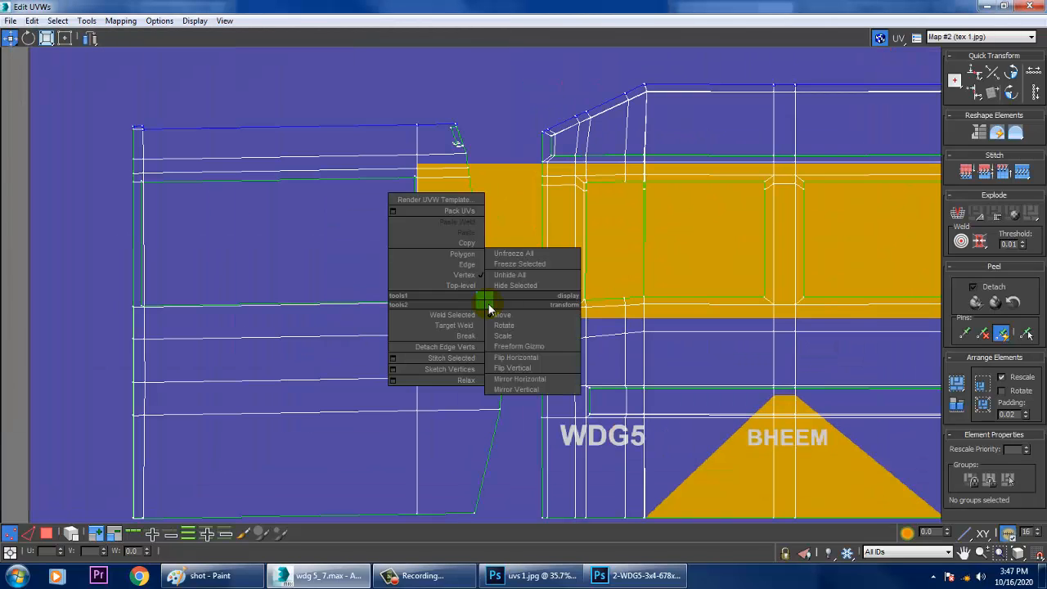
left_click(528, 198)
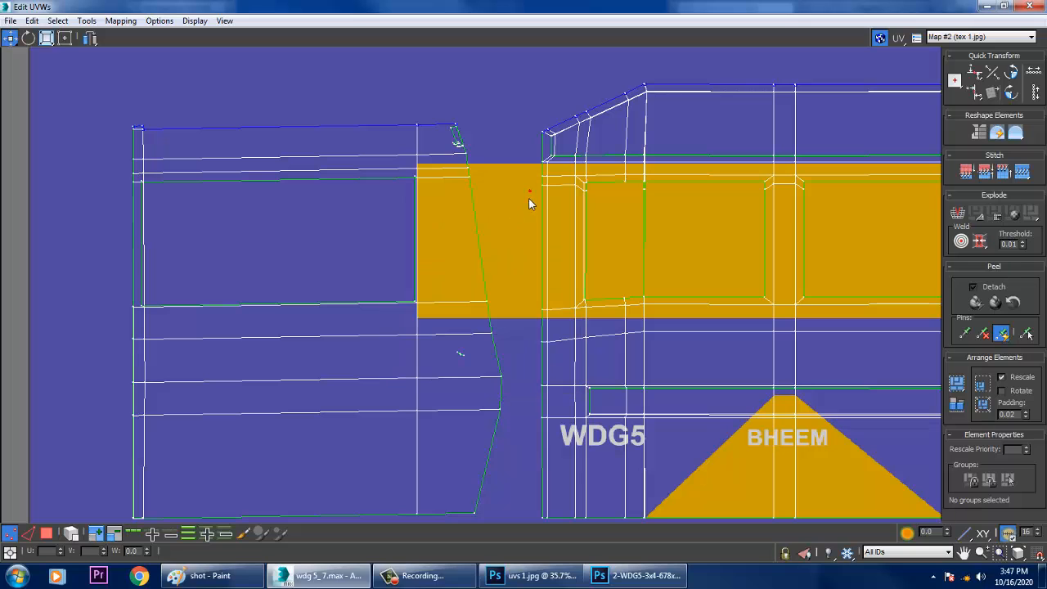
left_click(1003, 5)
middle_click_drag(601, 304, 701, 323)
scroll(228, 238, "down", 2)
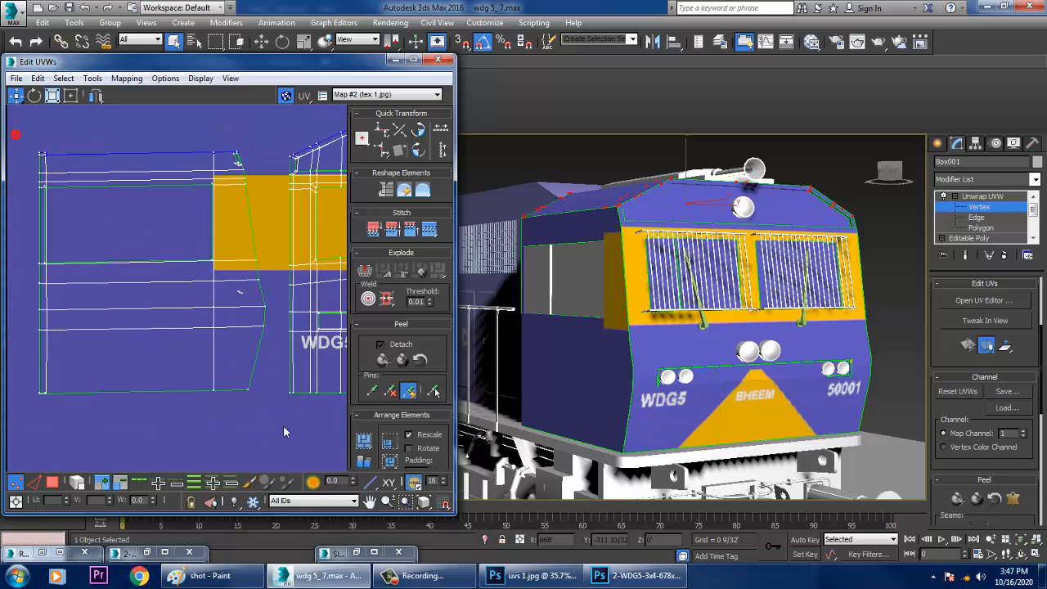
- Shift the whole left cab-side UV shell slightly downward against the yellow window stripe and check the stripe on the cab corner
left_click_drag(278, 431, 278, 431)
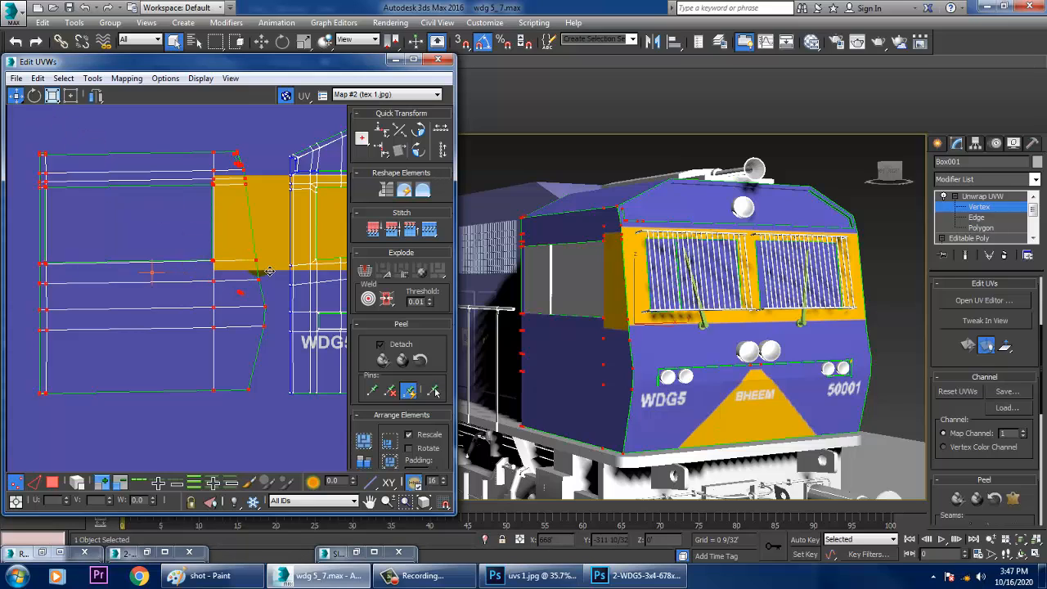
left_click_drag(255, 264, 265, 274)
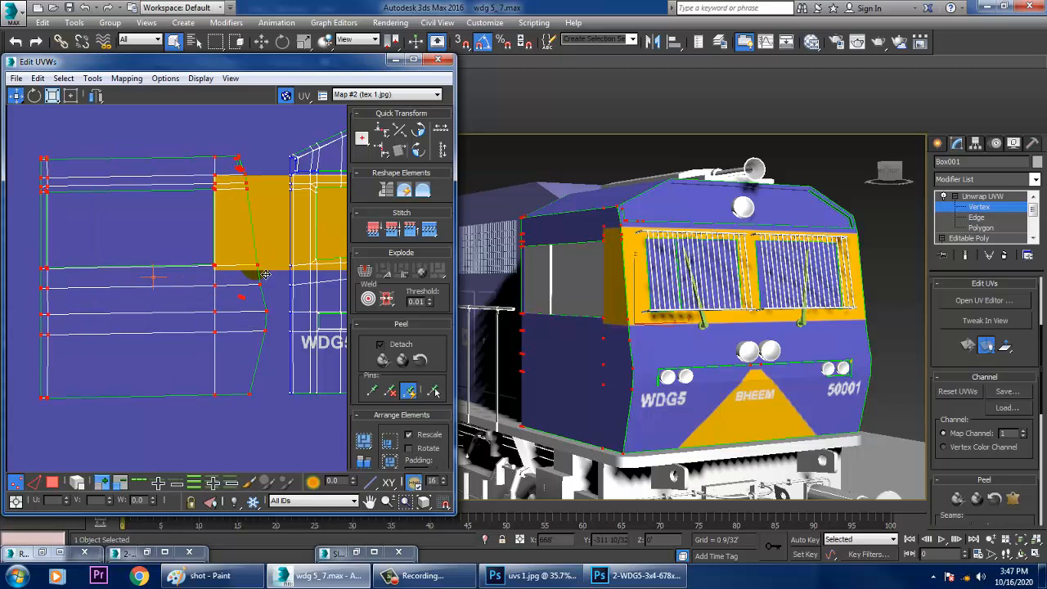
scroll(687, 306, "up", 5)
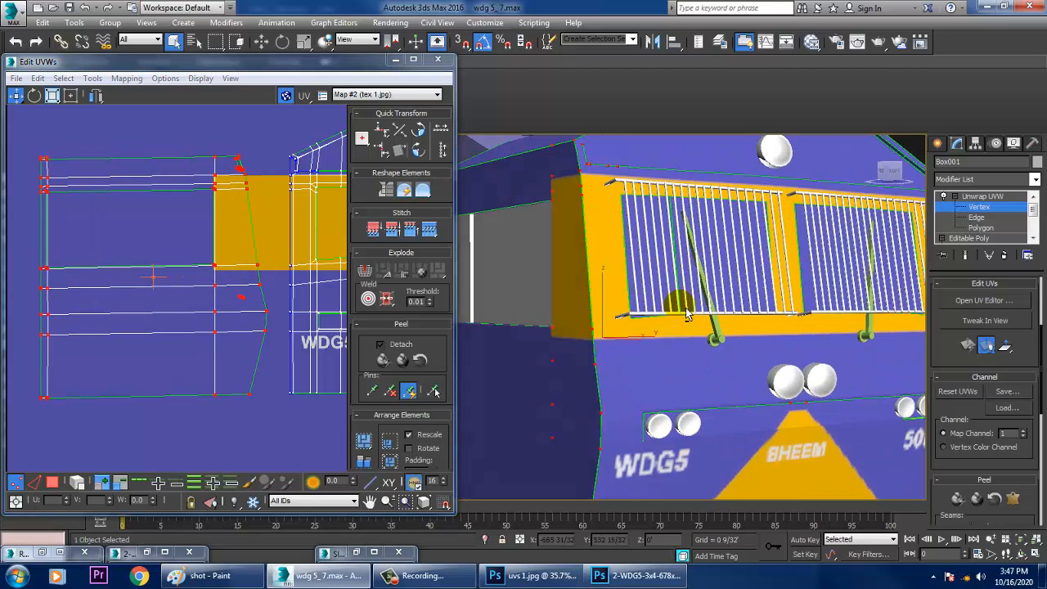
- Show the cab's opposite front corner in the perspective view and select all vertices of the right cab-side UV shell
middle_click_drag(687, 313, 570, 323, "alt")
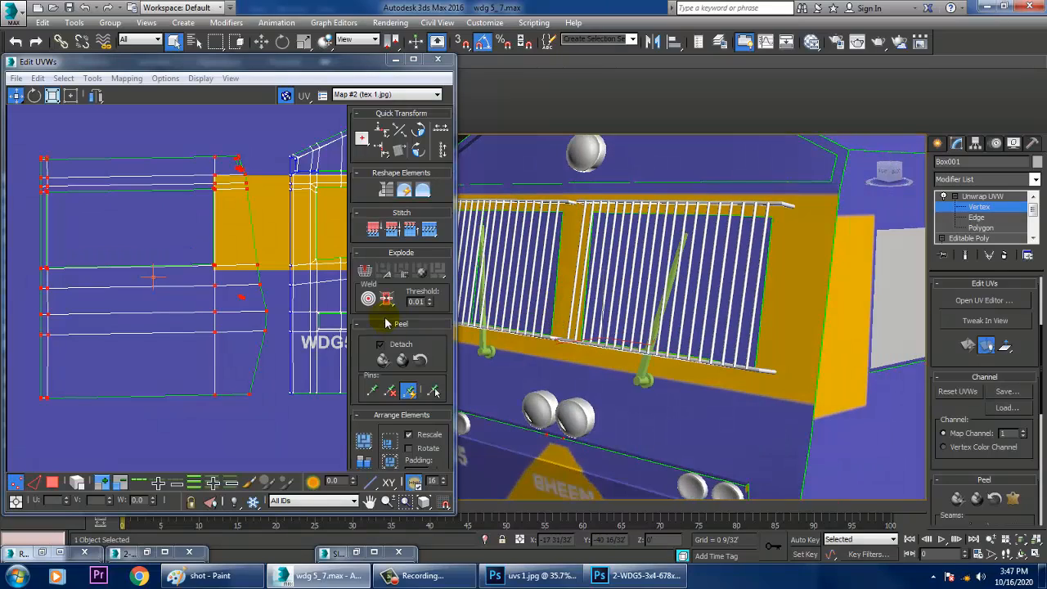
middle_click_drag(310, 303, 176, 304)
scroll(205, 305, "down", 3)
middle_click_drag(275, 305, 87, 301)
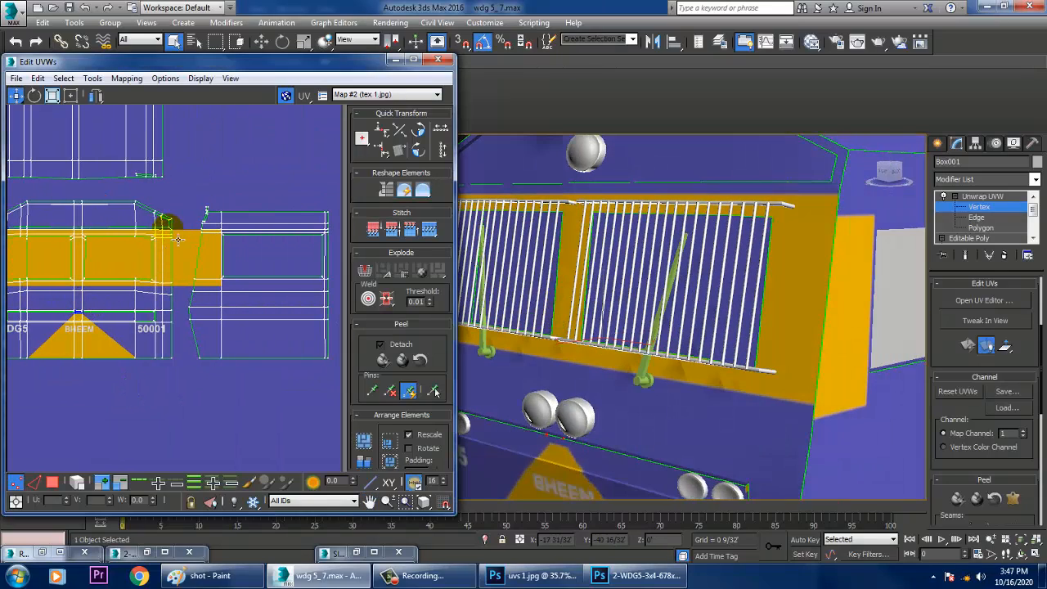
left_click_drag(183, 191, 337, 364)
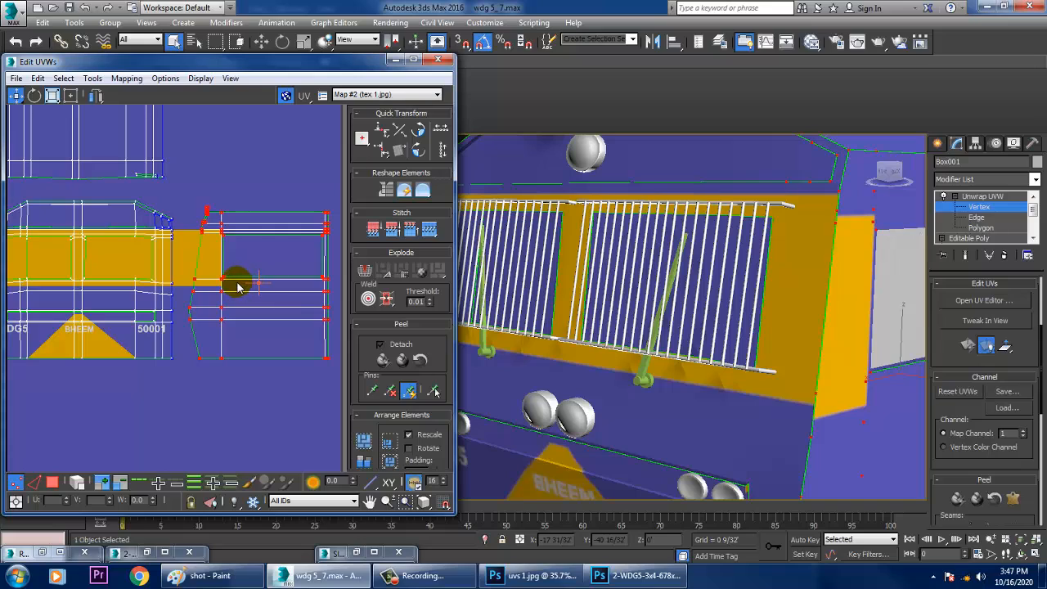
left_click_drag(225, 285, 229, 297)
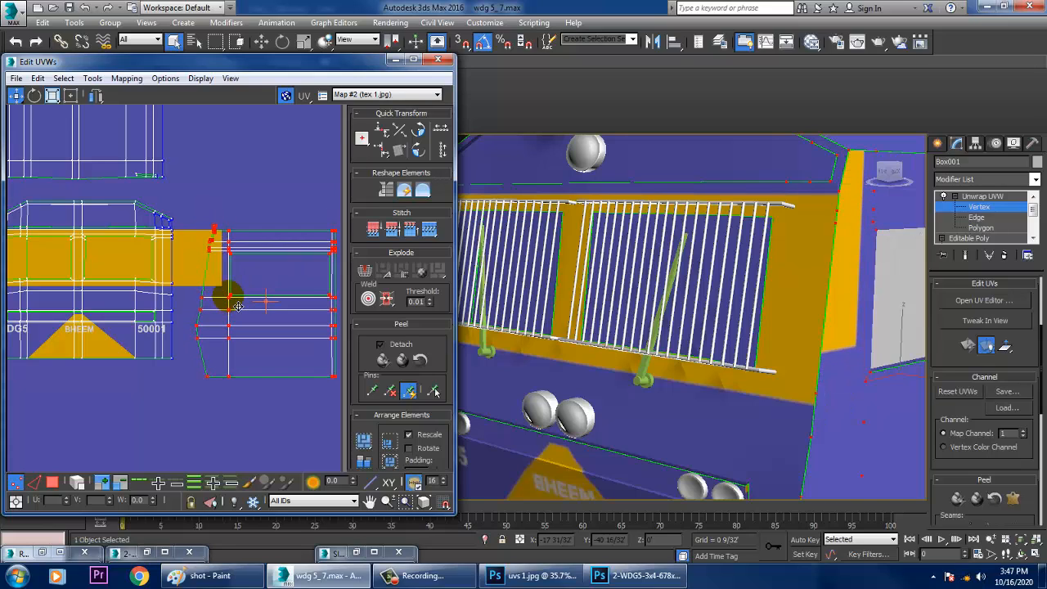
key("ctrl+z")
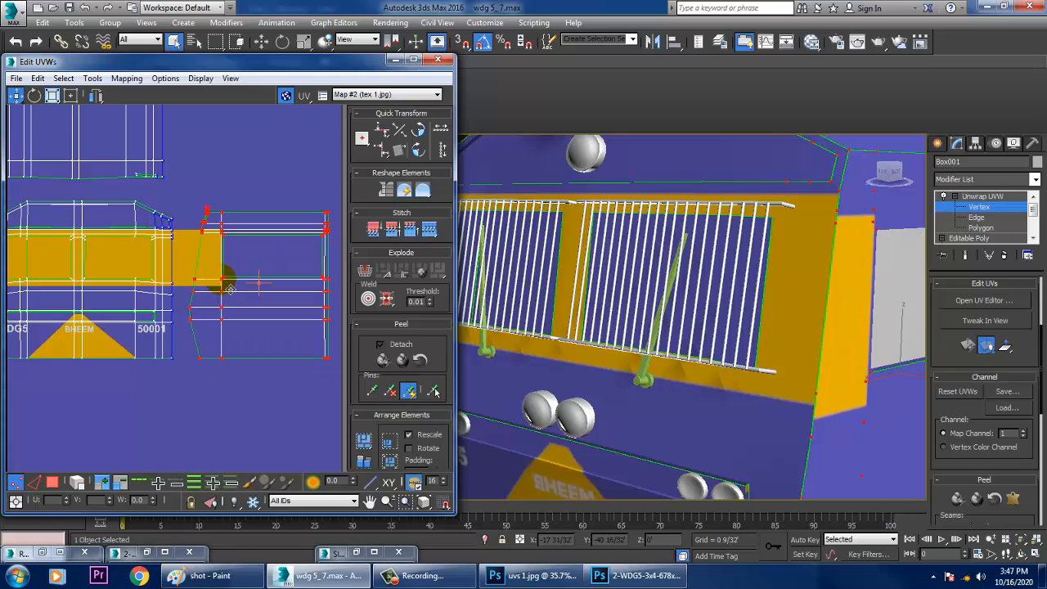
left_click_drag(233, 288, 234, 295)
key("ctrl+z")
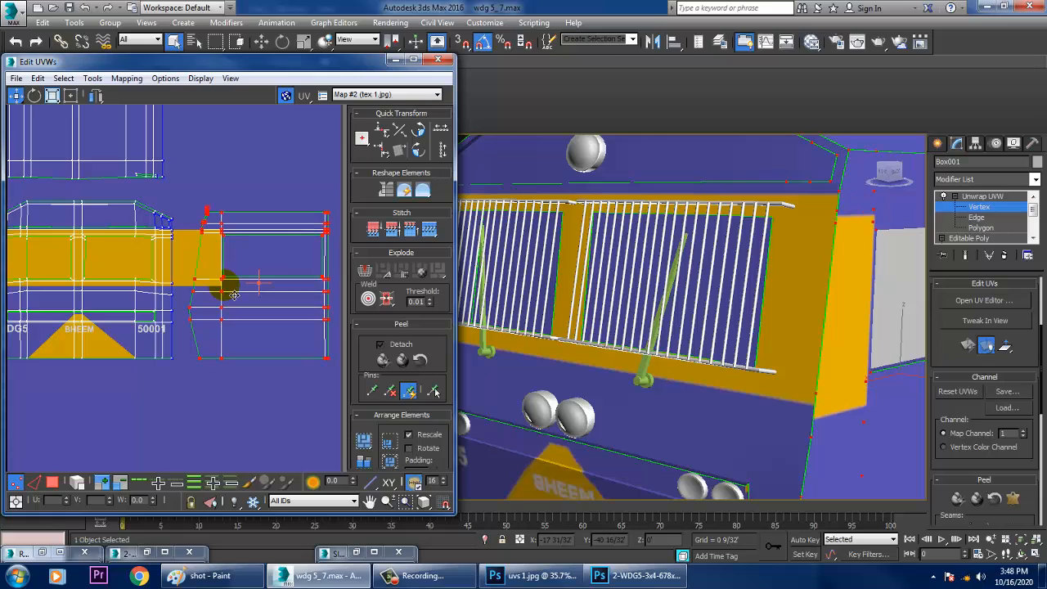
- Move the right cab-side UV shell slightly down against the yellow stripe and scale it down a little
left_click_drag(232, 290, 230, 295)
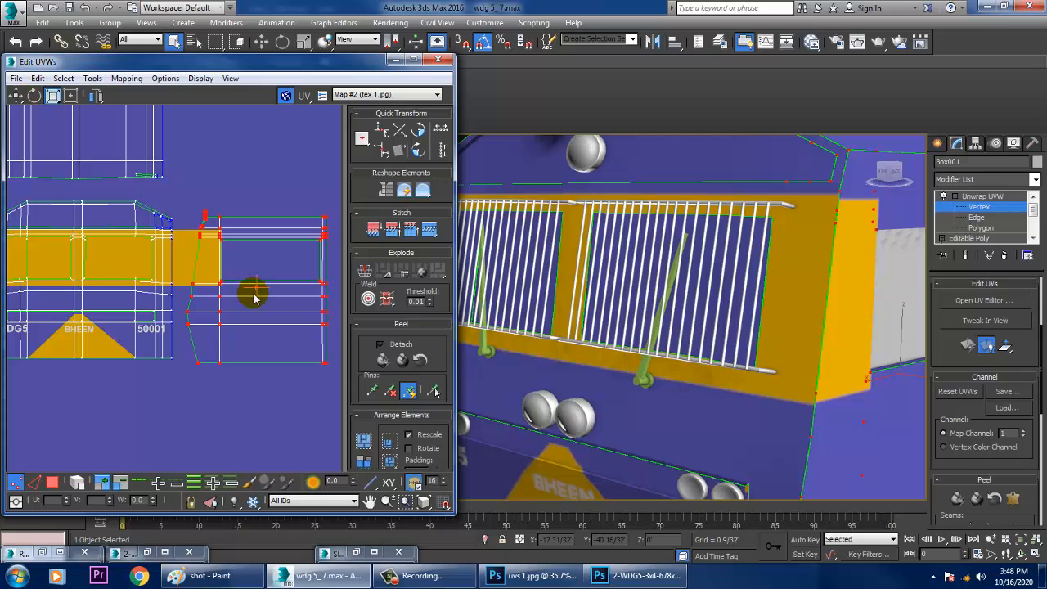
left_click(255, 285)
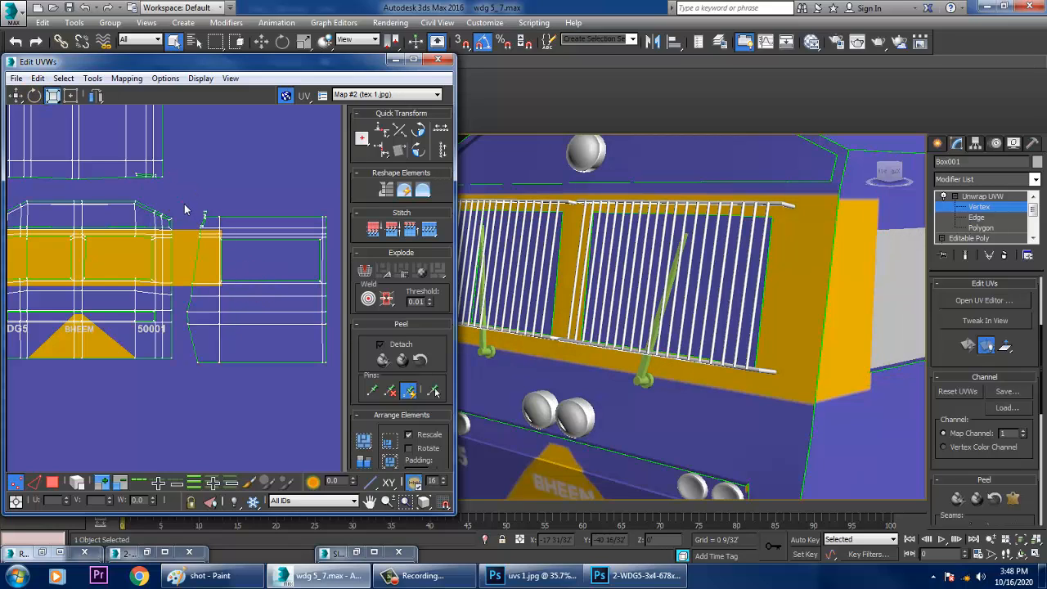
left_click_drag(184, 209, 364, 399)
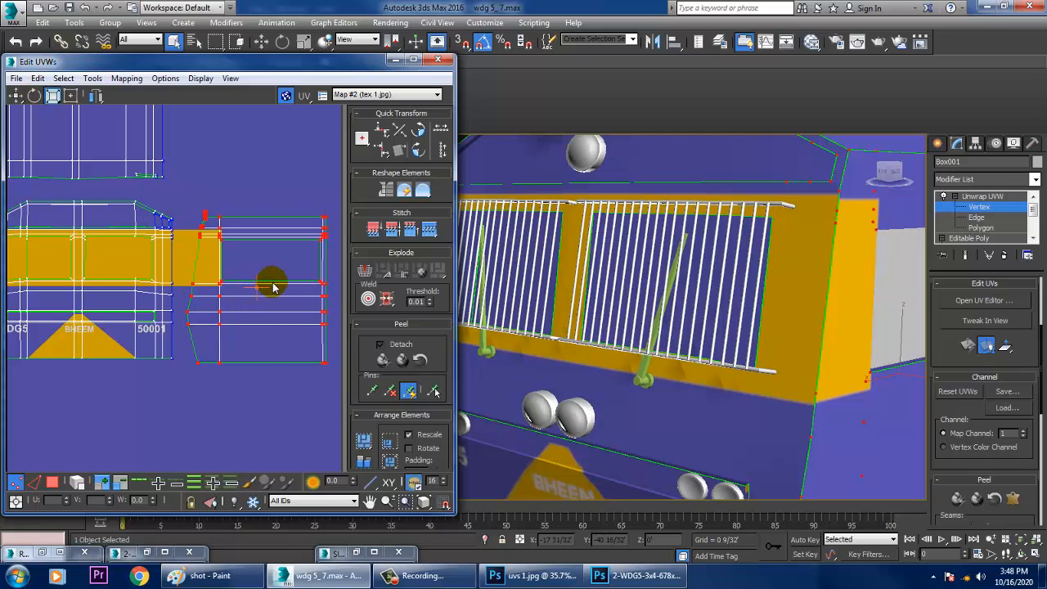
left_click_drag(330, 287, 335, 291)
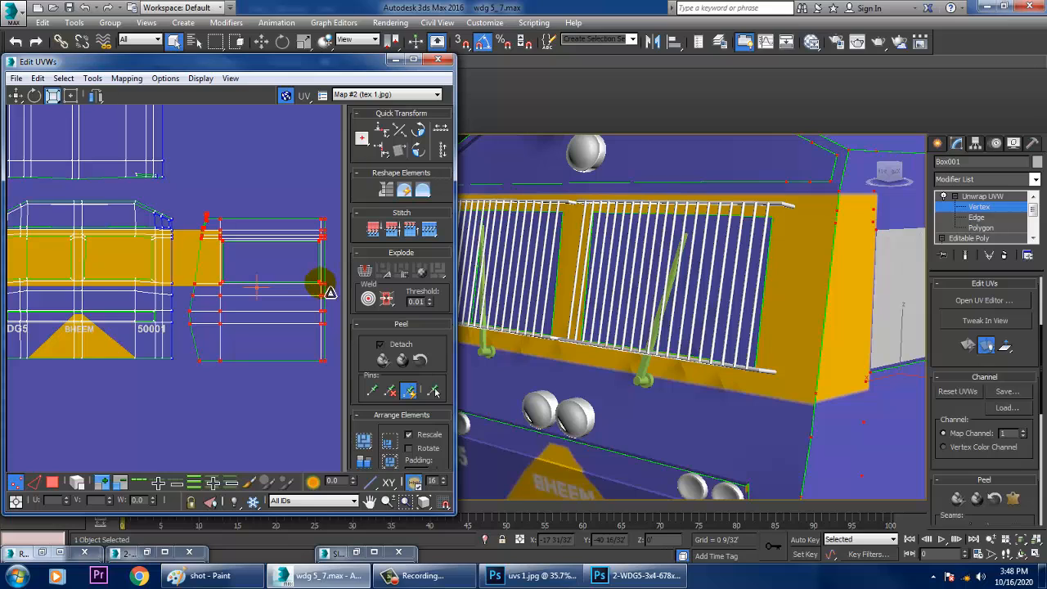
- Examine the stripe's alignment across the UV shells in the maximized editor and on the cab's front corners and sides
scroll(215, 309, "up", 2)
scroll(219, 313, "down", 1)
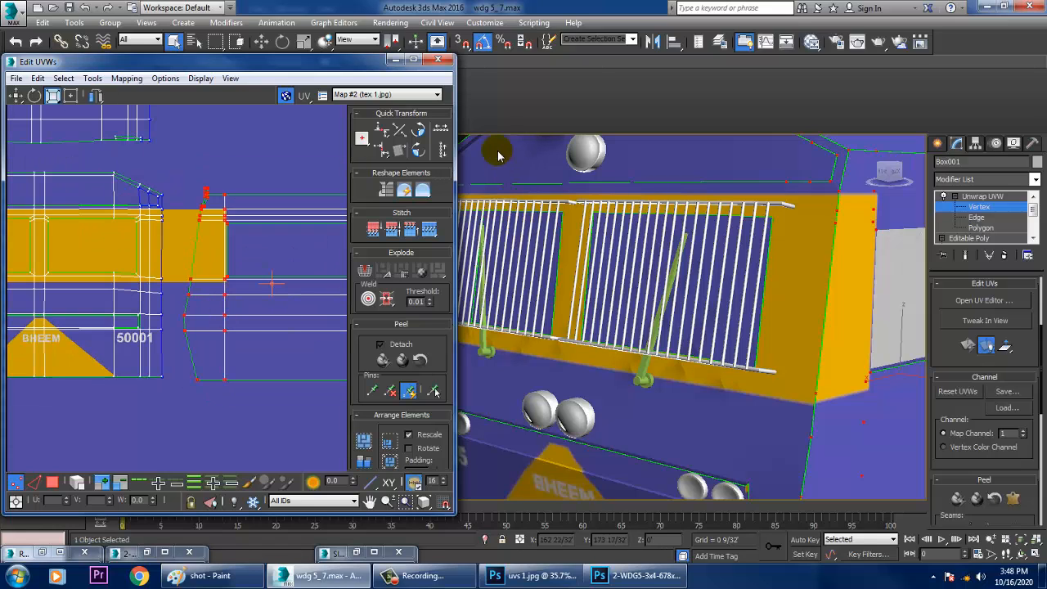
left_click(414, 60)
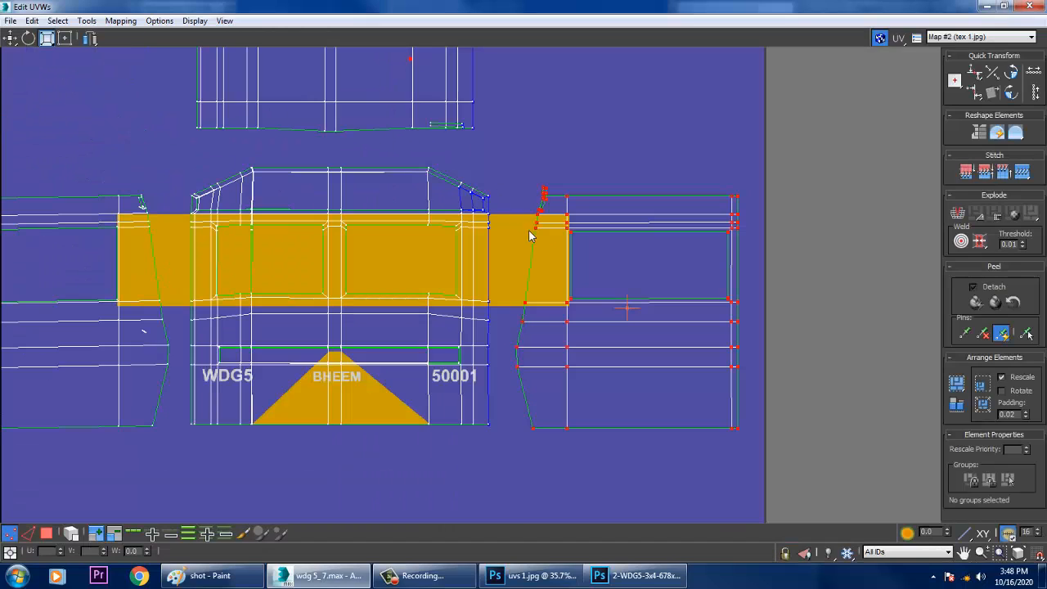
left_click(1003, 7)
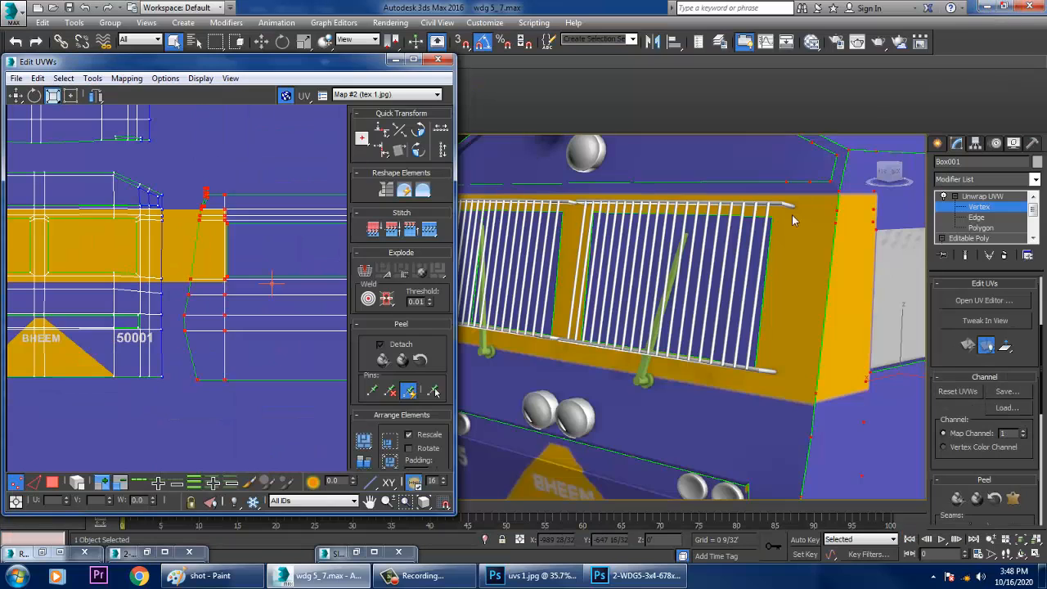
scroll(753, 339, "down", 5)
middle_click_drag(691, 301, 725, 316, "alt")
scroll(708, 319, "up", 6)
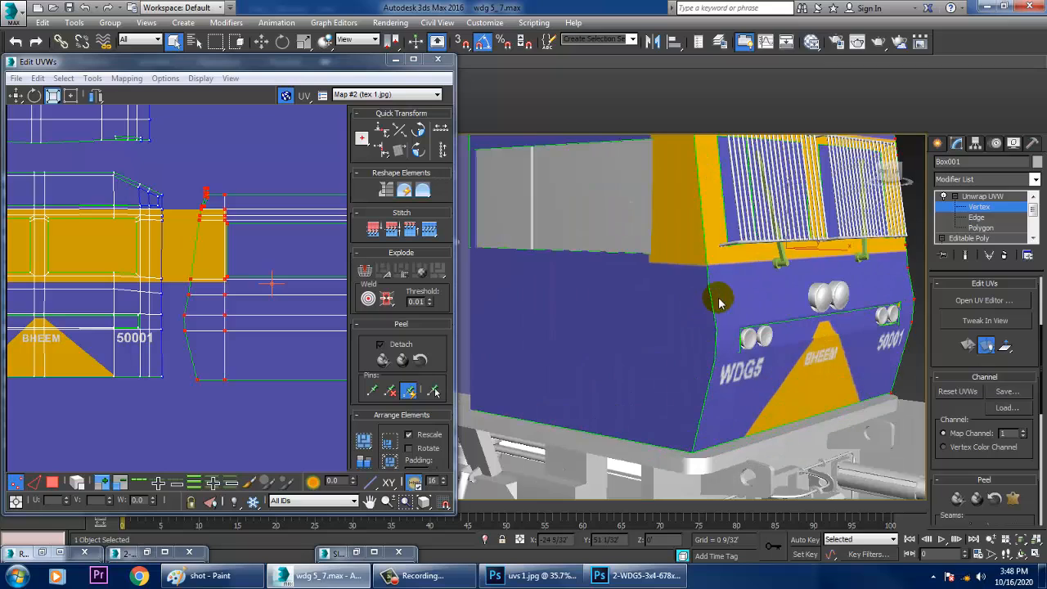
mouse_move(743, 358)
middle_mouse_down("alt")
mouse_move(803, 360)
mouse_move(749, 353)
middle_mouse_up("alt")
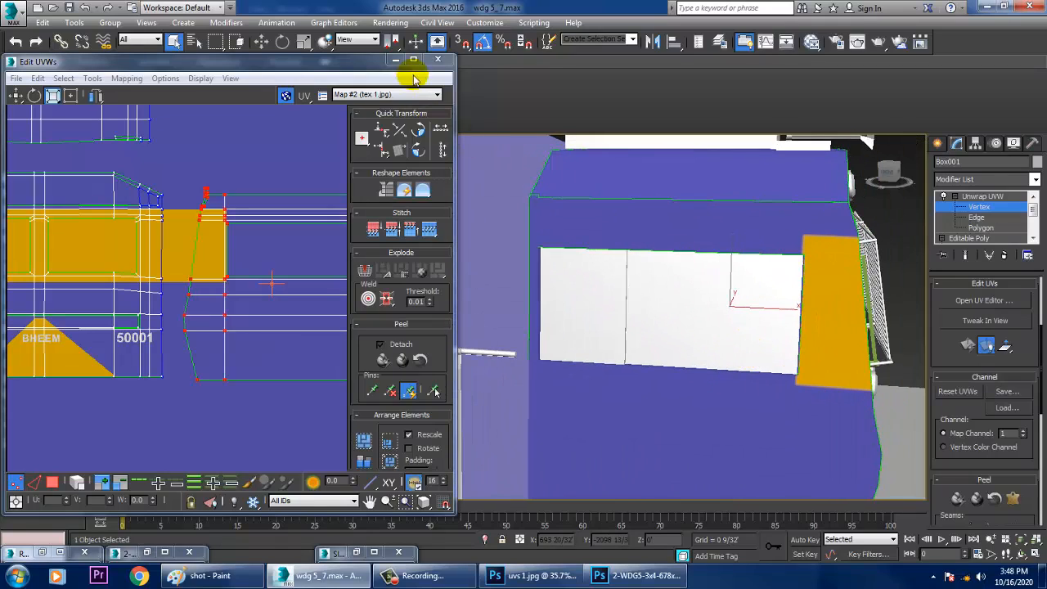
- Minimize the UV editor and bring the cab front and locomotive body into the perspective view
left_click(395, 59)
scroll(585, 324, "down", 4)
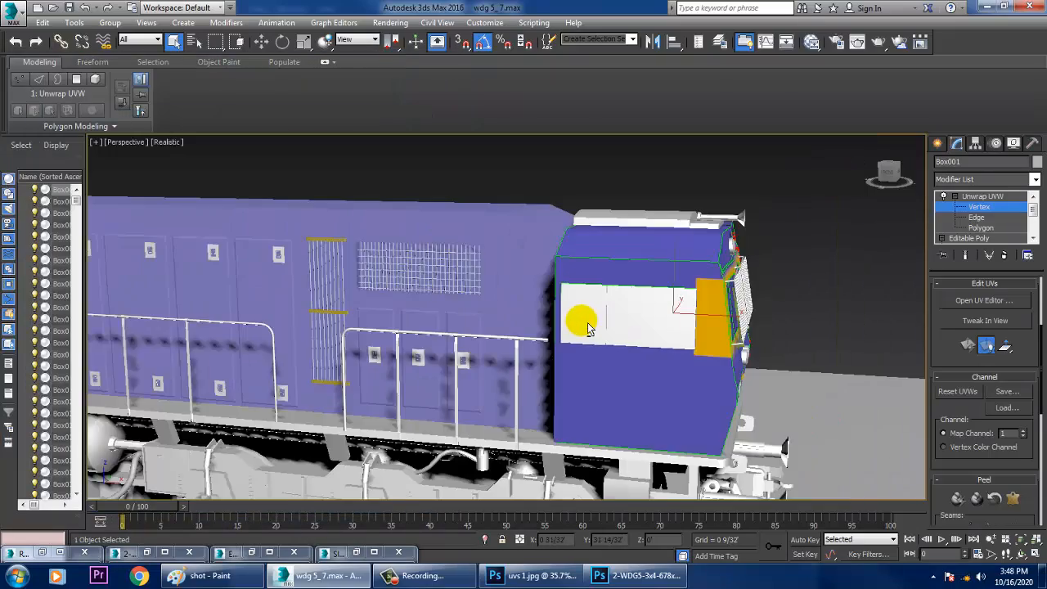
mouse_move(587, 325)
middle_mouse_down("alt")
mouse_move(533, 308)
mouse_move(601, 334)
mouse_move(586, 329)
middle_mouse_up("alt")
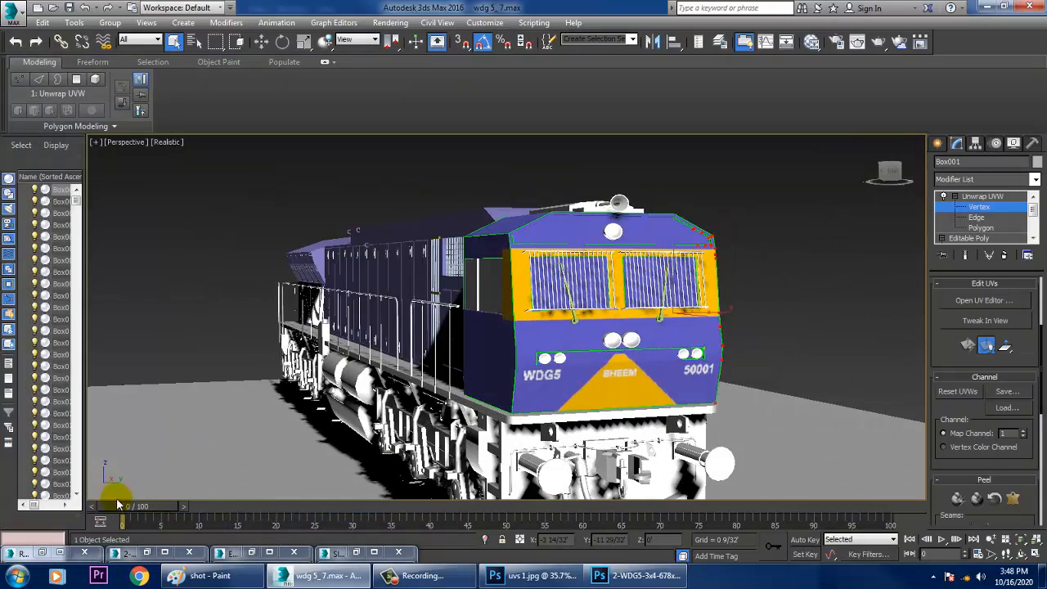
- Deselect the UV vertices, compare the textured cab with the locomotive reference photo, and inspect the model without the photo
left_click(147, 554)
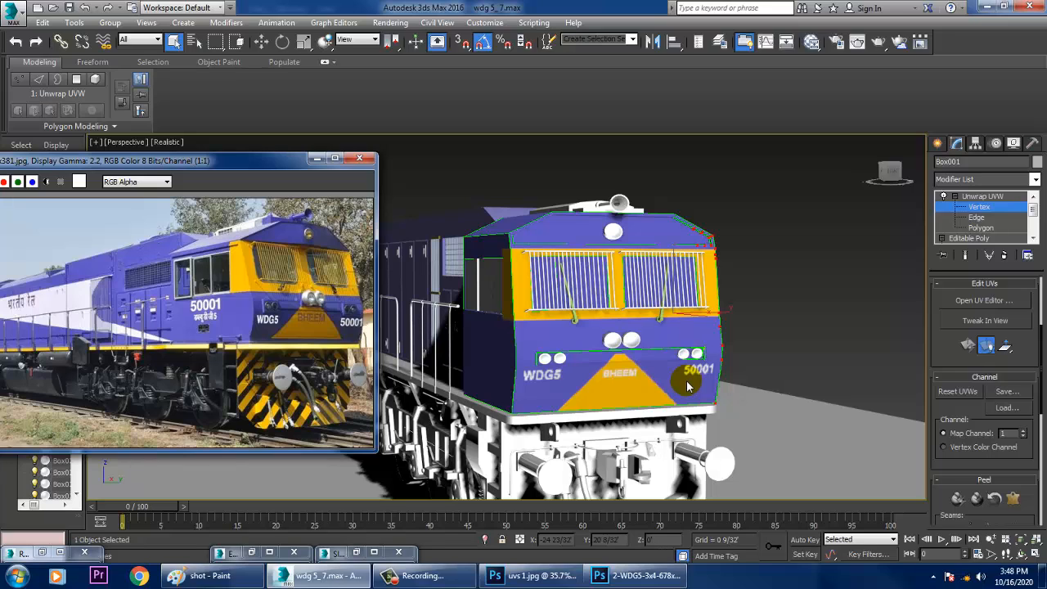
left_click(816, 256)
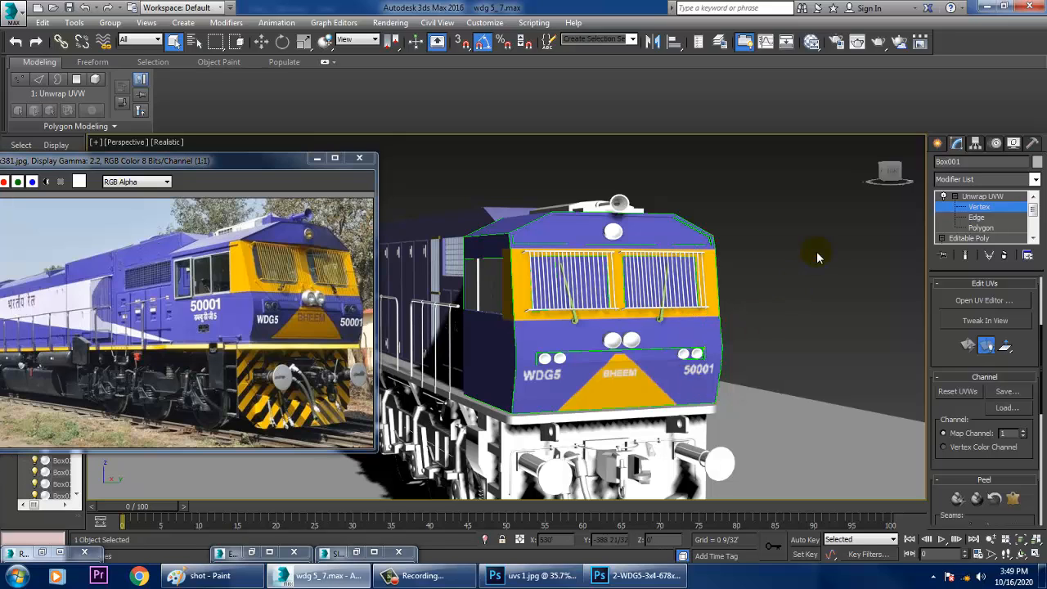
left_click(303, 217)
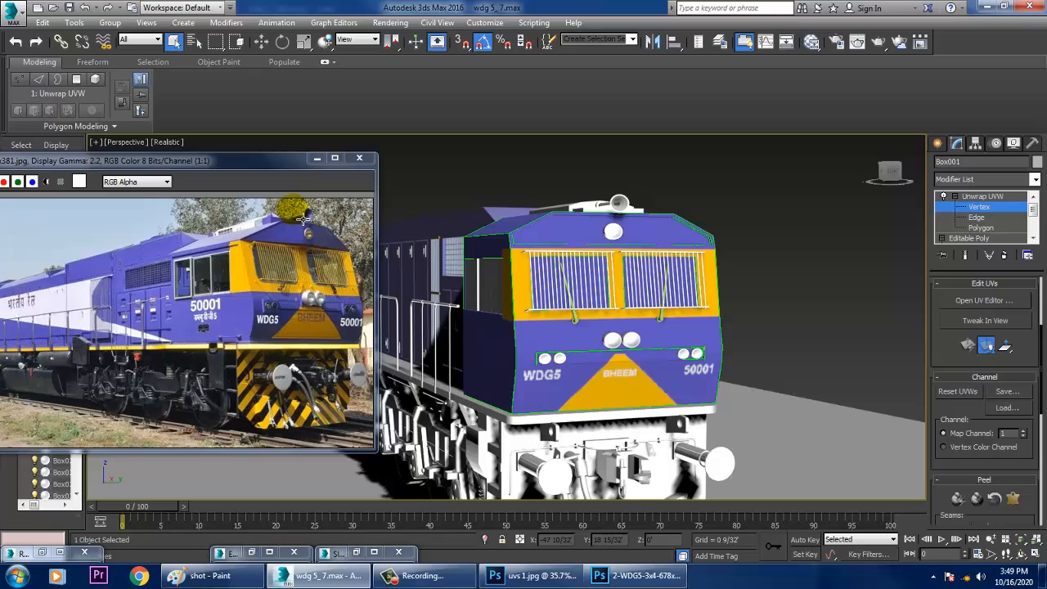
left_click(317, 158)
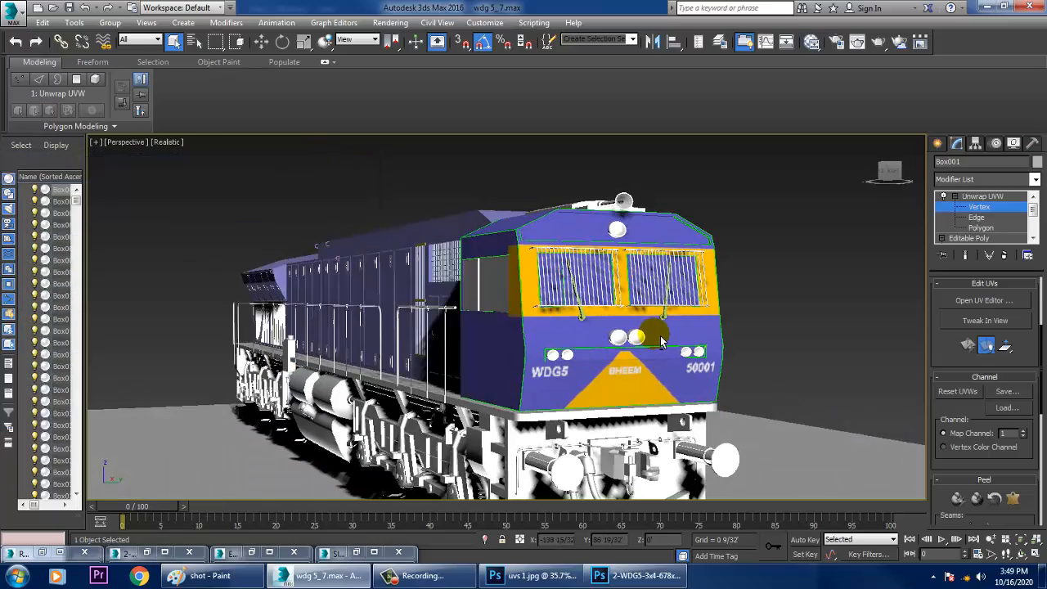
left_click(646, 345)
scroll(659, 344, "up", 3)
middle_click_drag(646, 344, 678, 357, "alt")
scroll(659, 345, "down", 3)
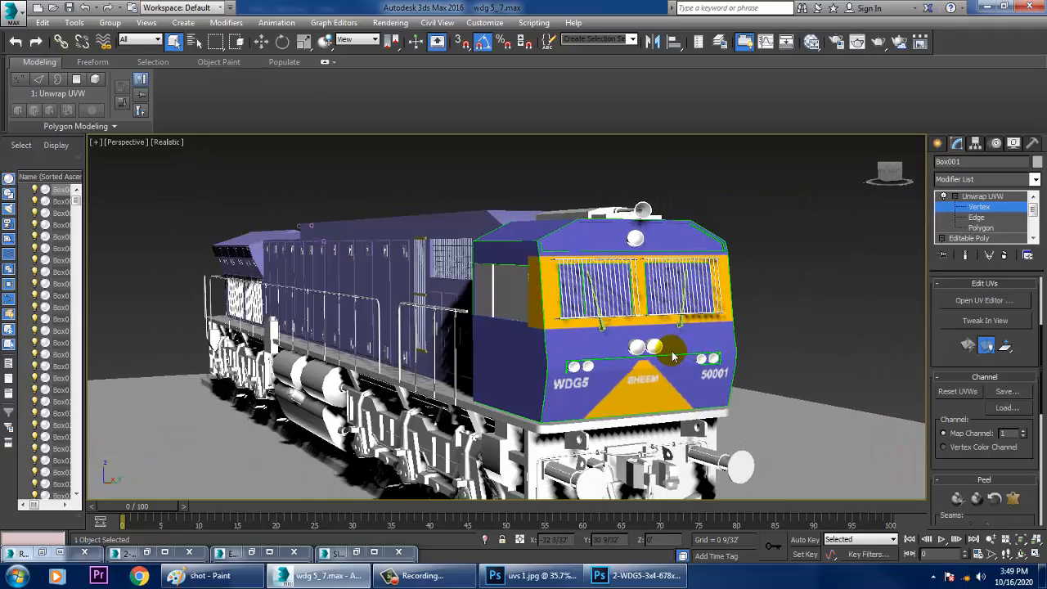